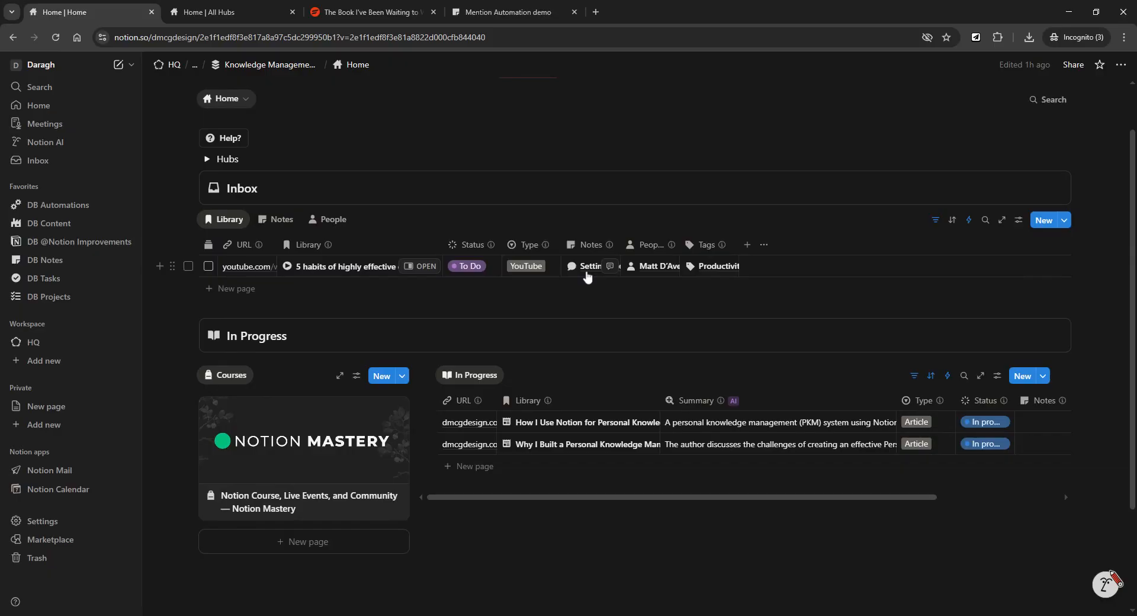
Look over the linked Setting Boundaries note and its synced quote, then close the preview.
click(610, 306)
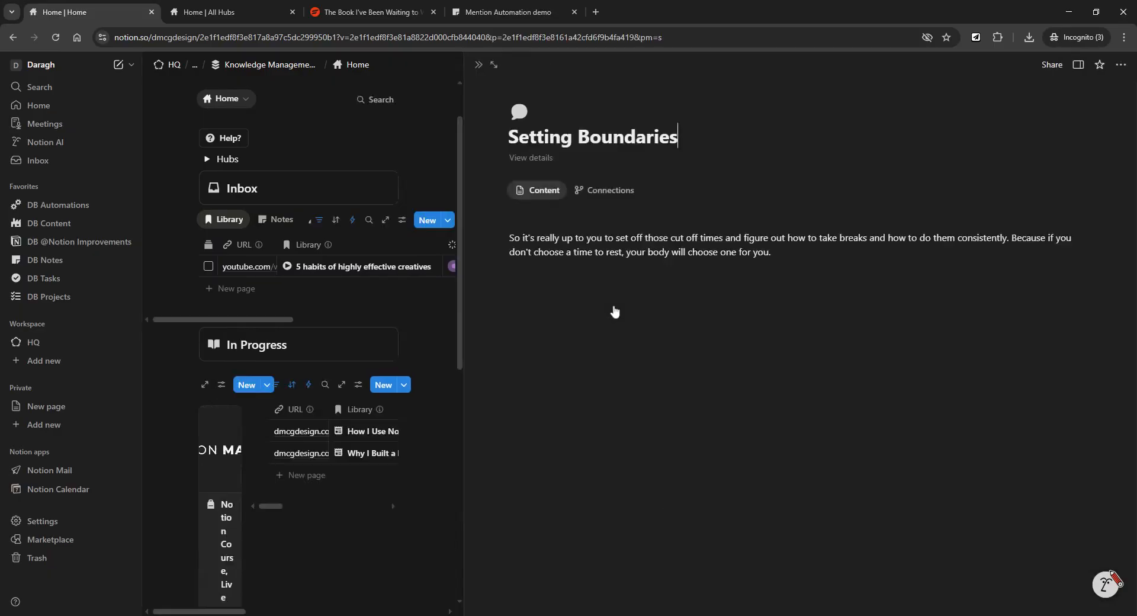
click(605, 238)
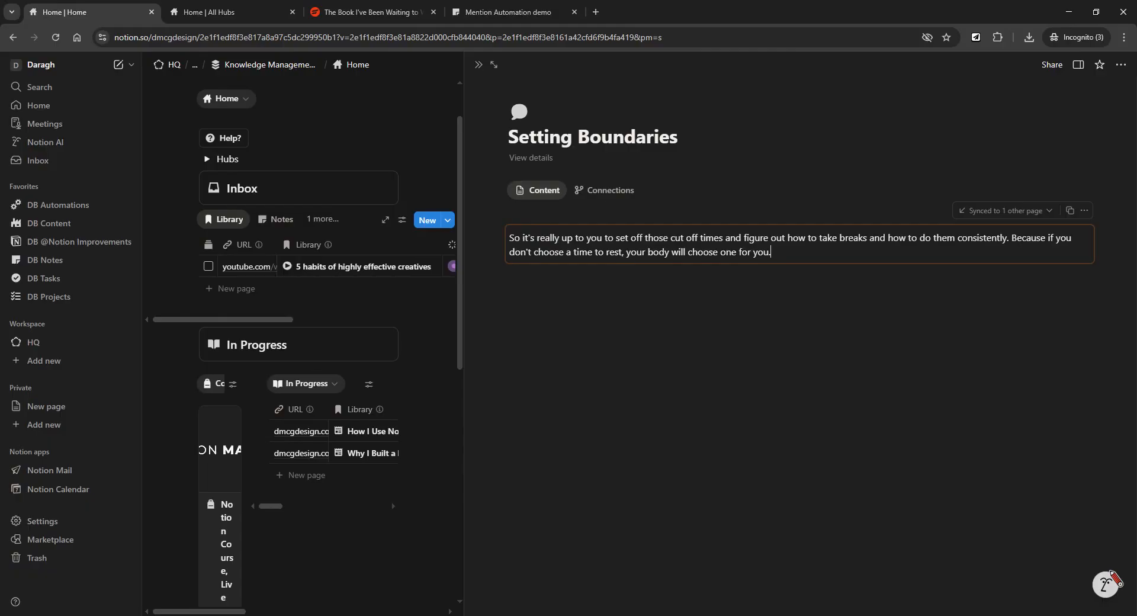
click(481, 68)
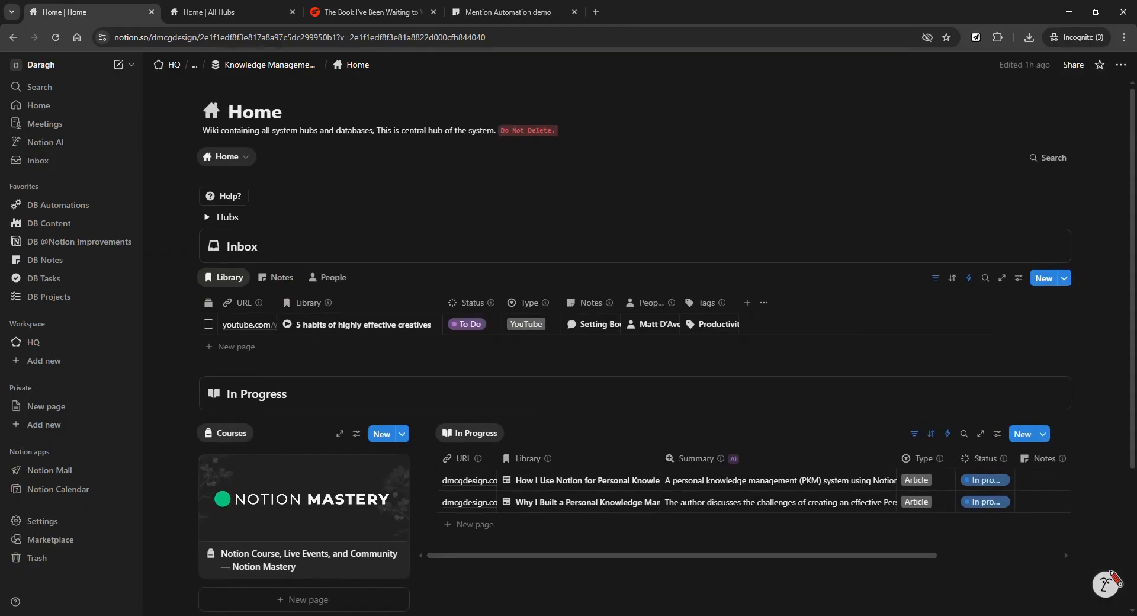
scroll(636, 347, down, 1)
scroll(636, 347, up, 1)
scroll(636, 346, up, 1)
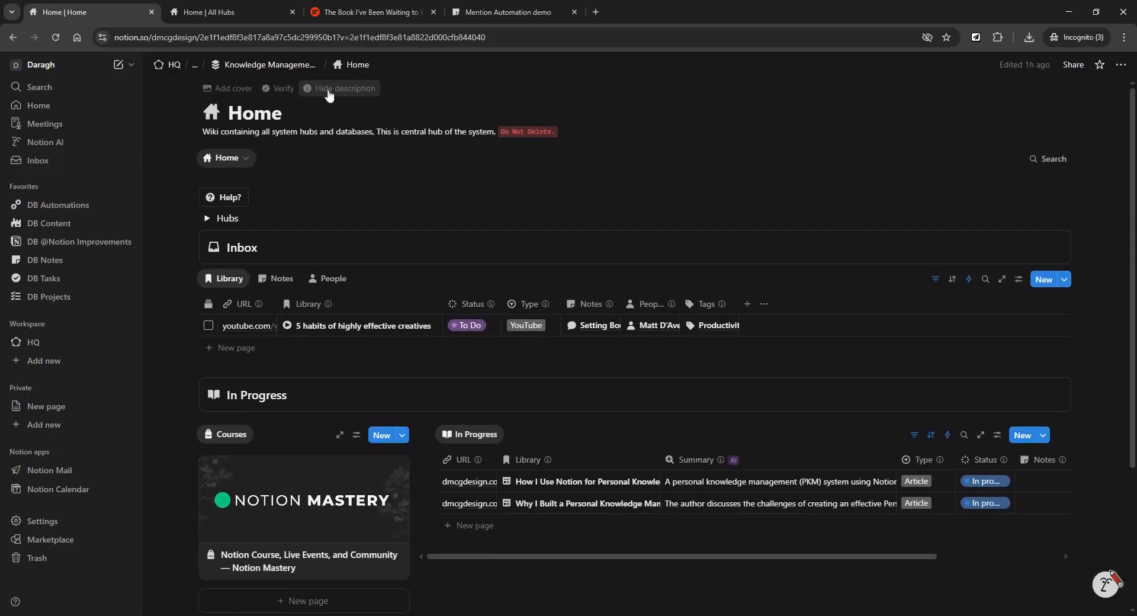
Visit the All Hubs and Master Databases pages, then switch Home to its Home view.
click(225, 16)
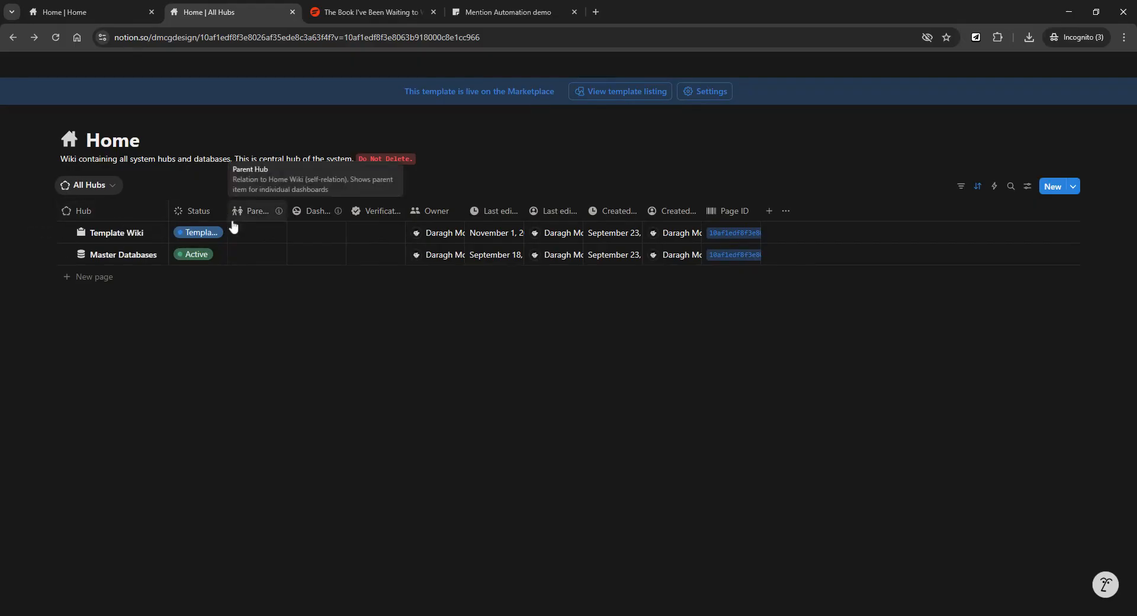
click(147, 255)
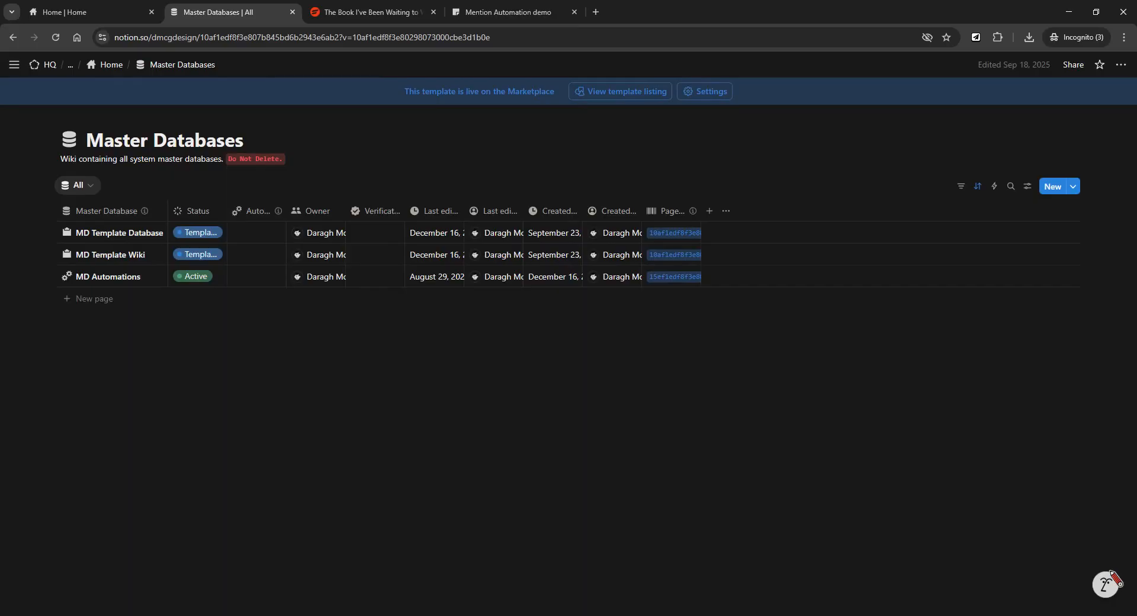
click(111, 68)
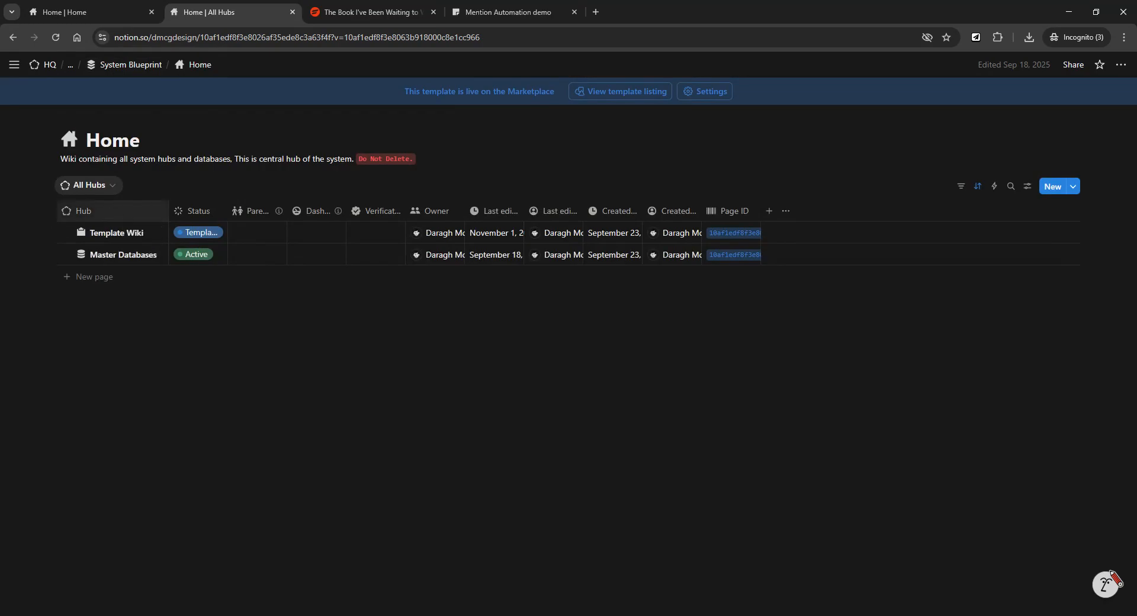
click(108, 189)
click(114, 212)
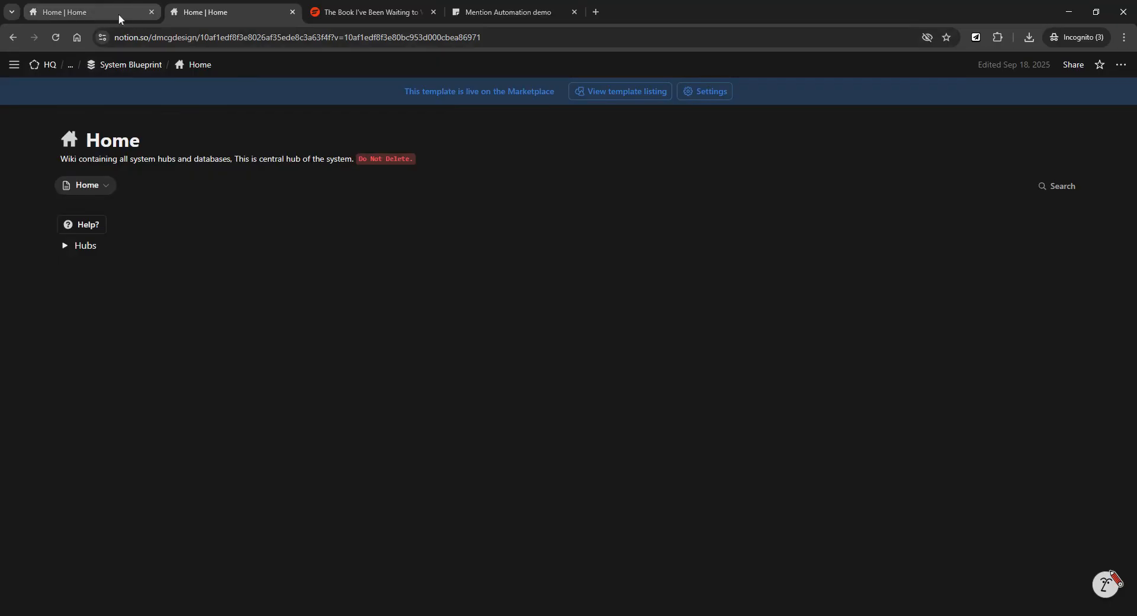
click(102, 11)
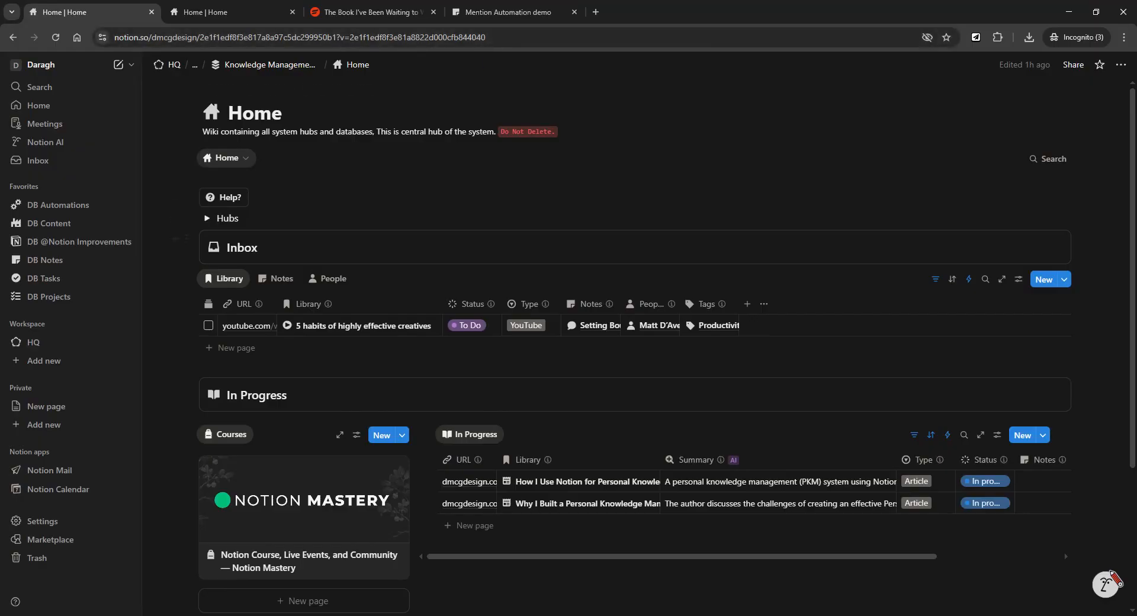
Expand the Hubs list, open Master Databases, and browse the MD KM Library database.
click(208, 225)
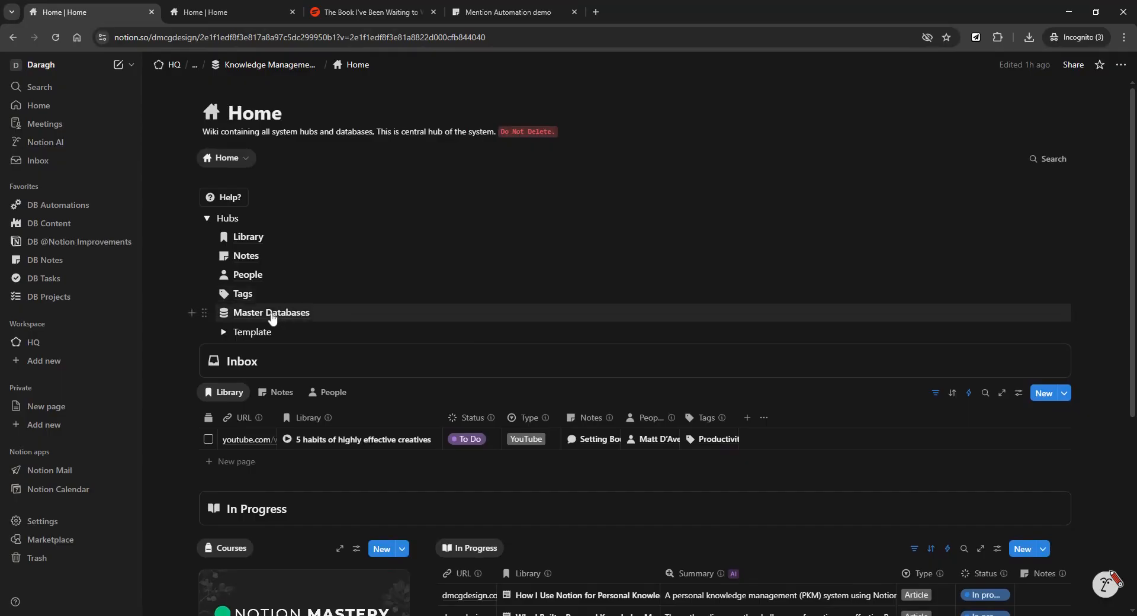
click(272, 313)
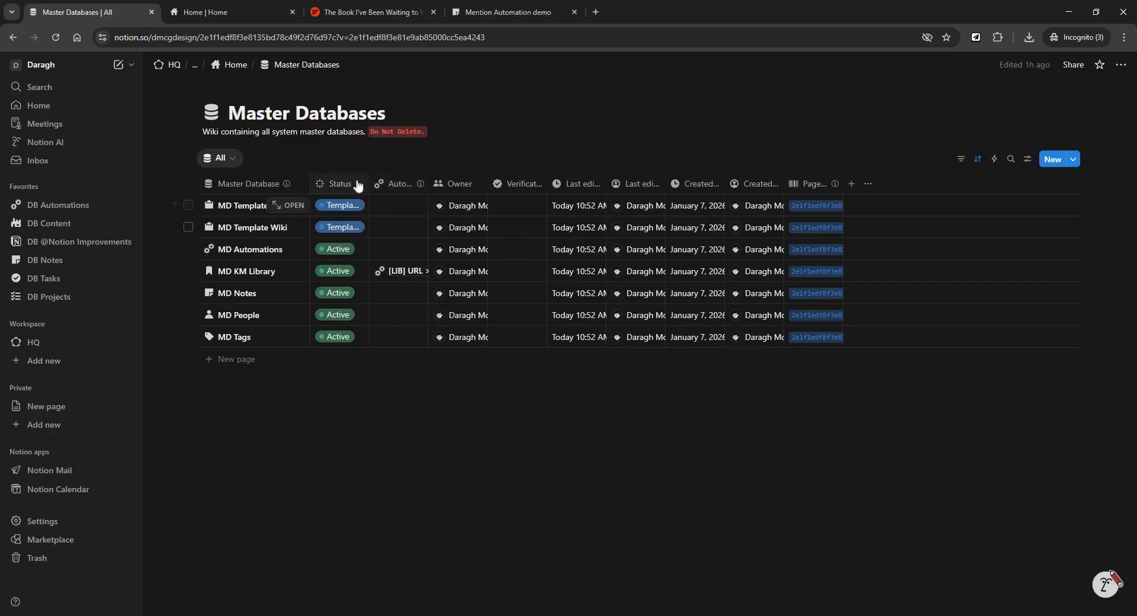
click(292, 272)
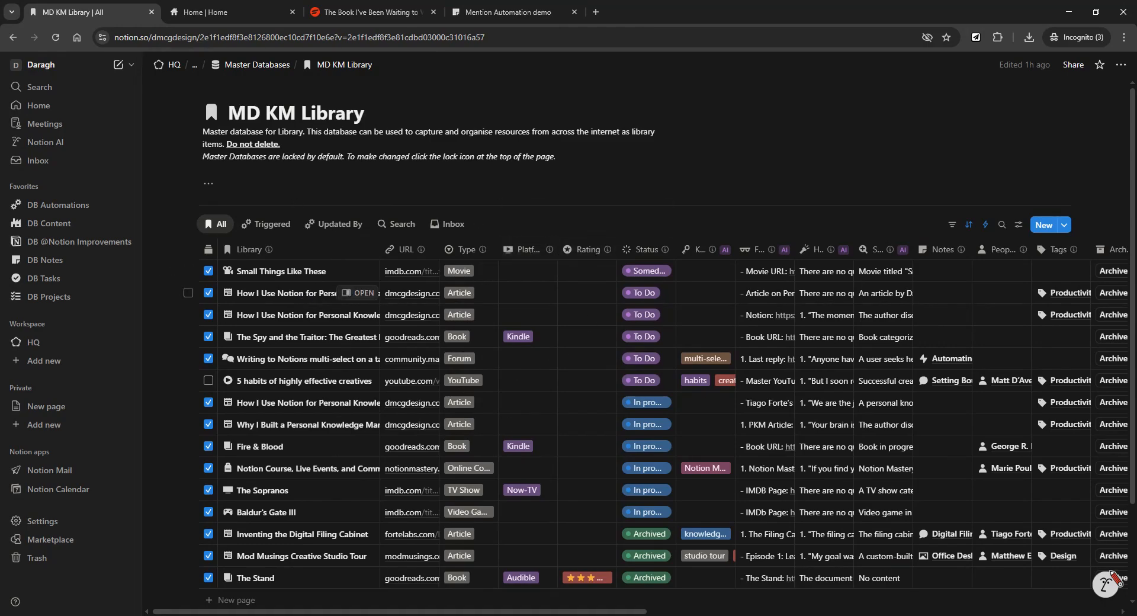
click(16, 42)
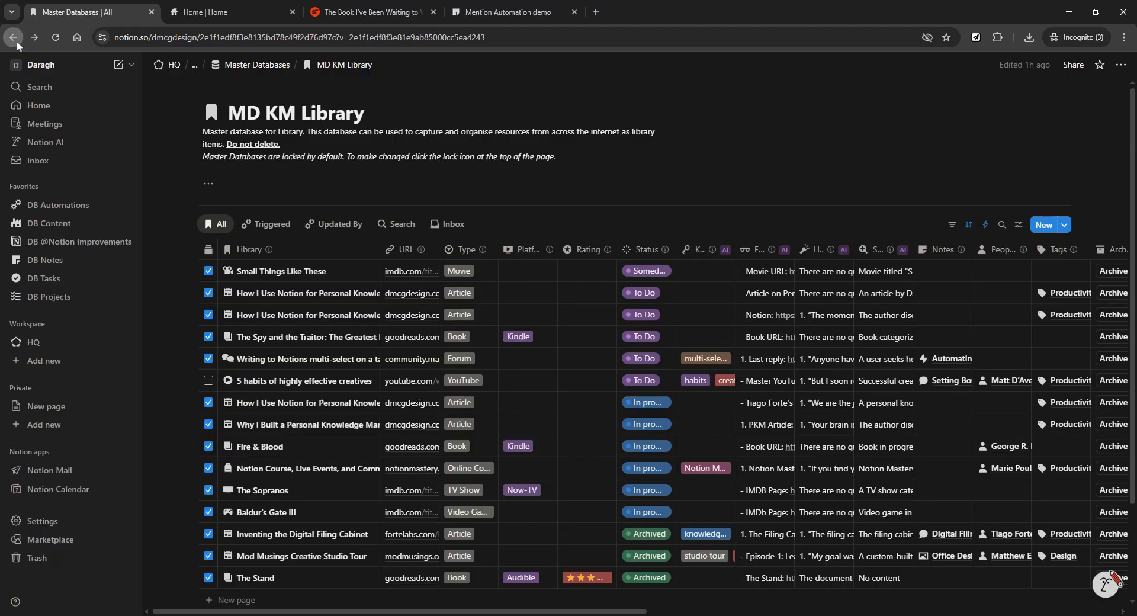
Browse the MD Notes database, then return to the Master Databases list.
click(295, 298)
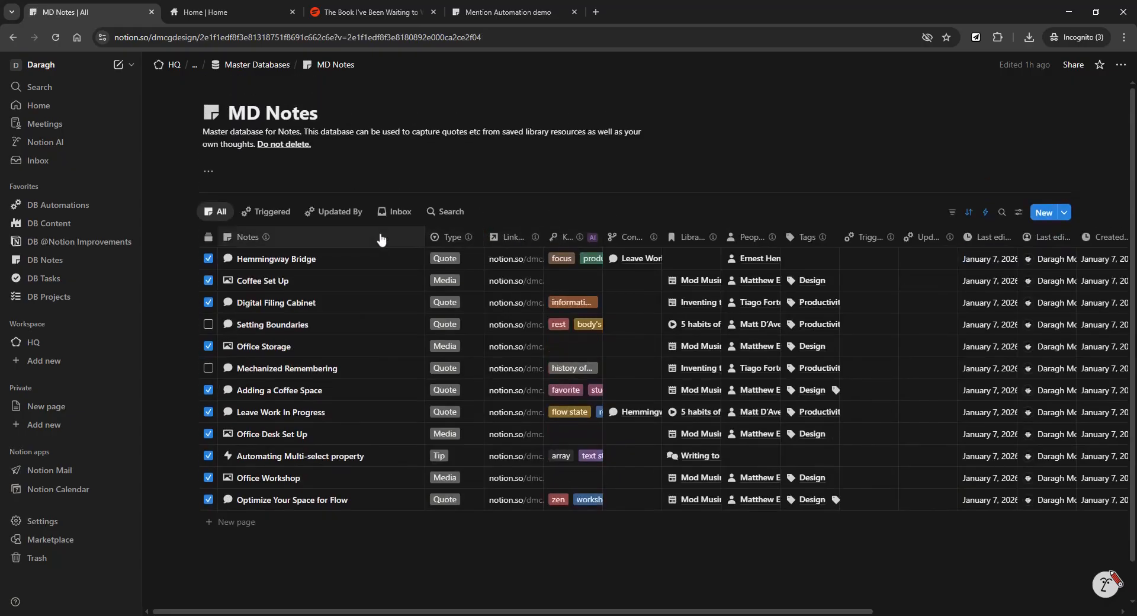
scroll(381, 243, down, 1)
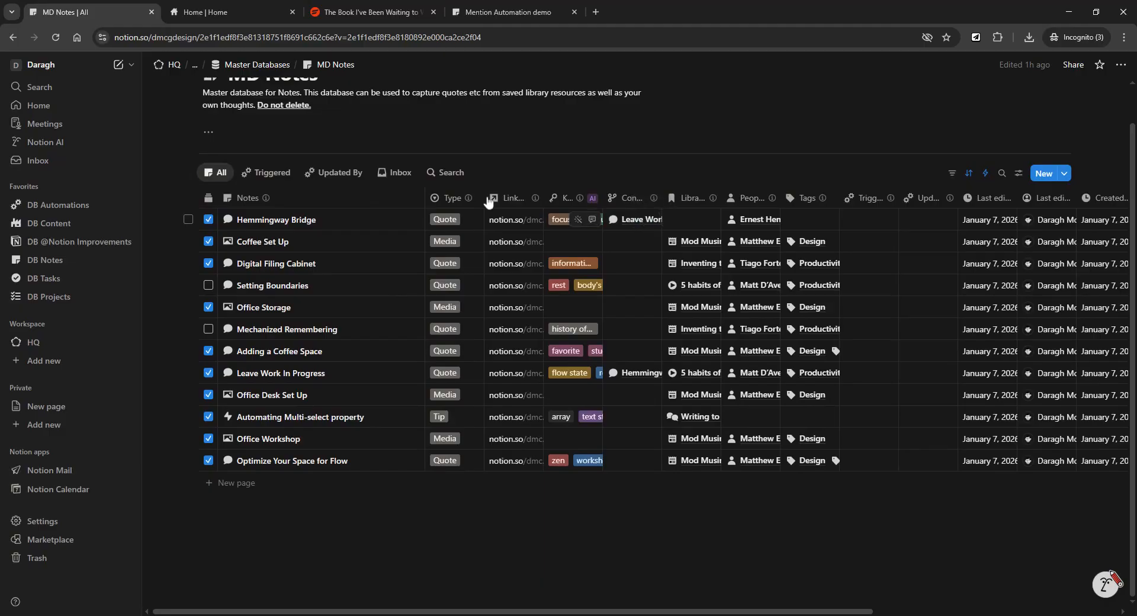
scroll(401, 162, up, 1)
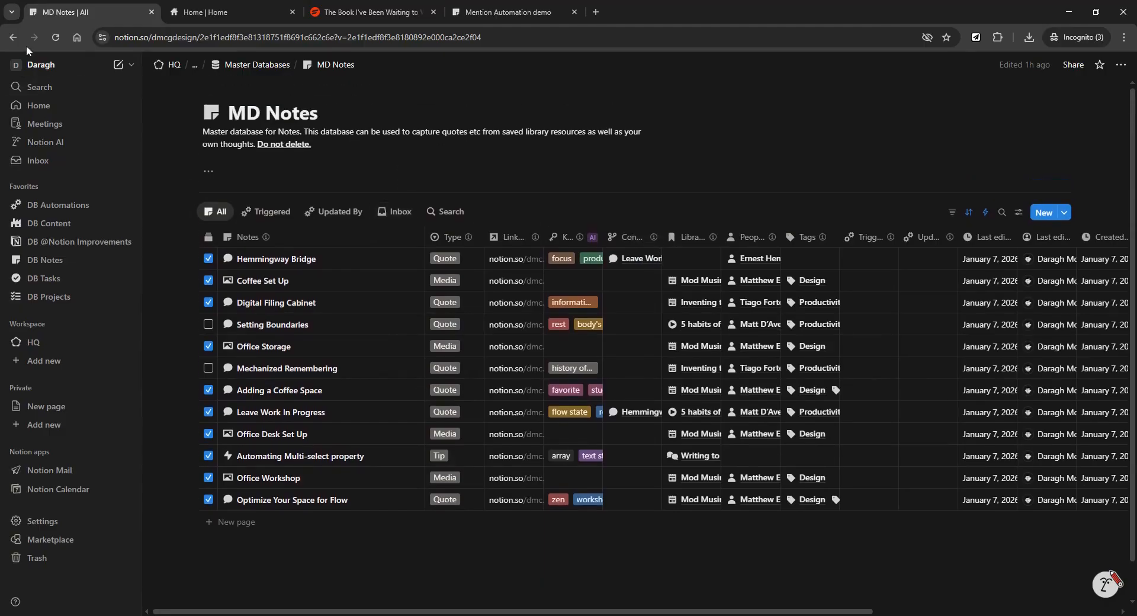
click(17, 39)
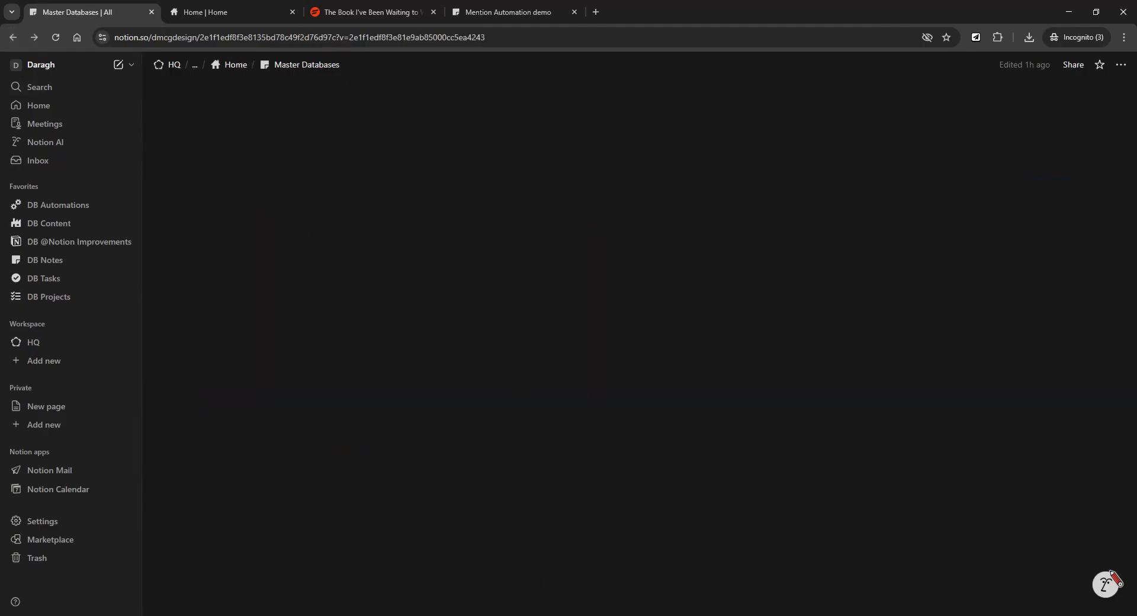
click(293, 314)
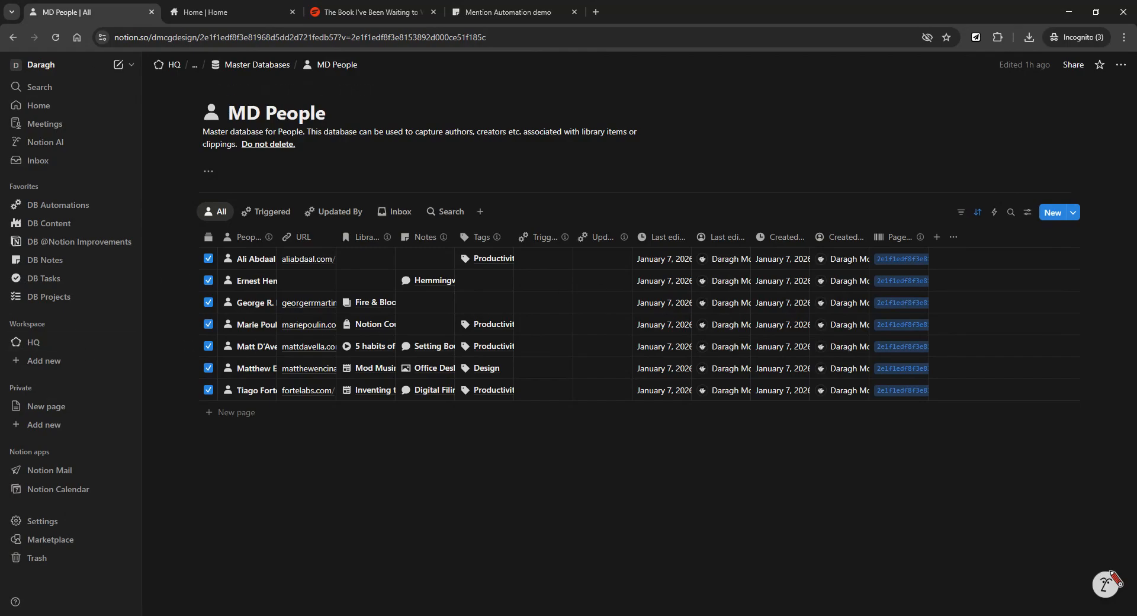
click(16, 43)
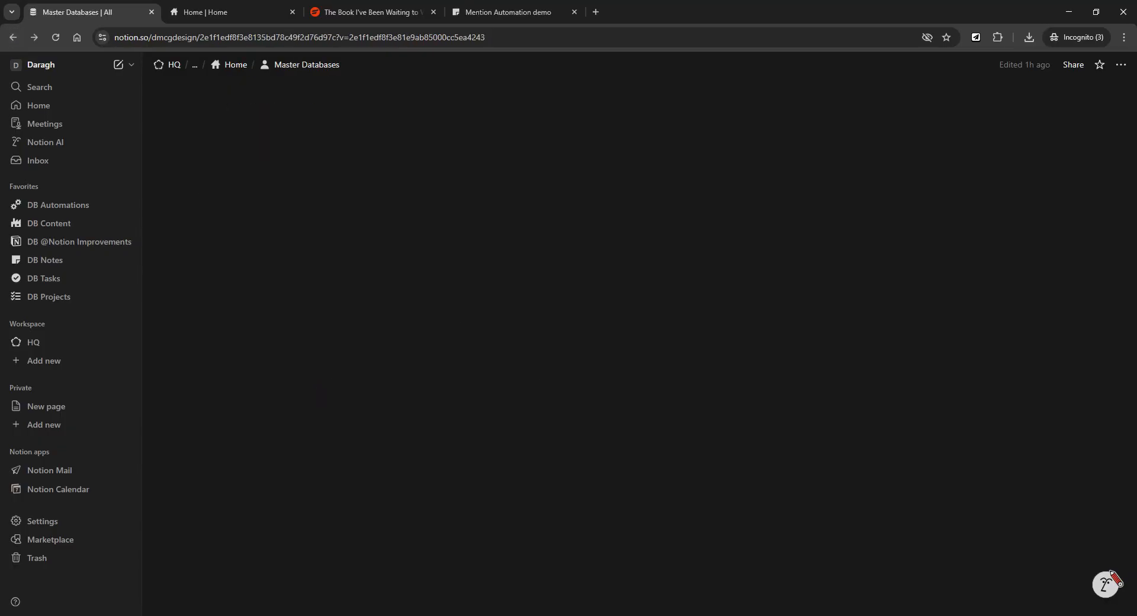
click(294, 339)
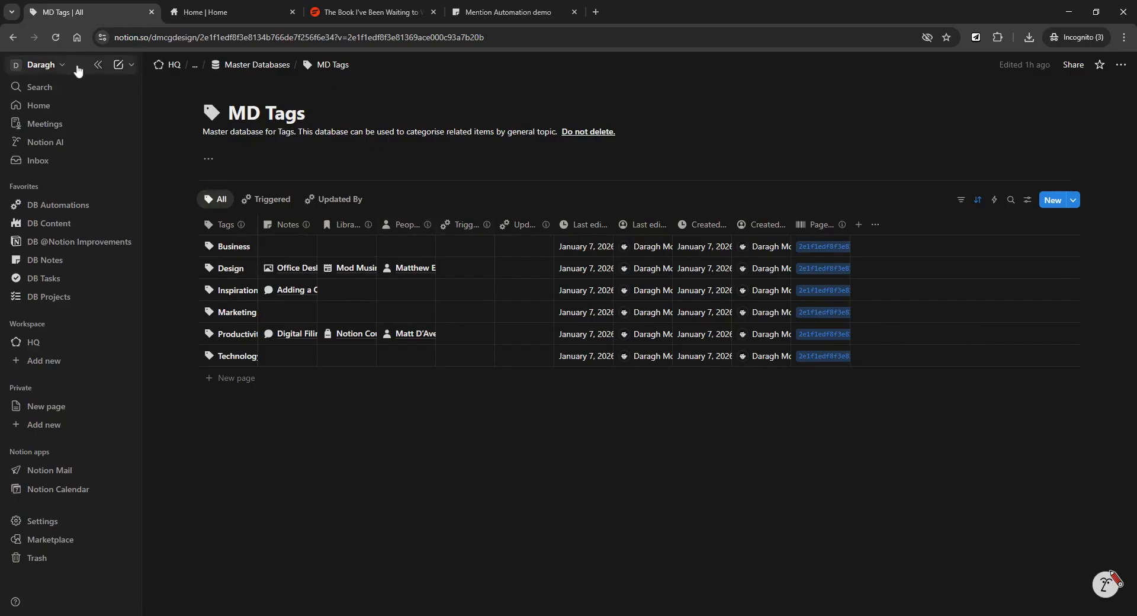
click(13, 40)
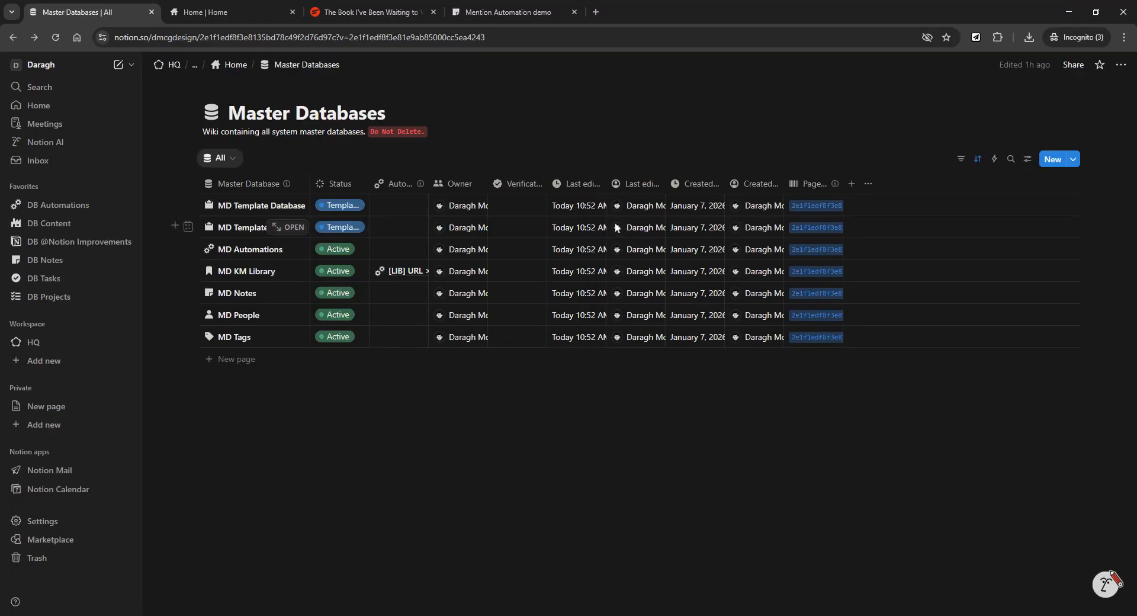
mouse_move(616, 227)
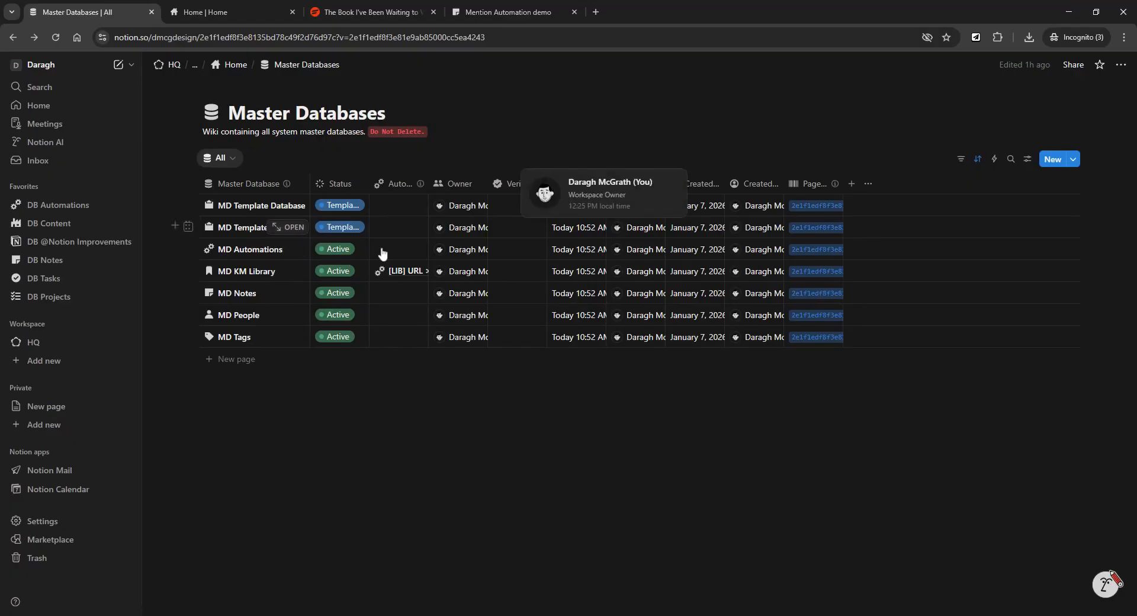
click(235, 67)
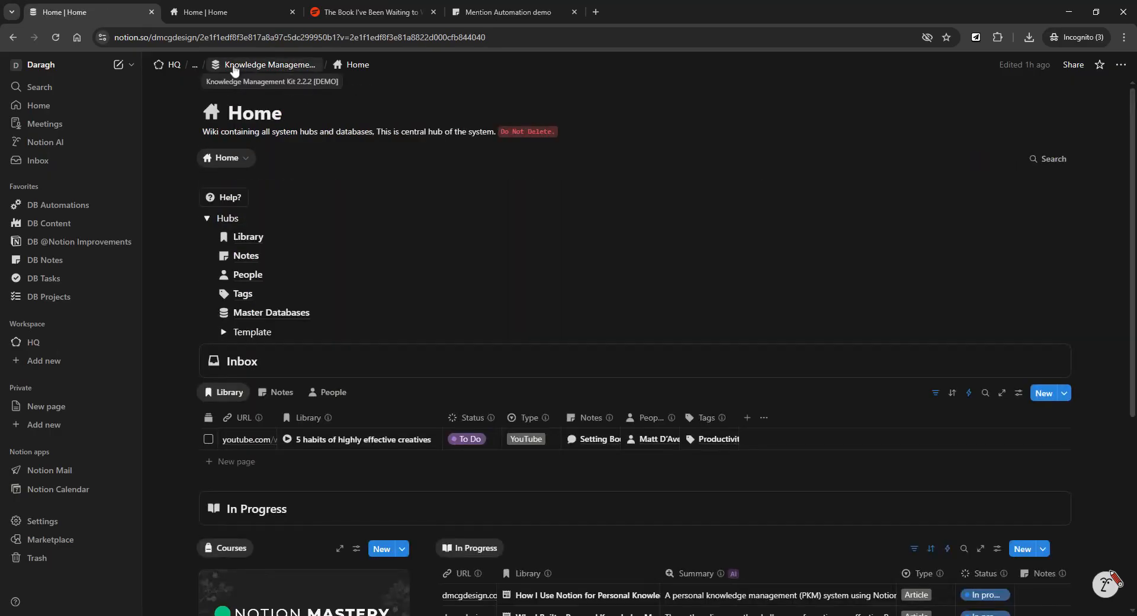
scroll(472, 193, down, 1)
scroll(472, 193, up, 1)
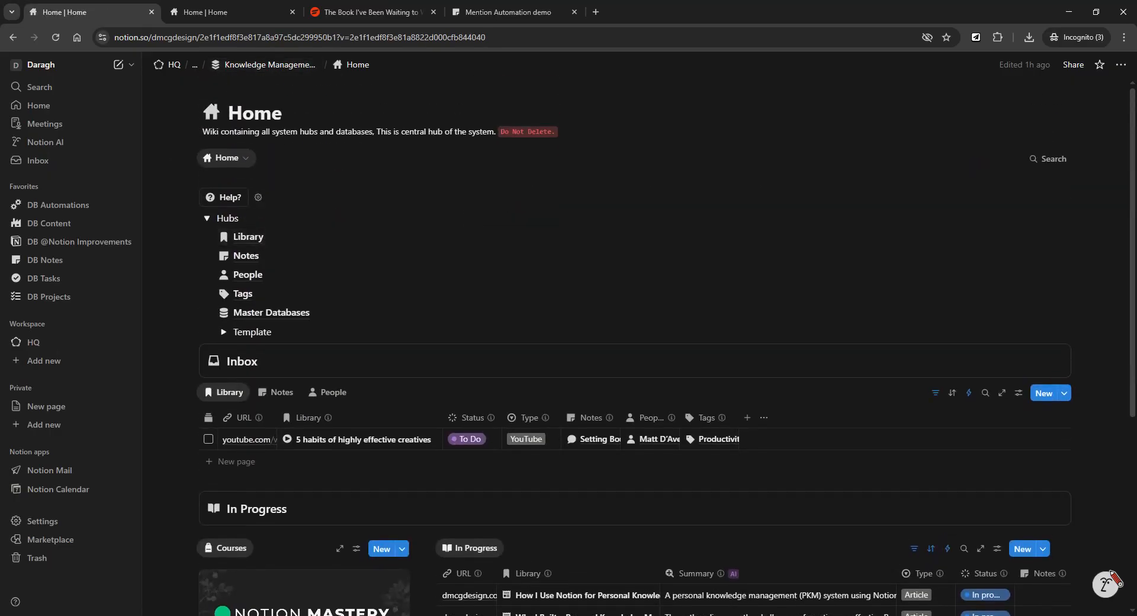
click(248, 237)
scroll(578, 241, down, 4)
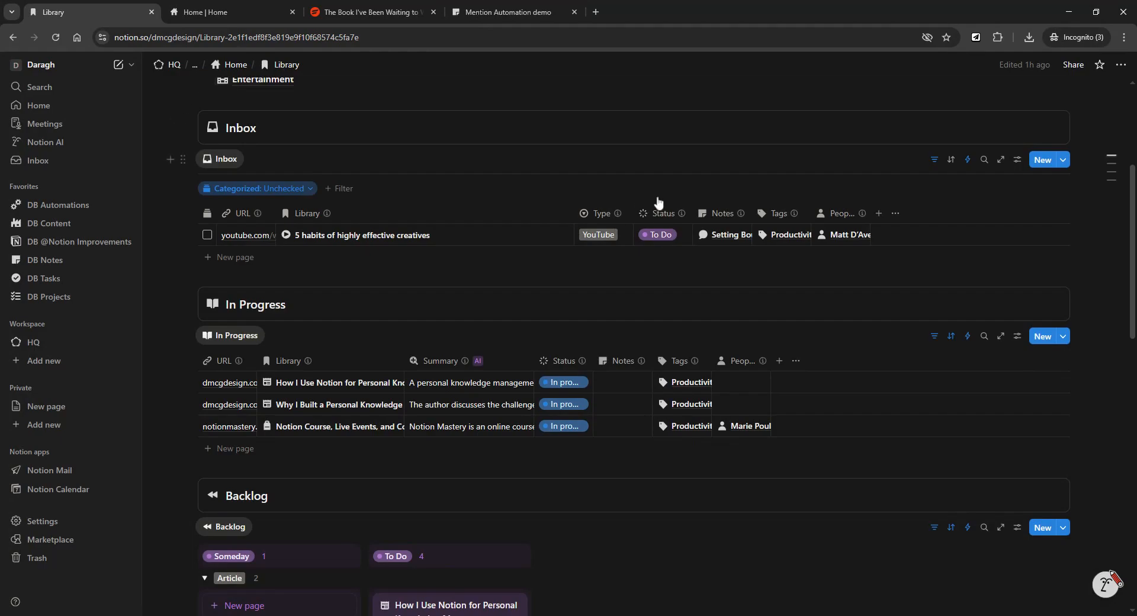
scroll(660, 224, down, 2)
scroll(669, 282, down, 2)
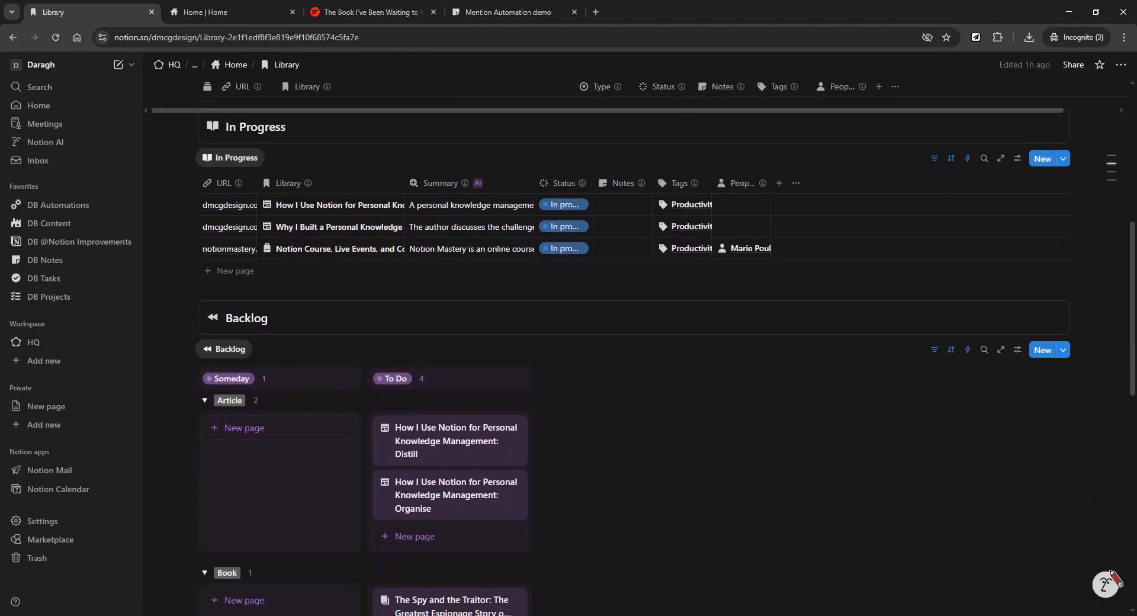
scroll(669, 282, up, 4)
scroll(670, 282, up, 1)
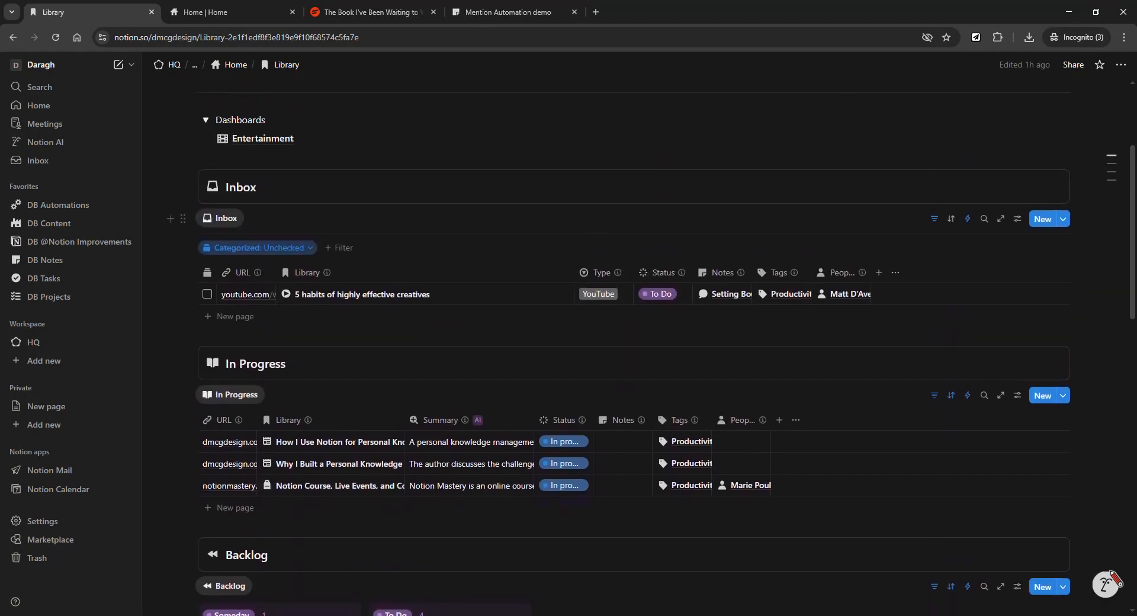
scroll(625, 156, down, 2)
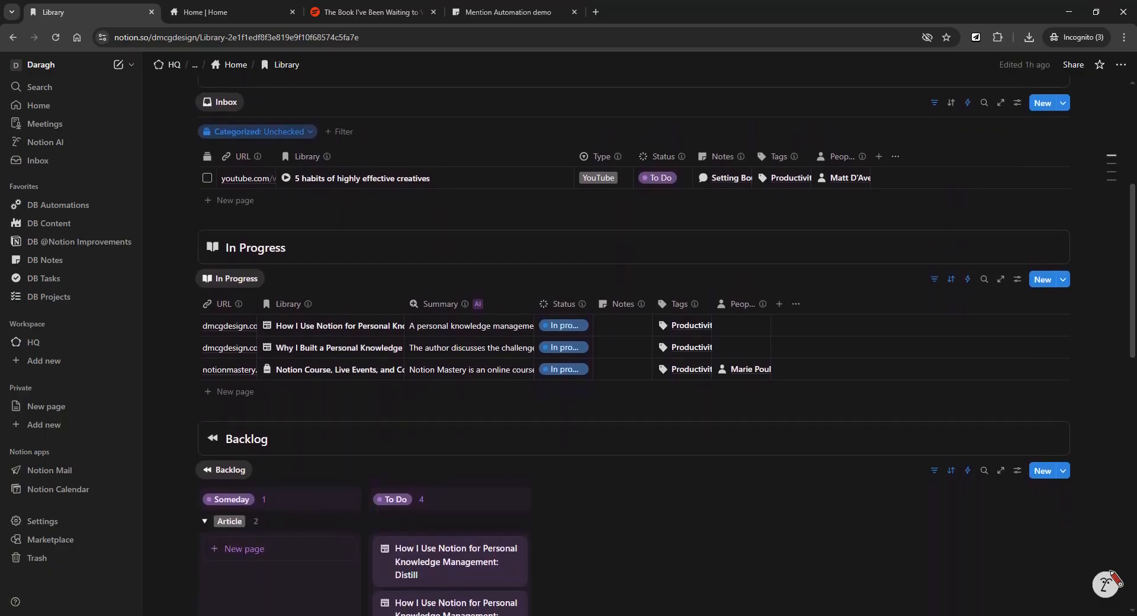
scroll(623, 155, down, 2)
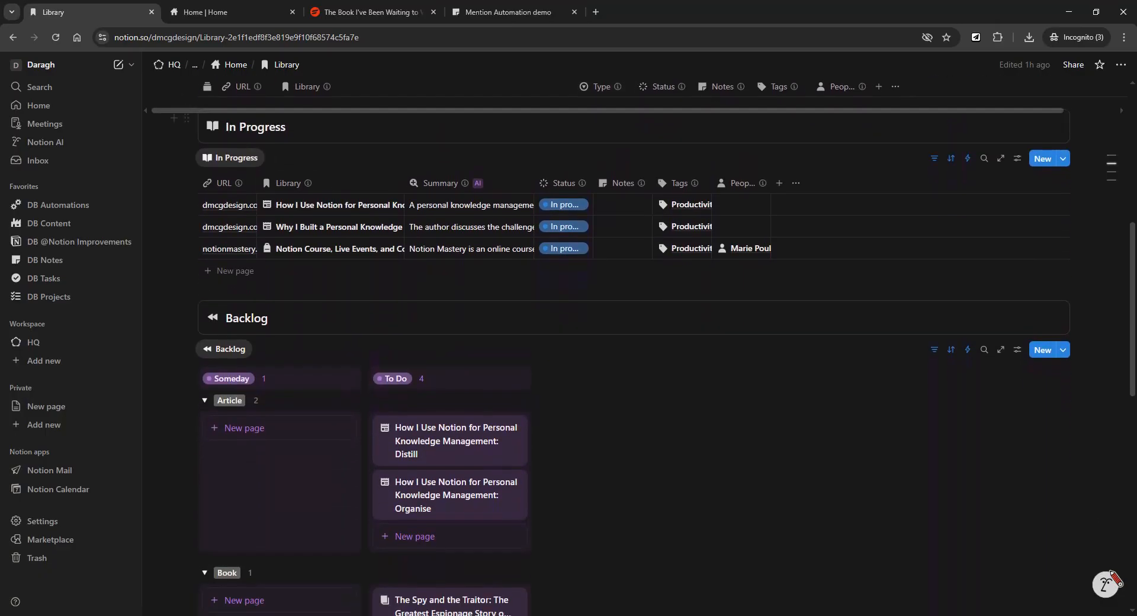
scroll(539, 217, down, 1)
scroll(539, 218, up, 1)
scroll(540, 218, down, 4)
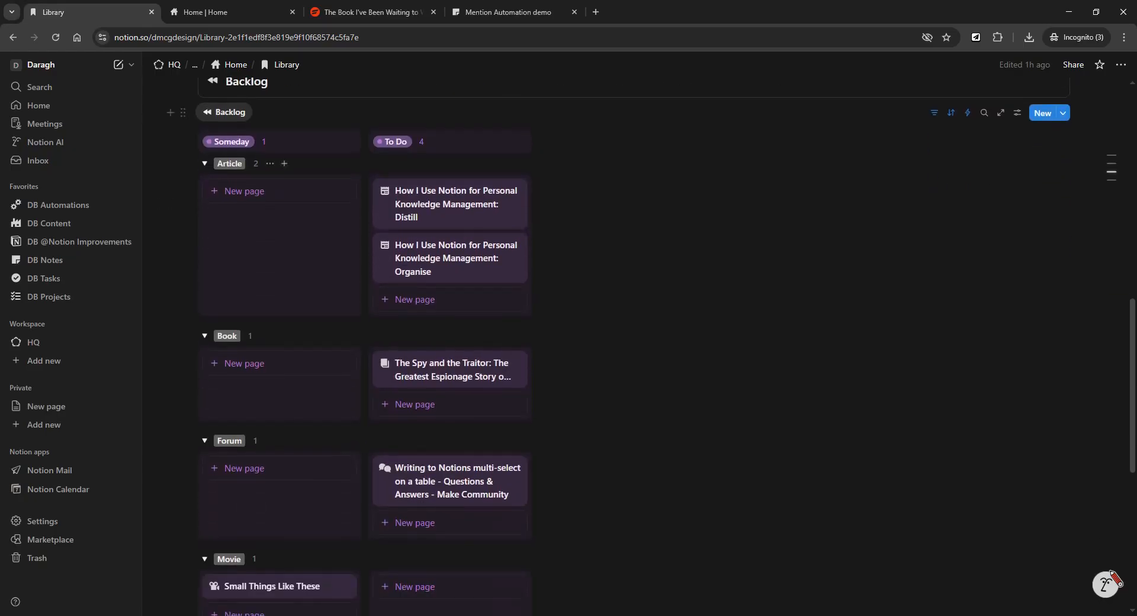
scroll(444, 189, up, 1)
scroll(444, 189, down, 8)
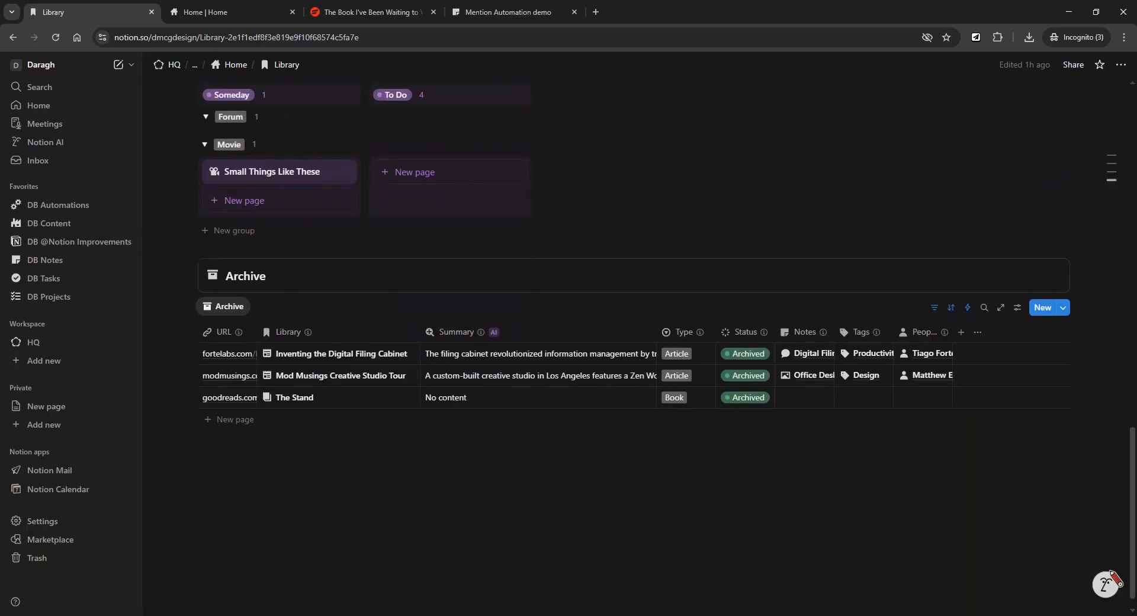
scroll(749, 408, up, 5)
scroll(665, 346, up, 13)
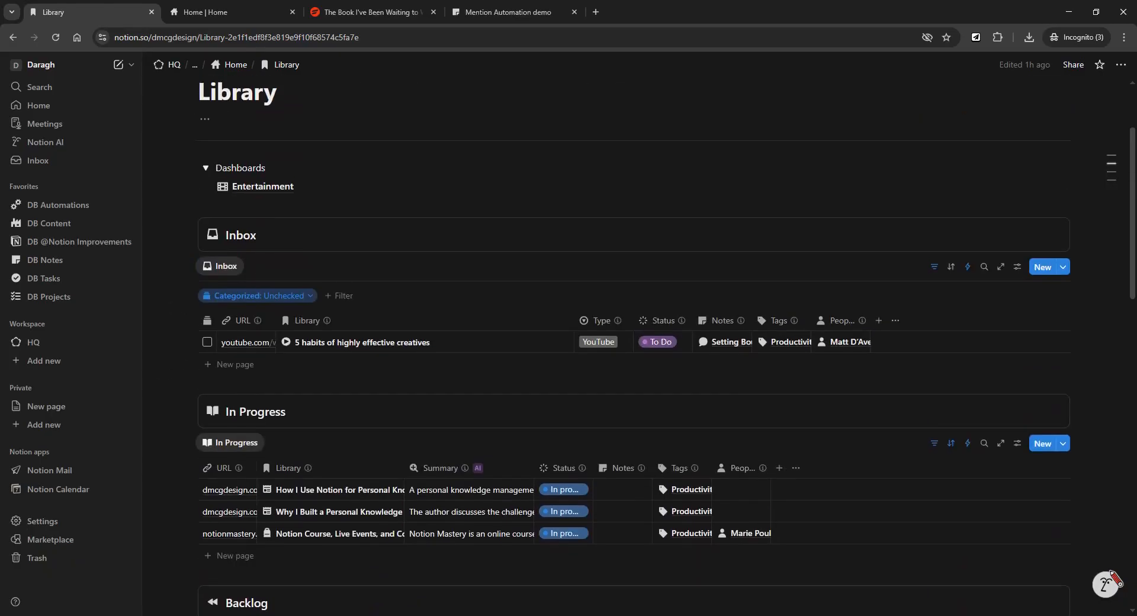
scroll(663, 346, up, 1)
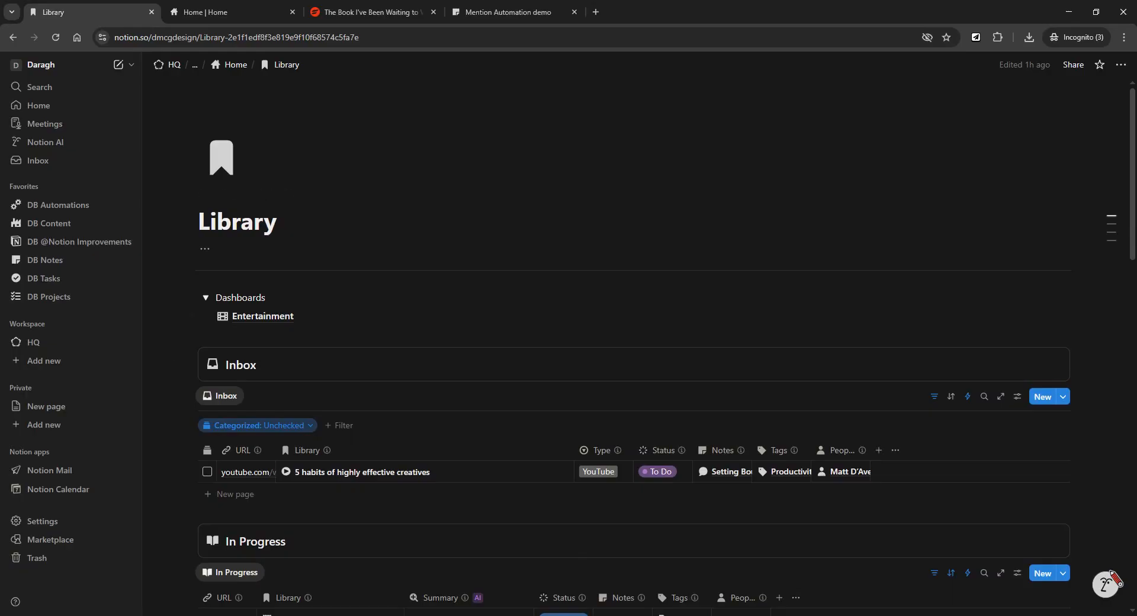
Open the Entertainment dashboard and scroll through its Inbox, In Progress and Backlog media views.
click(262, 319)
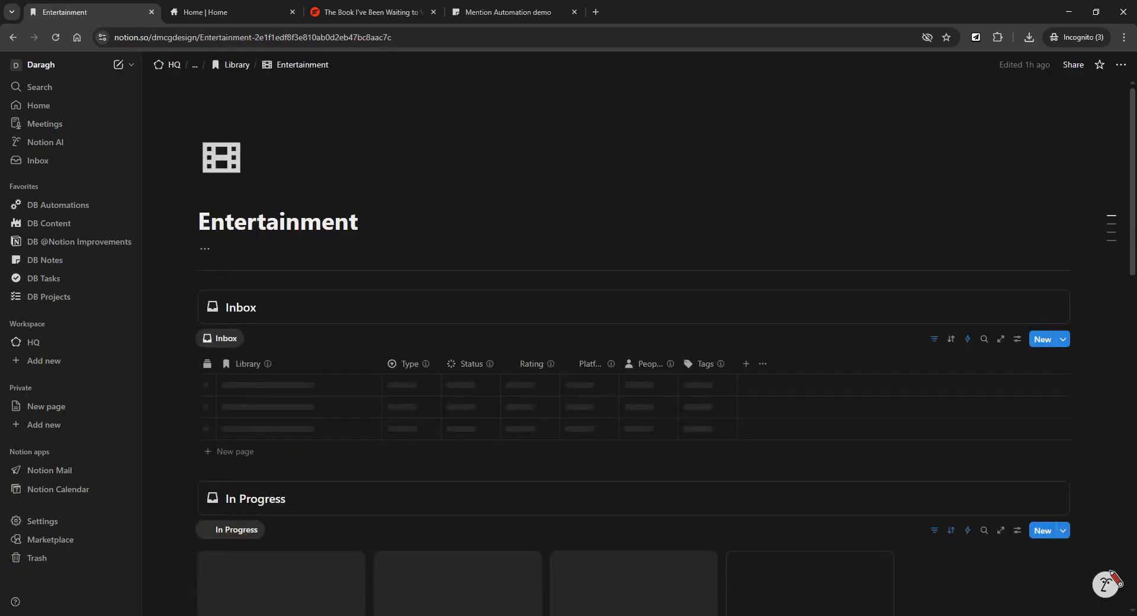
scroll(633, 355, down, 2)
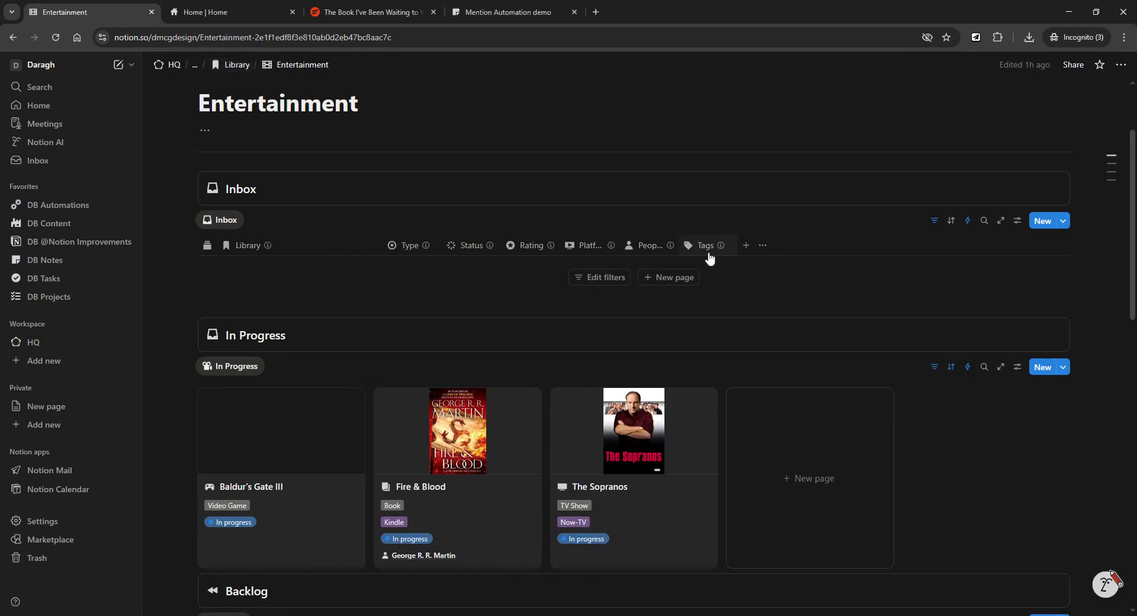
scroll(708, 258, down, 1)
scroll(708, 259, up, 3)
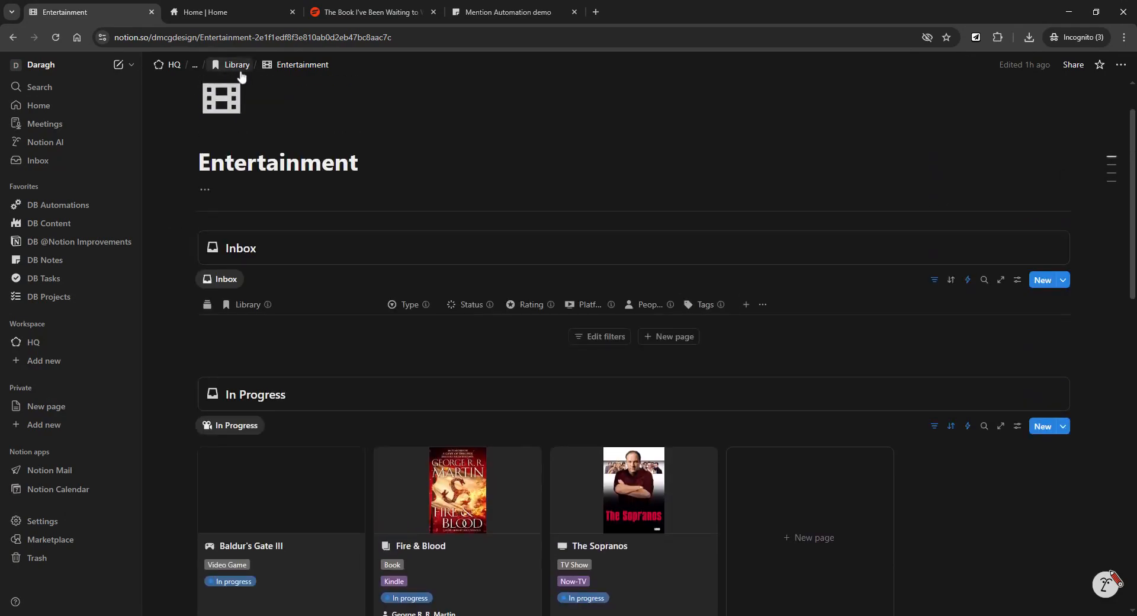
scroll(731, 310, down, 3)
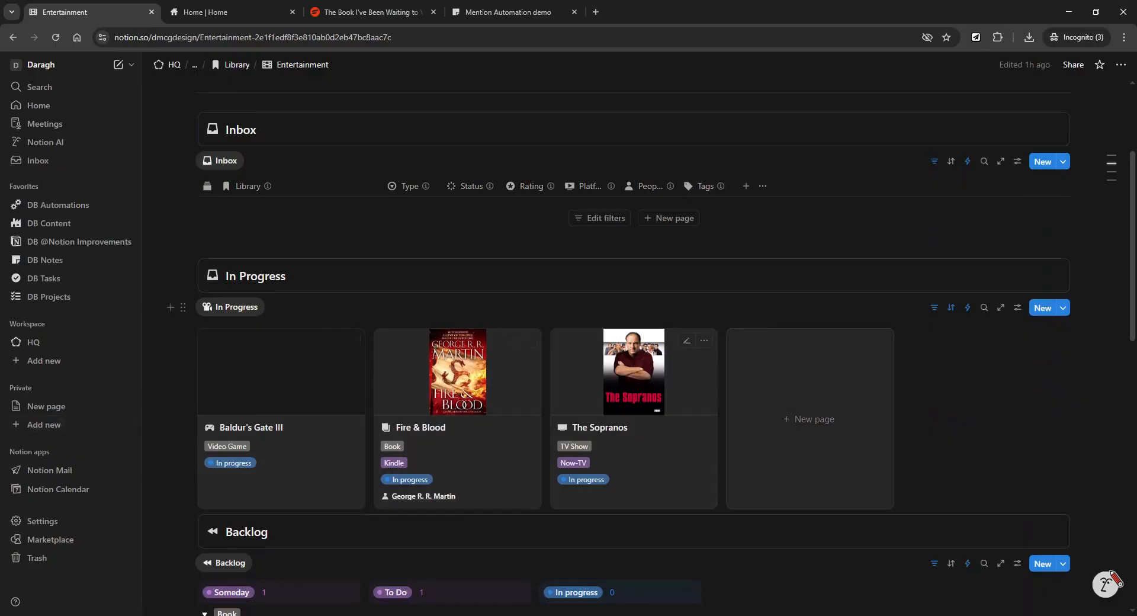
scroll(730, 284, down, 2)
scroll(732, 278, up, 2)
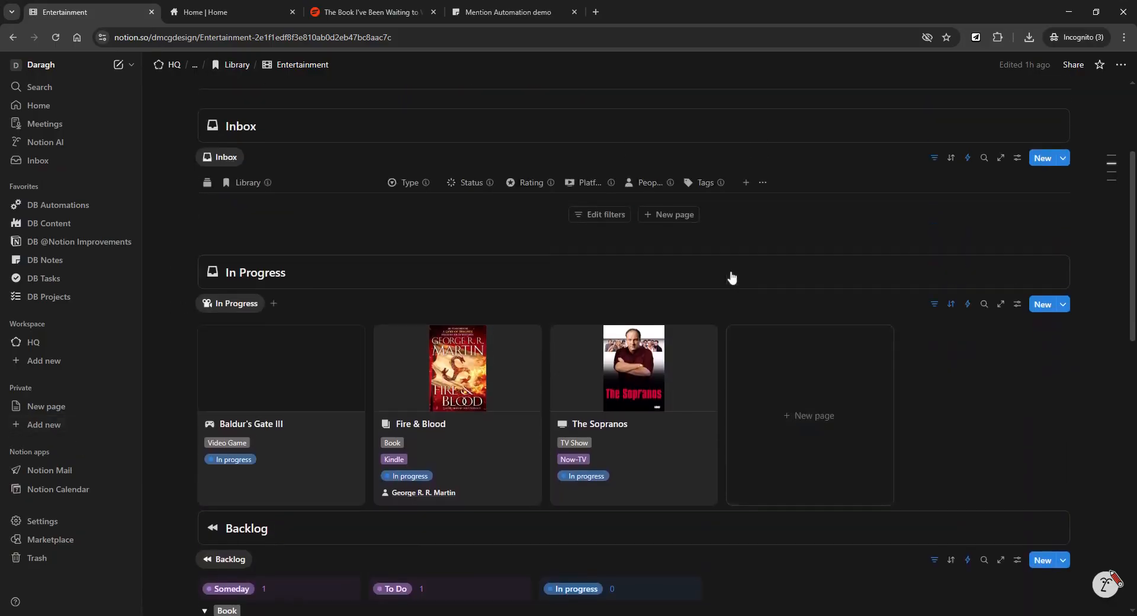
scroll(732, 277, down, 2)
scroll(732, 277, up, 3)
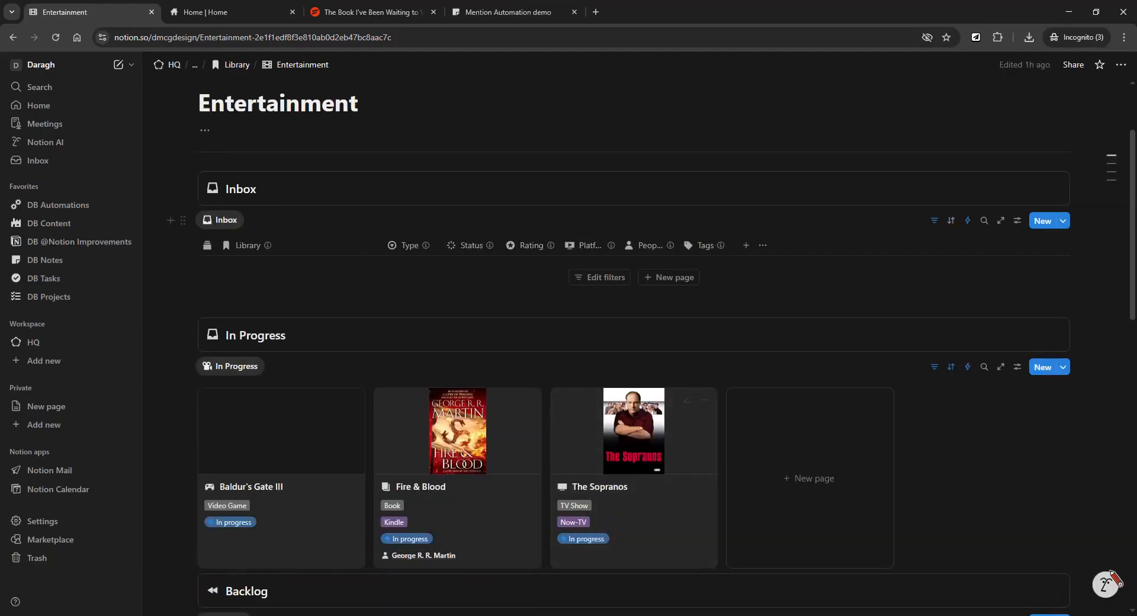
scroll(732, 277, down, 2)
scroll(732, 277, up, 2)
scroll(659, 243, down, 4)
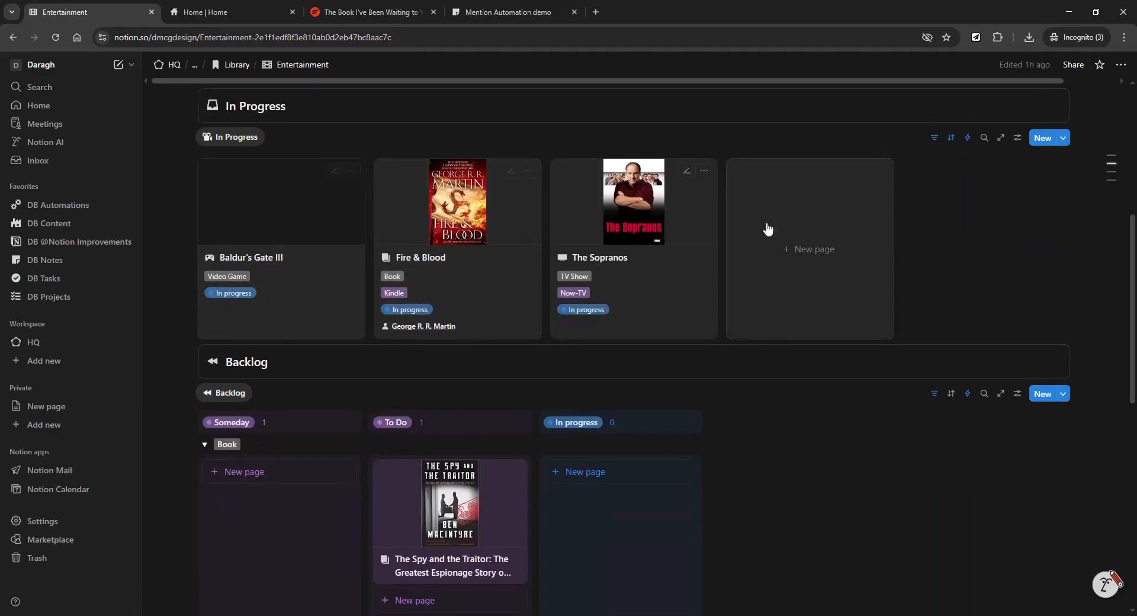
scroll(766, 228, down, 4)
scroll(446, 215, down, 5)
scroll(445, 214, up, 4)
scroll(733, 390, up, 8)
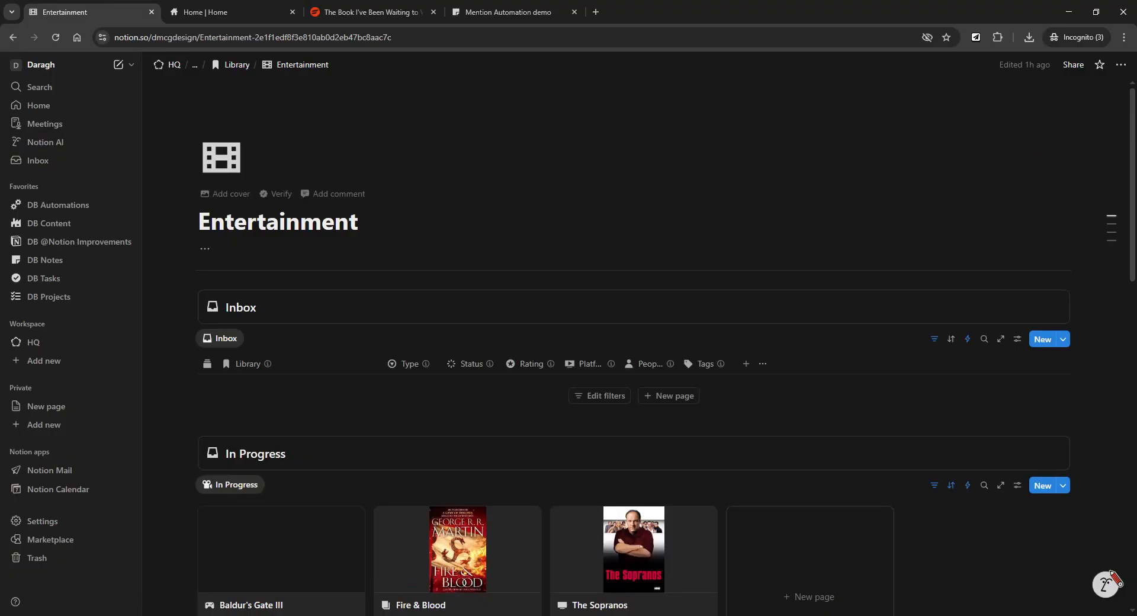
scroll(625, 299, down, 1)
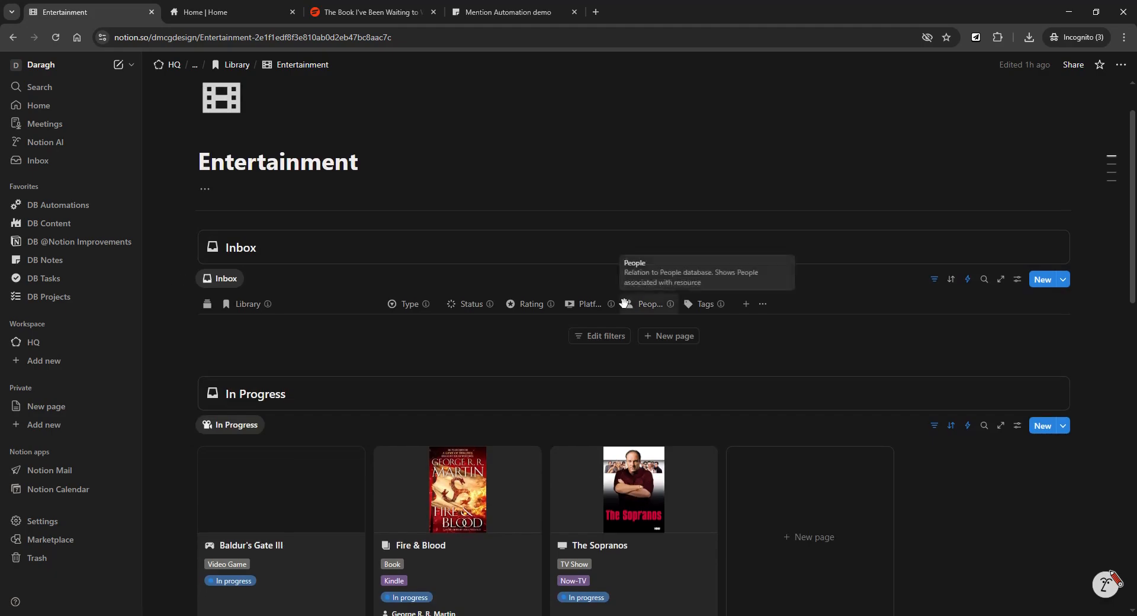
scroll(626, 300, down, 3)
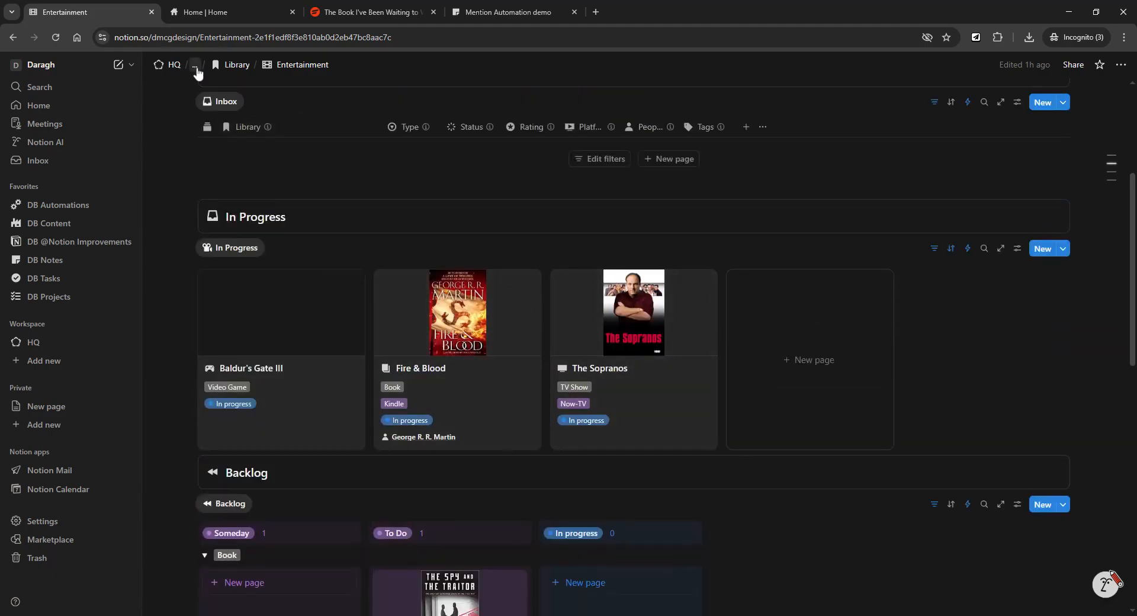
click(197, 69)
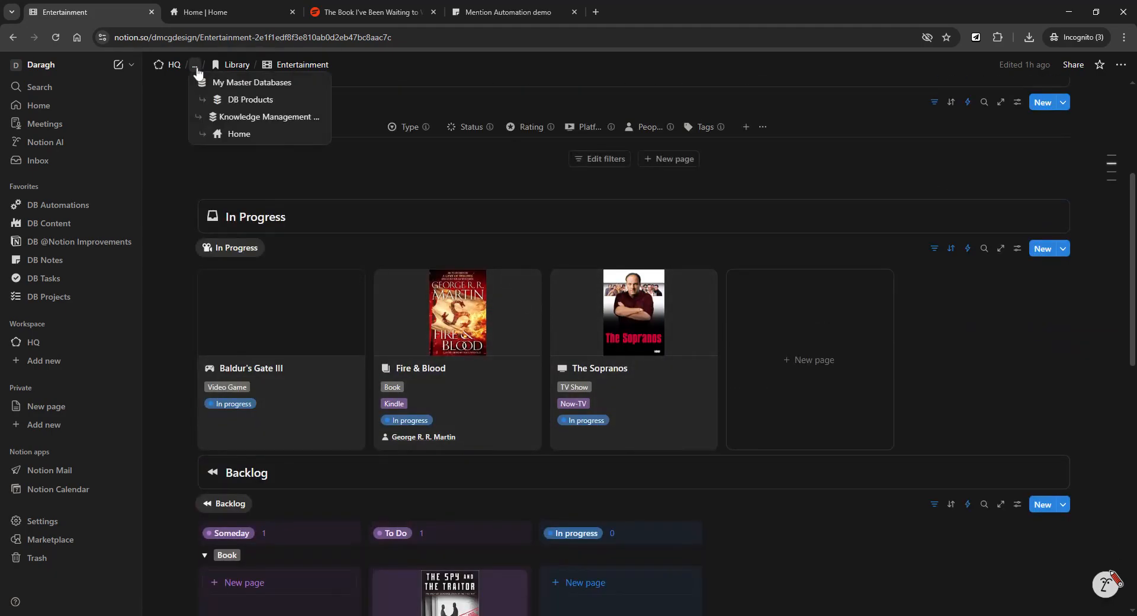
Go Home, open Master Databases, and open the MD KM Library database listing all items.
click(252, 137)
click(290, 317)
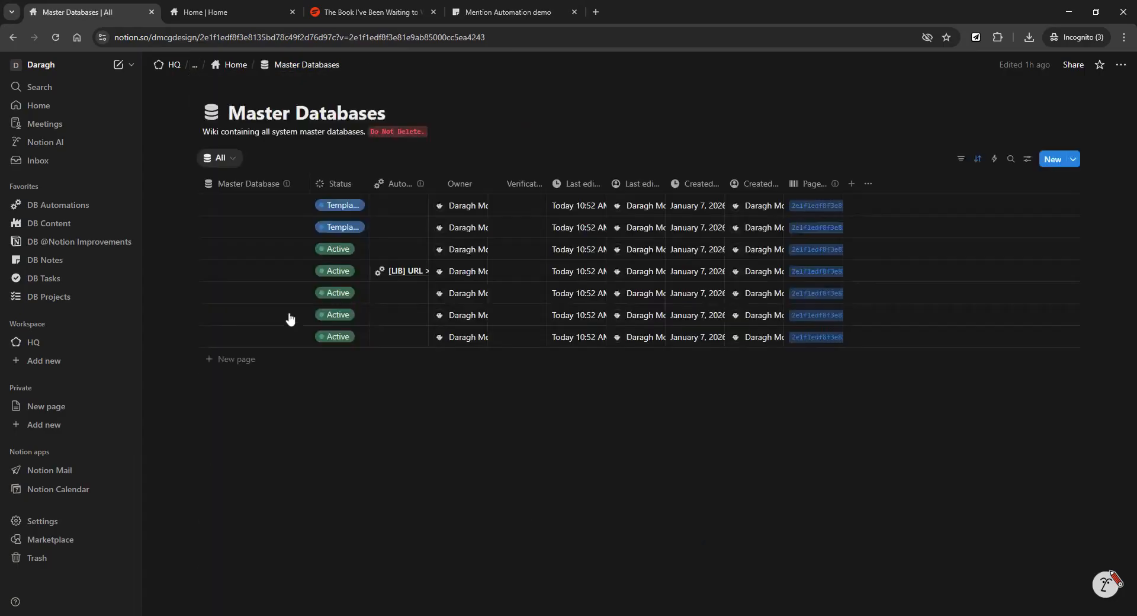
click(289, 271)
scroll(520, 420, down, 2)
scroll(510, 413, up, 1)
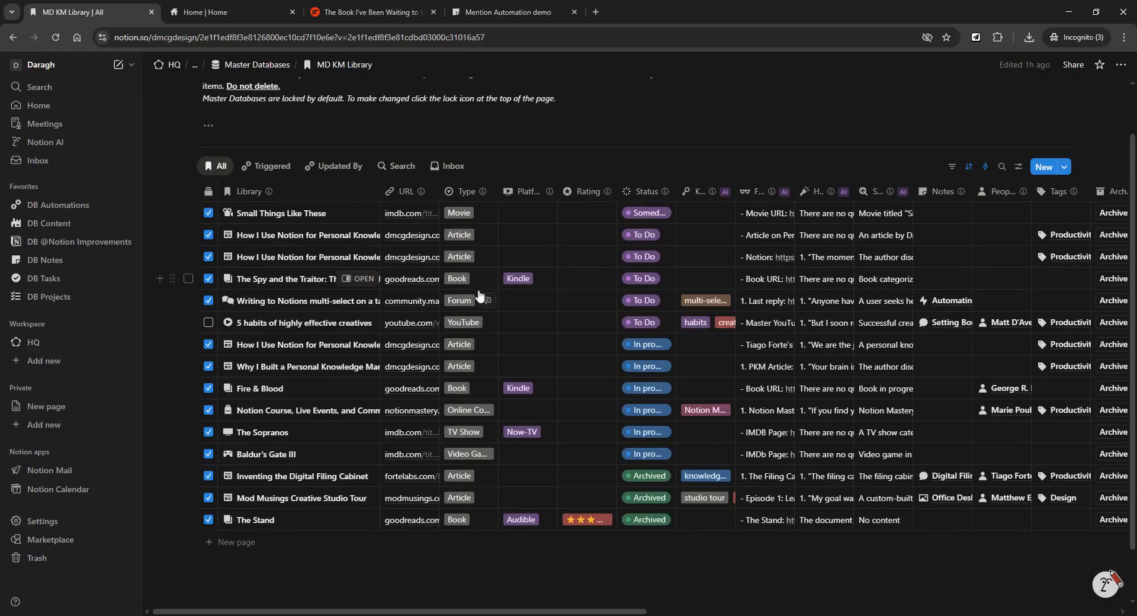
Go Home through the breadcrumb menu and open the Library hub, scrolling through its sections.
click(195, 64)
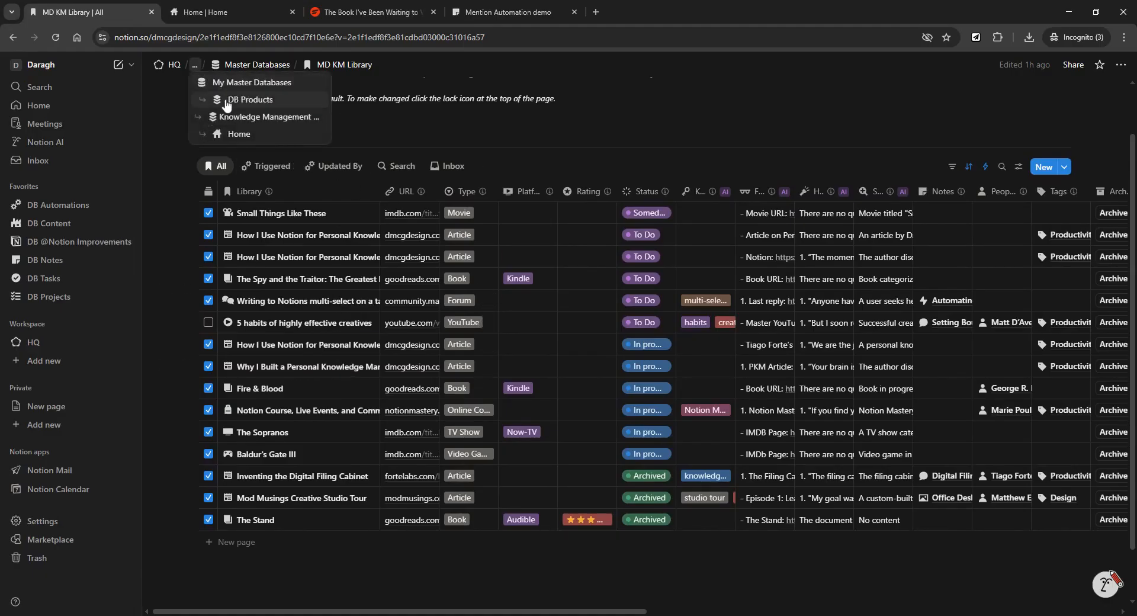
click(237, 131)
click(247, 236)
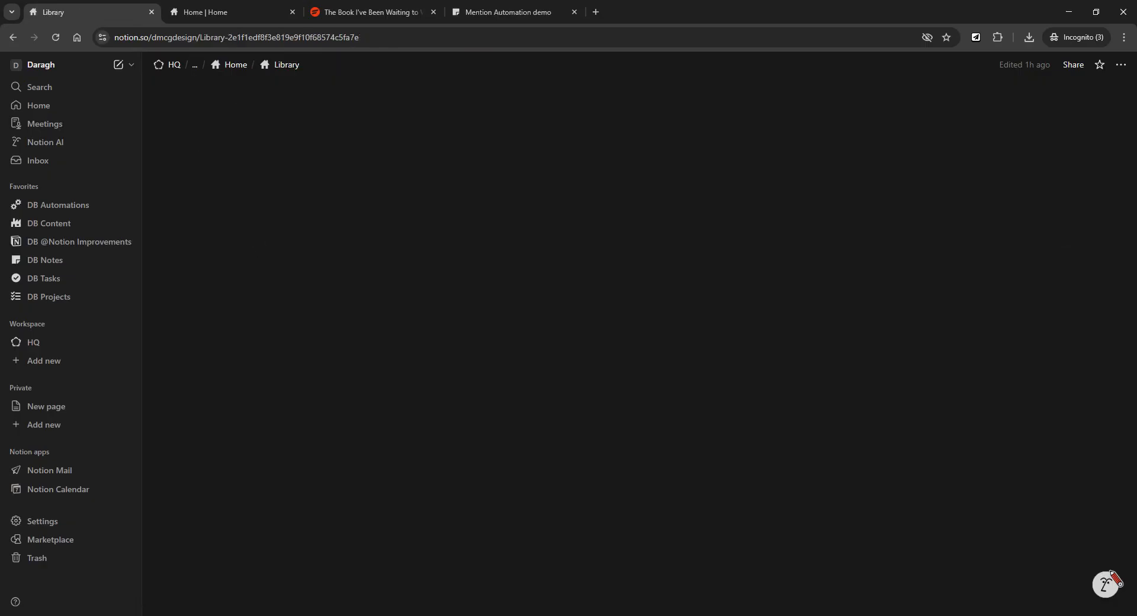
scroll(633, 349, down, 5)
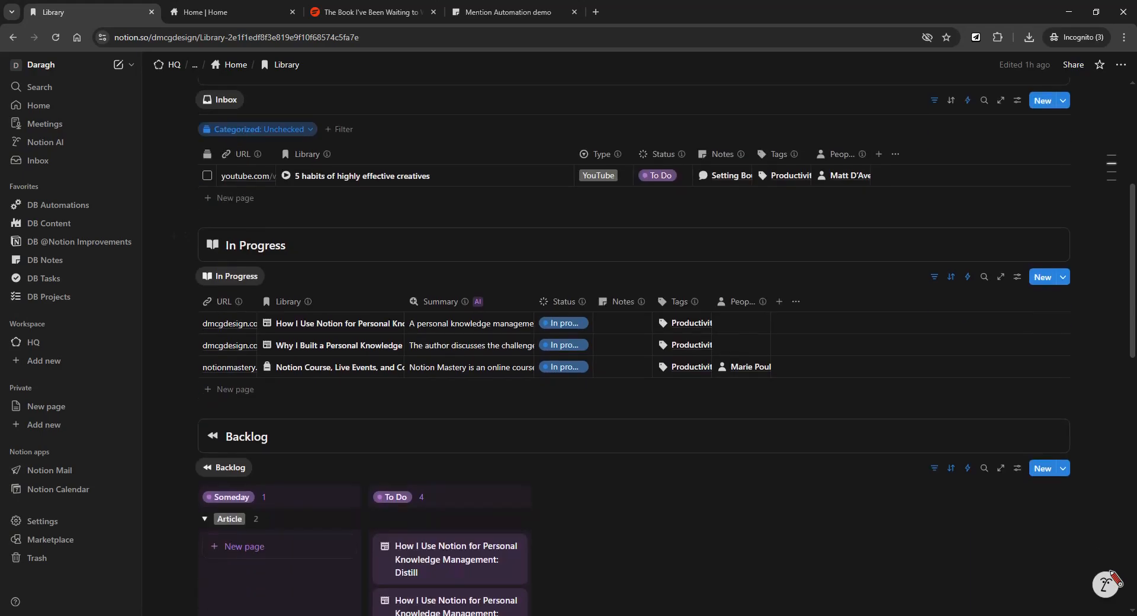
scroll(889, 384, down, 6)
scroll(888, 385, up, 4)
scroll(634, 349, up, 4)
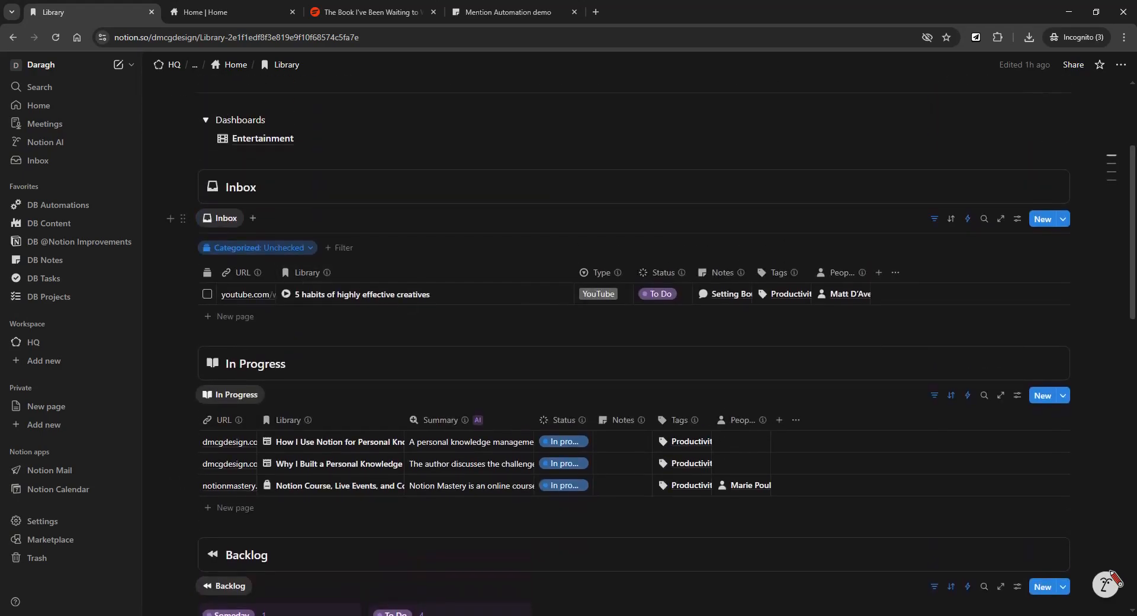
scroll(274, 207, up, 1)
mouse_move(274, 203)
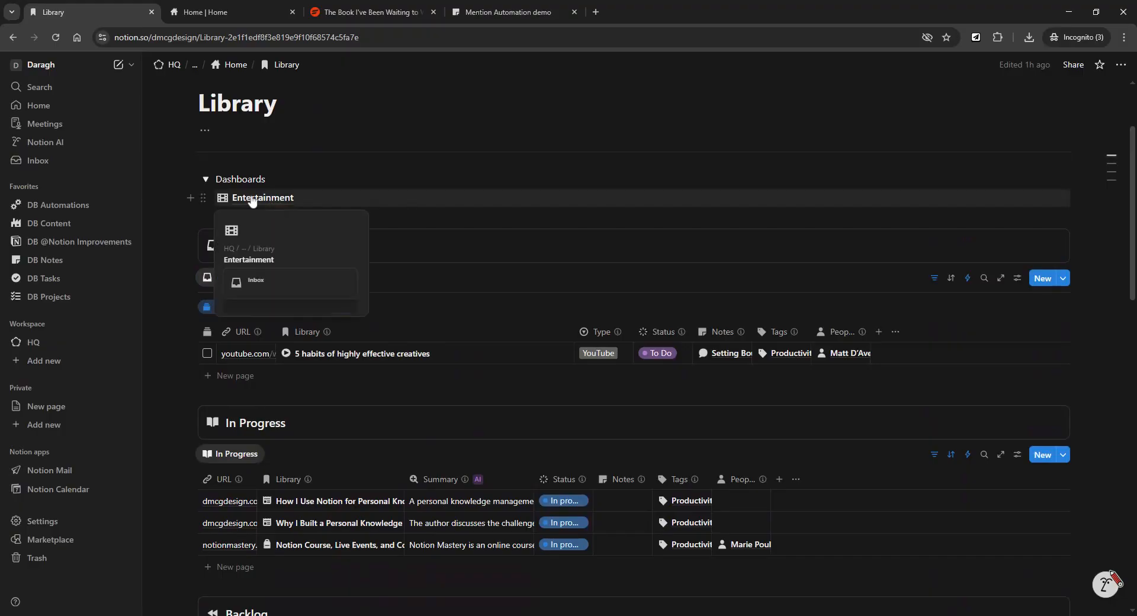
scroll(634, 350, up, 2)
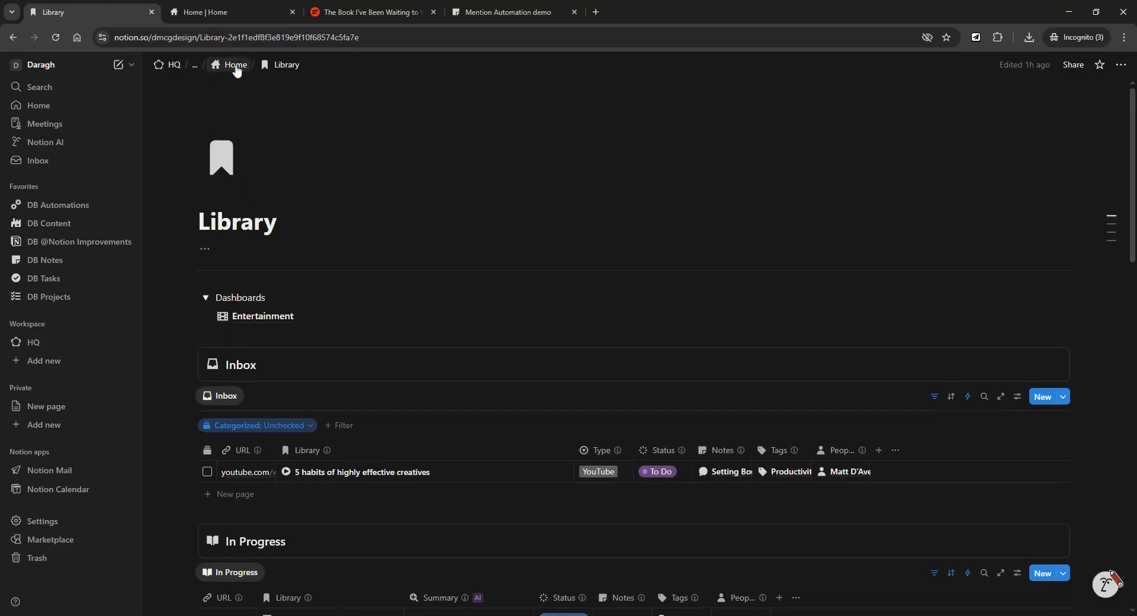
Go to Home, expand and collapse HQ in the sidebar, then reopen the Library hub.
click(235, 65)
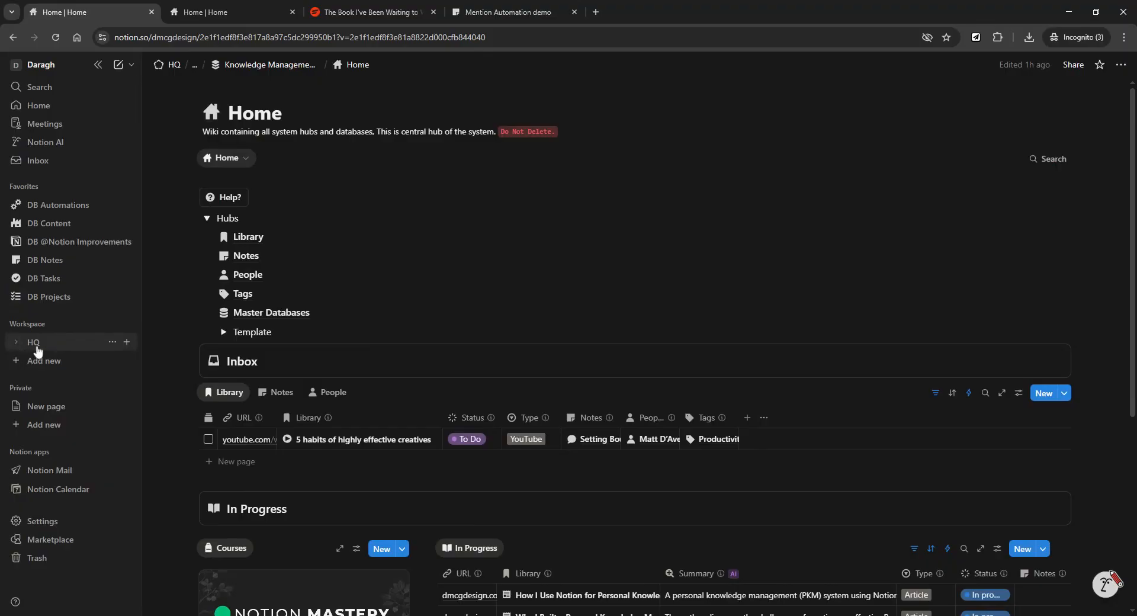
click(16, 342)
scroll(35, 296, down, 2)
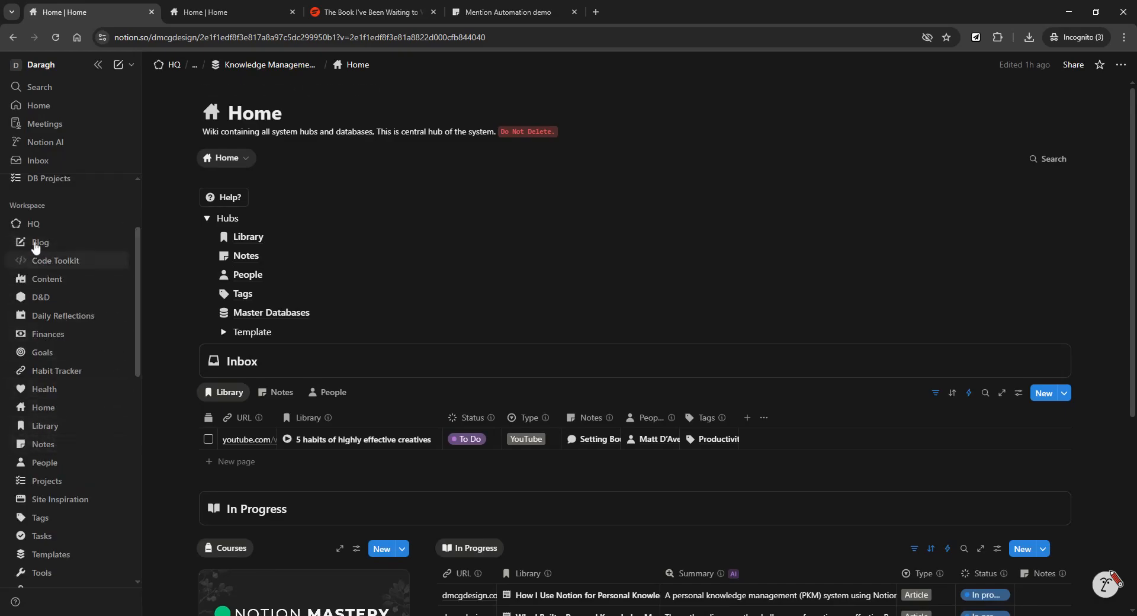
click(16, 223)
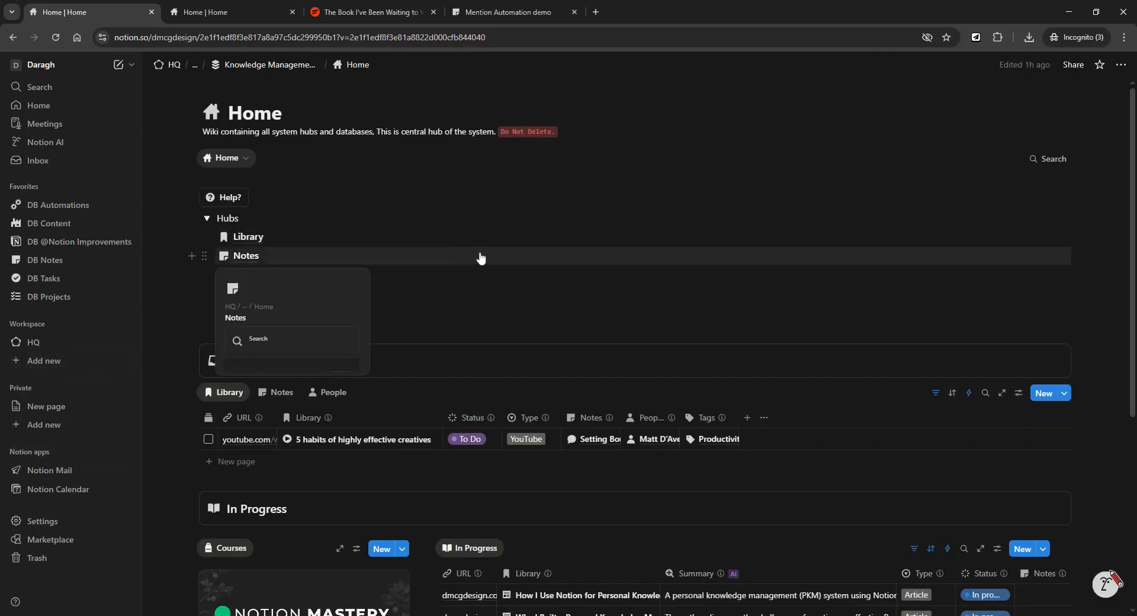
scroll(479, 256, down, 5)
scroll(446, 216, up, 5)
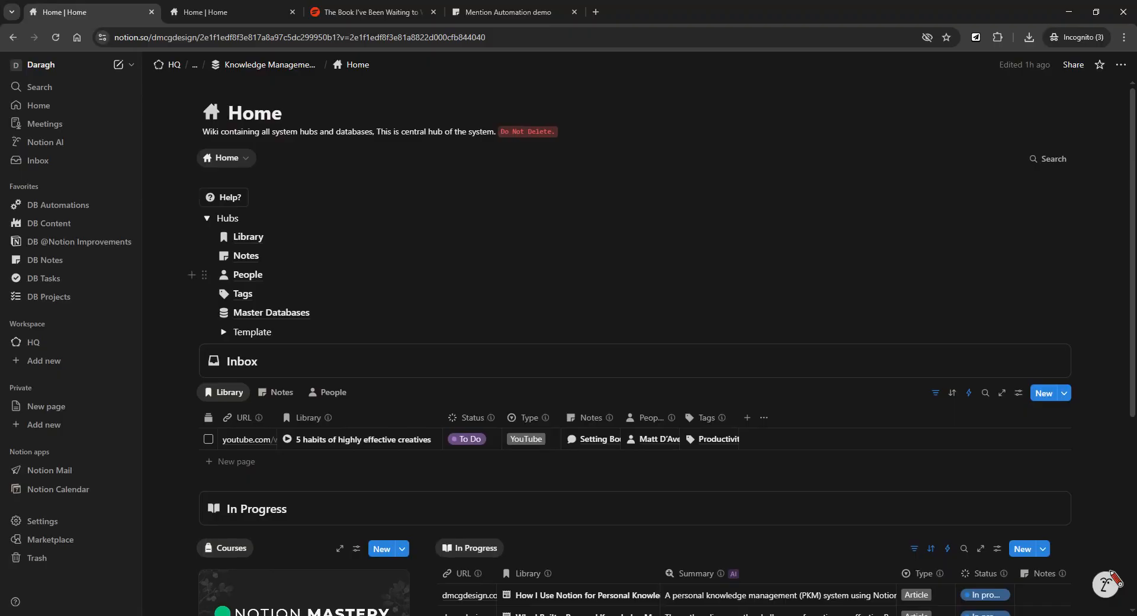
scroll(465, 245, down, 1)
scroll(464, 245, up, 1)
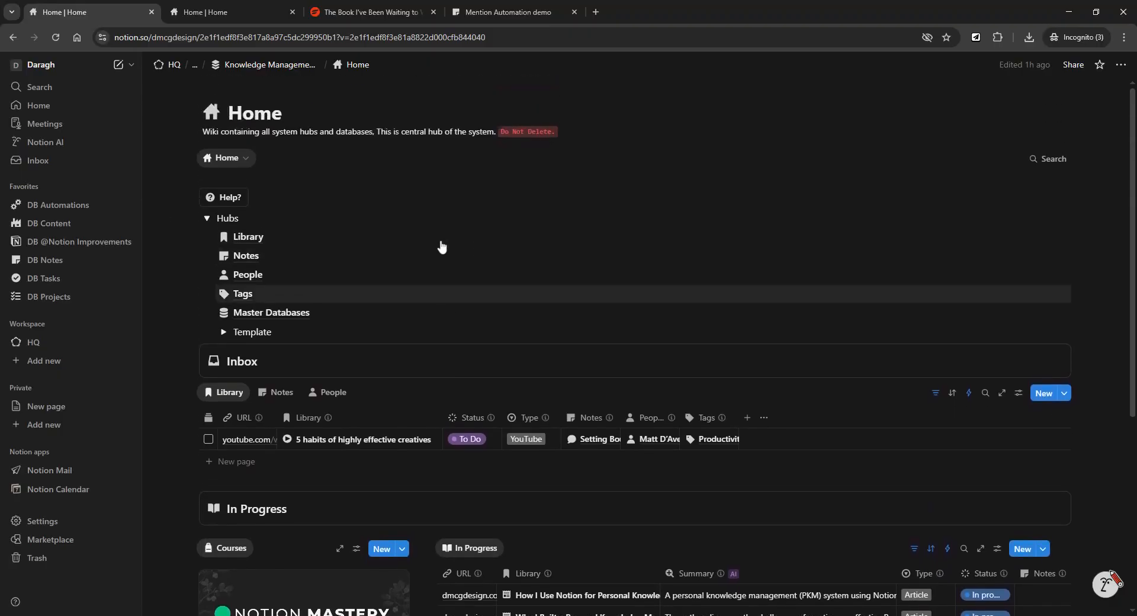
click(256, 243)
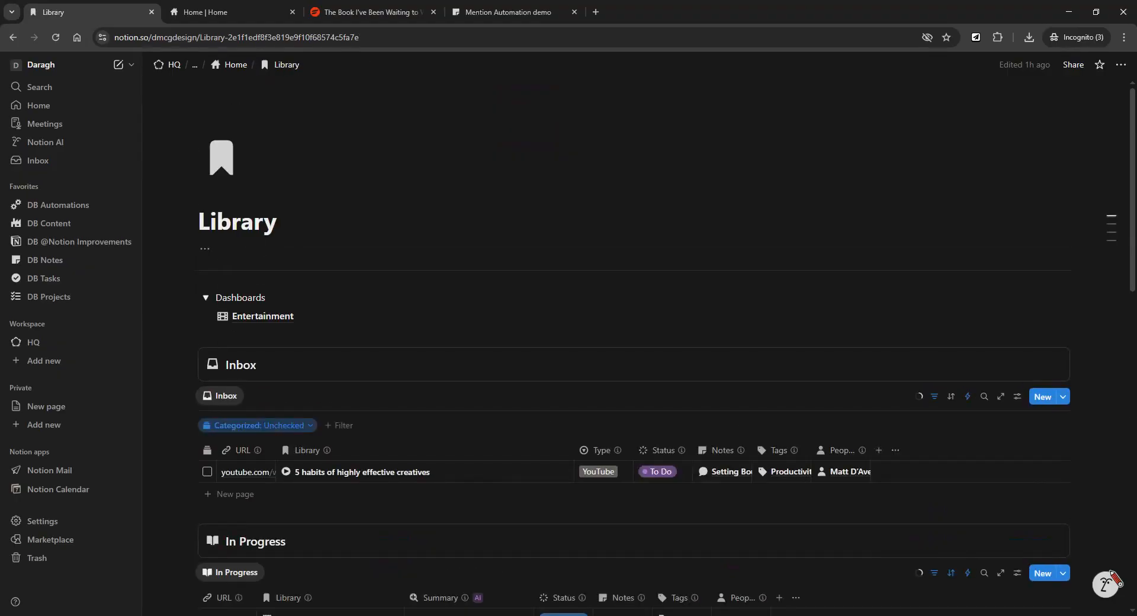
Collapse the Library's Dashboards section and scroll down to the In Progress and Backlog views.
scroll(665, 349, down, 1)
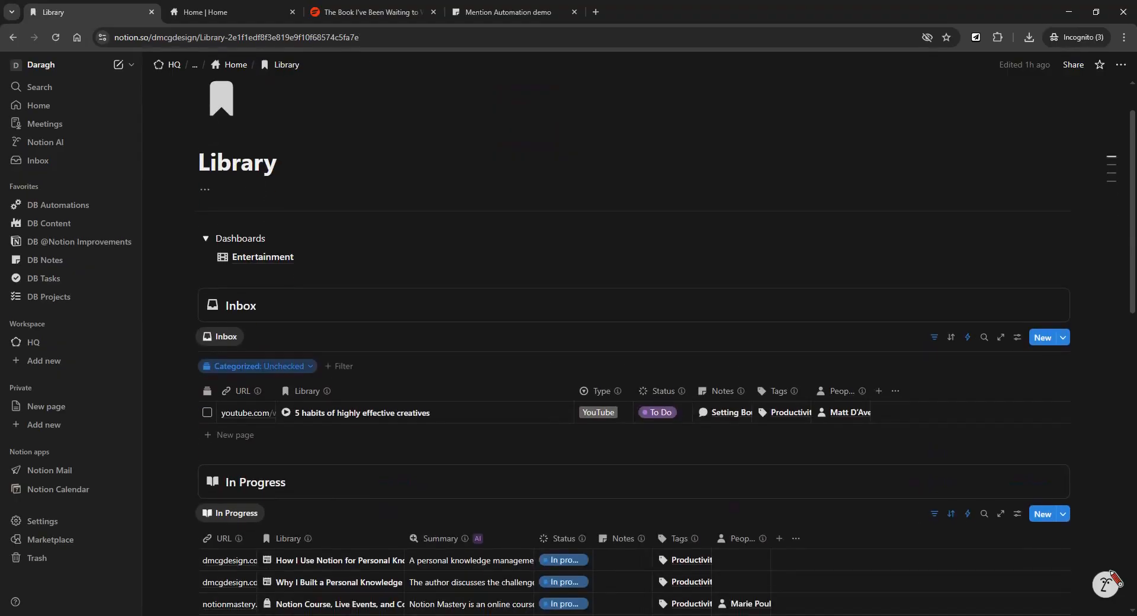
click(205, 238)
scroll(478, 267, down, 2)
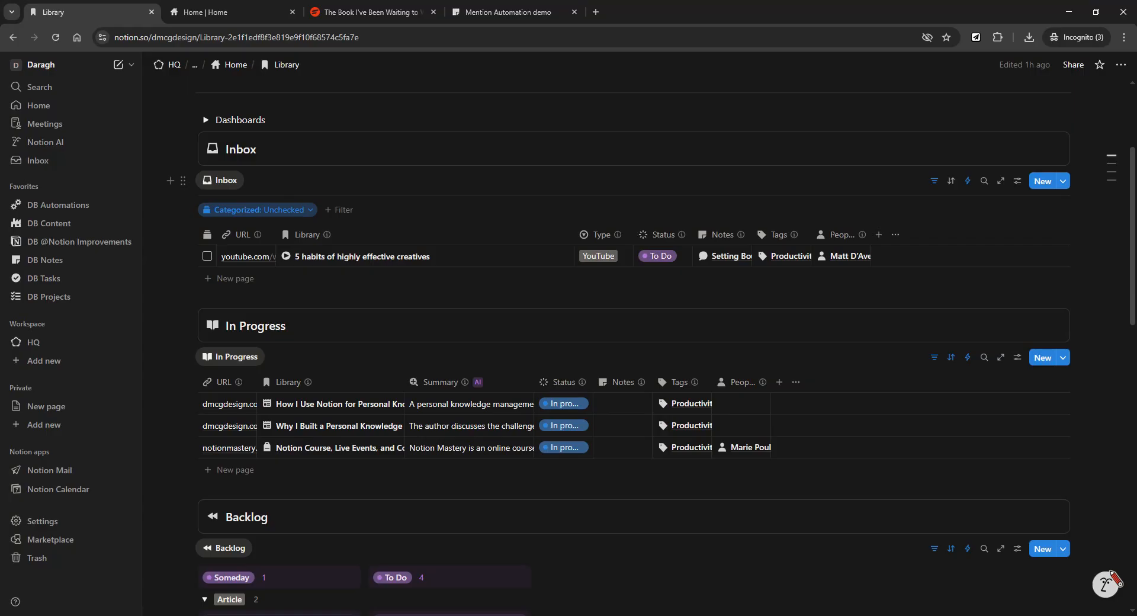
scroll(501, 203, down, 1)
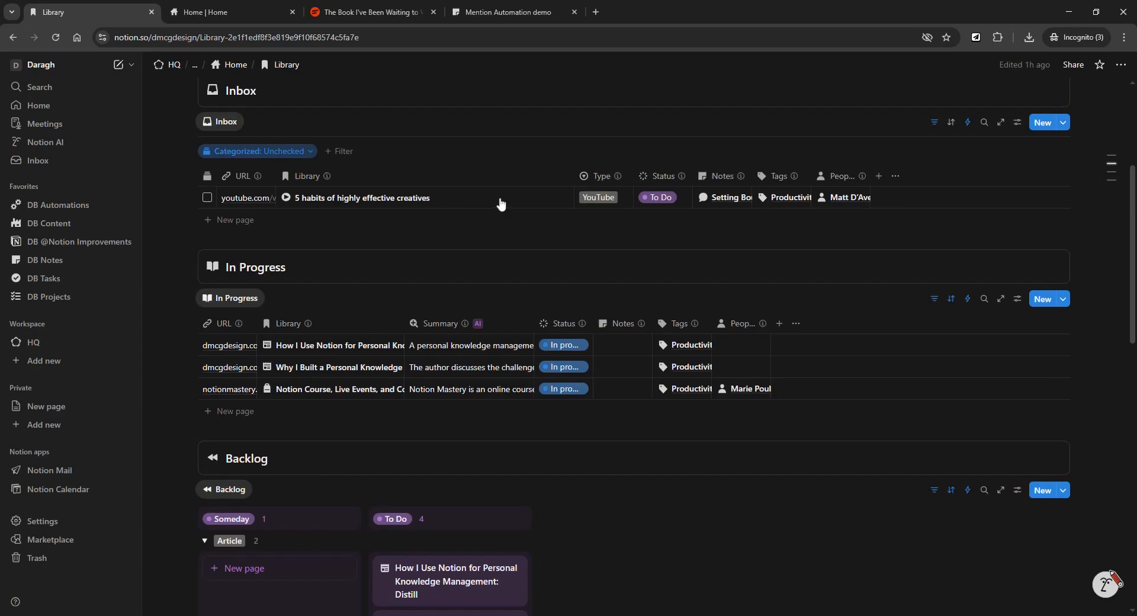
scroll(500, 203, up, 1)
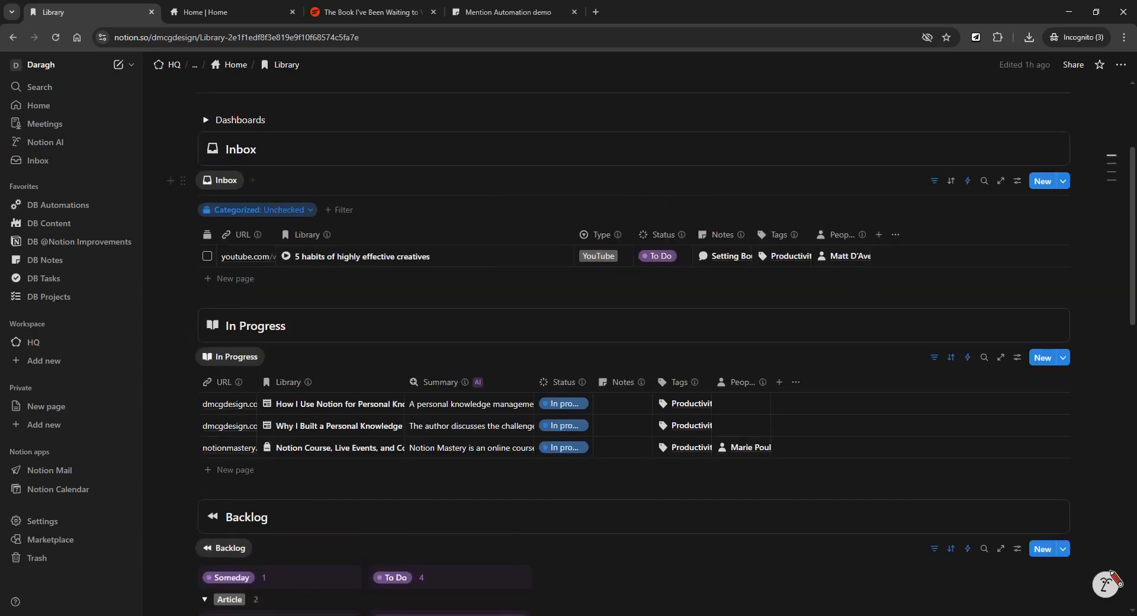
Switch to the Forte Labs article tab and dismiss the earlier Save to Notion panel.
click(345, 7)
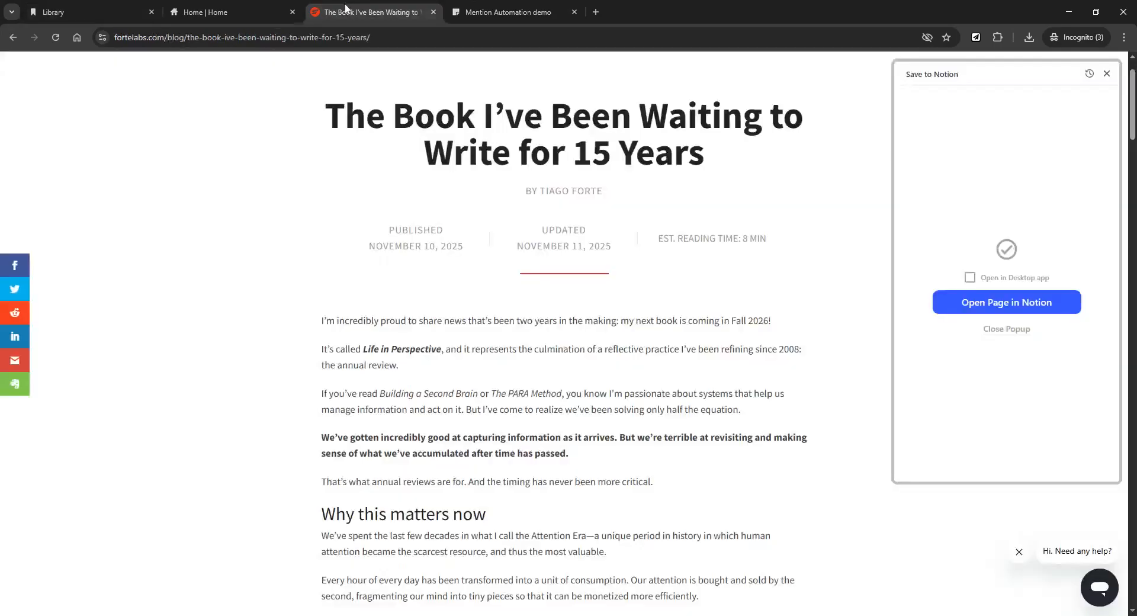
click(1107, 74)
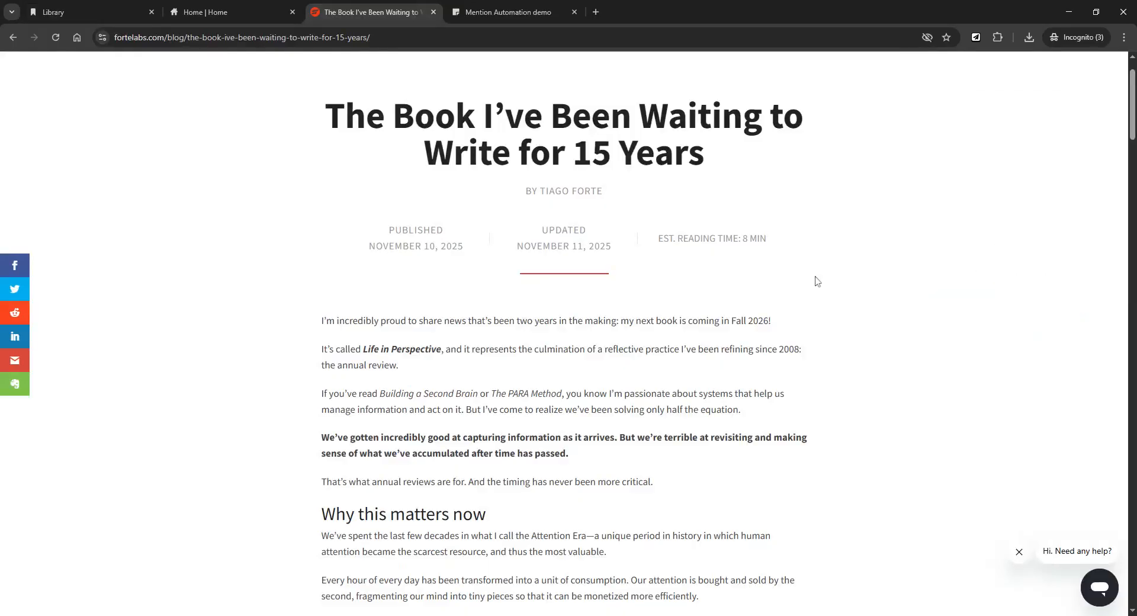
scroll(593, 284, down, 1)
scroll(318, 267, up, 2)
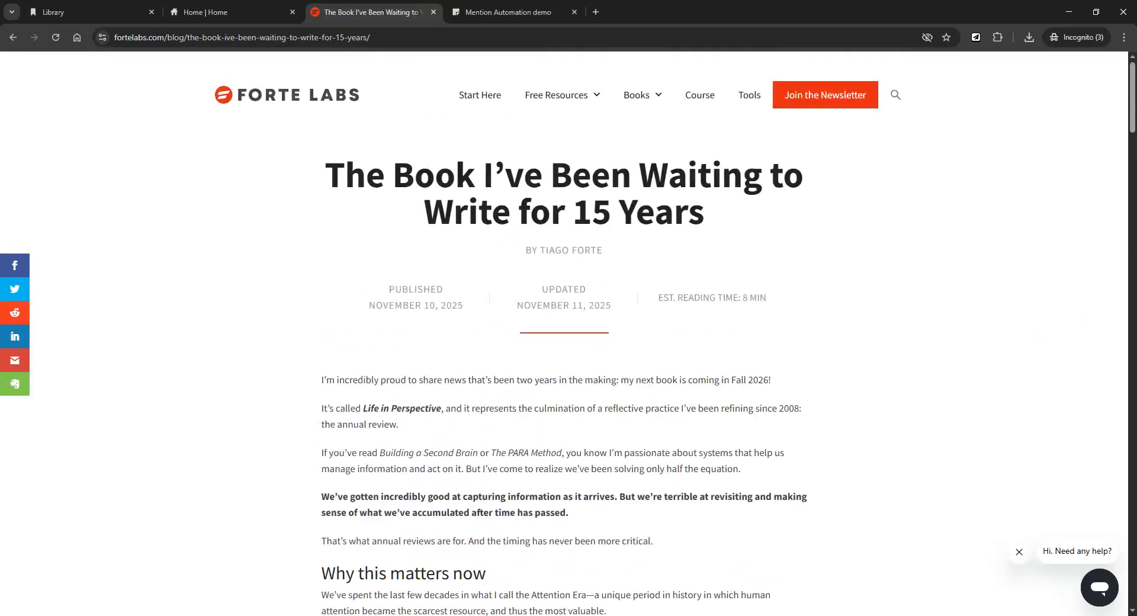
scroll(450, 249, down, 2)
scroll(442, 254, up, 2)
In Save to Notion, choose the MD KM Library form with the Article template.
click(977, 38)
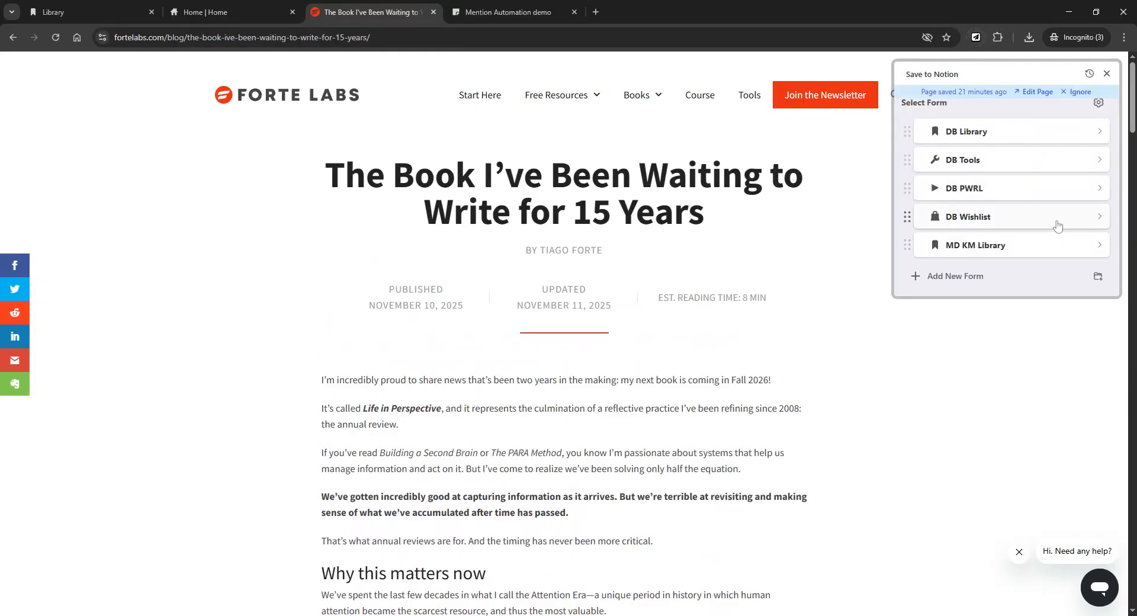
scroll(1048, 228, down, 1)
scroll(1030, 232, up, 1)
click(1058, 254)
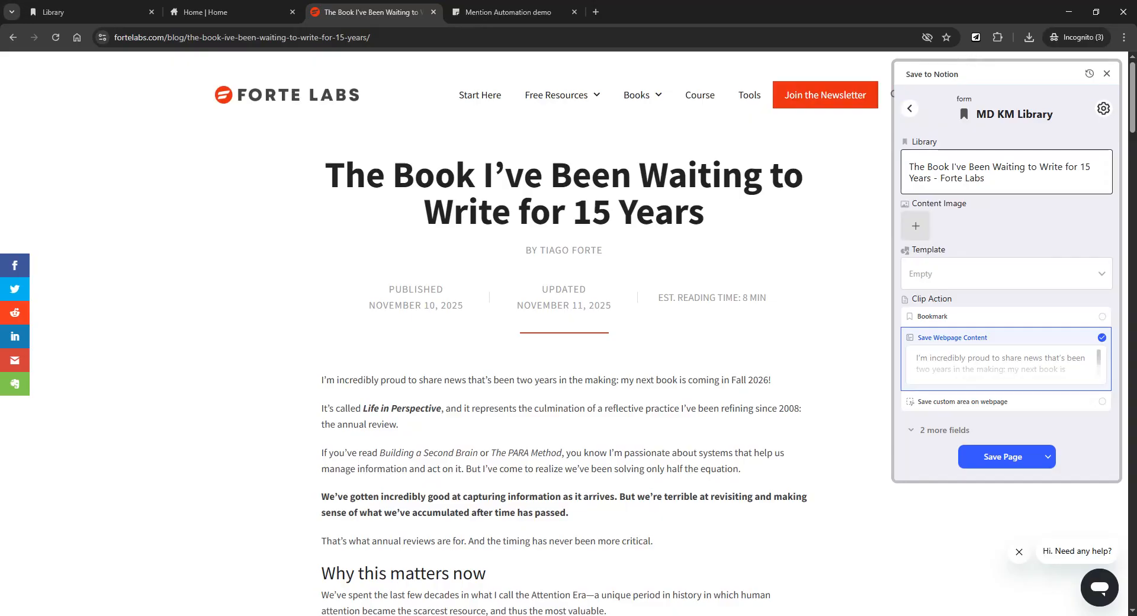
scroll(1007, 178, down, 1)
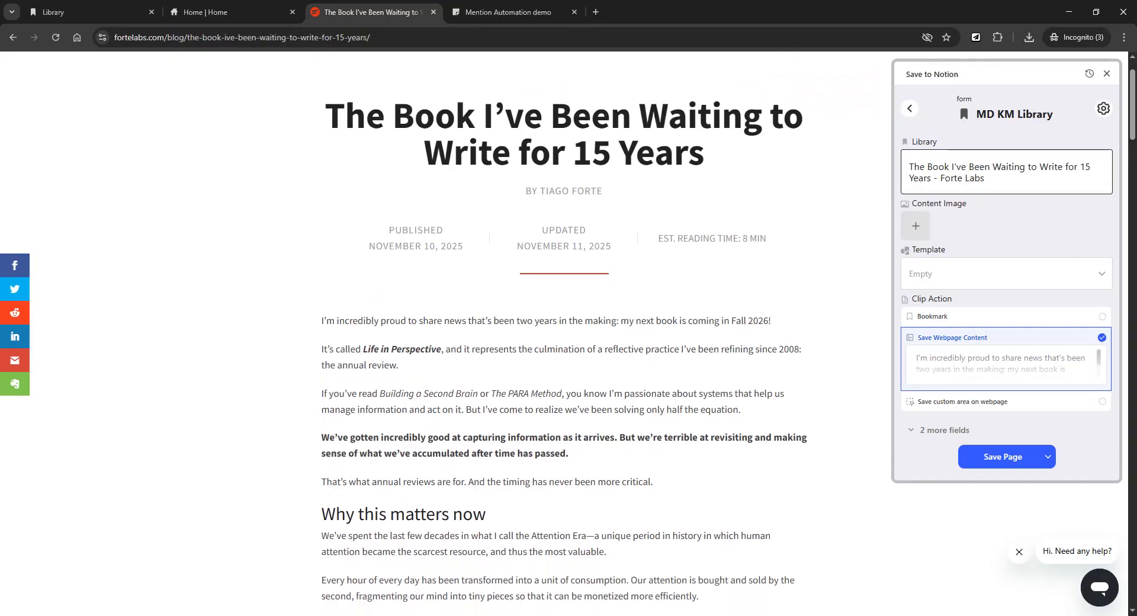
click(977, 276)
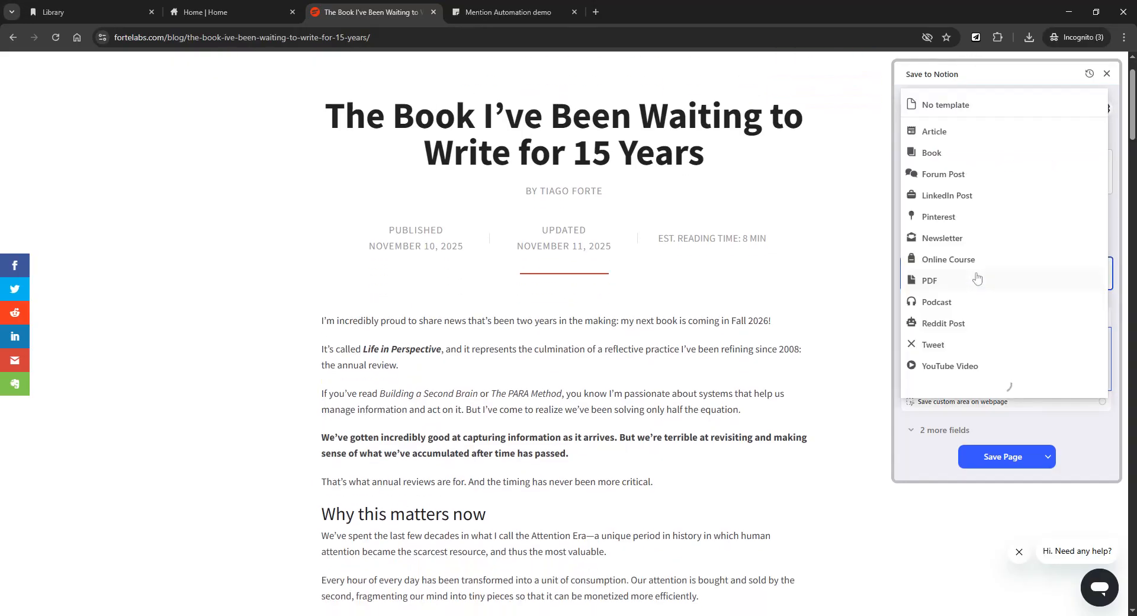
click(945, 133)
scroll(1019, 213, down, 1)
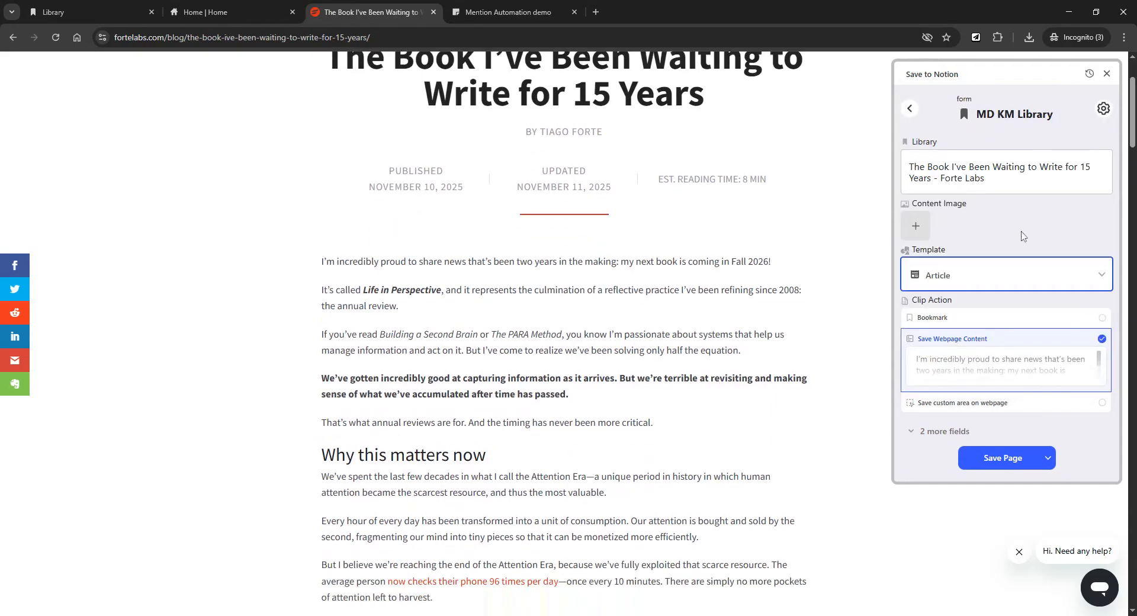
scroll(1028, 299, up, 2)
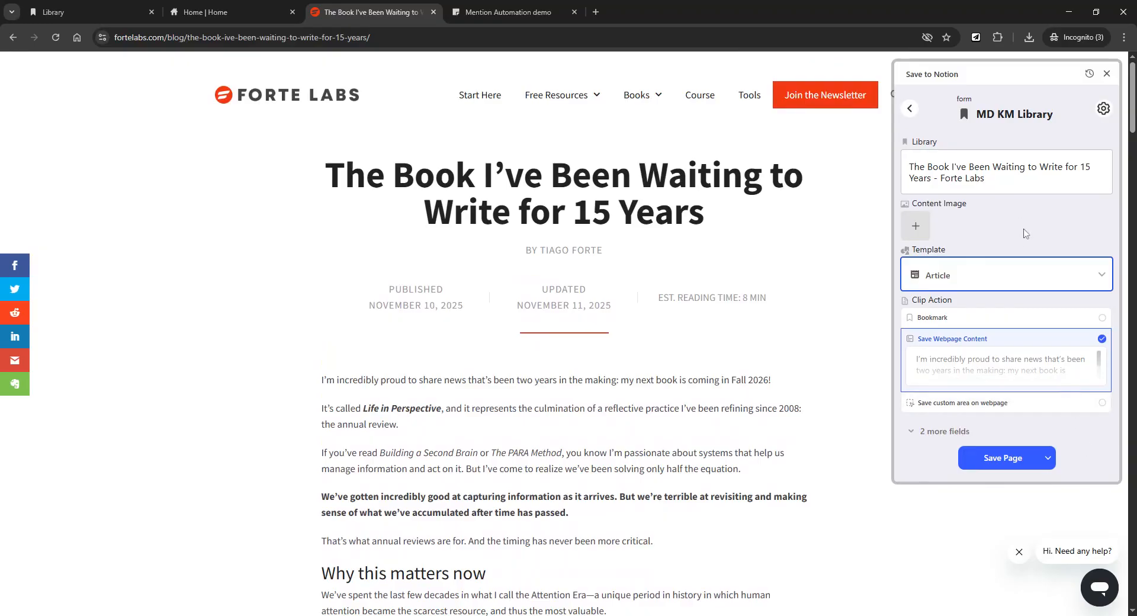
Save the article into Notion, close the panel, and return to the Library tab.
click(1003, 458)
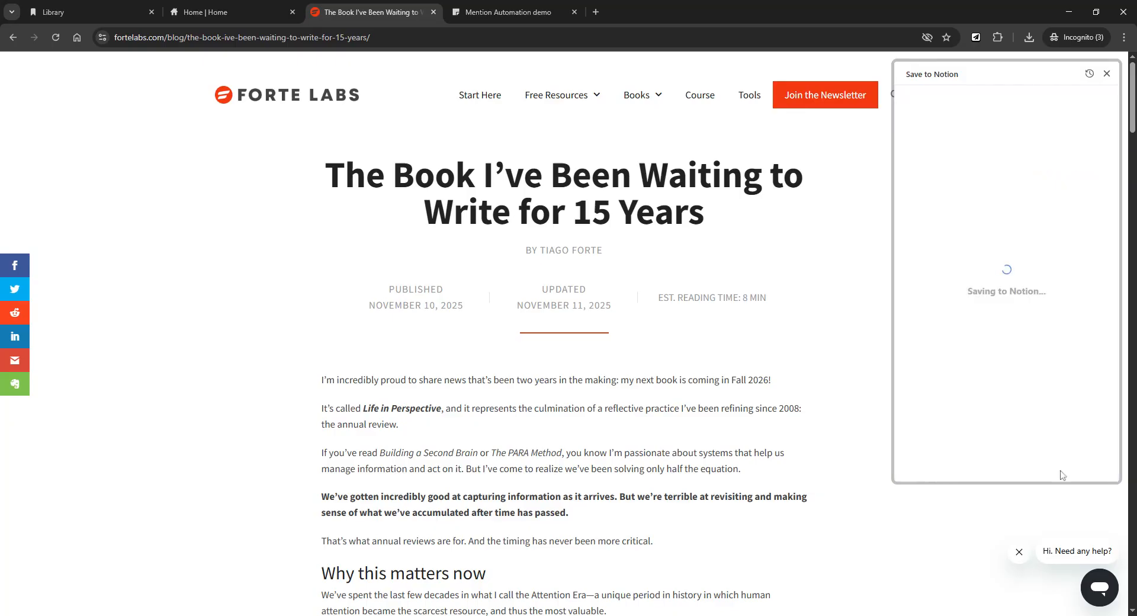
click(1105, 75)
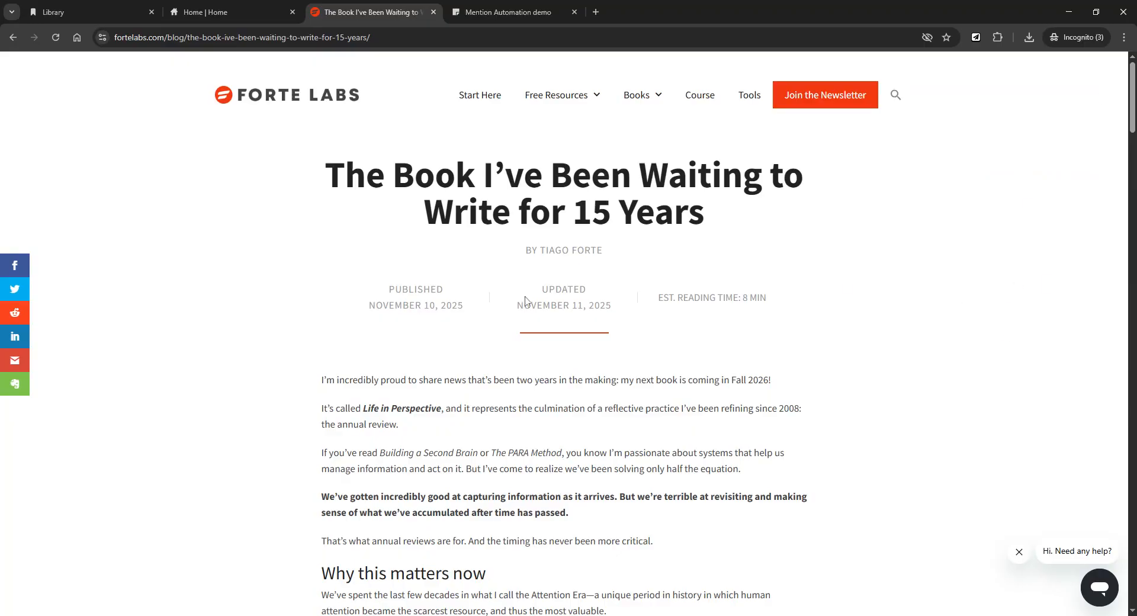
click(99, 13)
scroll(629, 311, up, 1)
scroll(629, 311, down, 3)
scroll(629, 312, up, 2)
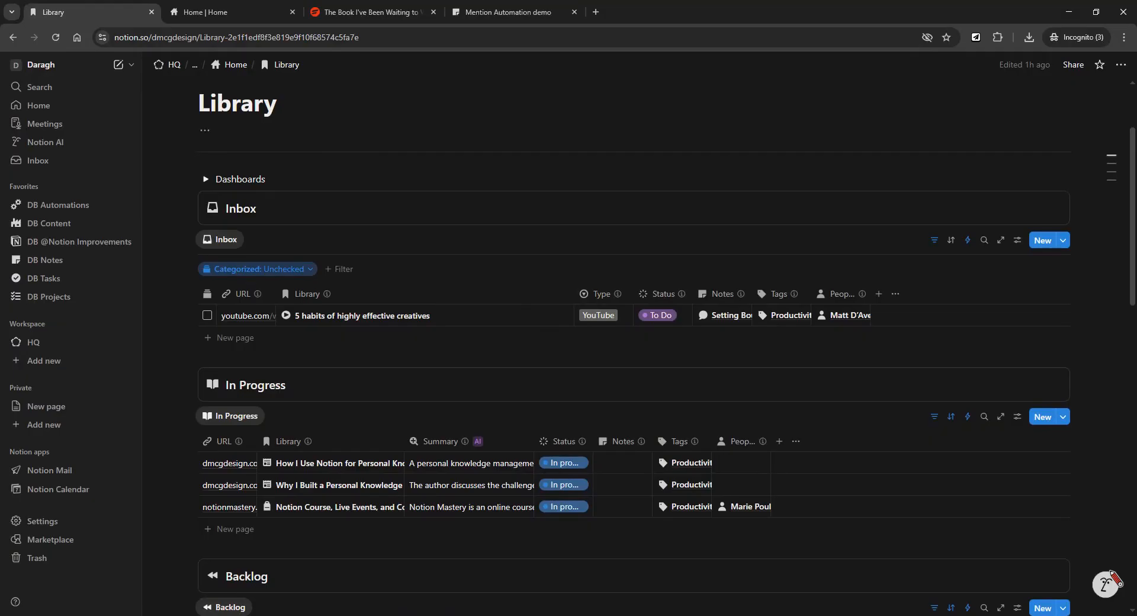
Reload the Library and tag the new Forte Labs Inbox row with Productivity.
click(56, 38)
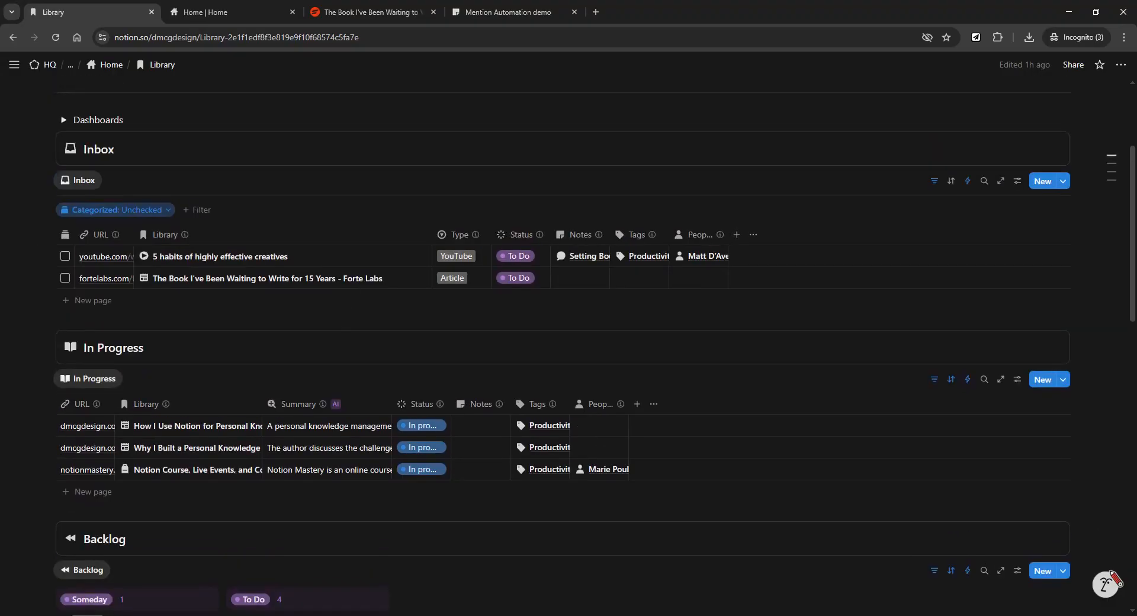
click(635, 286)
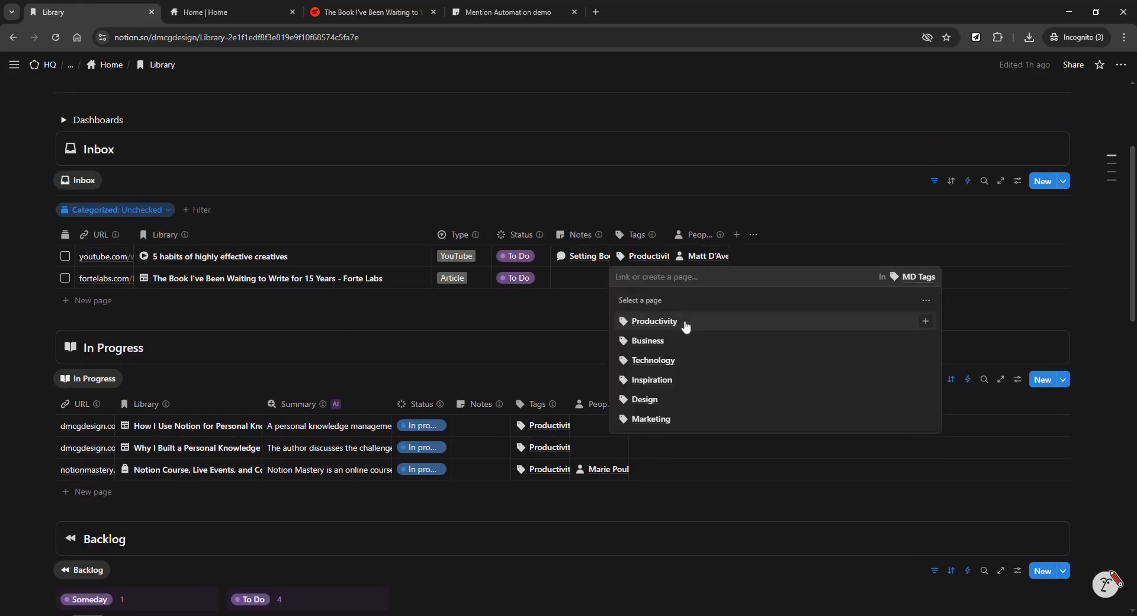
click(938, 326)
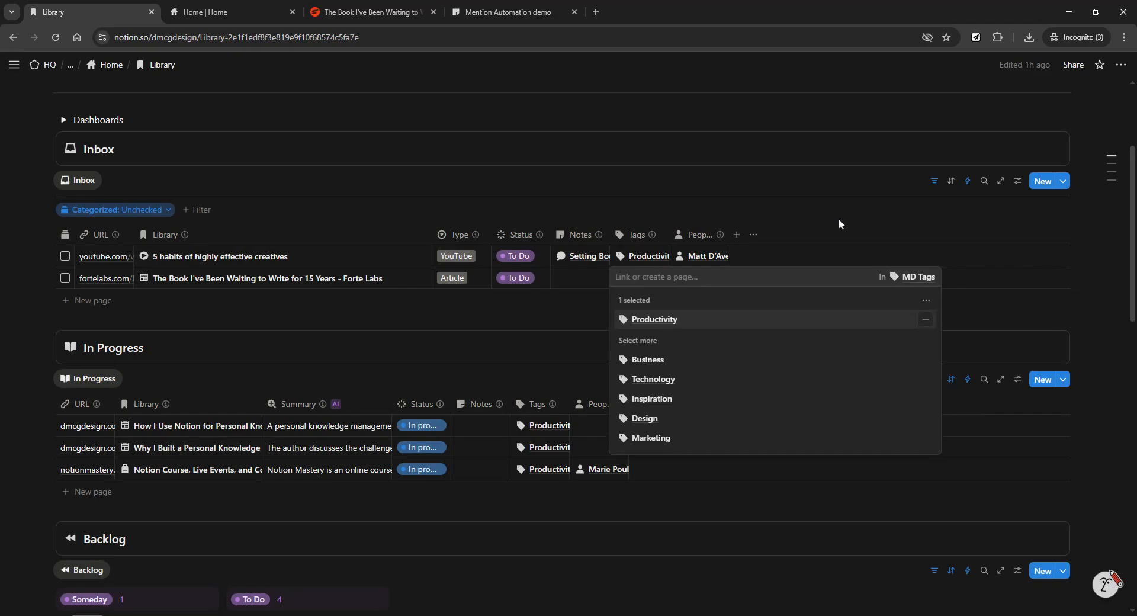
key(Escape)
Link the article's author under People and set its status to In progress.
click(704, 284)
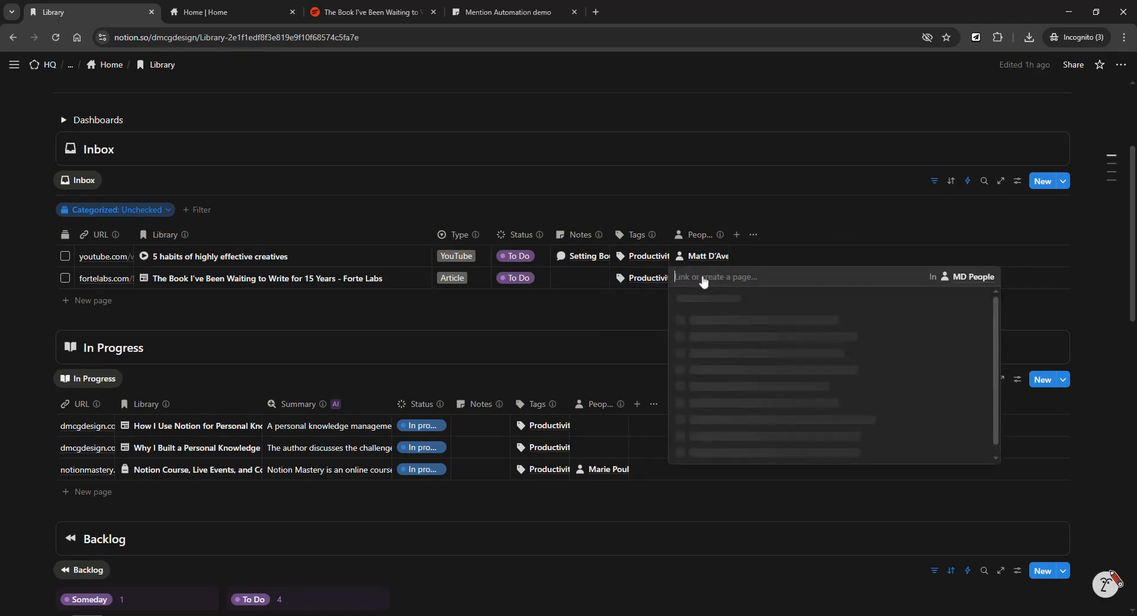
click(387, 16)
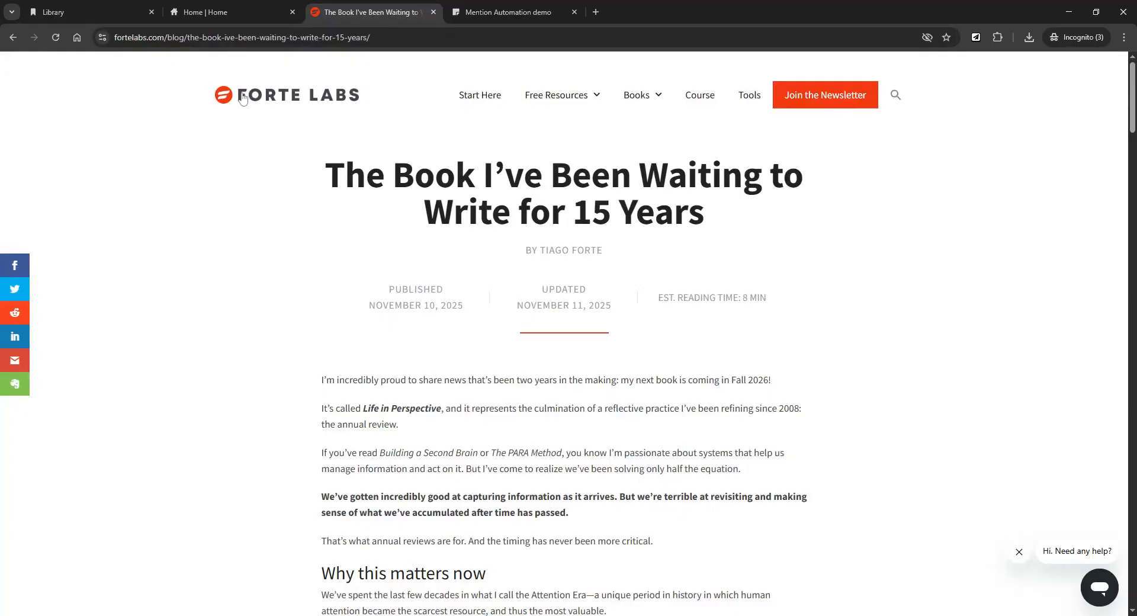
click(64, 12)
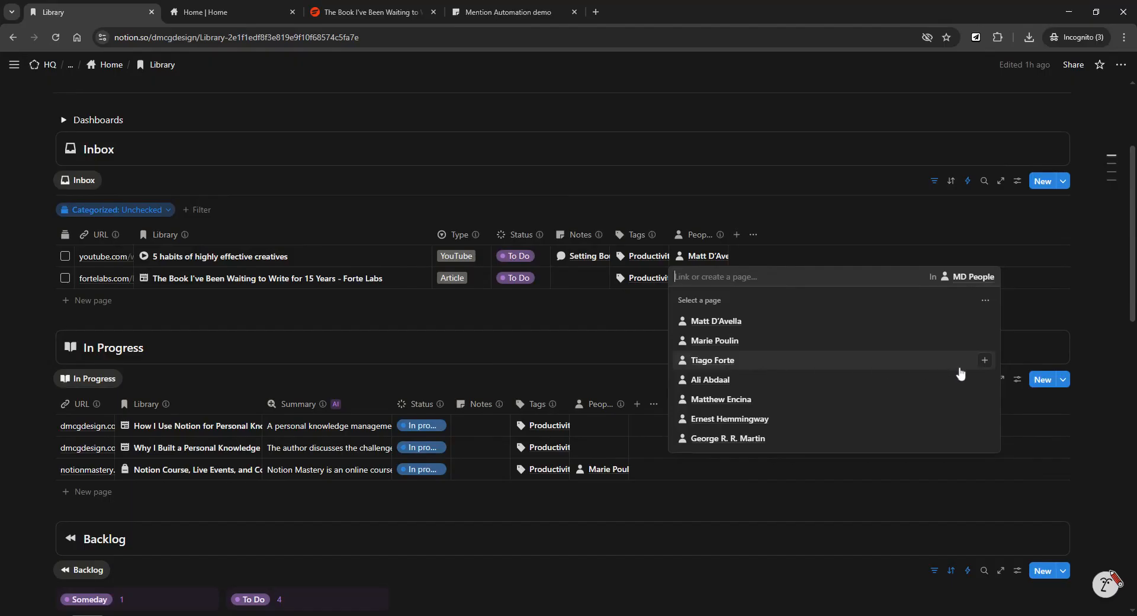
click(985, 361)
click(862, 216)
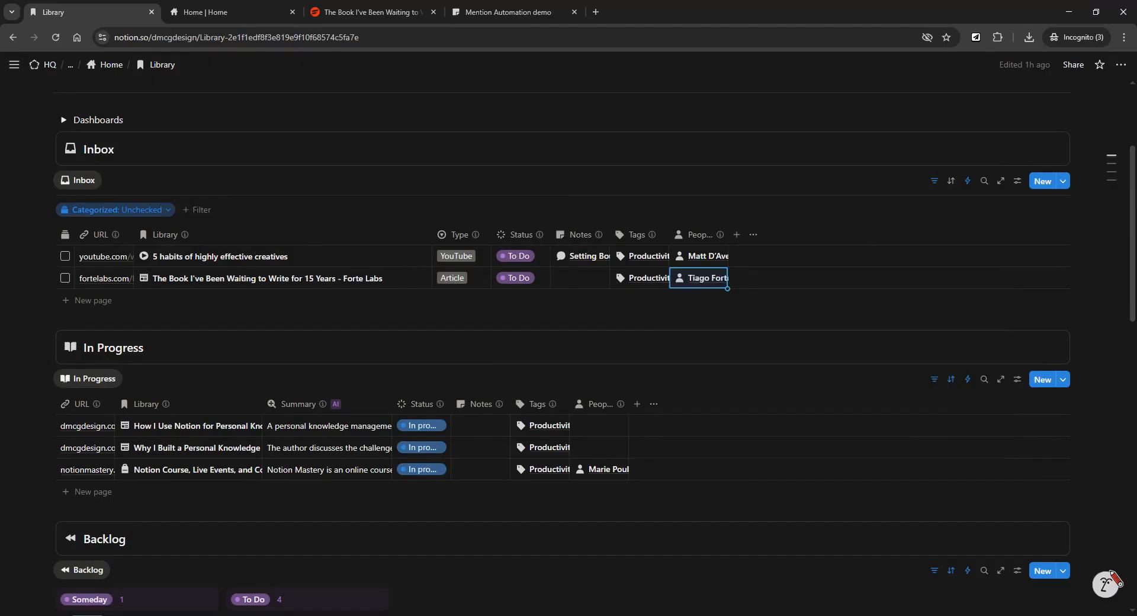
click(517, 278)
click(530, 378)
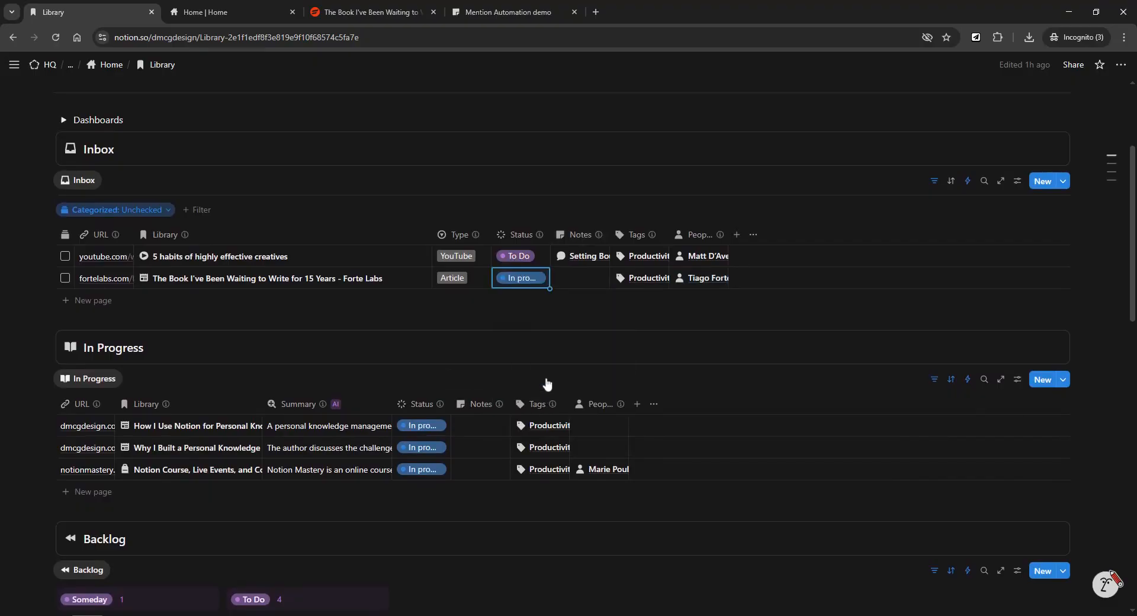
scroll(590, 203, up, 1)
Tick the Forte Labs row's categorized checkbox, moving it from the Inbox into In Progress.
scroll(589, 237, up, 1)
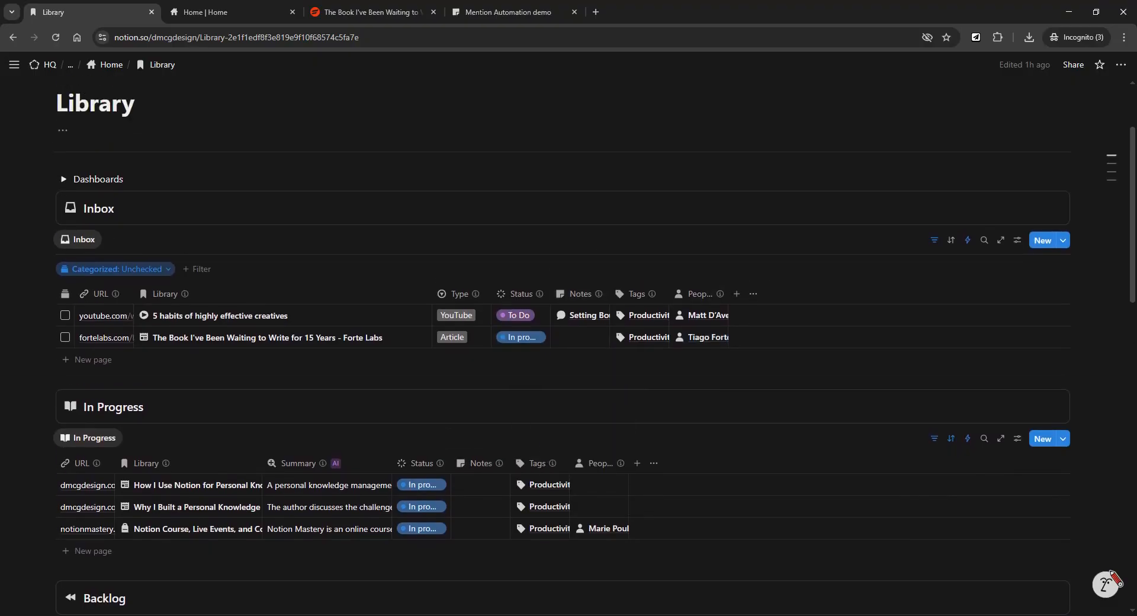
scroll(589, 237, down, 2)
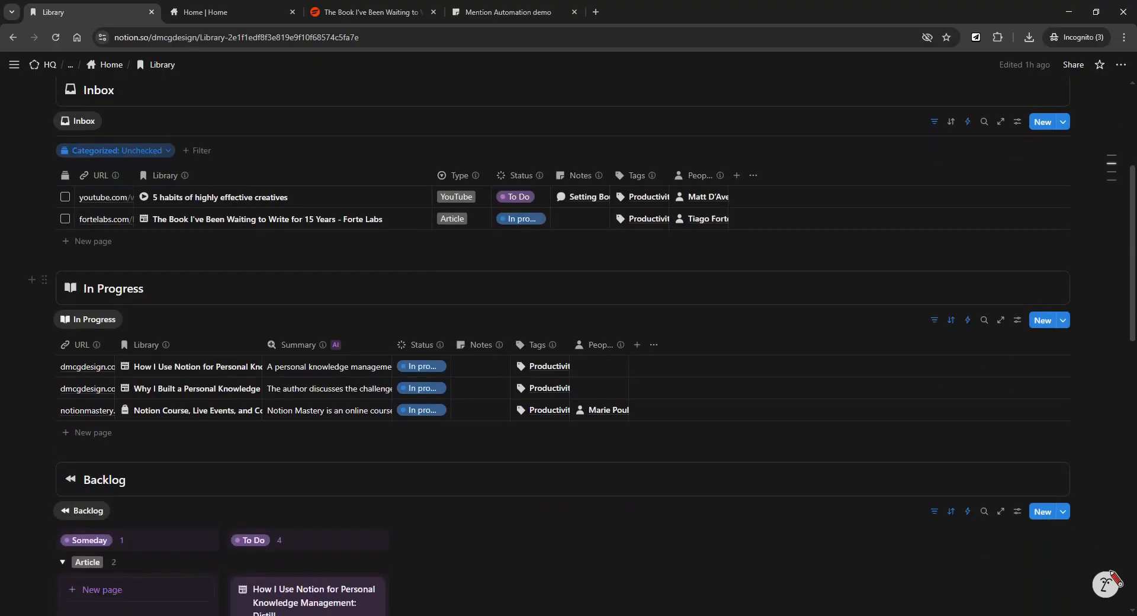
click(65, 218)
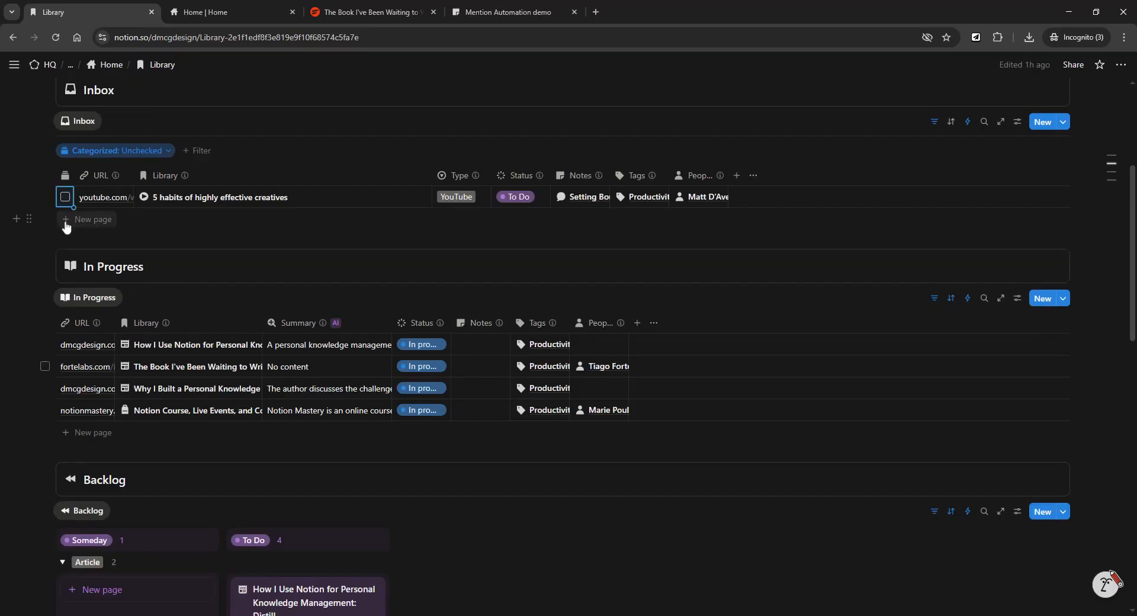
scroll(266, 272, down, 2)
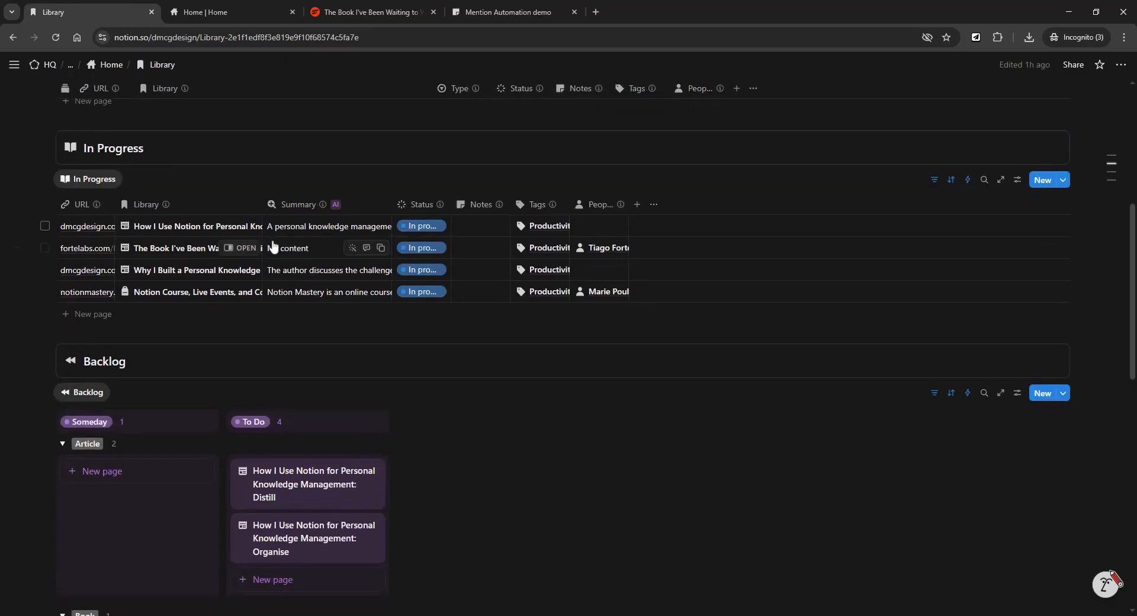
scroll(269, 237, up, 1)
scroll(248, 349, down, 1)
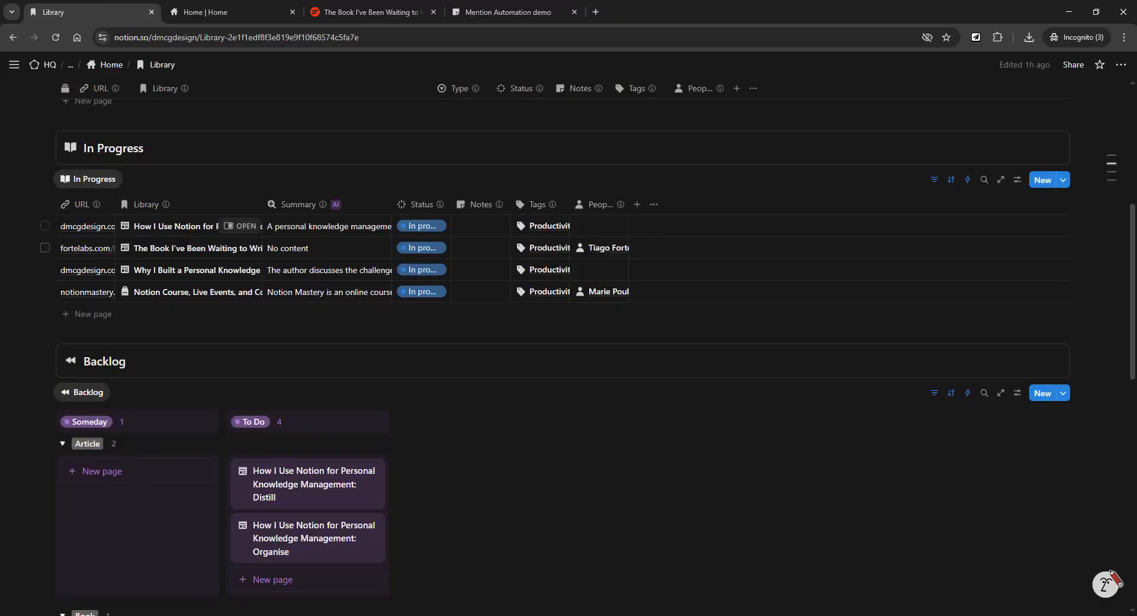
scroll(319, 231, down, 1)
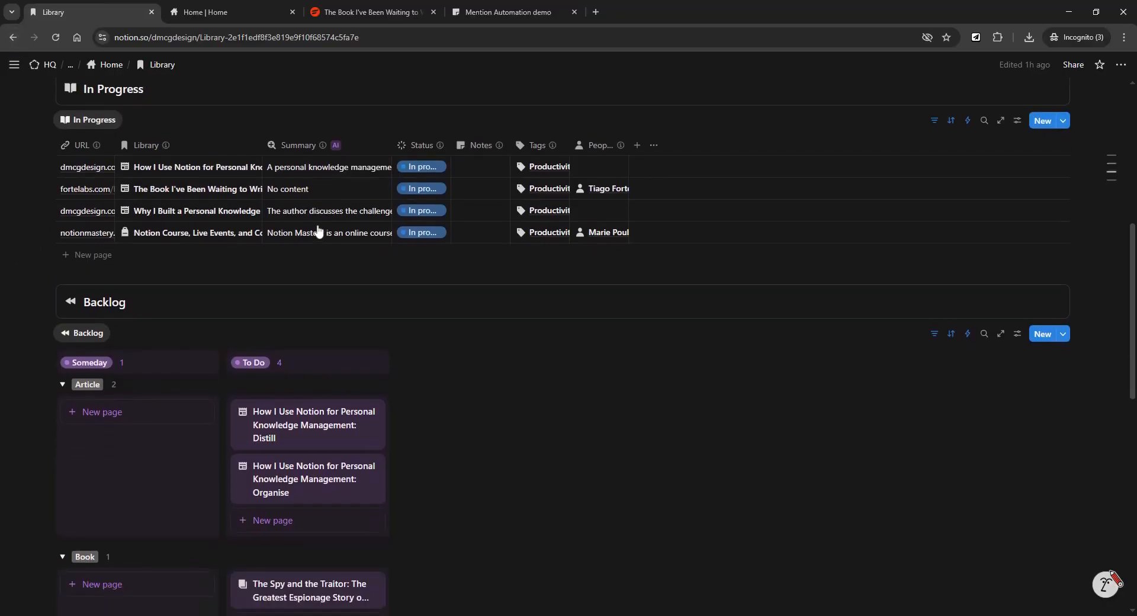
Open the Forte Labs article in the side peek beside the Library table.
click(247, 197)
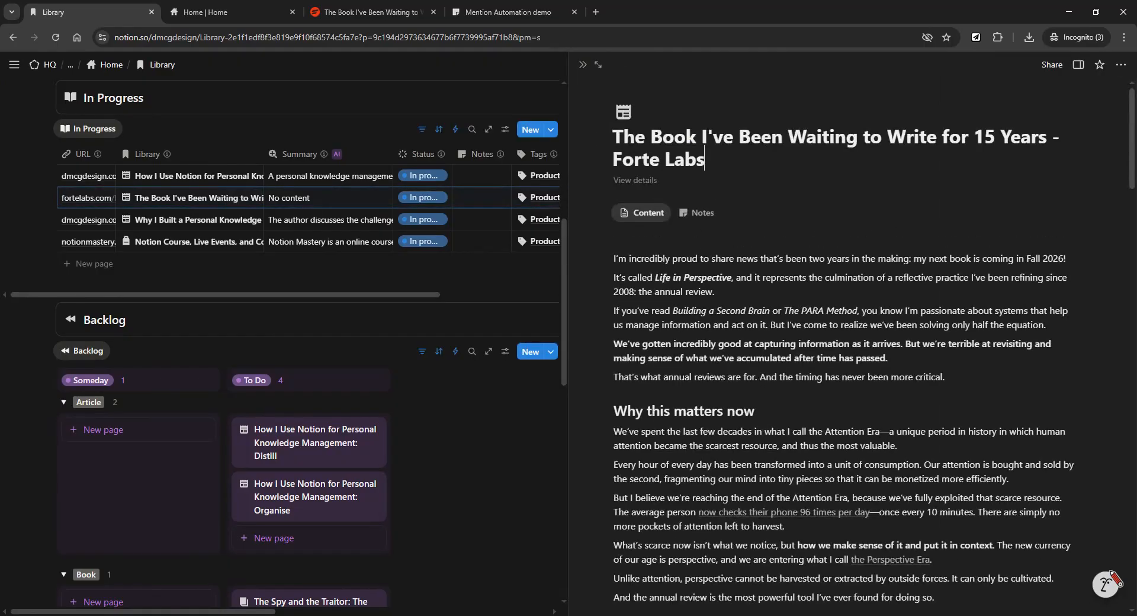
scroll(861, 159, down, 4)
scroll(861, 349, up, 2)
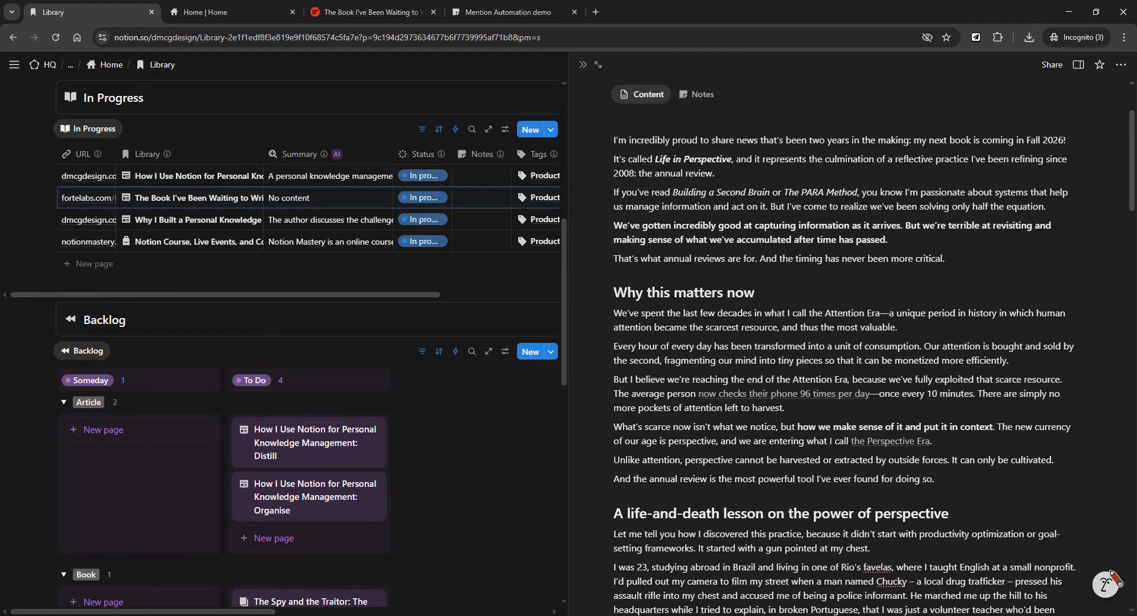
scroll(873, 347, down, 2)
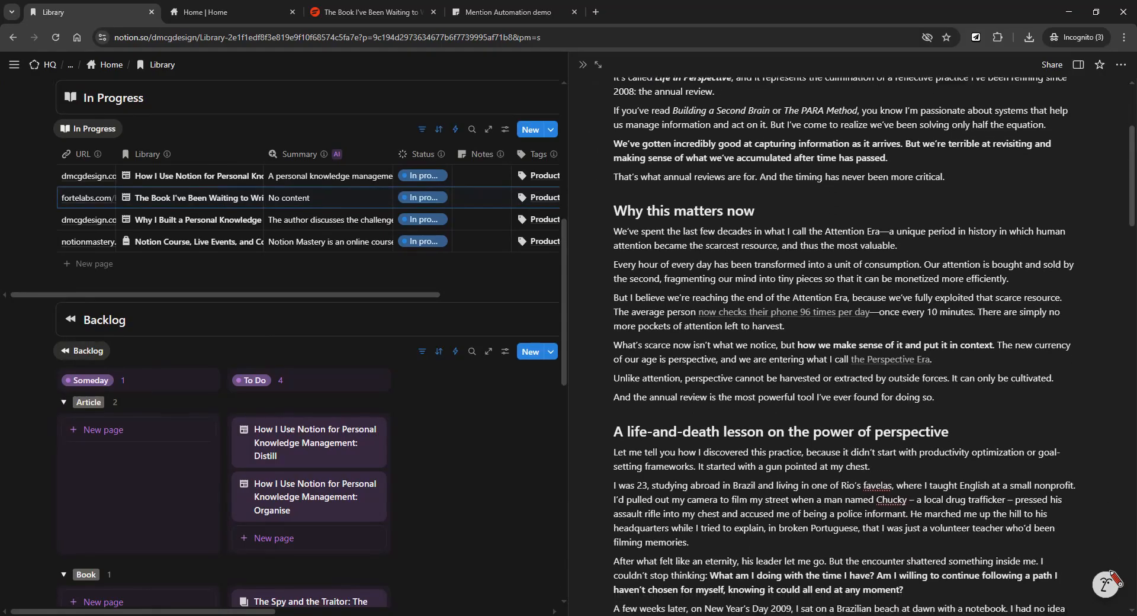
Open the article full-page in a new tab and read through to 'The ARC Method'.
click(238, 15)
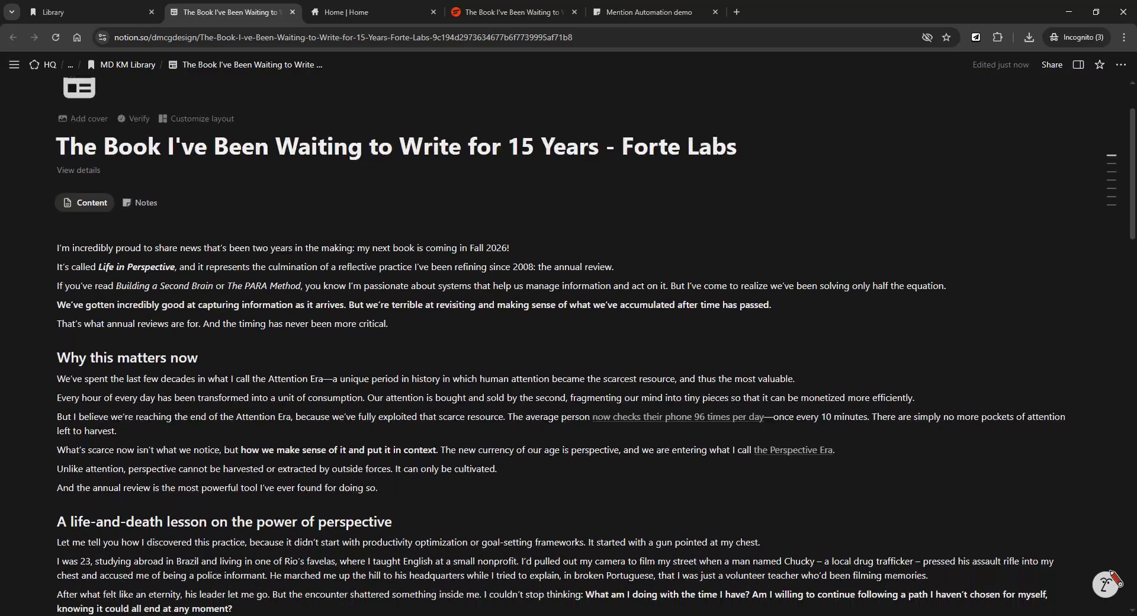
scroll(568, 347, down, 3)
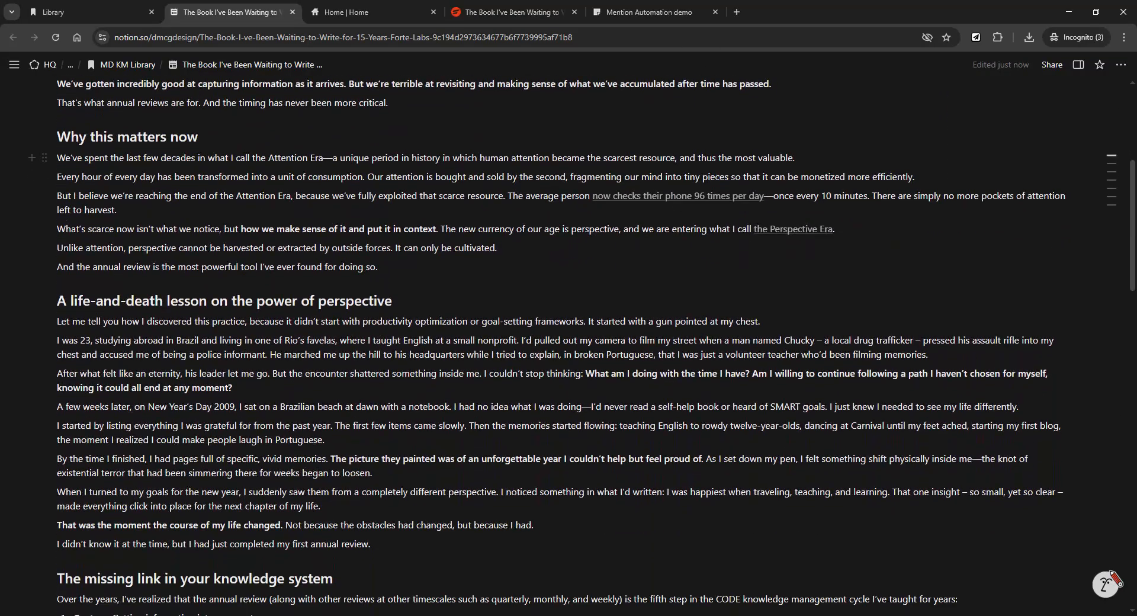
scroll(568, 346, down, 2)
scroll(569, 347, up, 3)
scroll(568, 347, down, 5)
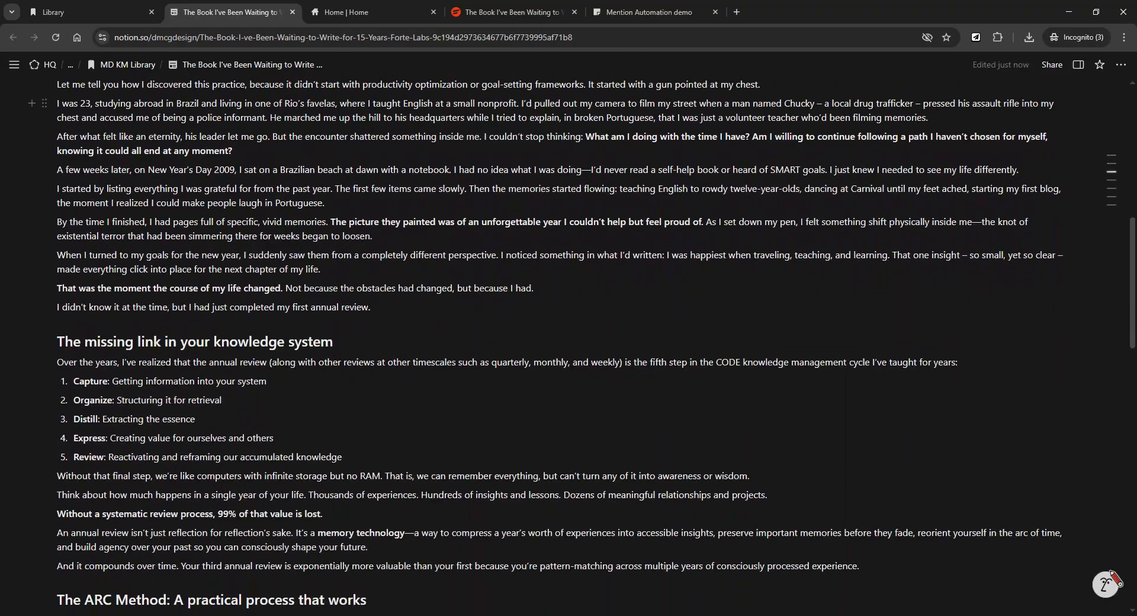
scroll(569, 347, up, 7)
scroll(568, 346, down, 2)
scroll(569, 346, down, 10)
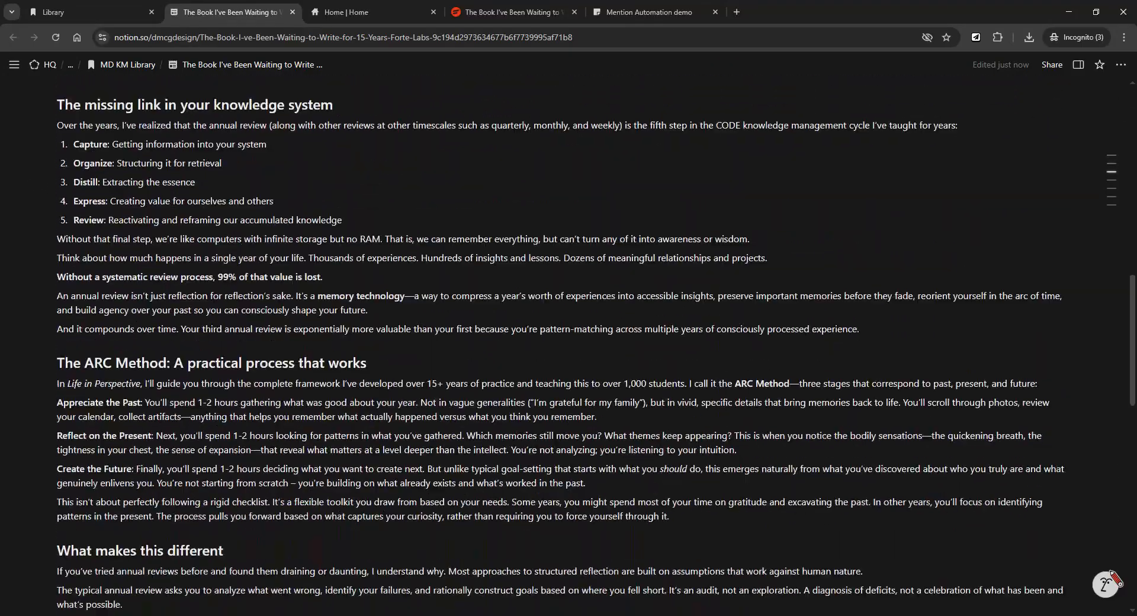
scroll(568, 347, down, 6)
scroll(569, 347, up, 15)
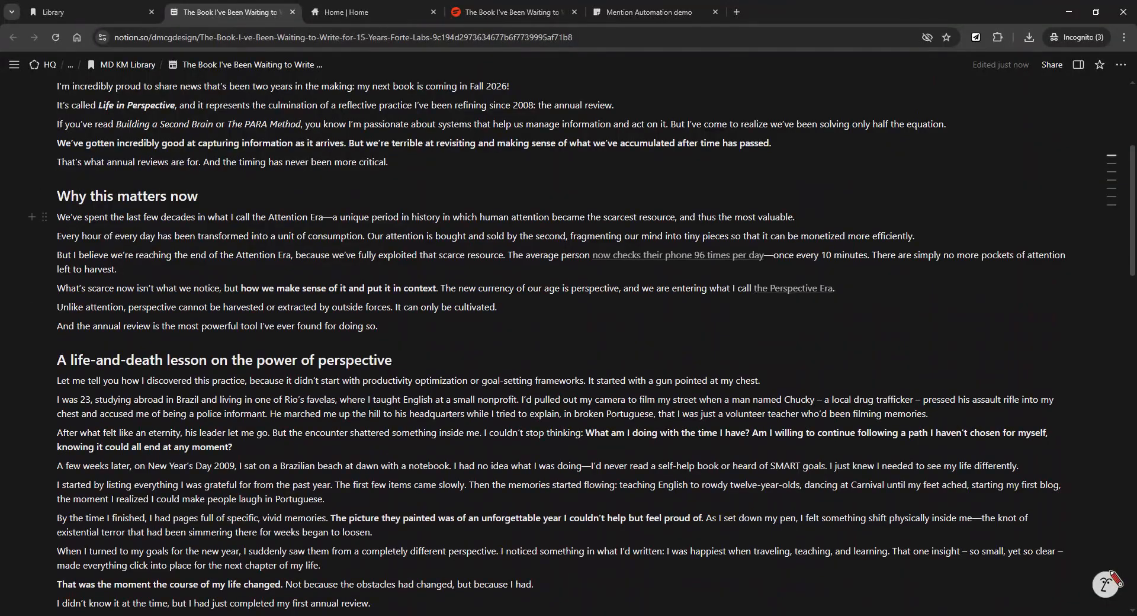
drag(57, 217, 379, 326)
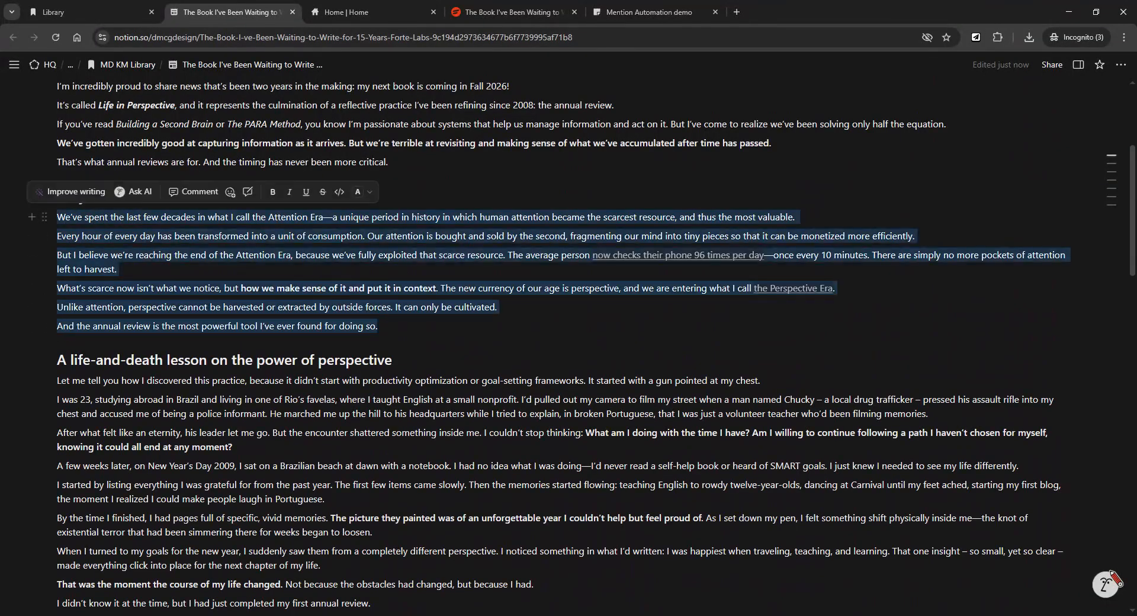
click(362, 192)
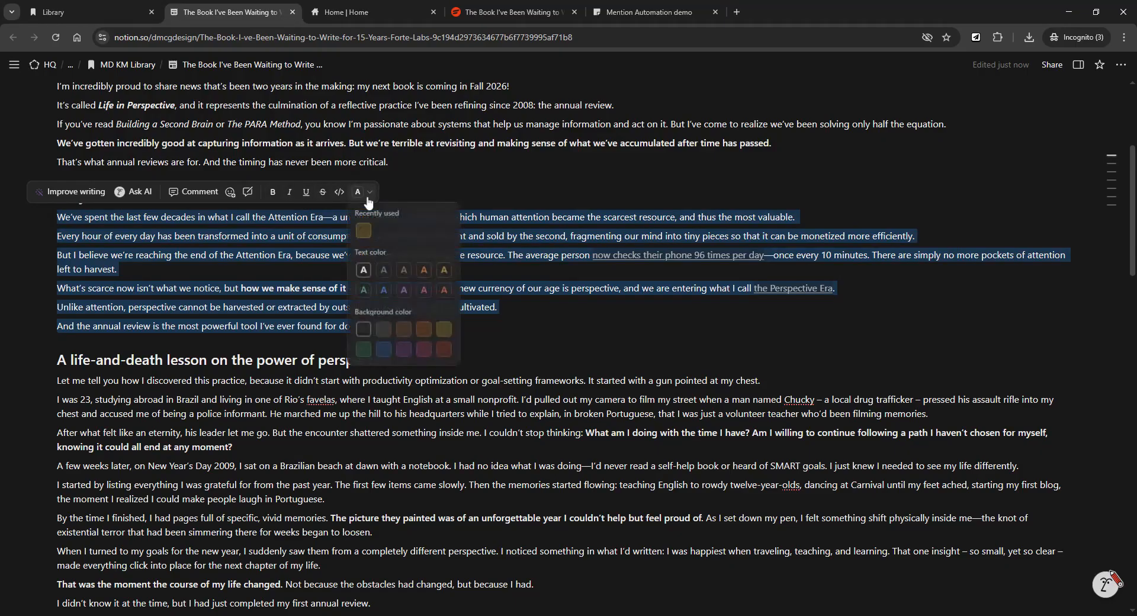
click(443, 331)
click(629, 258)
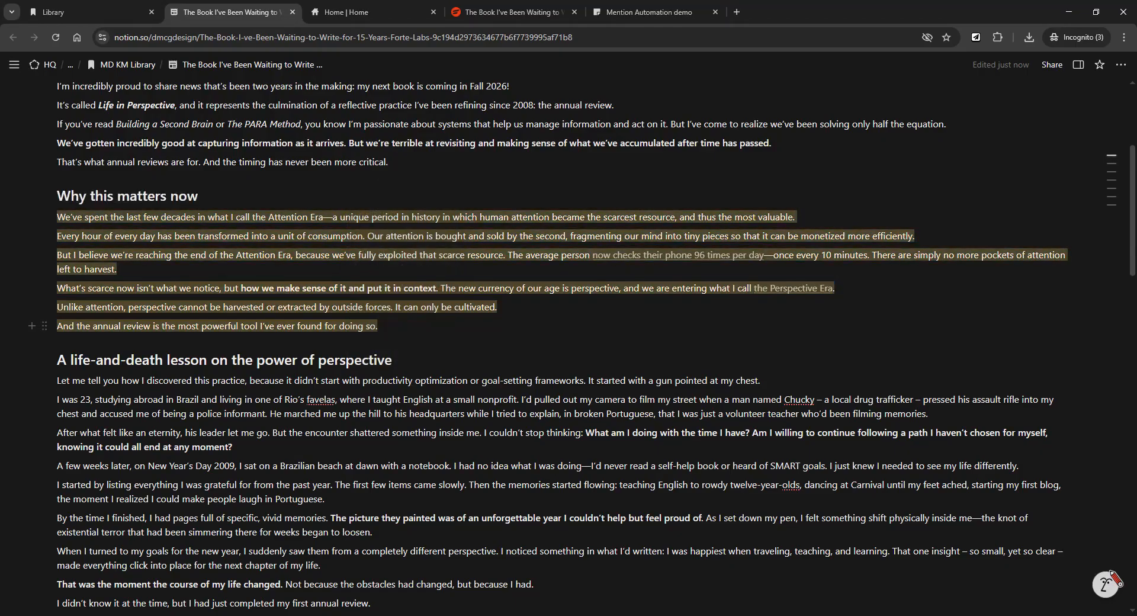
scroll(629, 258, up, 3)
scroll(628, 258, down, 3)
key(ctrl+z)
click(388, 162)
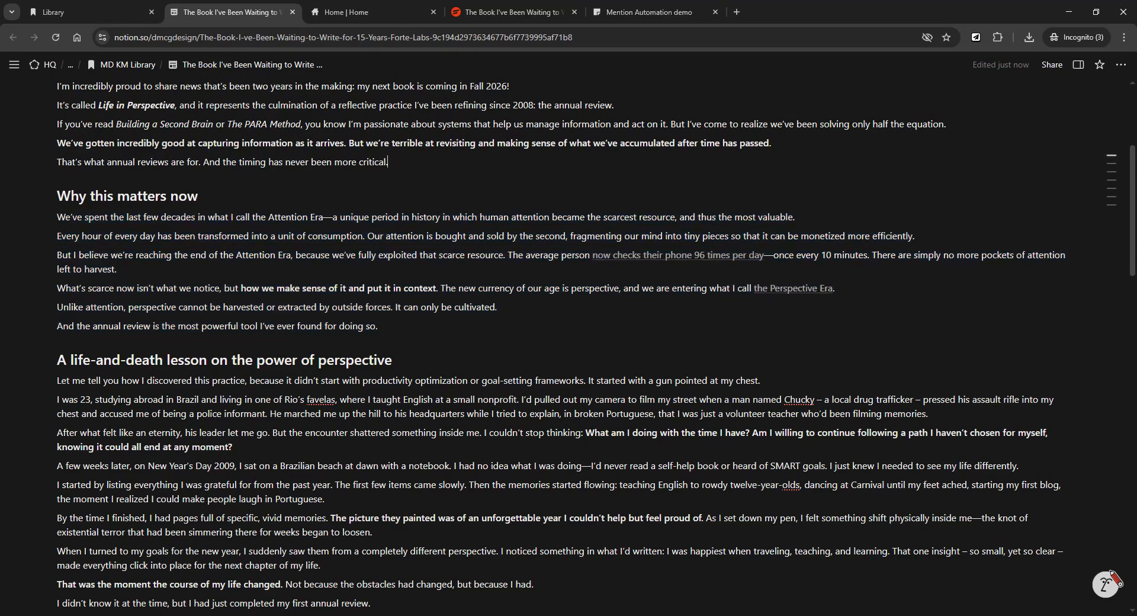
scroll(629, 258, up, 2)
scroll(629, 258, down, 3)
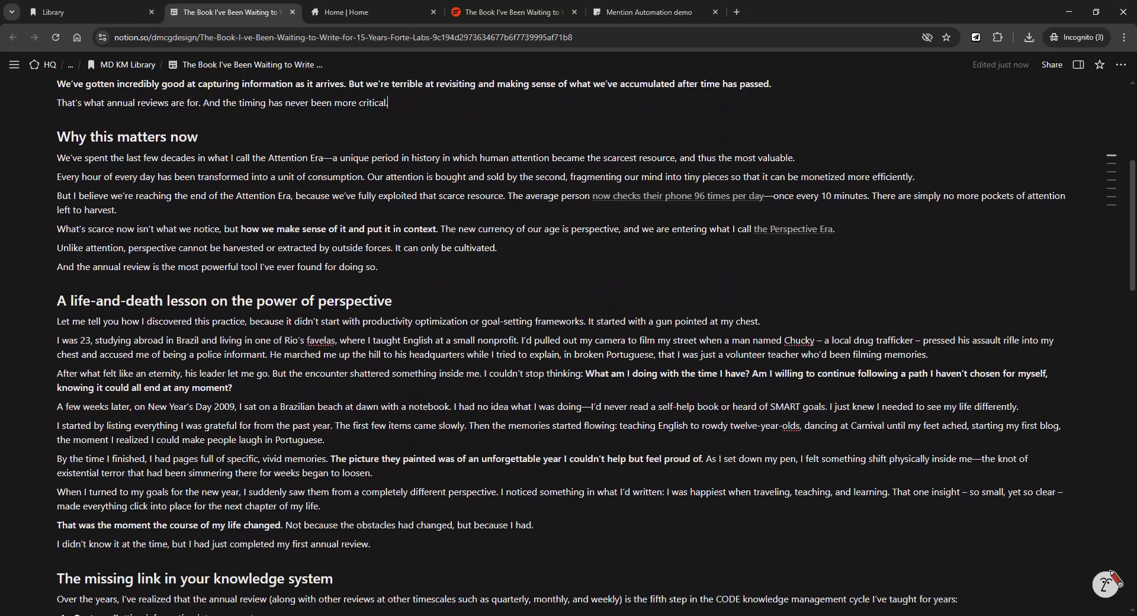
key(shift+Up)
key(shift+Up)
key(shift+Up)
key(shift+Up)
key(shift+Up)
key(shift+Up)
key(shift+Up)
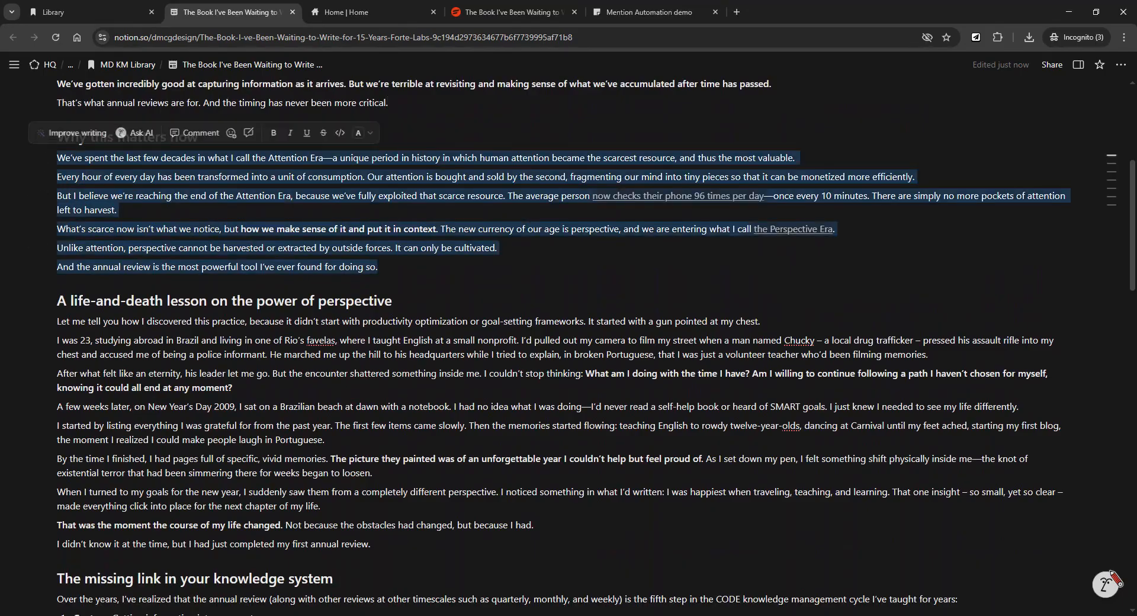
key(Right)
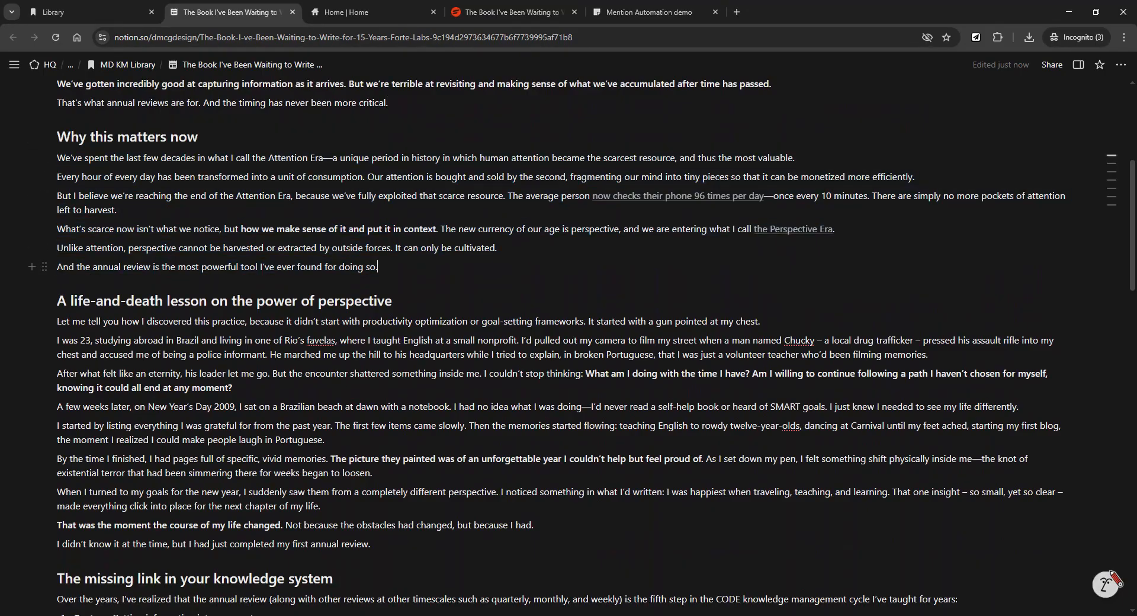
scroll(581, 346, up, 1)
scroll(582, 347, down, 2)
scroll(581, 346, up, 2)
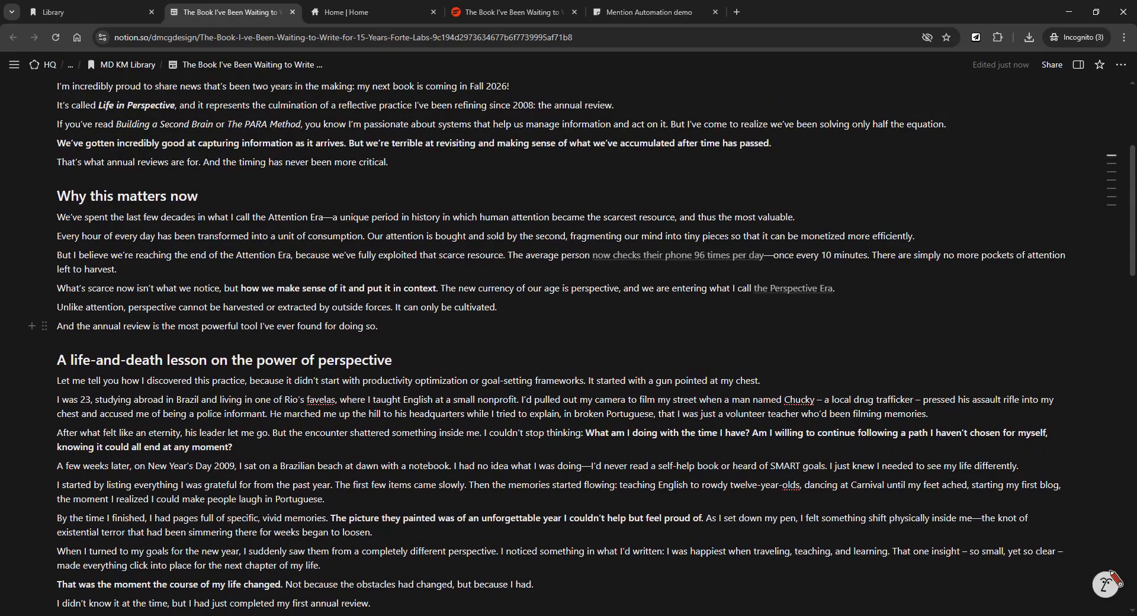
Select the six 'Why this matters now' paragraphs as whole blocks.
drag(377, 326, 46, 218)
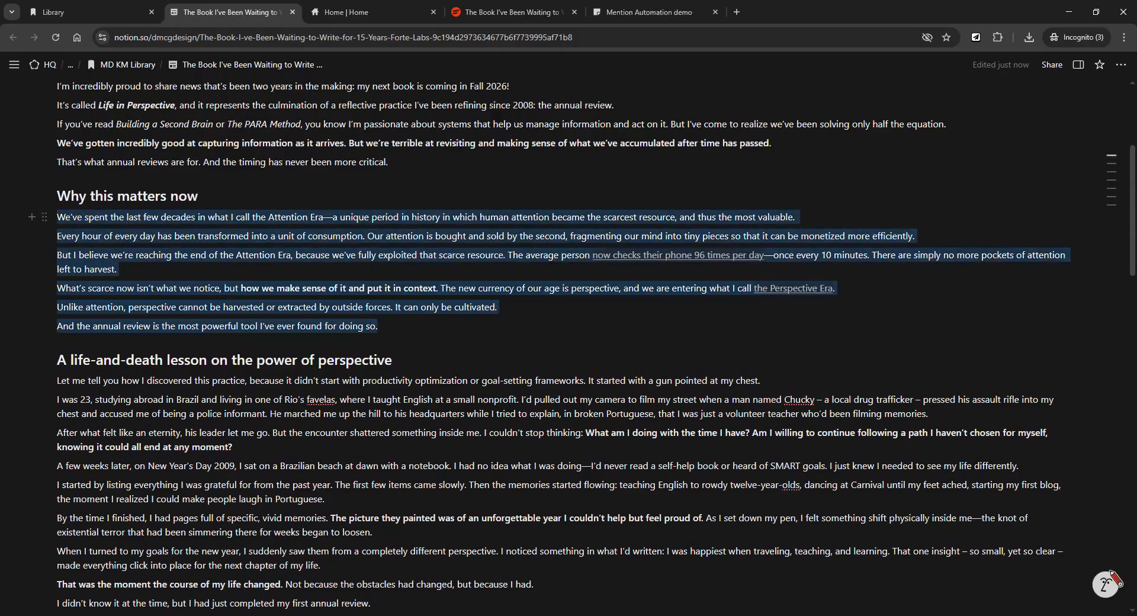
click(45, 217)
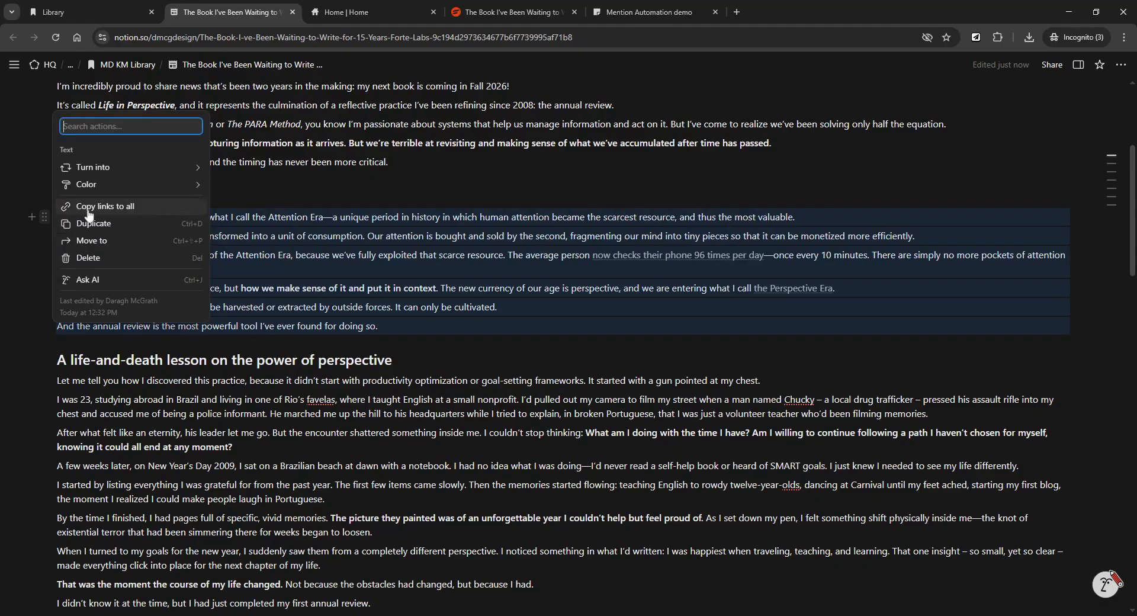
key(Escape)
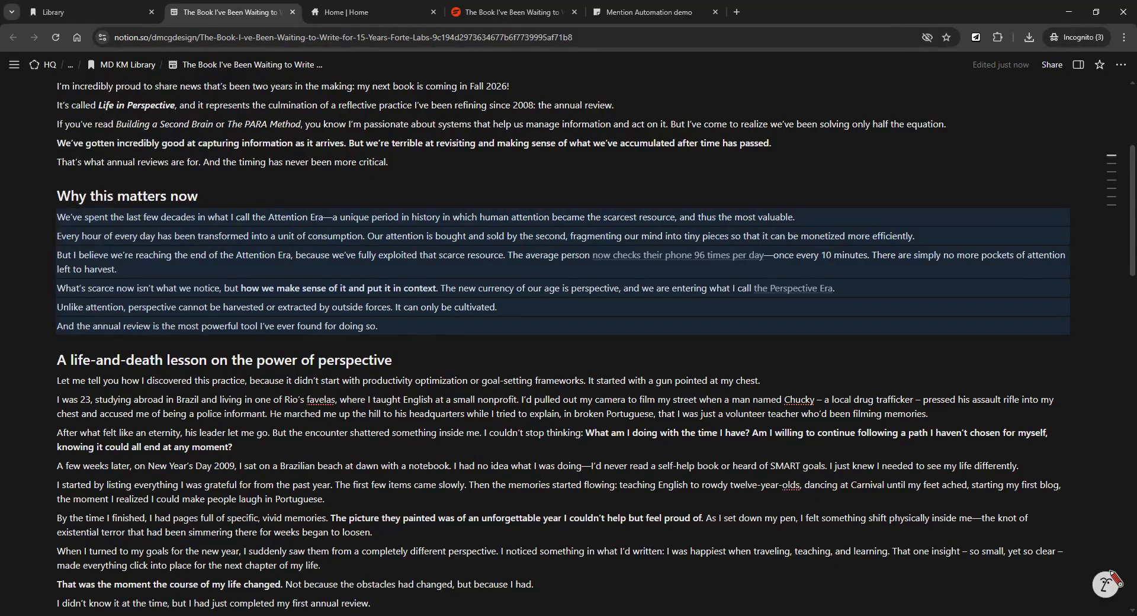
Show the Forte Labs article's properties panel: Article type, In progress status, Productivity tag.
click(1078, 65)
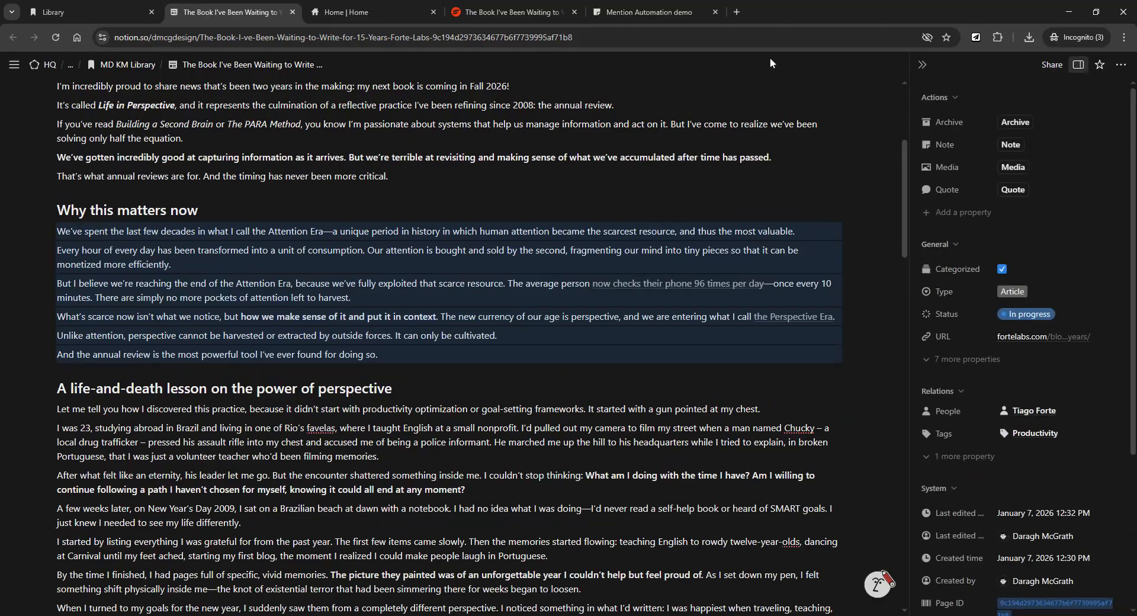
scroll(450, 344, down, 1)
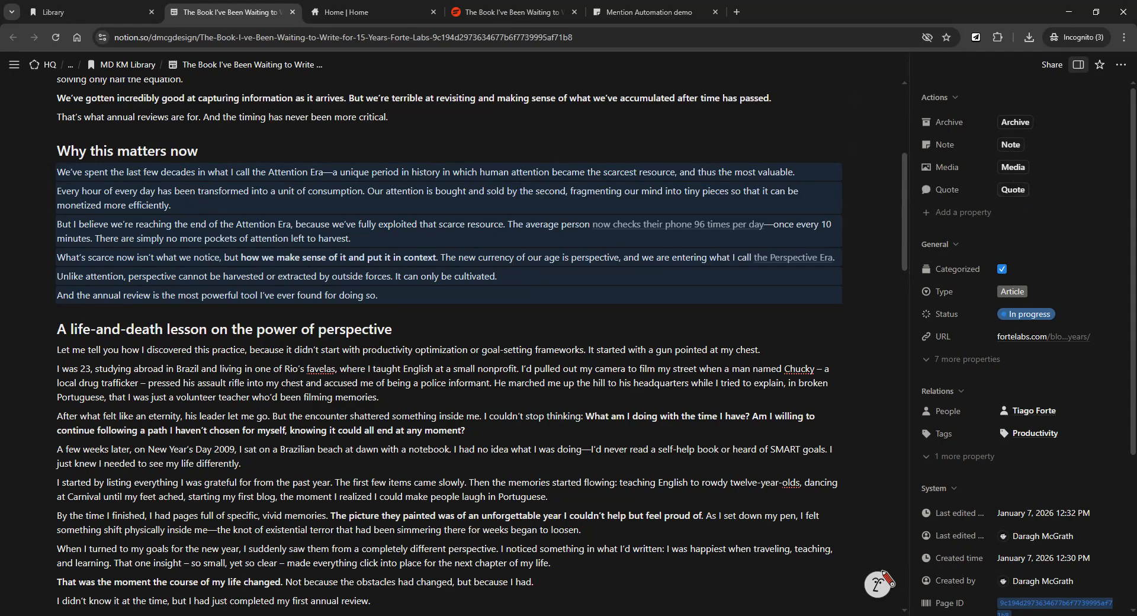
scroll(852, 225, up, 3)
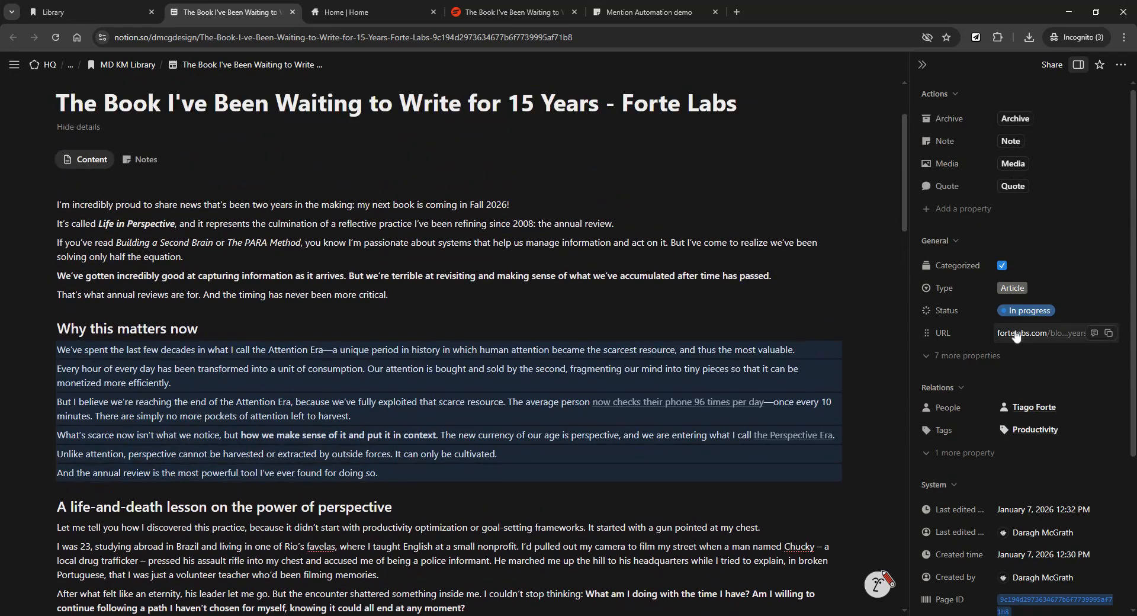
scroll(450, 343, up, 2)
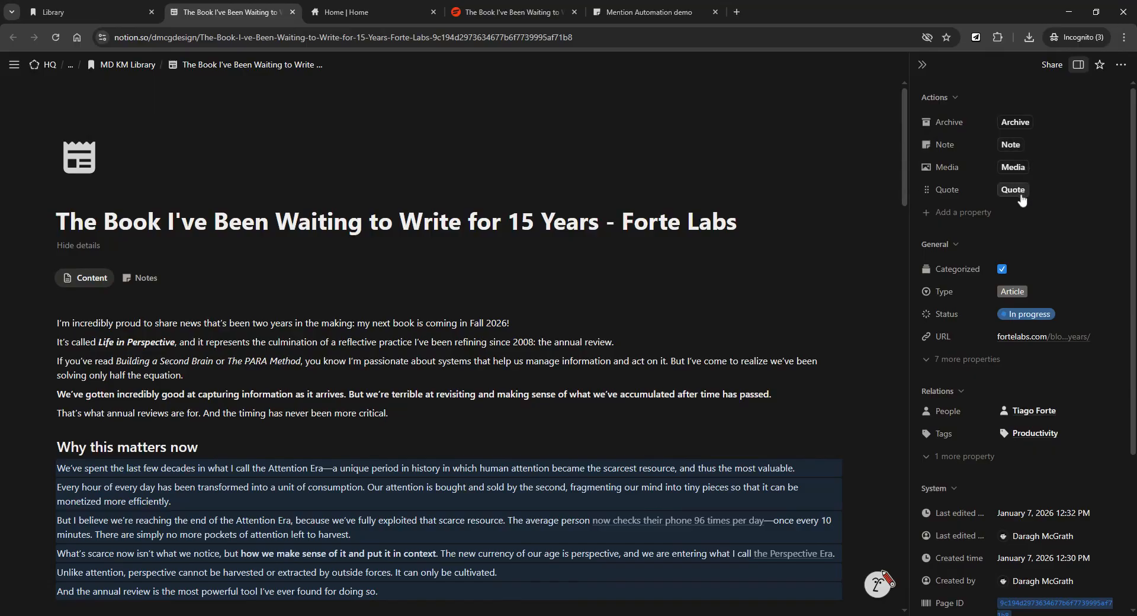
scroll(449, 346, down, 4)
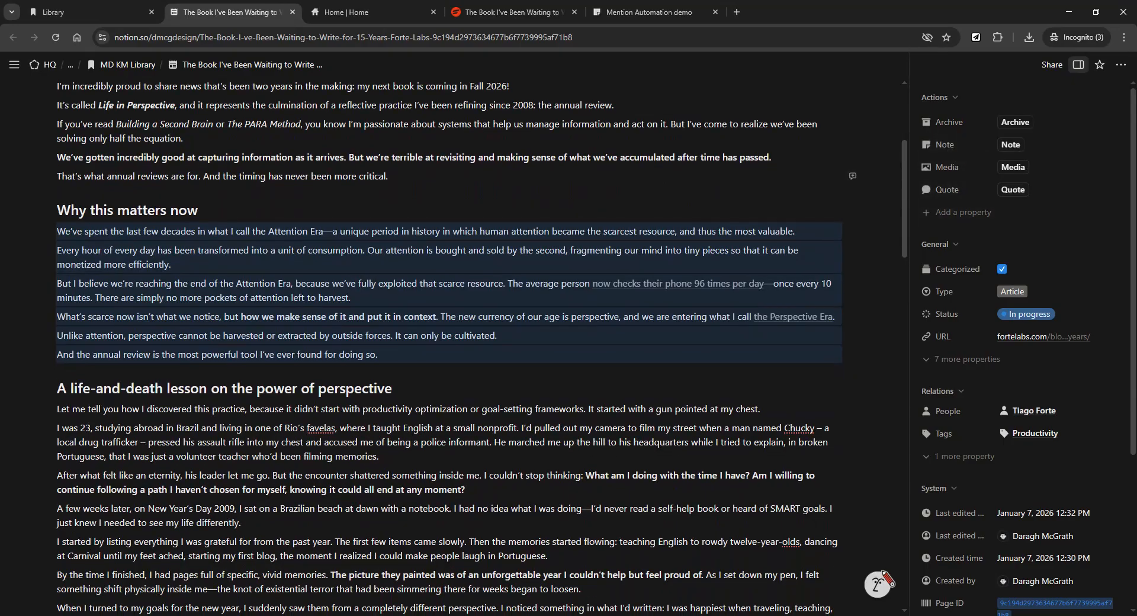
scroll(477, 193, down, 1)
scroll(478, 192, up, 2)
scroll(477, 193, down, 2)
scroll(478, 192, down, 1)
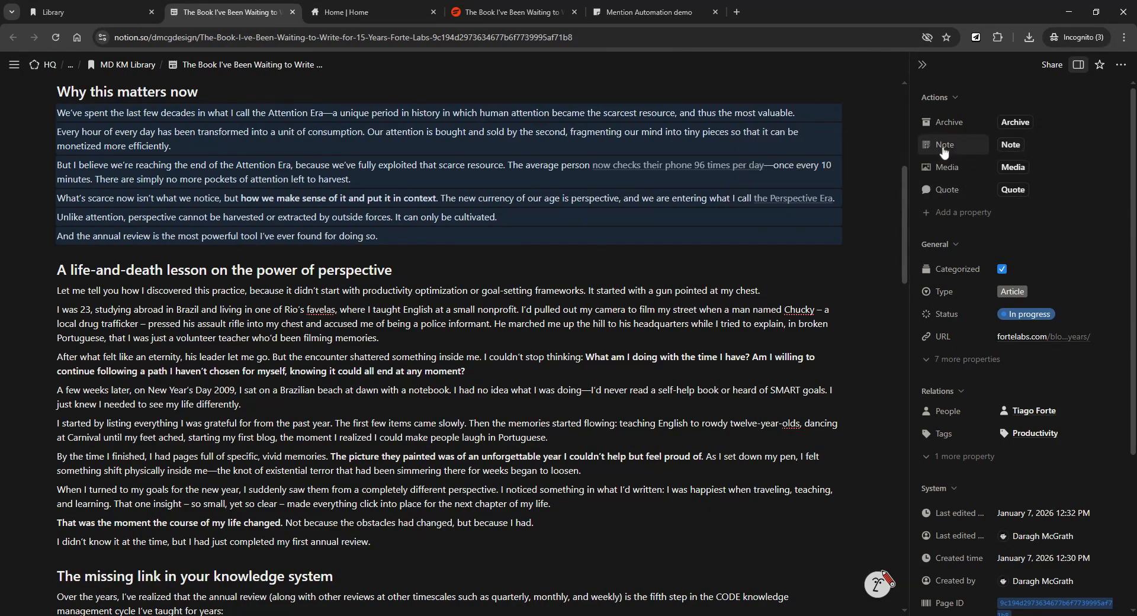
scroll(957, 210, down, 1)
scroll(959, 204, up, 1)
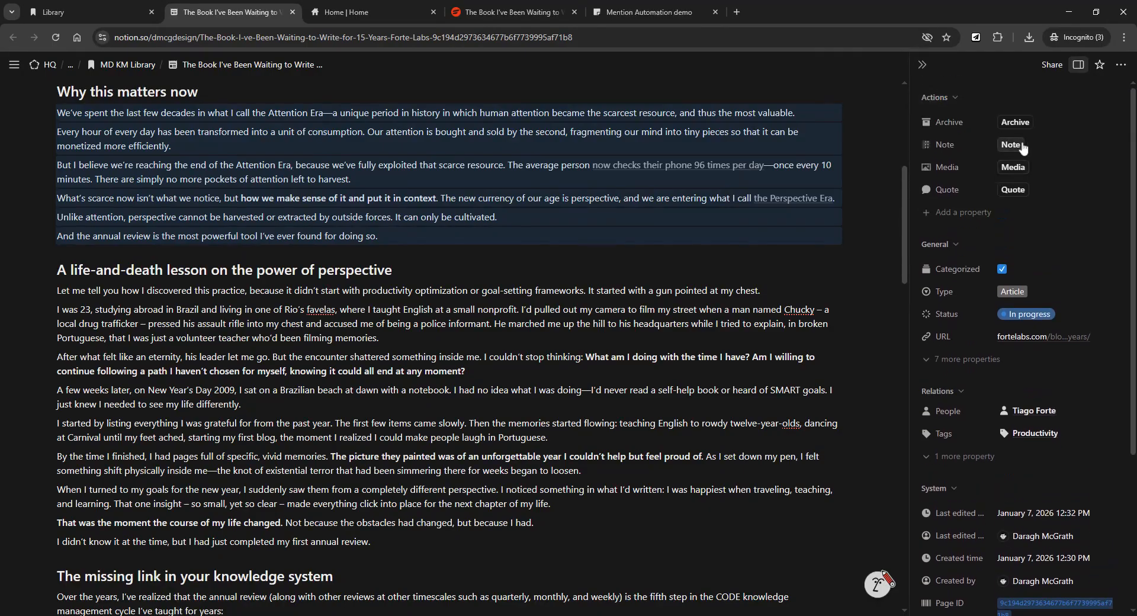
Create a new Note page from the article and insert an empty synced block.
click(1011, 145)
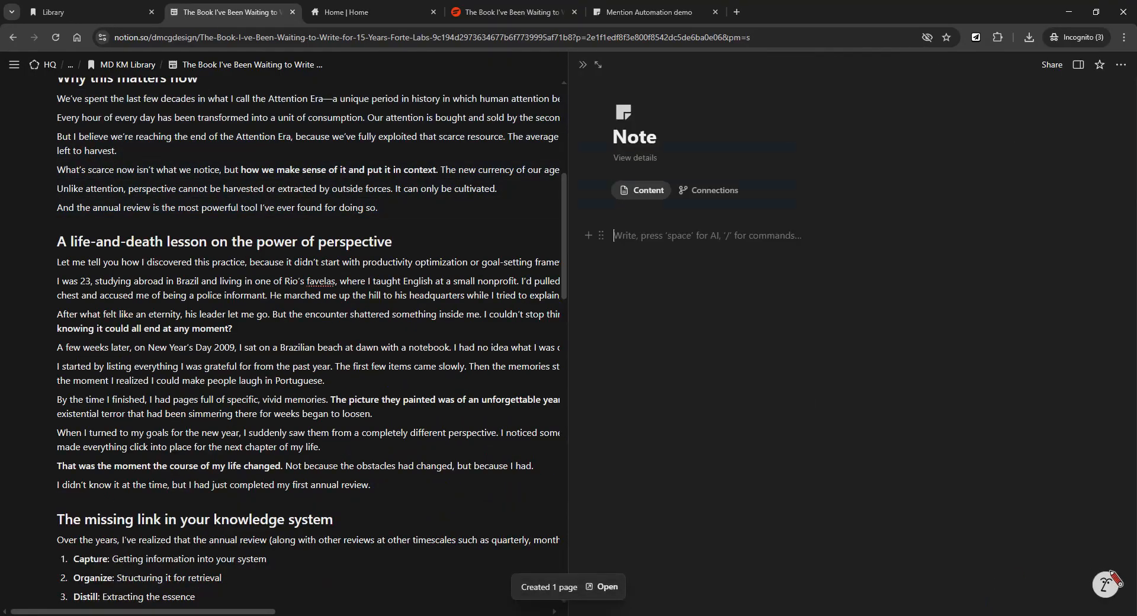
text(/synced)
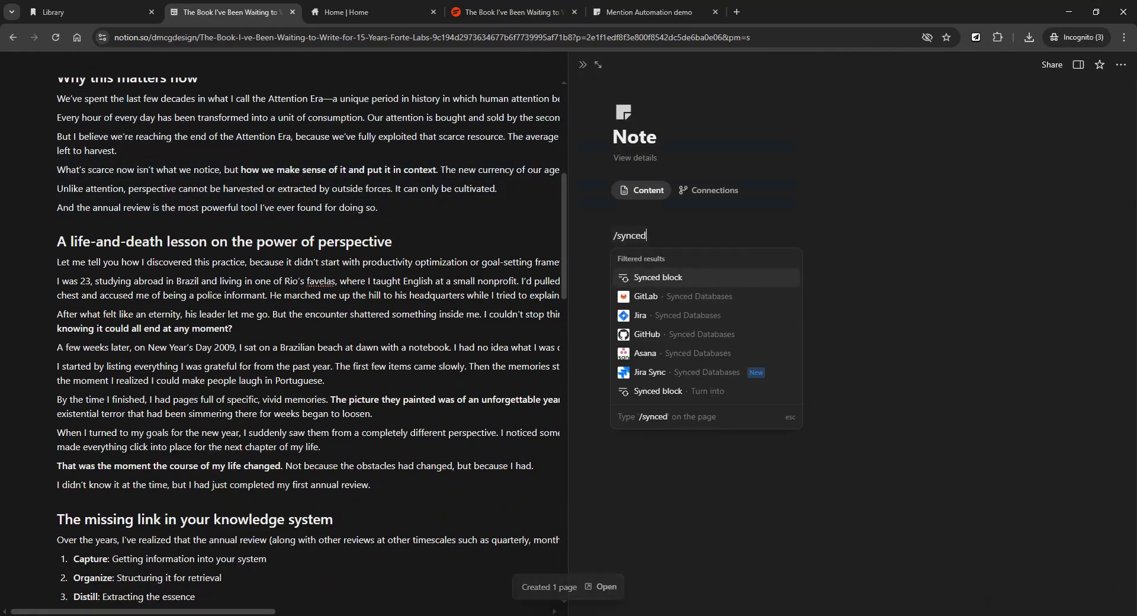
key(Return)
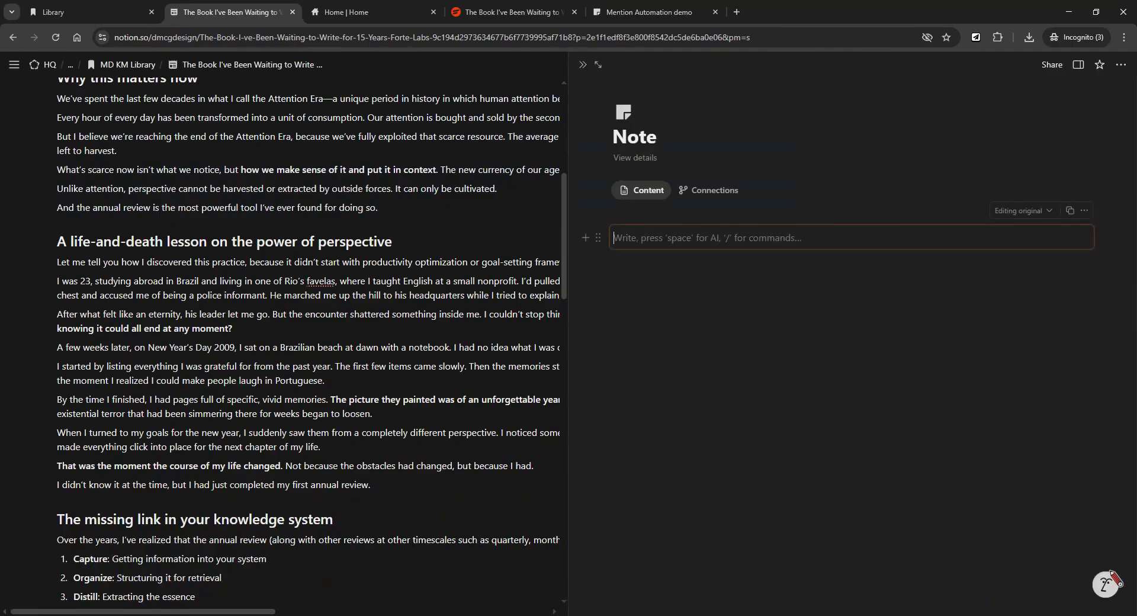
Write 'Here are my thoughts on this articel', add an empty toggle below, and close the note.
text(H)
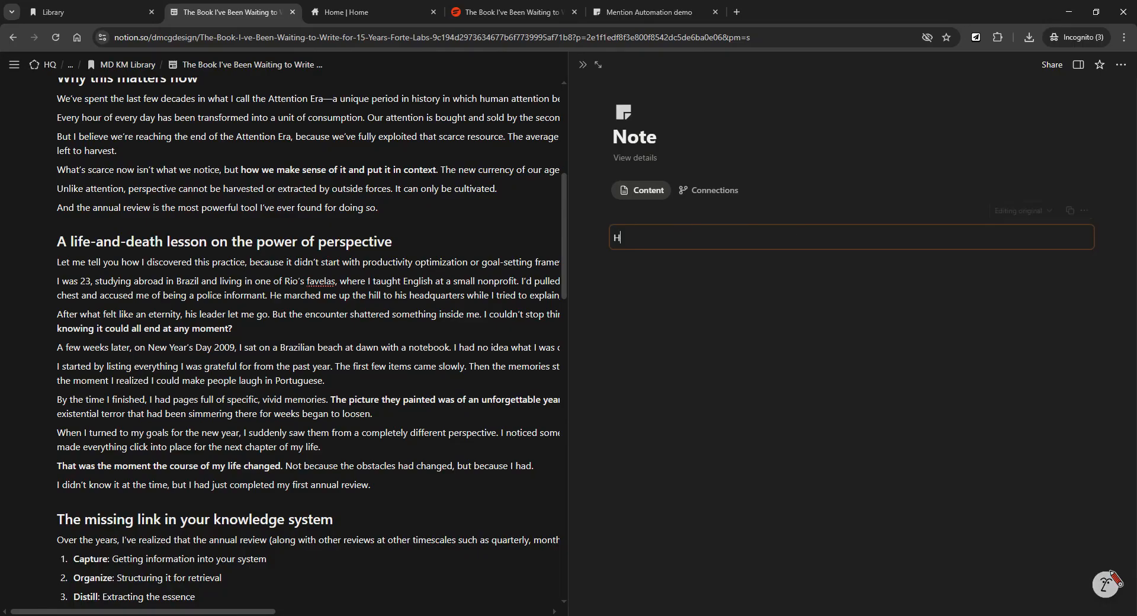
text(ere are my th)
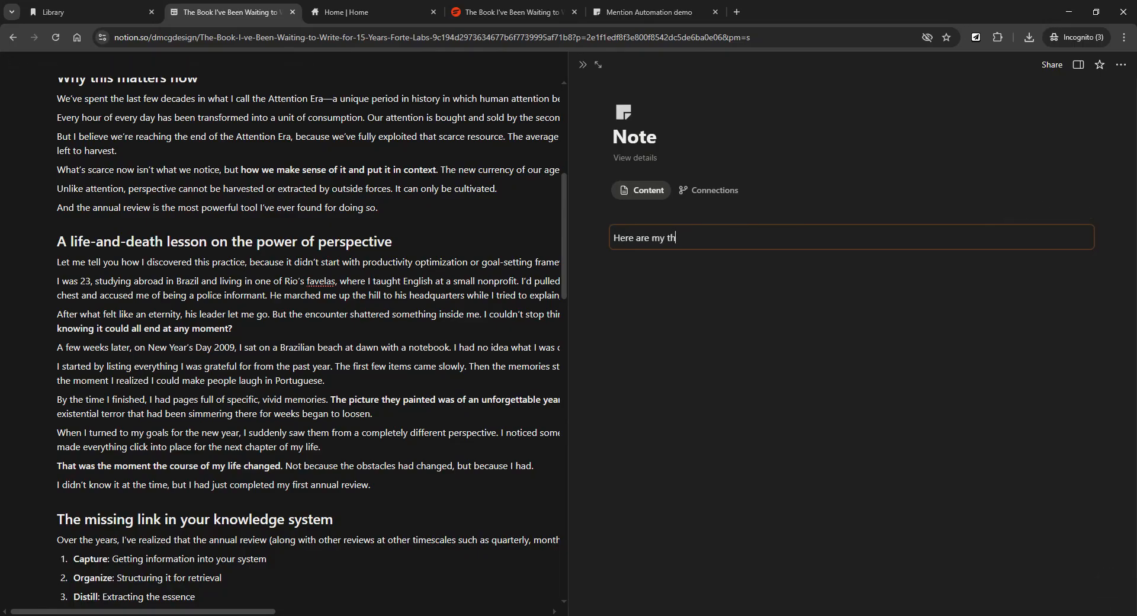
text(oughts on this art)
text(icel)
key(Return)
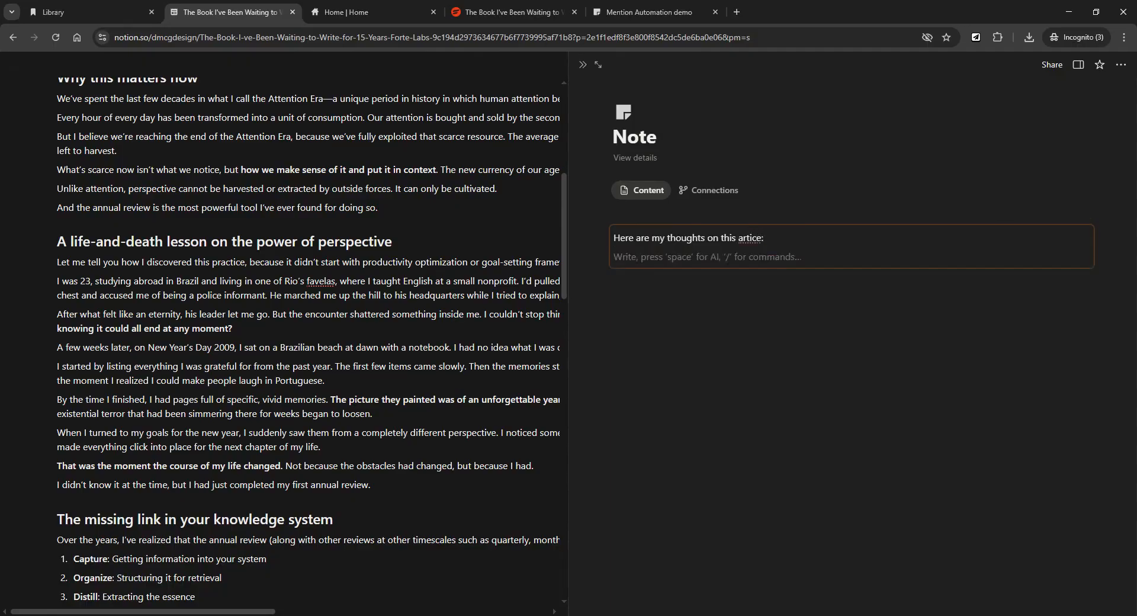
text(>)
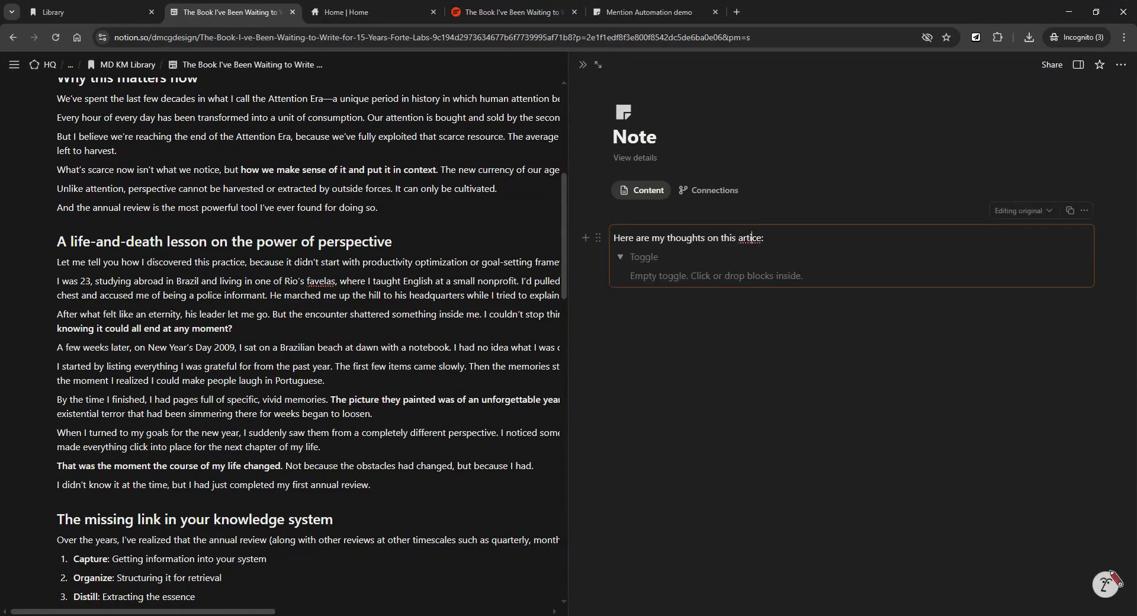
click(583, 64)
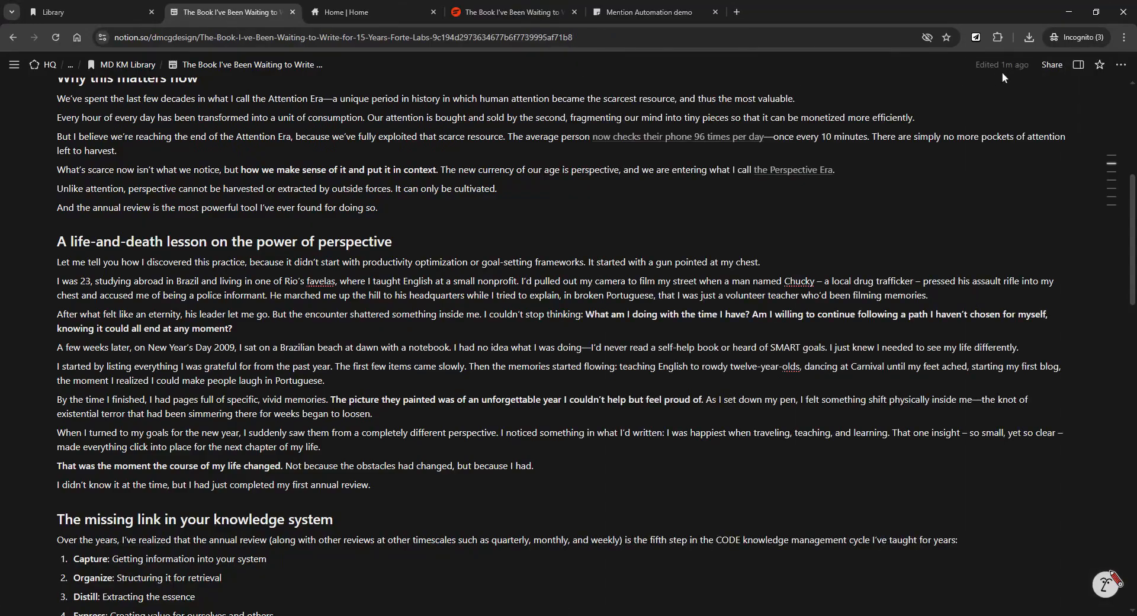
click(1079, 66)
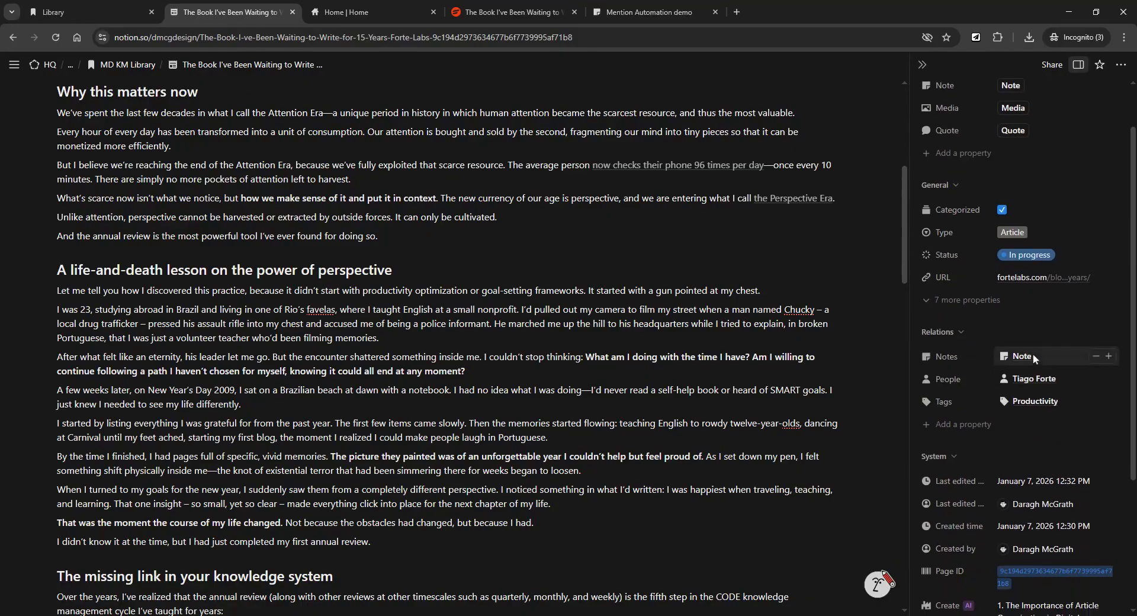
click(1028, 357)
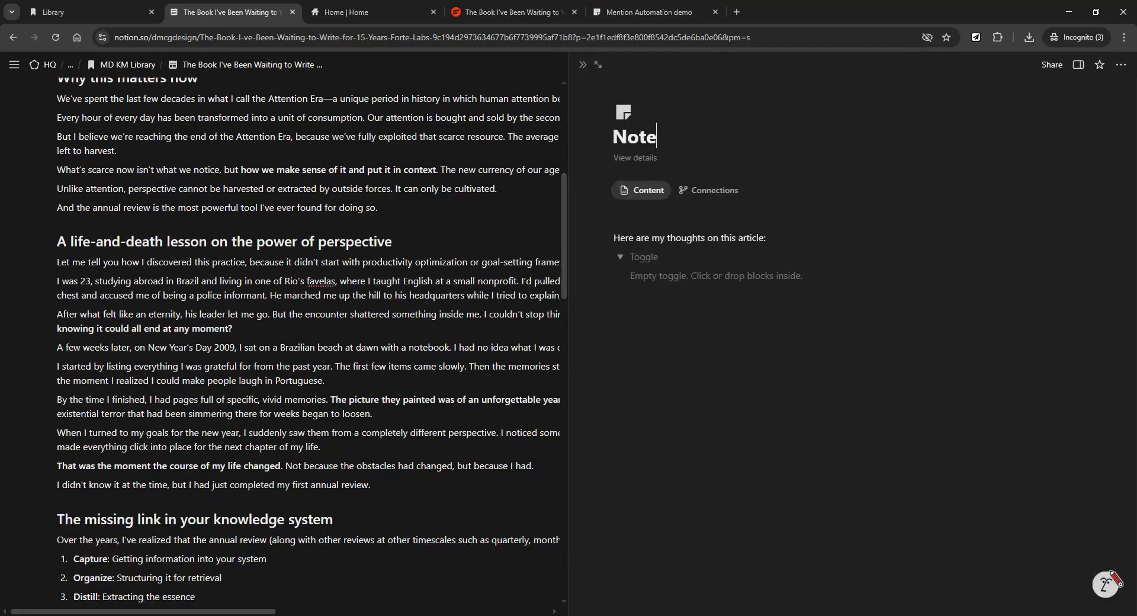
click(1079, 65)
scroll(1106, 225, down, 5)
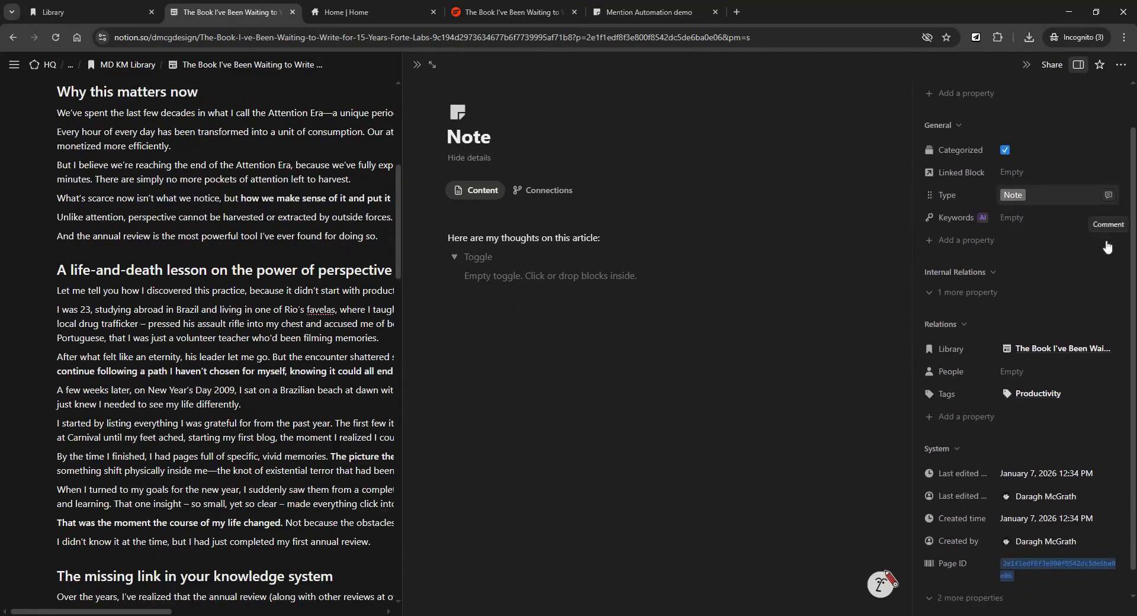
scroll(1105, 217, down, 1)
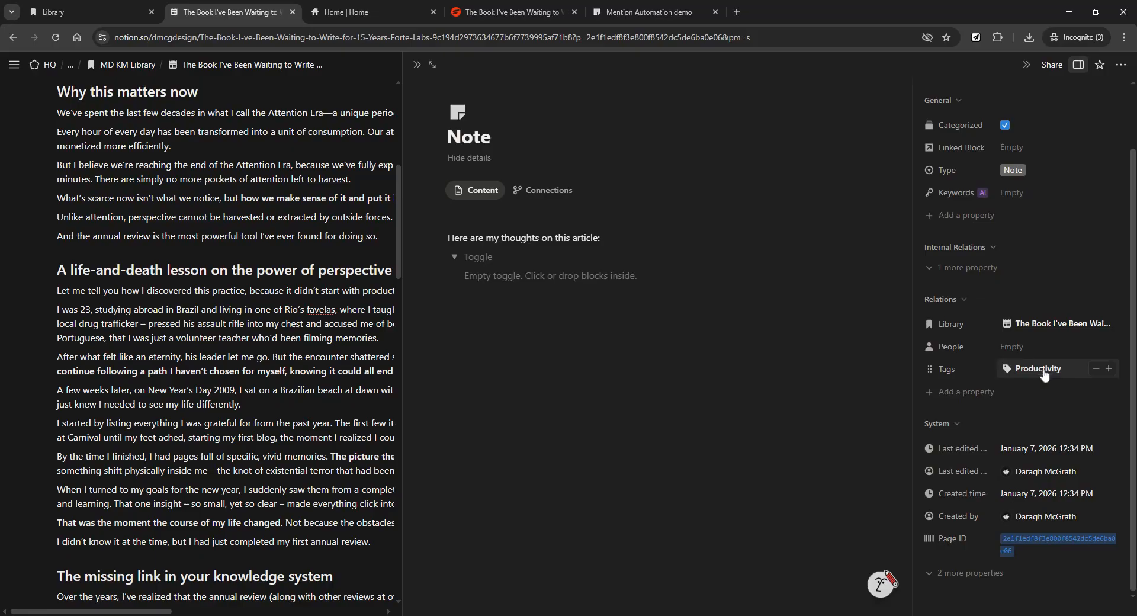
click(1060, 325)
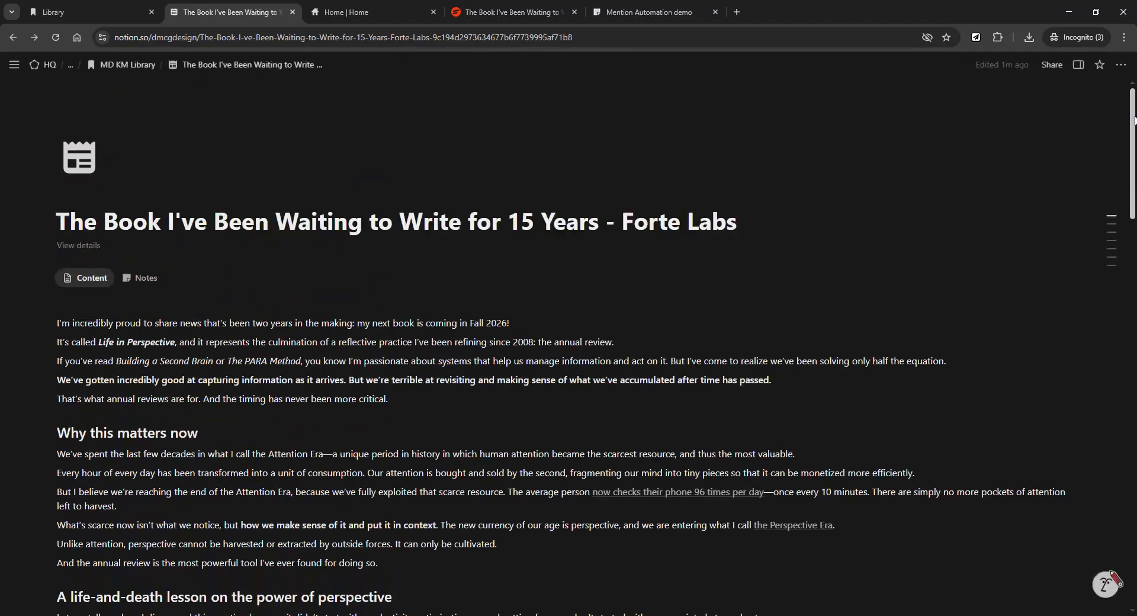
click(1078, 64)
Make a Quote page titled 'Why this matters now' from the six paragraphs, containing a synced block.
scroll(391, 355, down, 4)
drag(380, 355, 57, 232)
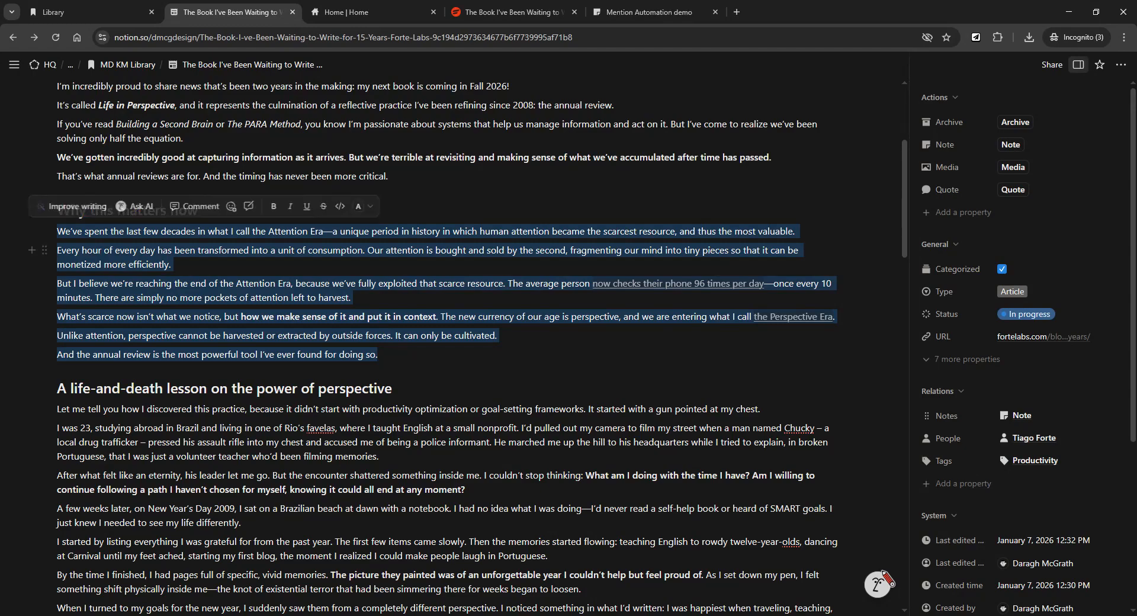
click(1020, 196)
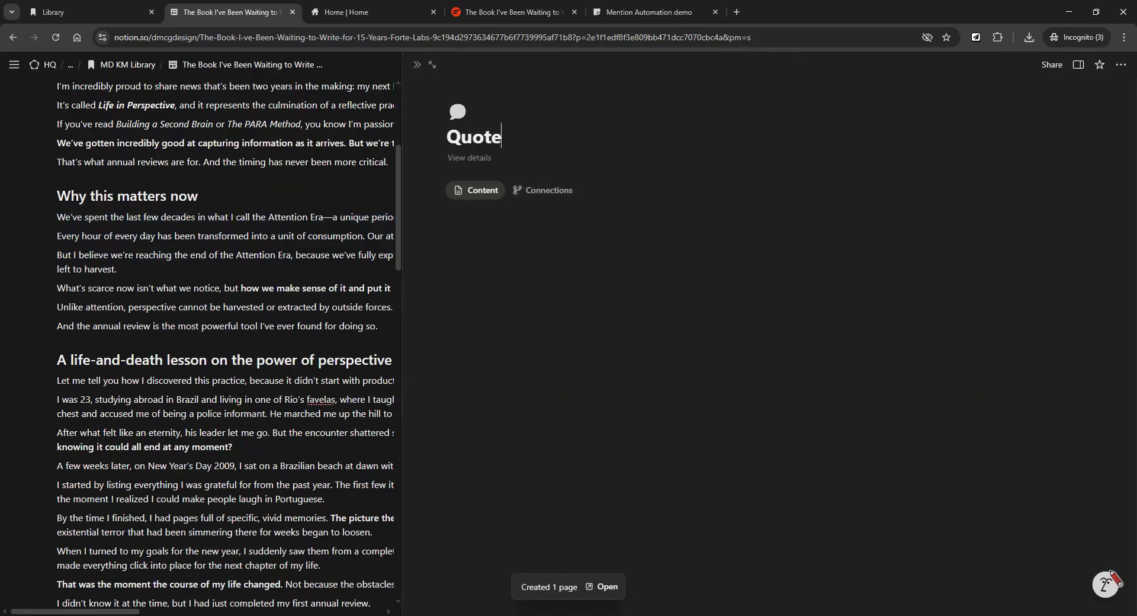
key(ctrl+BackSpace)
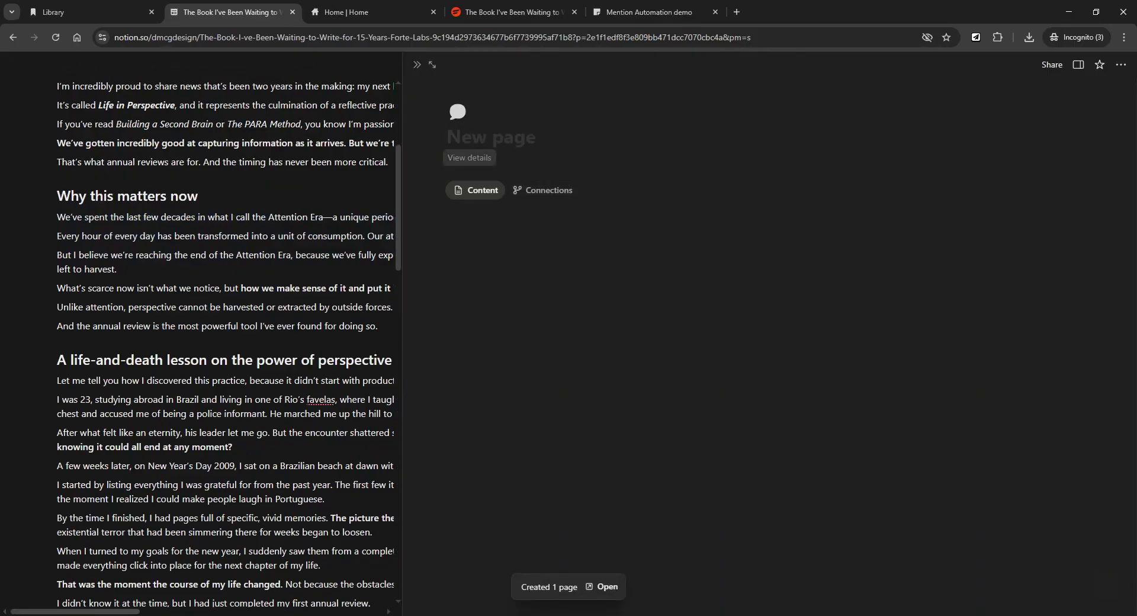
text(Wh)
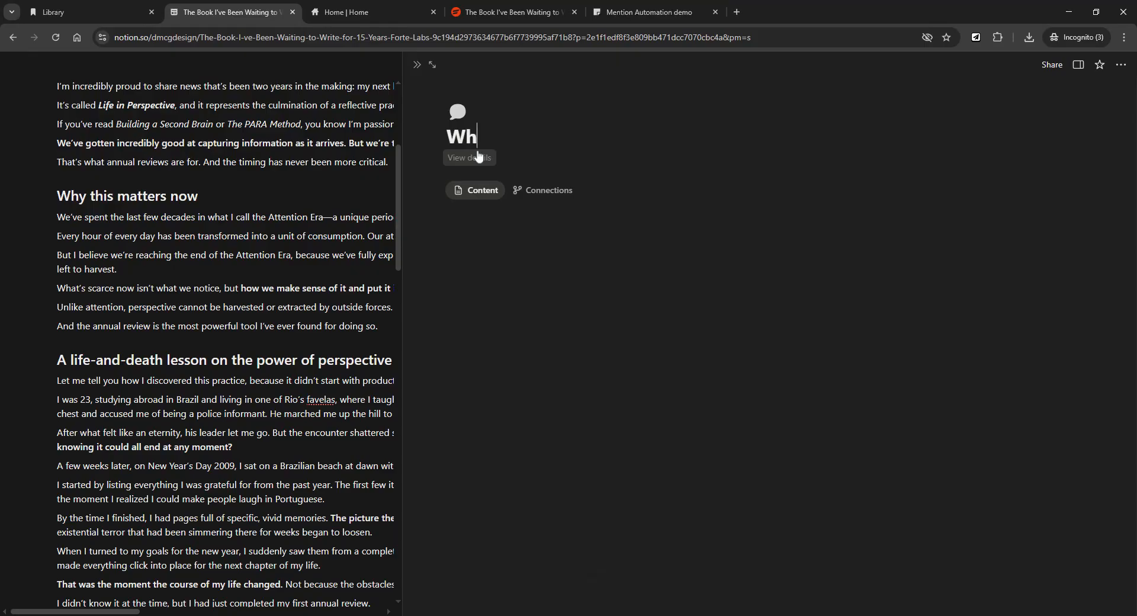
text(y this matters now)
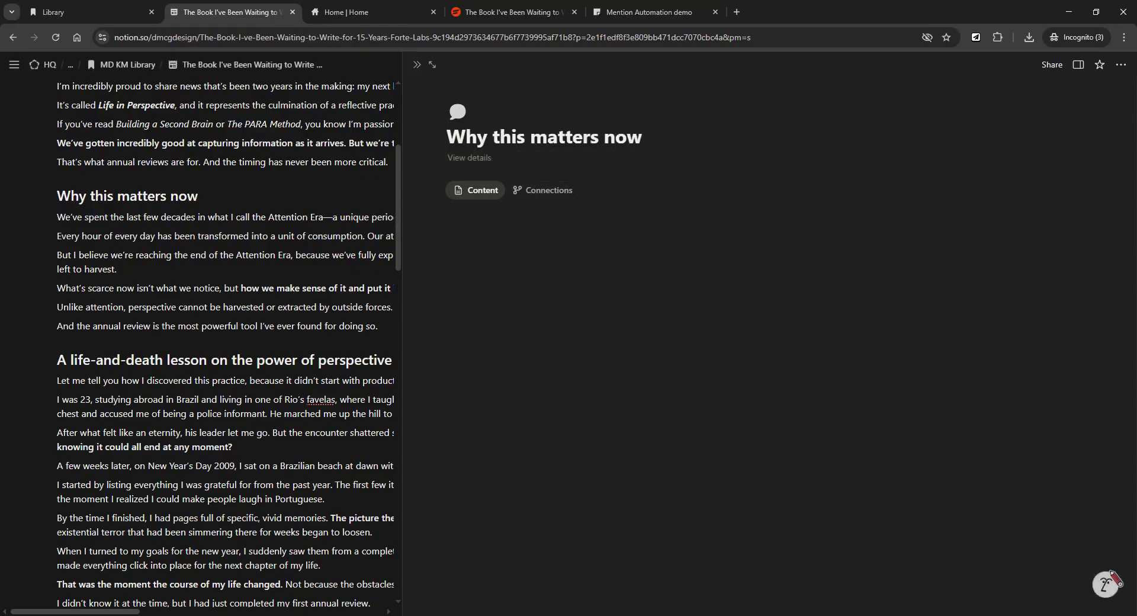
key(Return)
text(/)
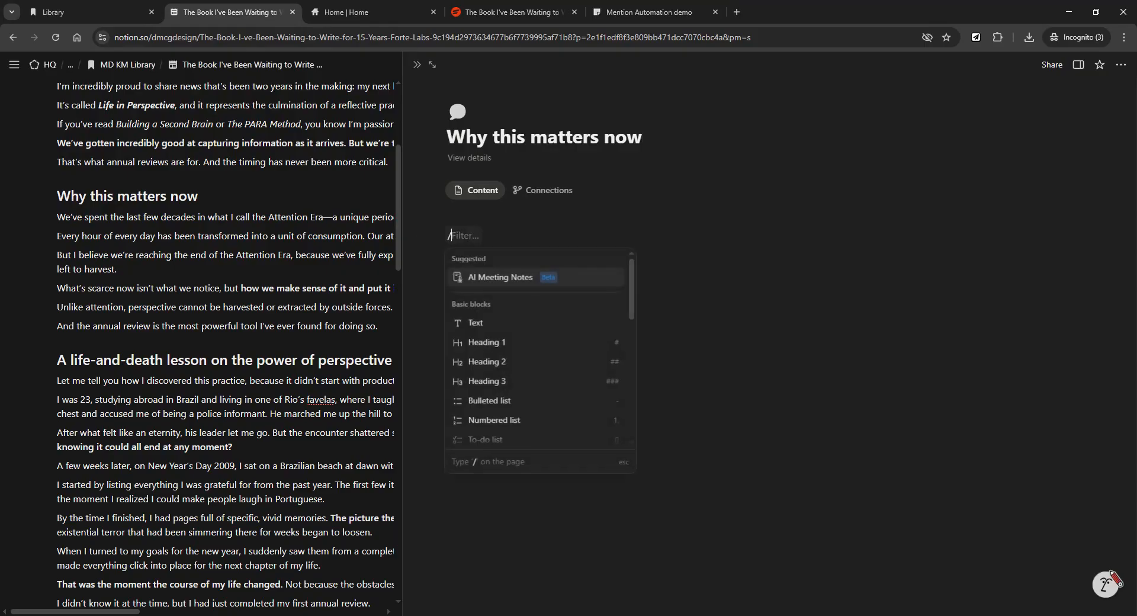
text(synced)
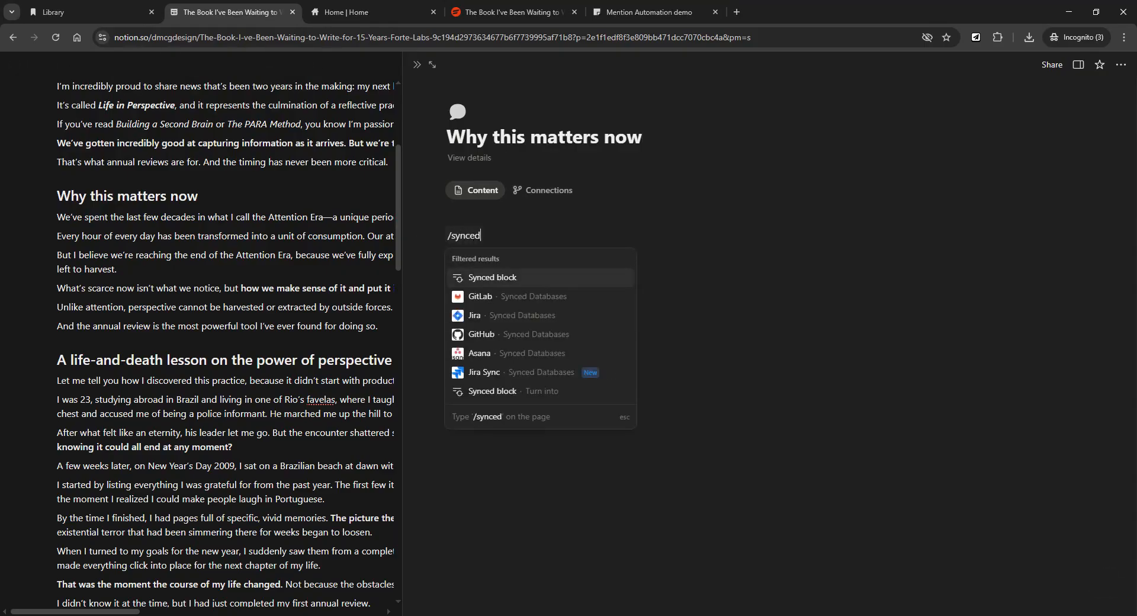
key(Return)
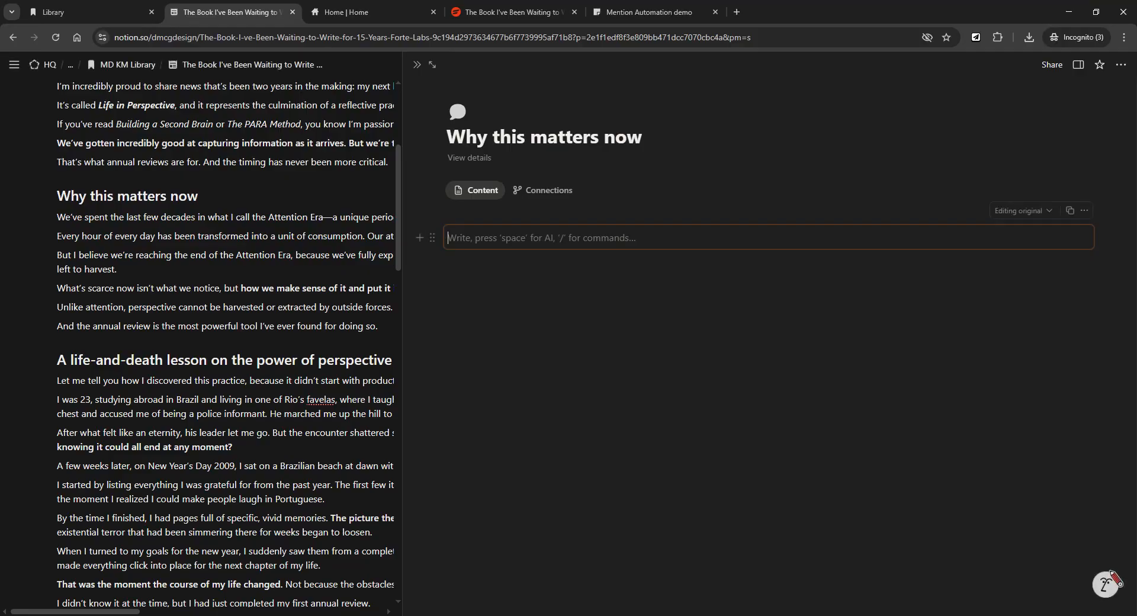
Paste the six section paragraphs into the synced block and remove the trailing empty line.
click(432, 238)
key(Escape)
key(BackSpace)
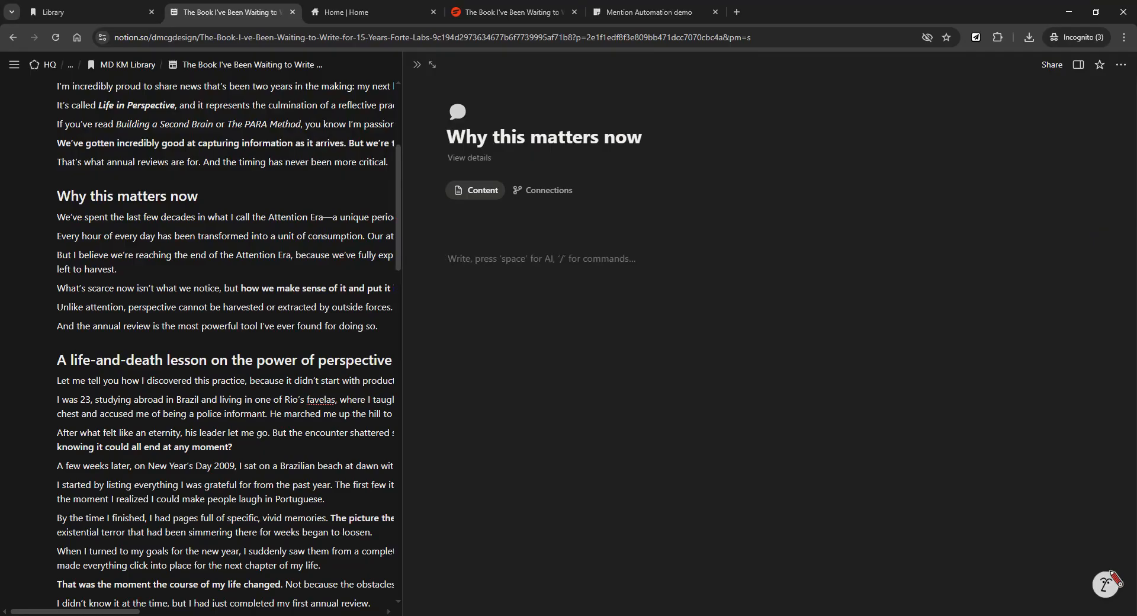
text(We’ve spent the last few decades in what I call the Attention Era—a unique period in history in which human attention became the scarcest resource, and thus the most valuable. Every hour of every day has been transformed into a unit of consumption. Our attention is bought and sold by the second, fragmenting our mind into tiny pieces so that it can be monetized more efficiently. But I believe we’re reaching the end of the Attention Era, because we’ve fully exploited that scarce resource. The average person now checks their phone 96 times per day—once every 10 minutes. There are simply no more pockets of attention left to harvest. What’s scarce now isn’t what we notice, but how we make sense of it and put it in context. The new currency of our age is perspective, and we are entering what I call the Perspective Era. Unlike attention, perspective cannot be harvested or extracted by outside forces. It can only be cultivated. And the annual review is the most powerful tool I’ve ever found for doing so.)
drag(769, 411, 470, 228)
click(485, 409)
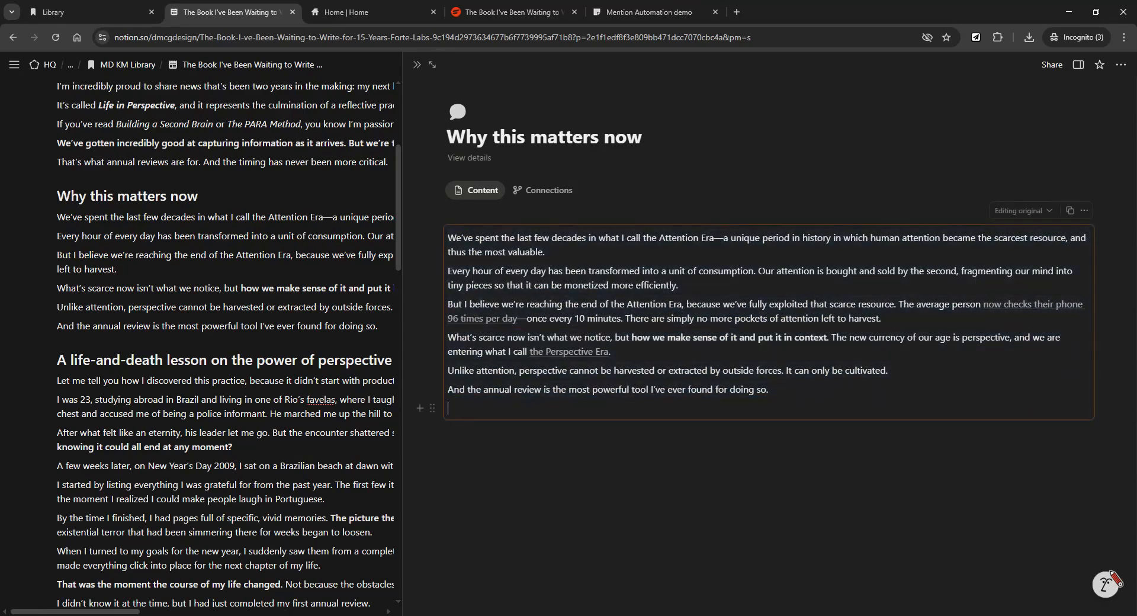
key(BackSpace)
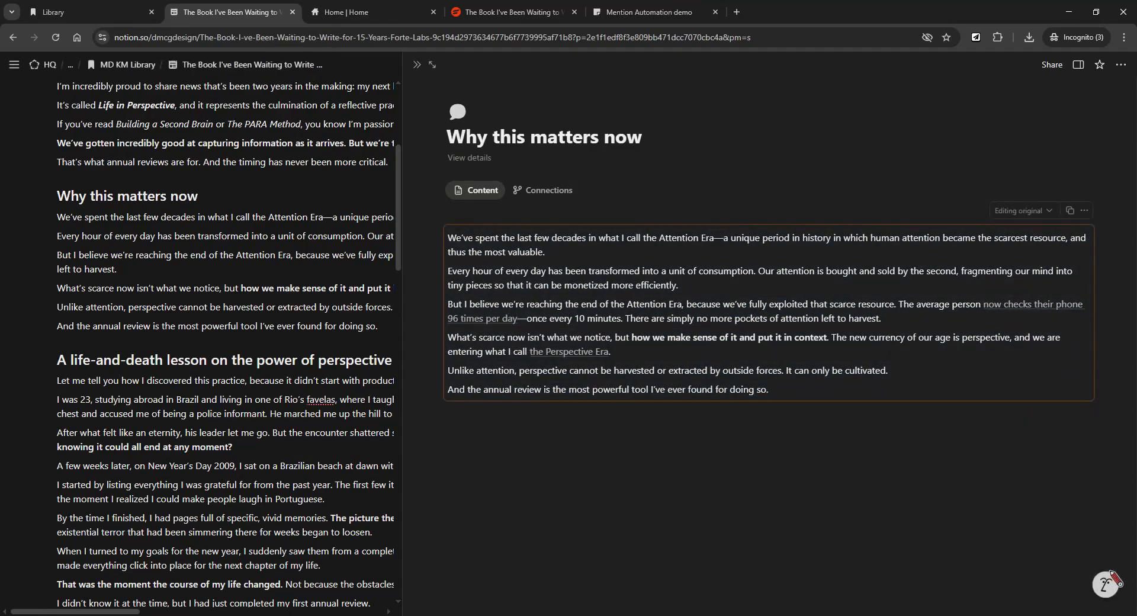
Copy a link to the article's 'I was 23' paragraph block.
scroll(225, 343, down, 2)
click(44, 281)
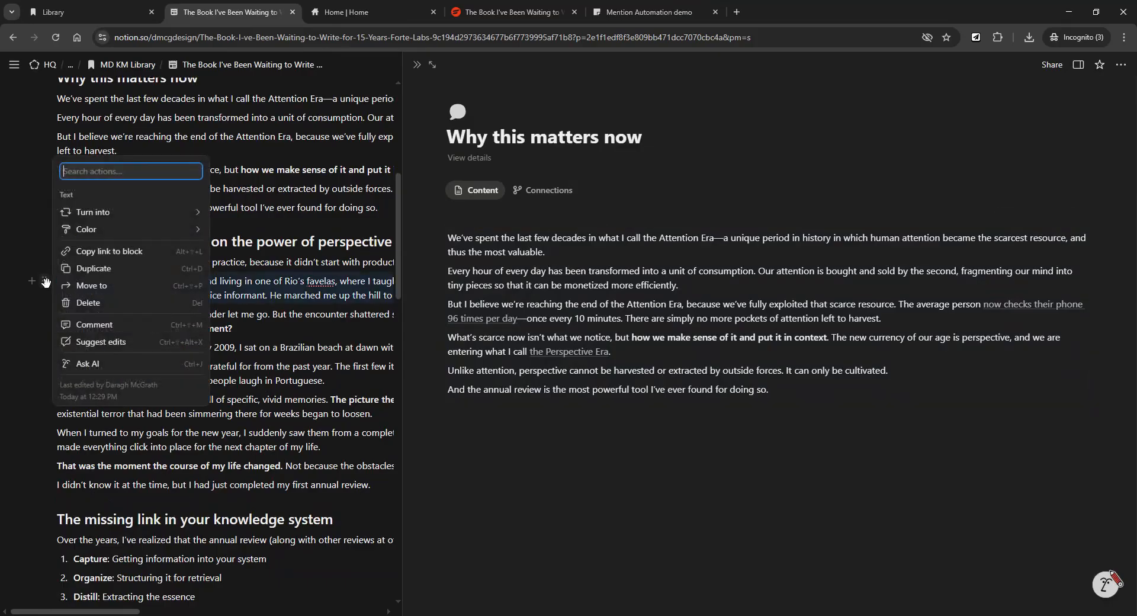
mouse_move(110, 206)
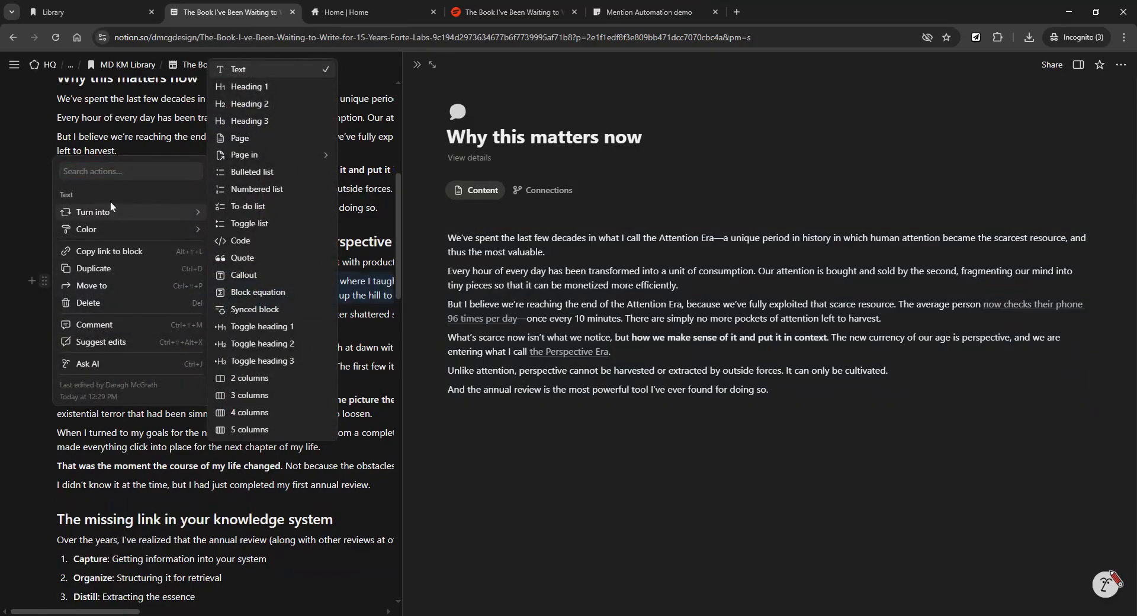
click(113, 253)
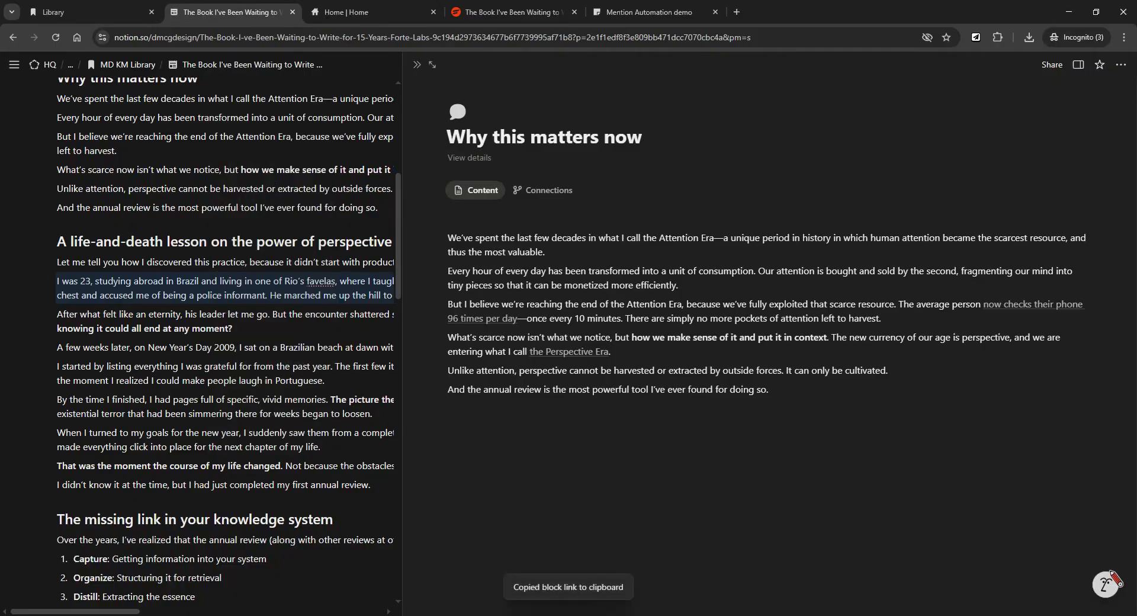
Paste the 'I was 23' link below the quote text as a synced block, then delete it.
key(ctrl+End)
key(Return)
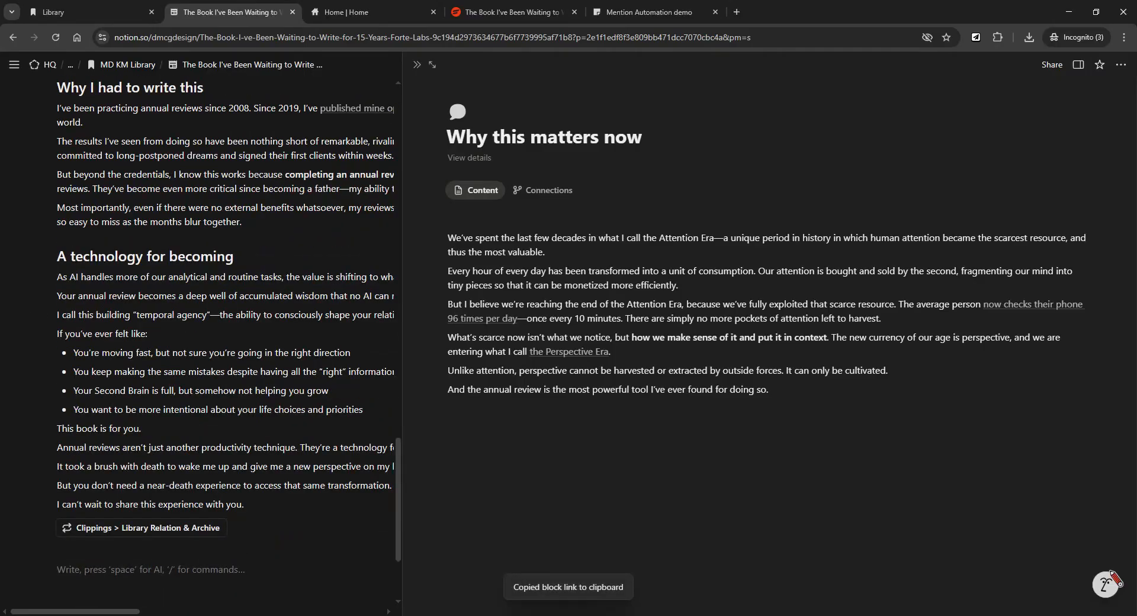
click(769, 389)
key(Return)
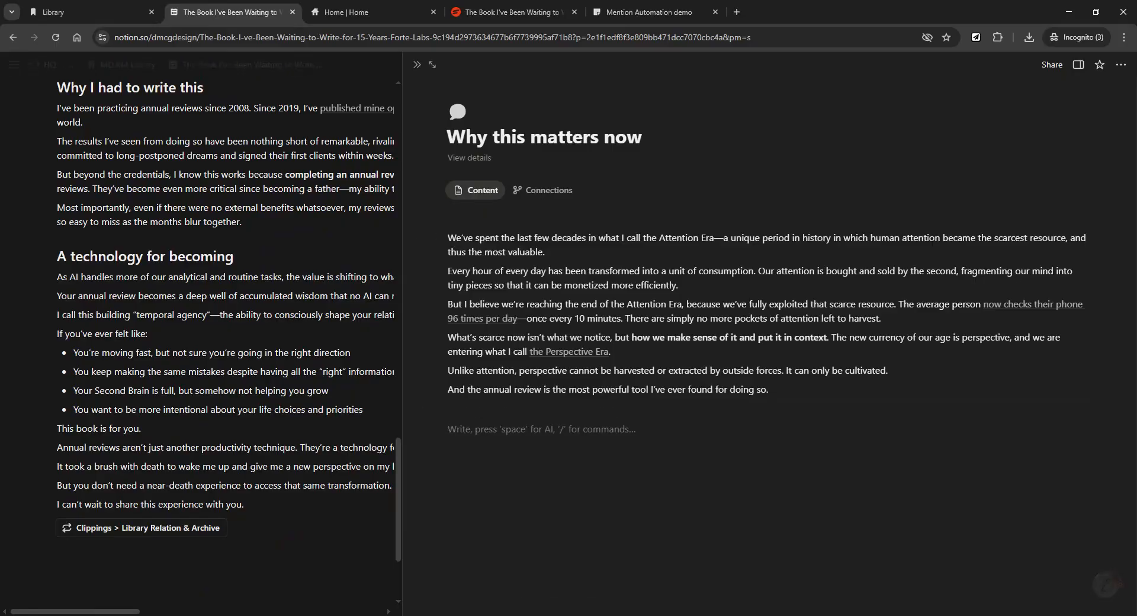
key(ctrl+v)
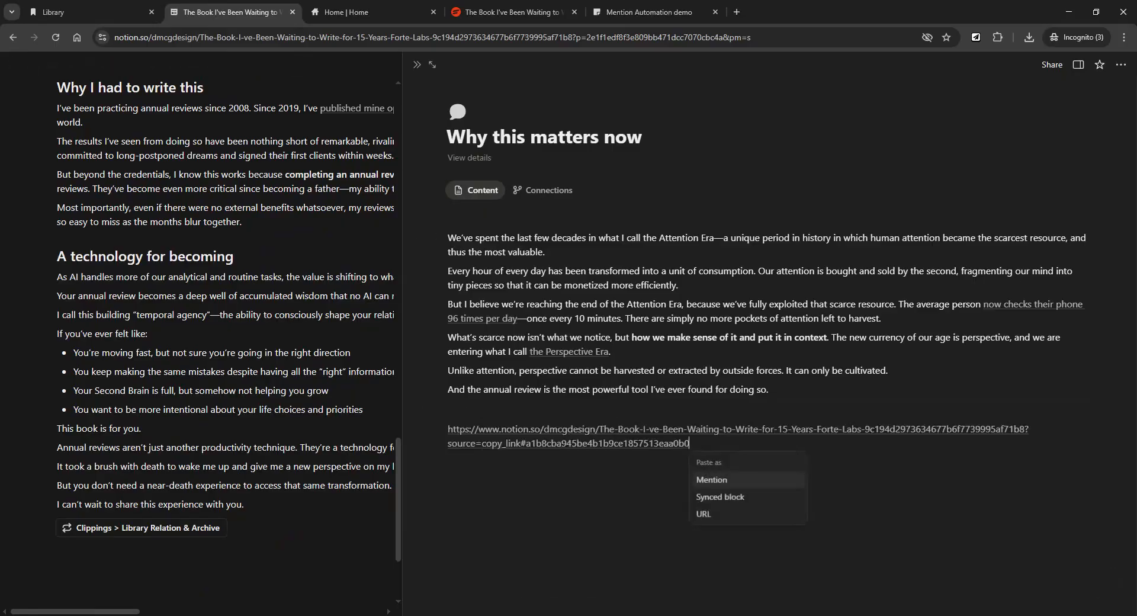
click(749, 502)
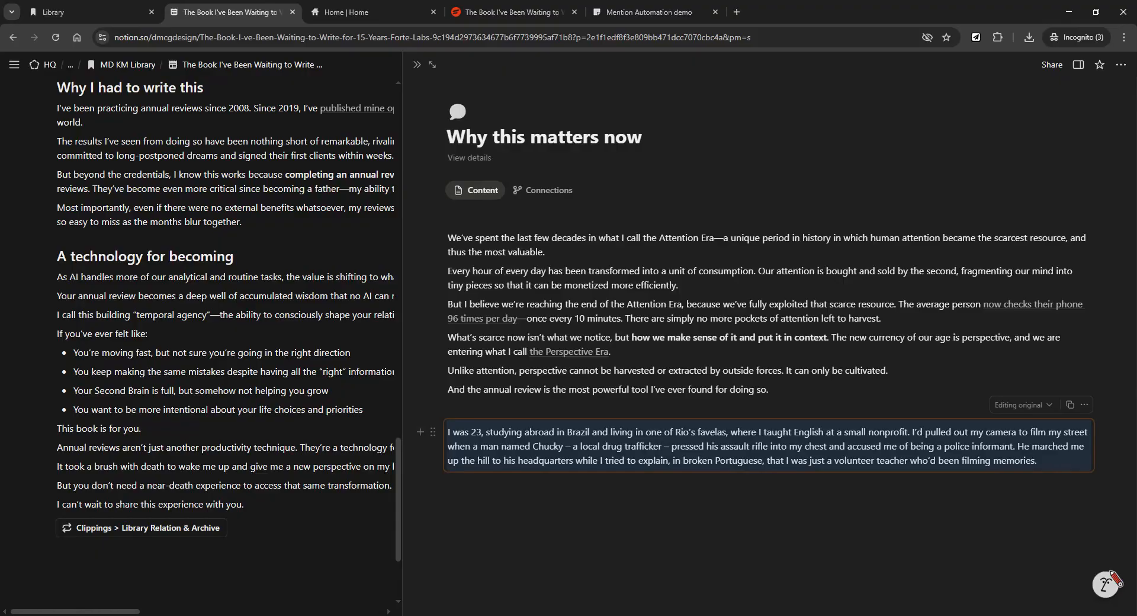
click(433, 432)
click(322, 476)
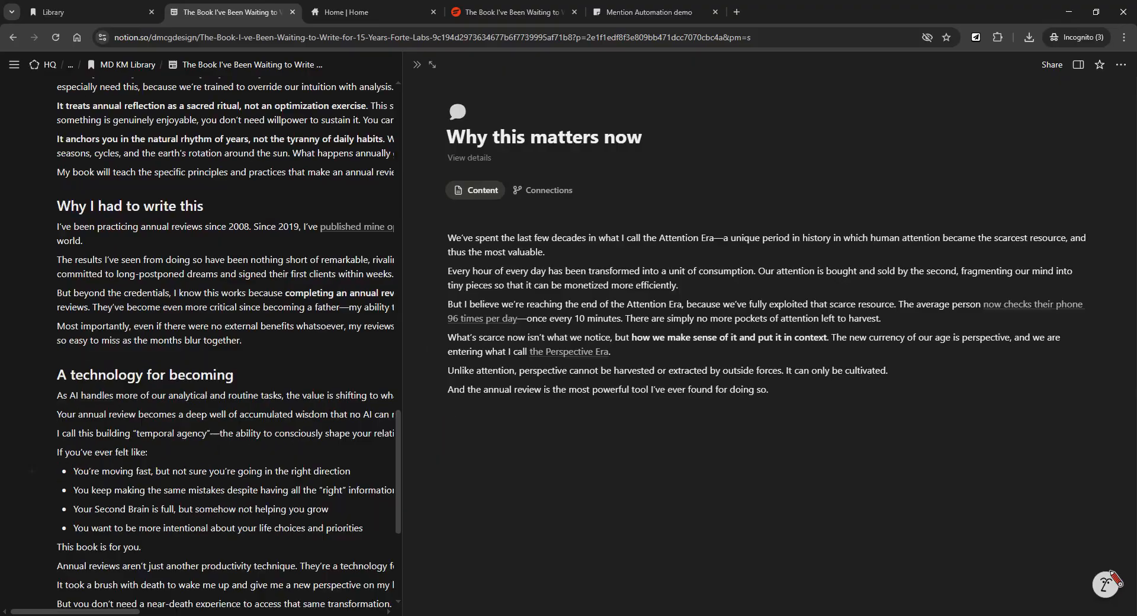
Add an empty line below the quote's synced text and return to editing it.
scroll(225, 343, up, 3)
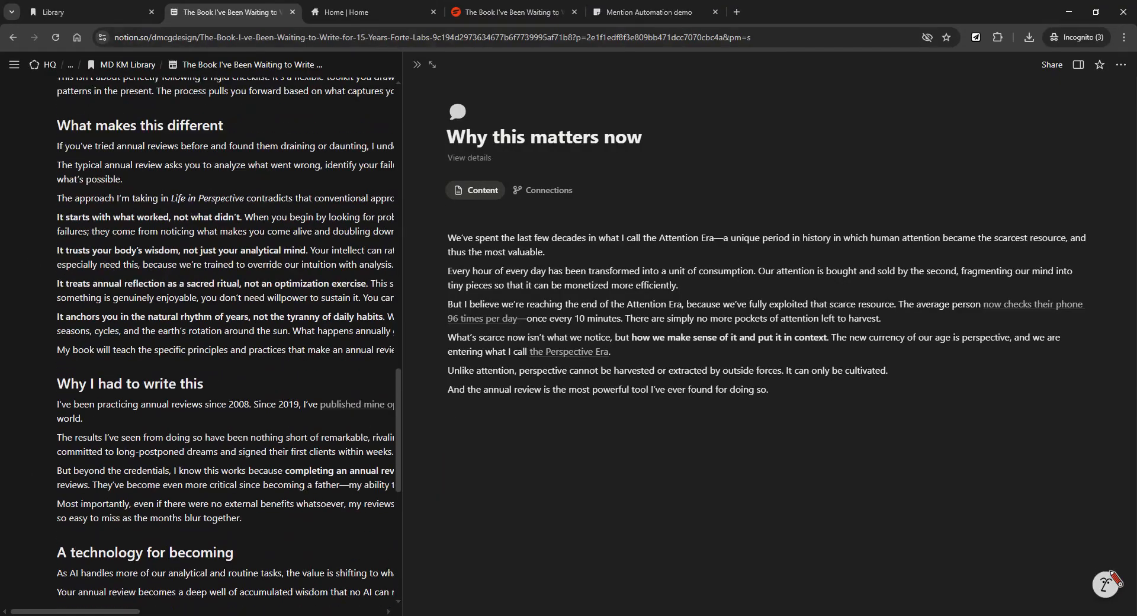
click(559, 271)
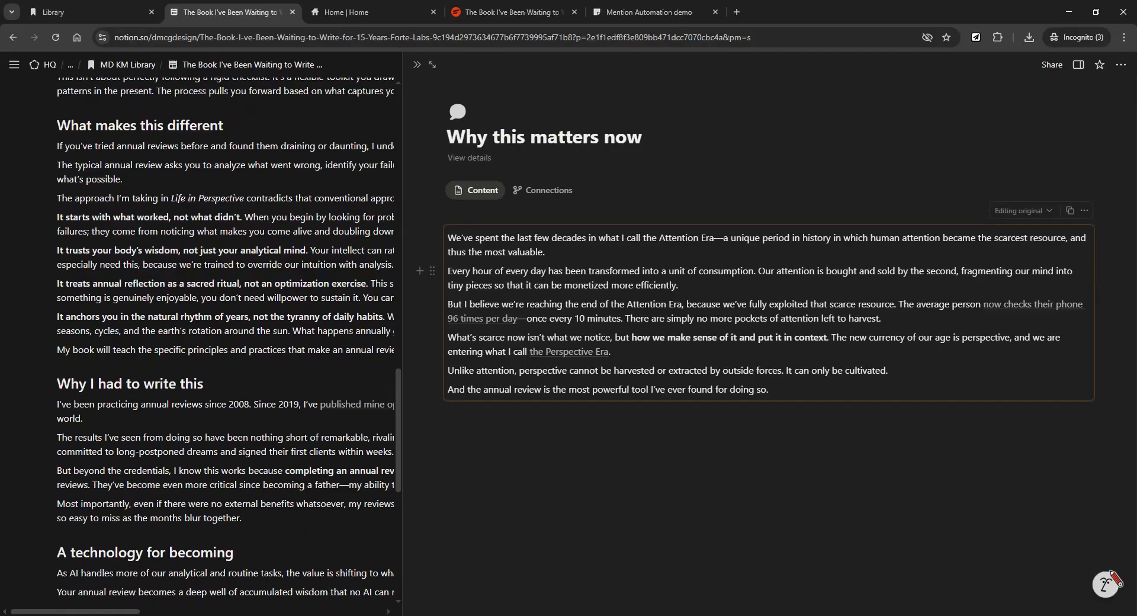
click(450, 410)
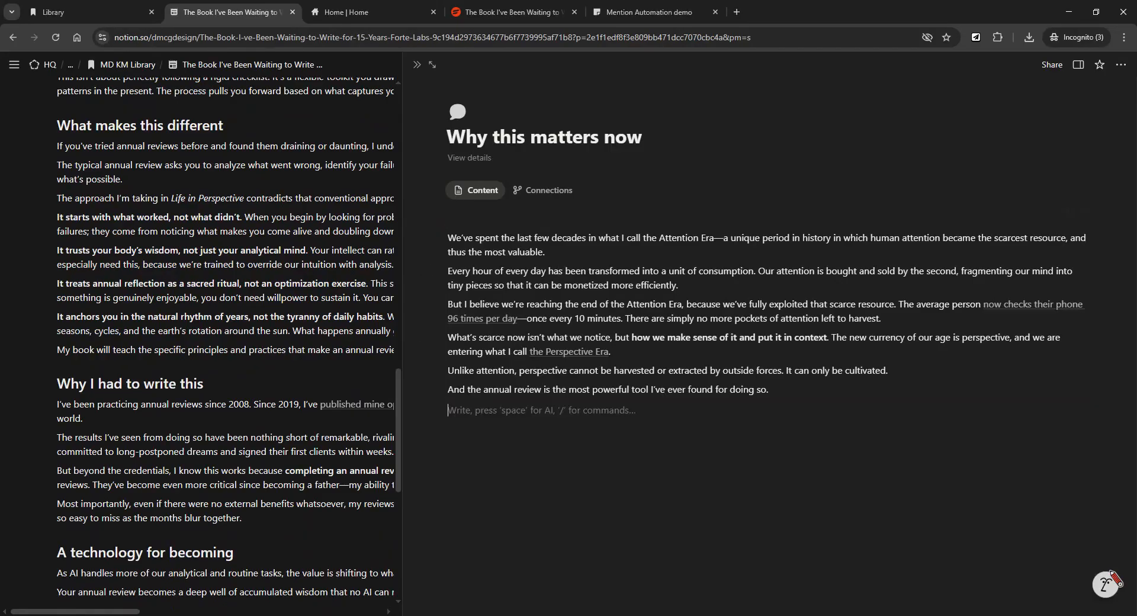
click(751, 270)
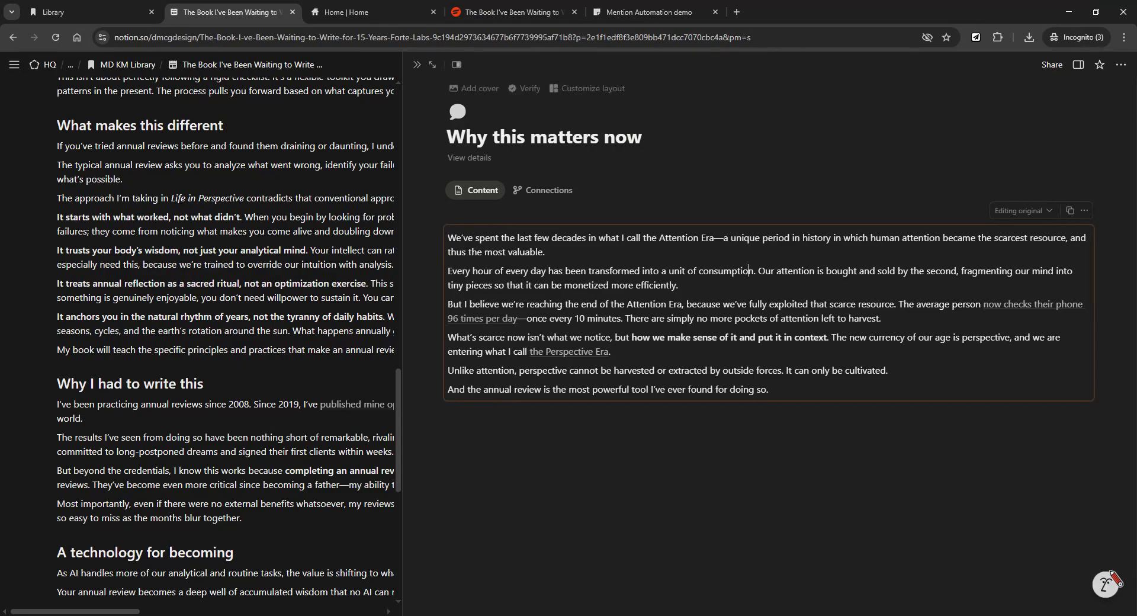
Show the quote page's properties and copy its block link with Alt+Shift+L.
click(1078, 65)
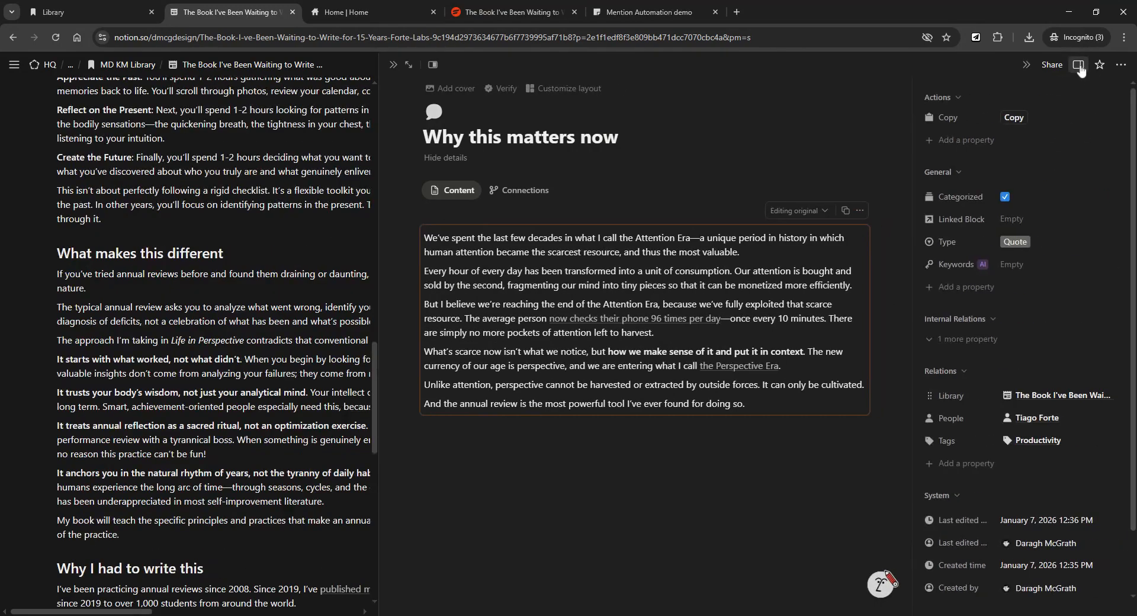
scroll(1099, 293, down, 2)
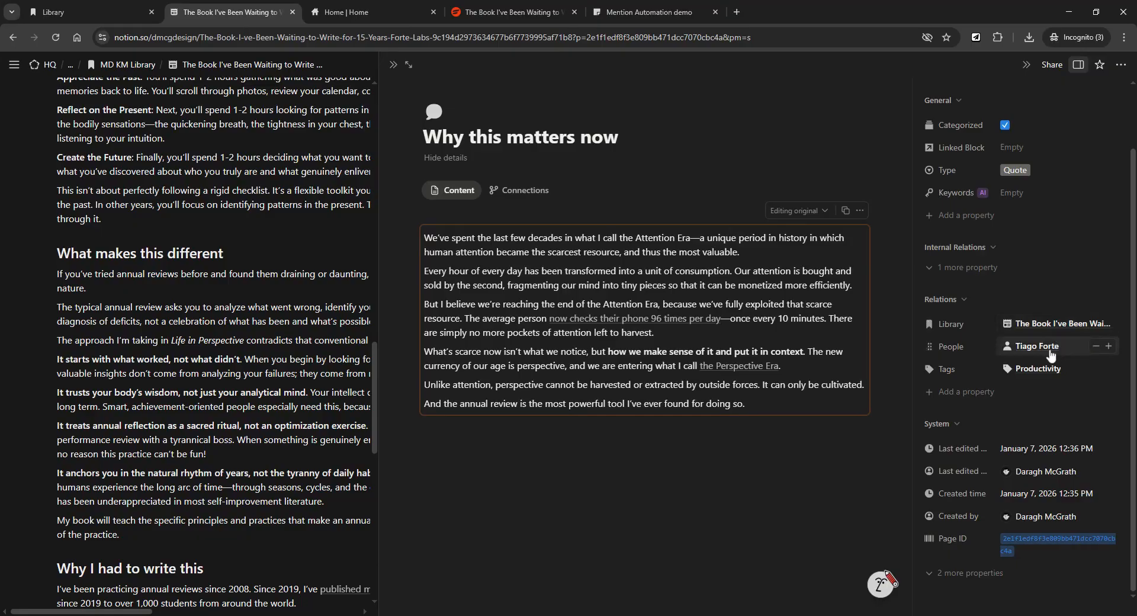
drag(667, 320, 681, 285)
click(395, 269)
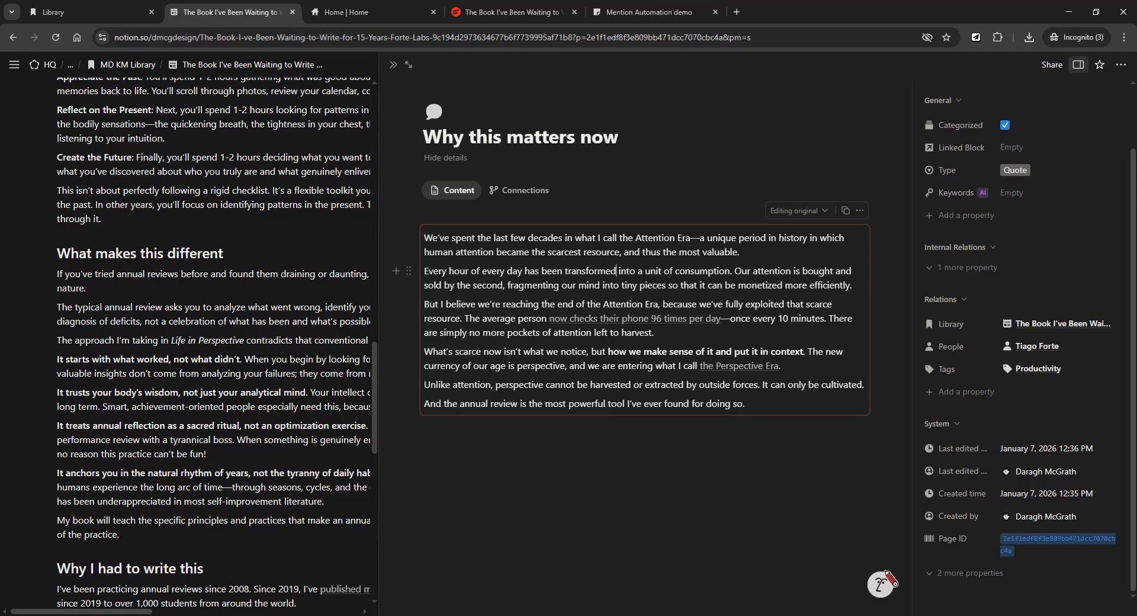
key(alt+shift+l)
Copy the 'Why this matters now' synced block and paste it at the bottom of the book page.
click(847, 213)
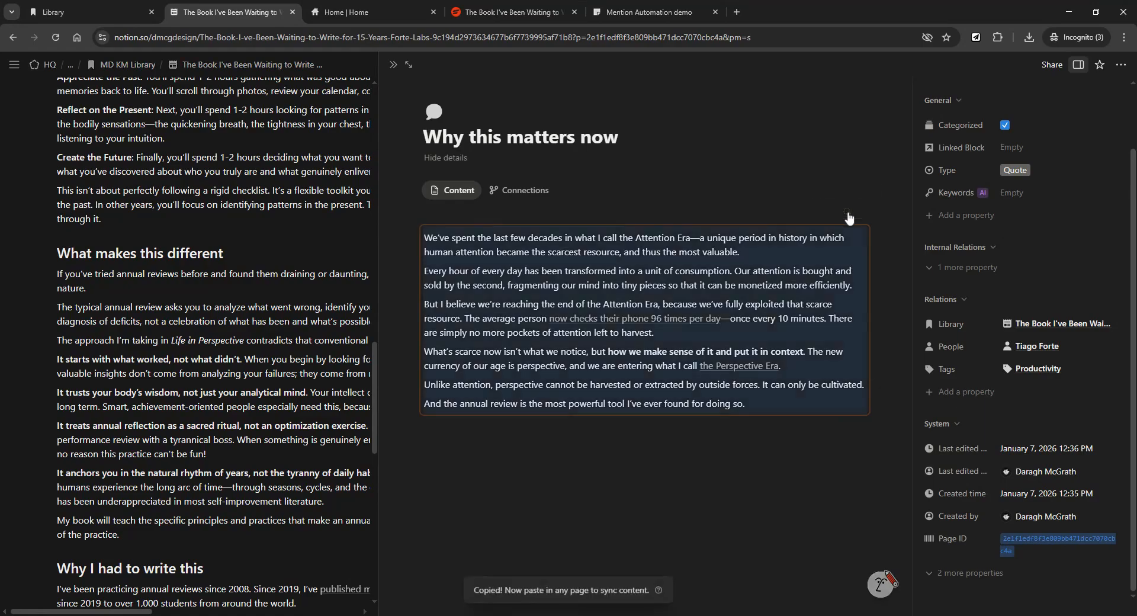
click(394, 70)
scroll(521, 368, down, 10)
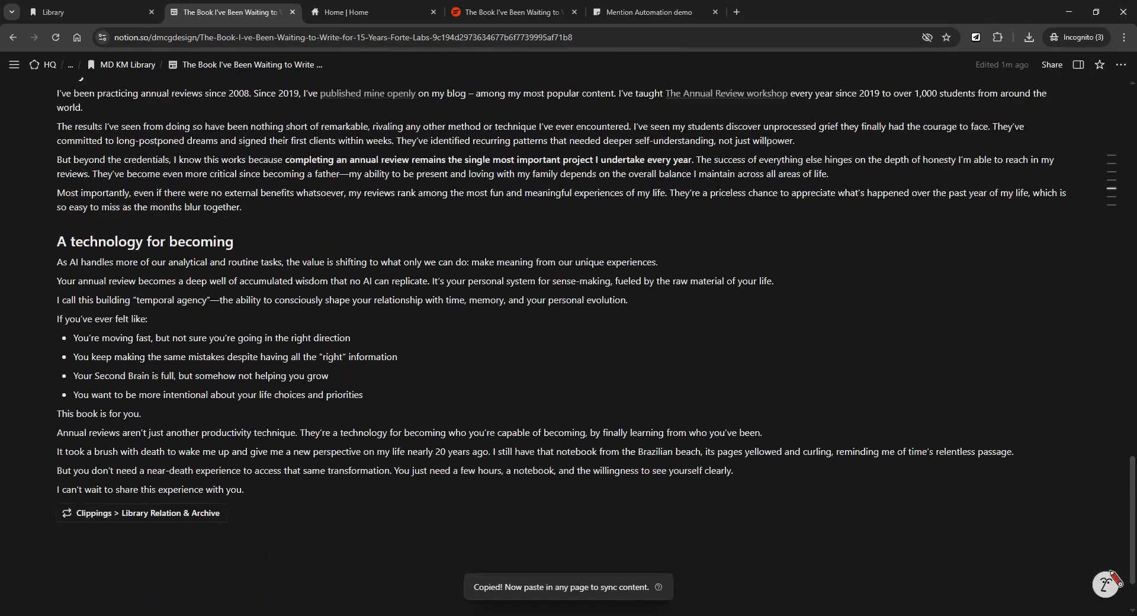
click(154, 432)
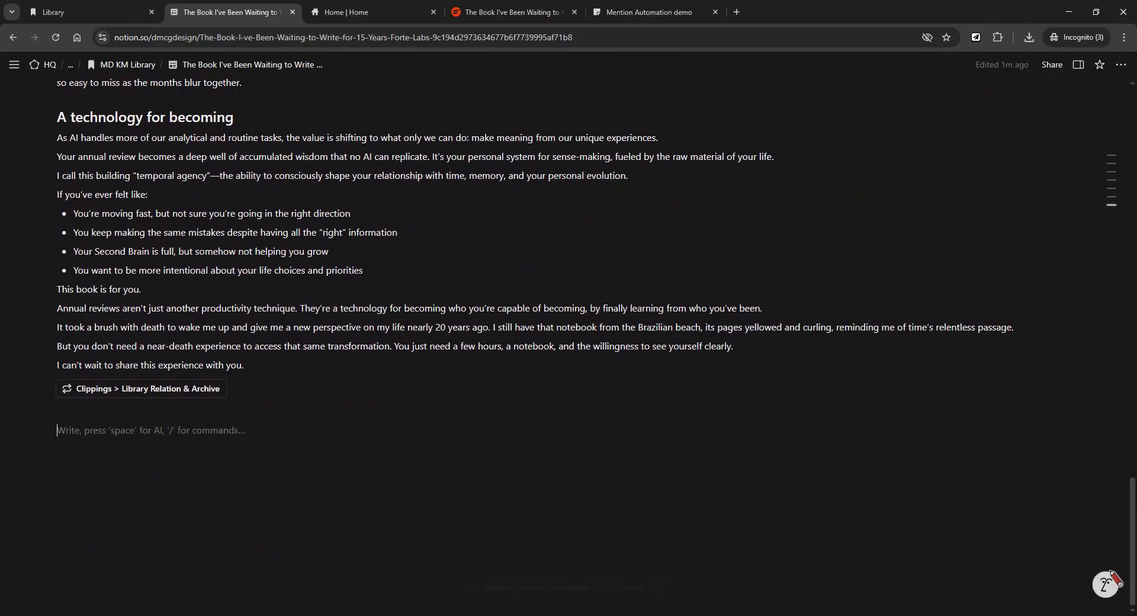
key(ctrl+v)
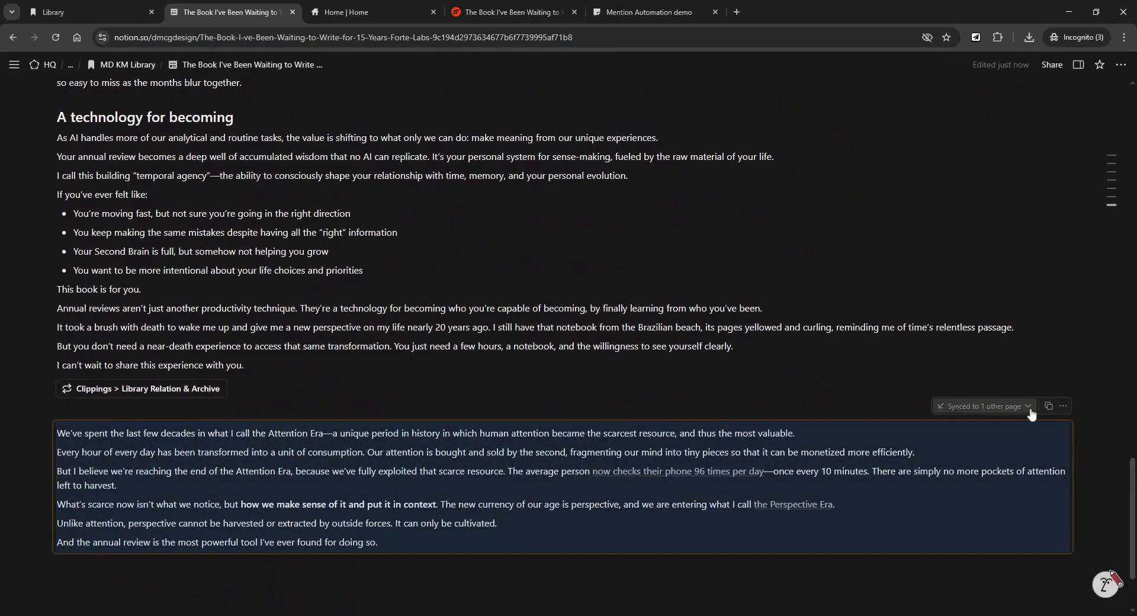
Check where the block is synced, delete the pasted copy, and add an empty block below Clippings.
click(1007, 411)
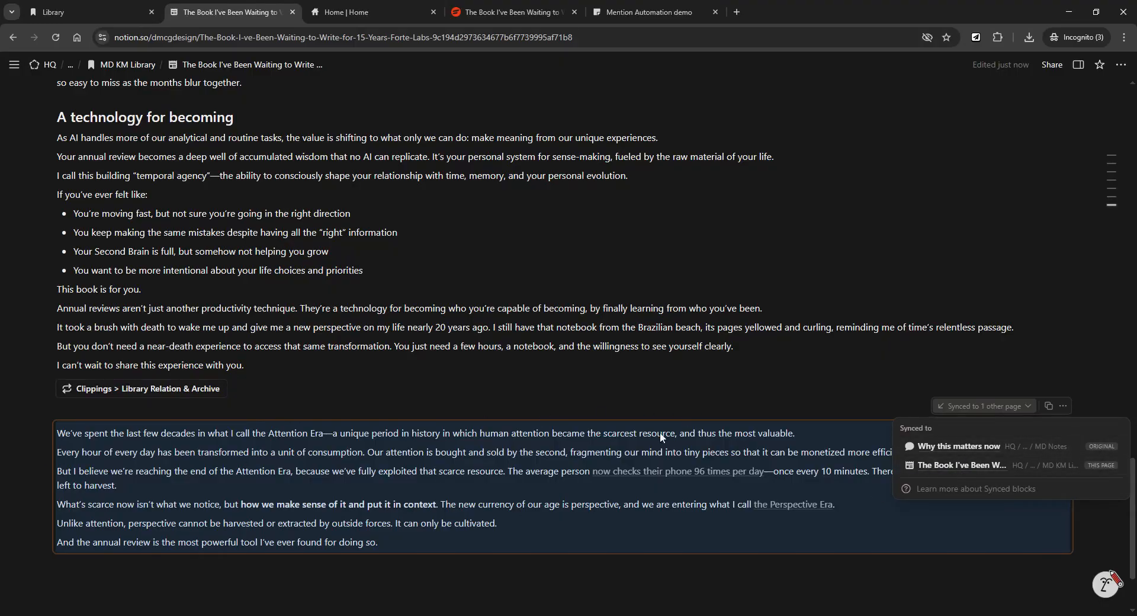
click(637, 398)
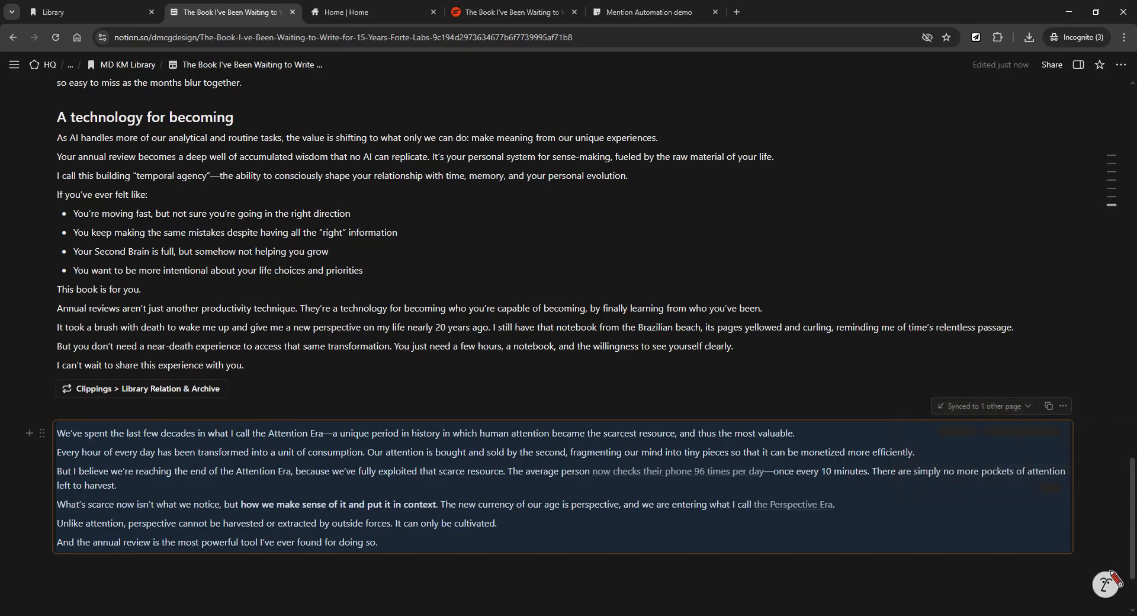
click(42, 432)
click(124, 485)
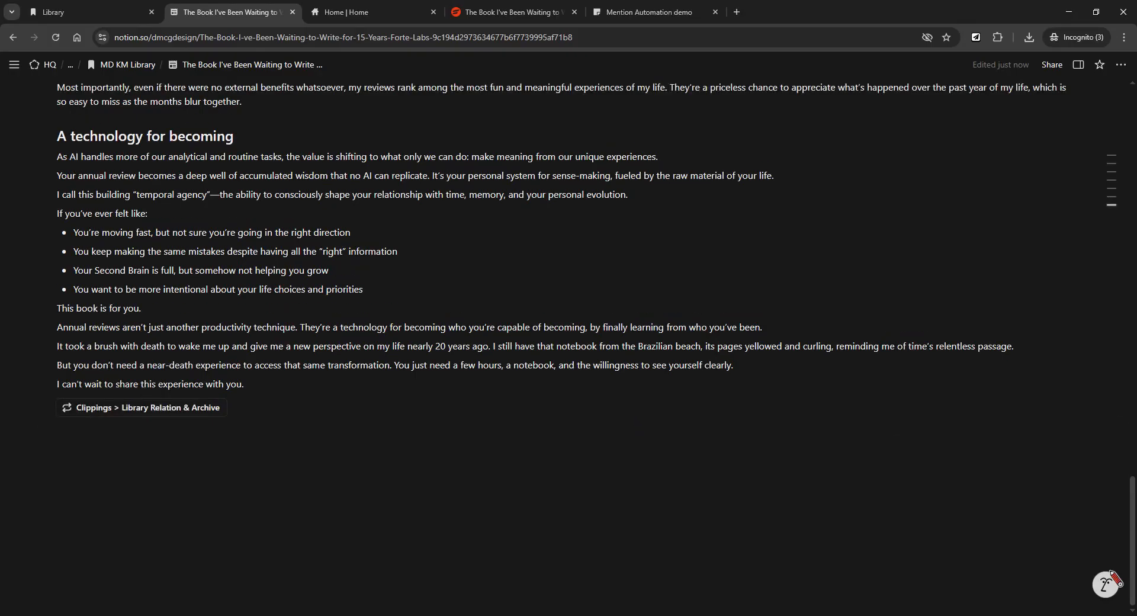
click(124, 431)
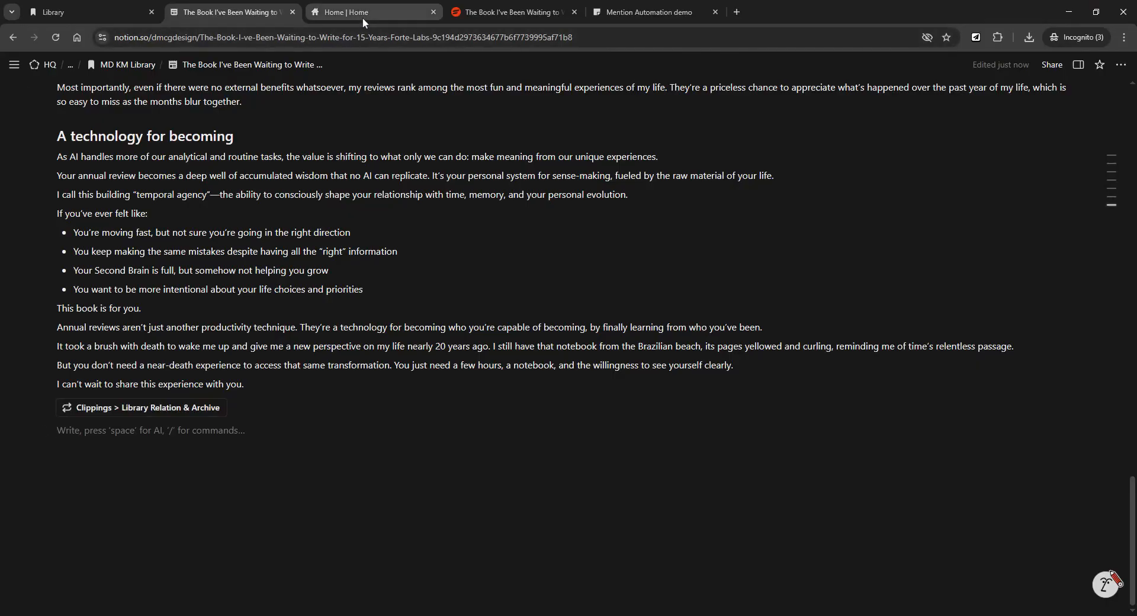
scroll(592, 343, up, 5)
scroll(592, 344, up, 18)
scroll(592, 343, up, 2)
scroll(568, 349, up, 3)
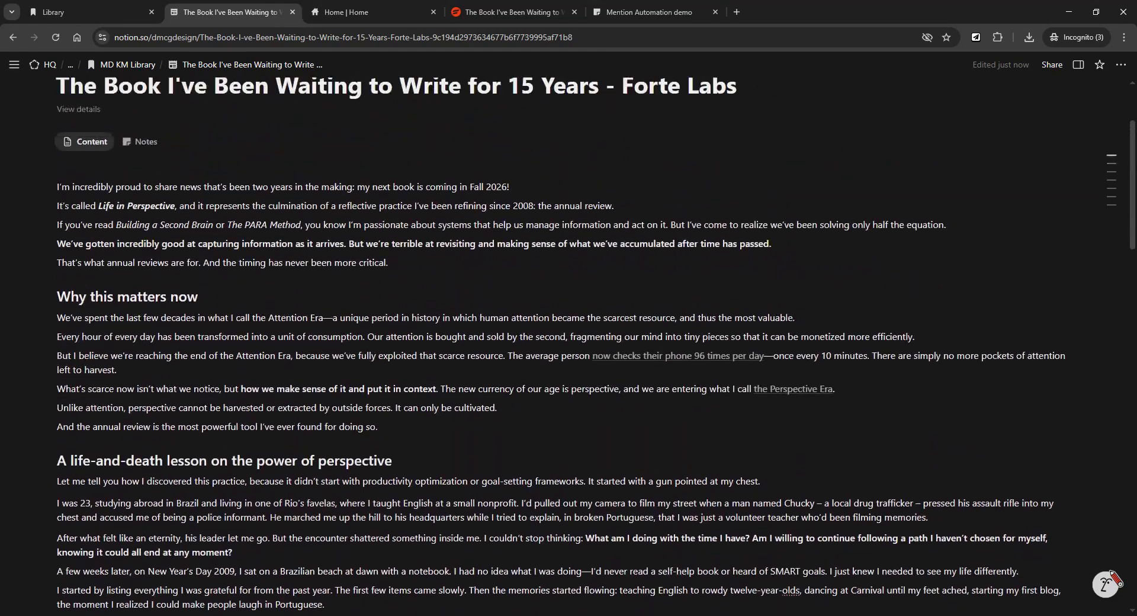
scroll(568, 349, down, 8)
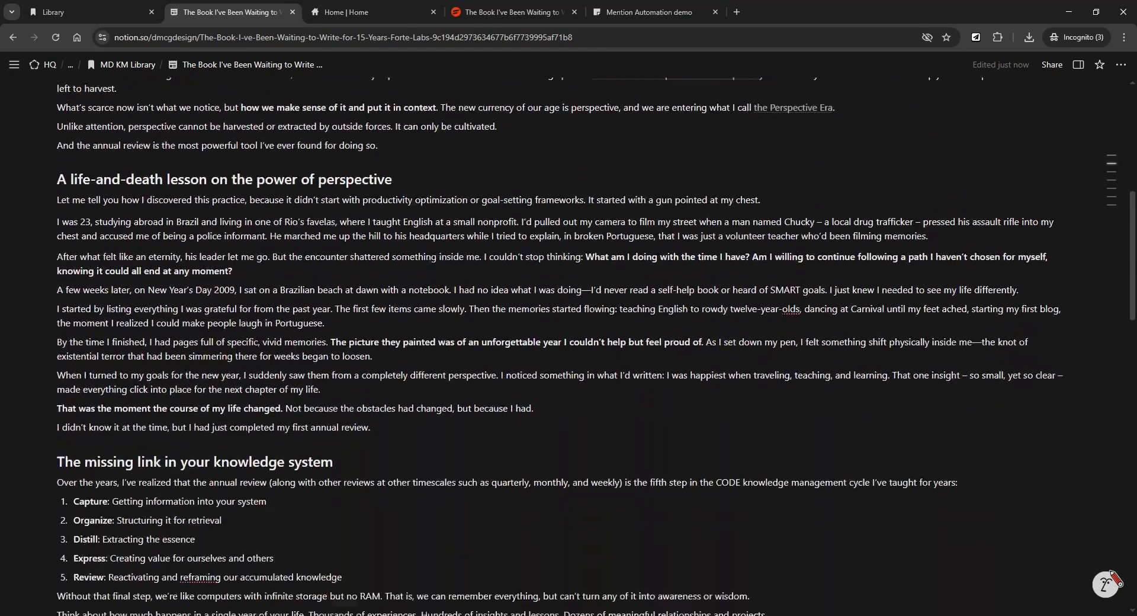
scroll(568, 349, down, 2)
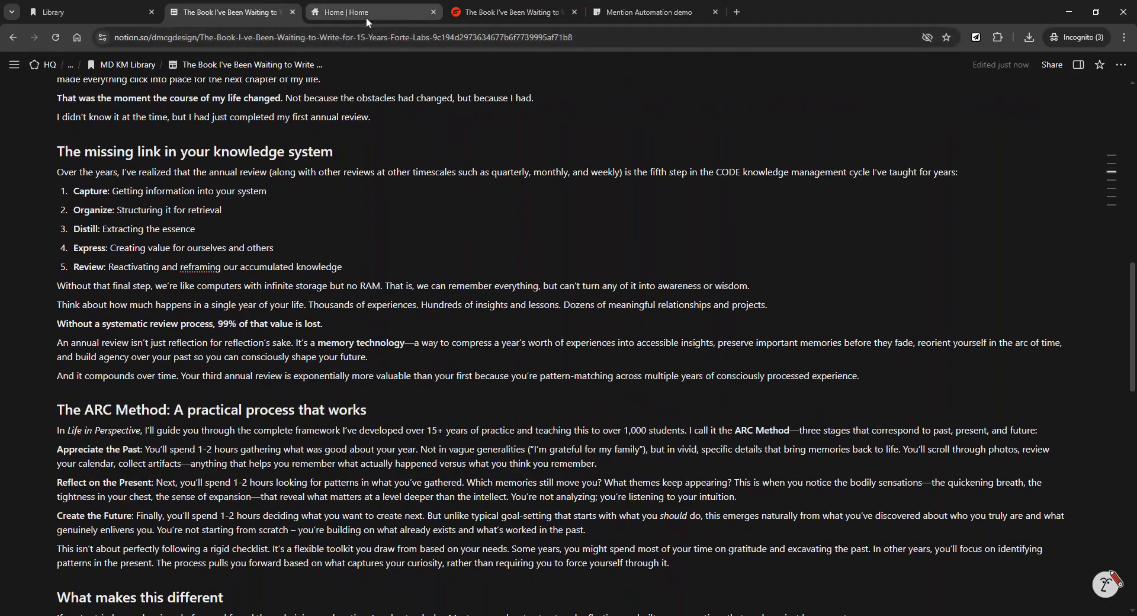
scroll(569, 349, down, 2)
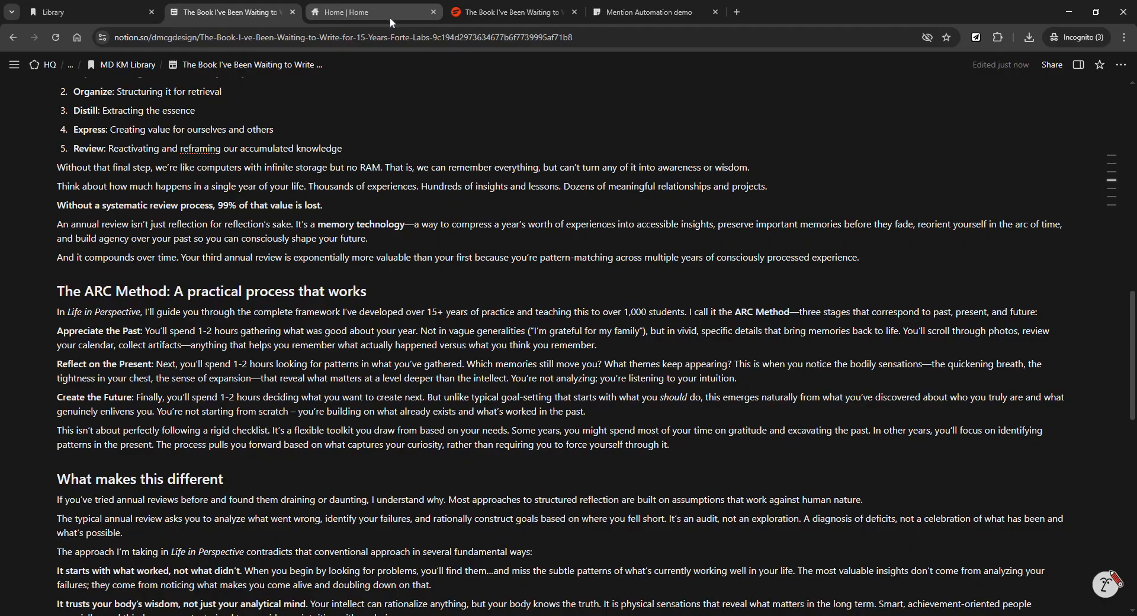
scroll(569, 344, up, 3)
scroll(568, 344, up, 2)
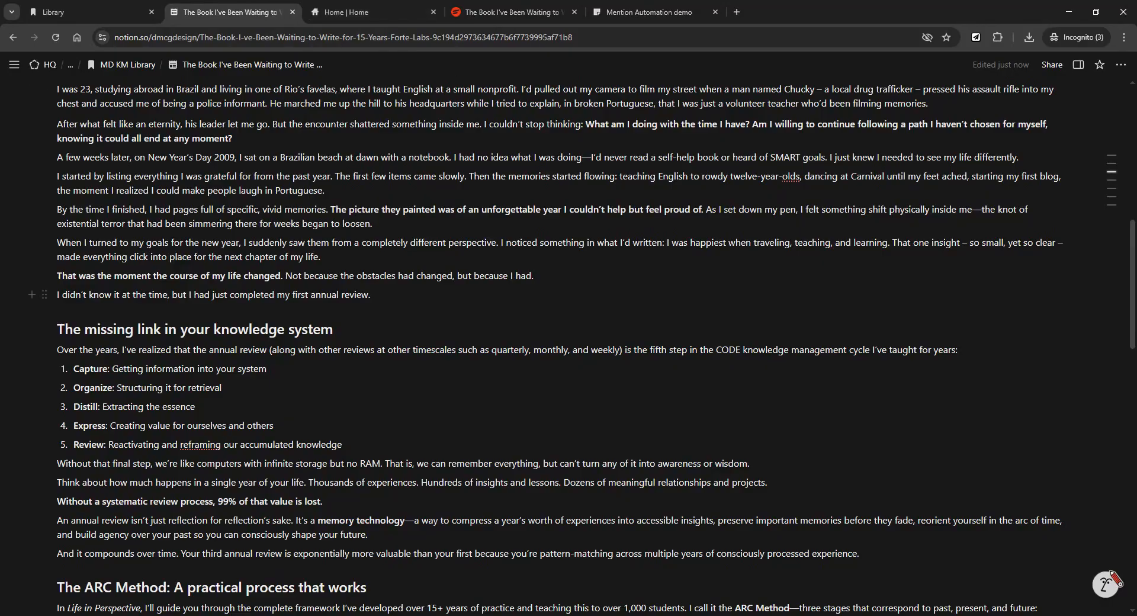
scroll(568, 349, up, 7)
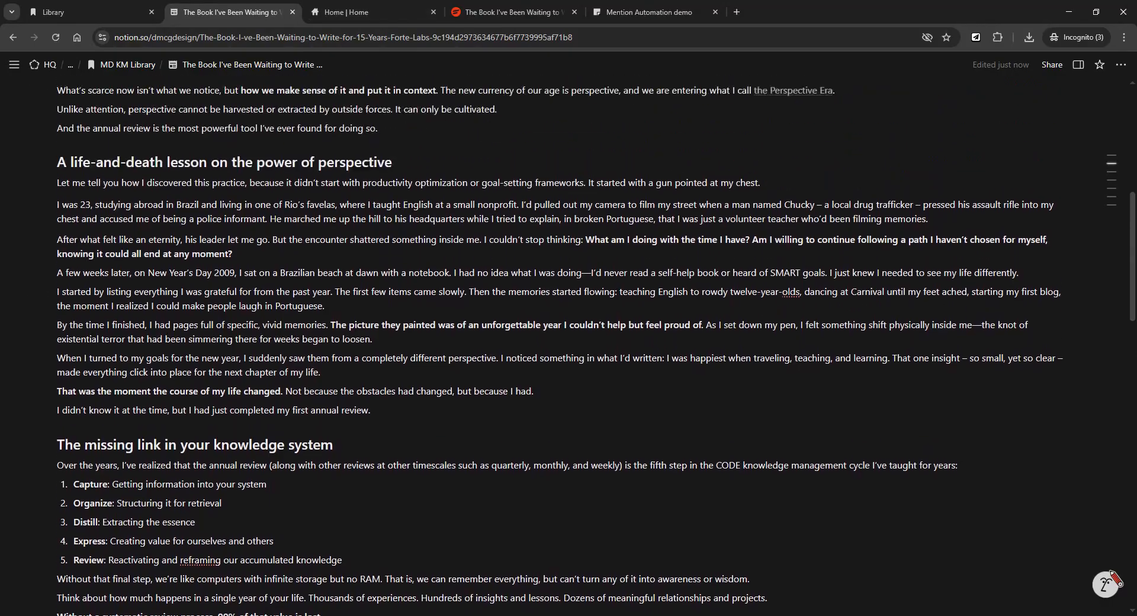
scroll(568, 349, up, 1)
scroll(569, 349, down, 4)
scroll(569, 349, down, 20)
scroll(569, 349, down, 4)
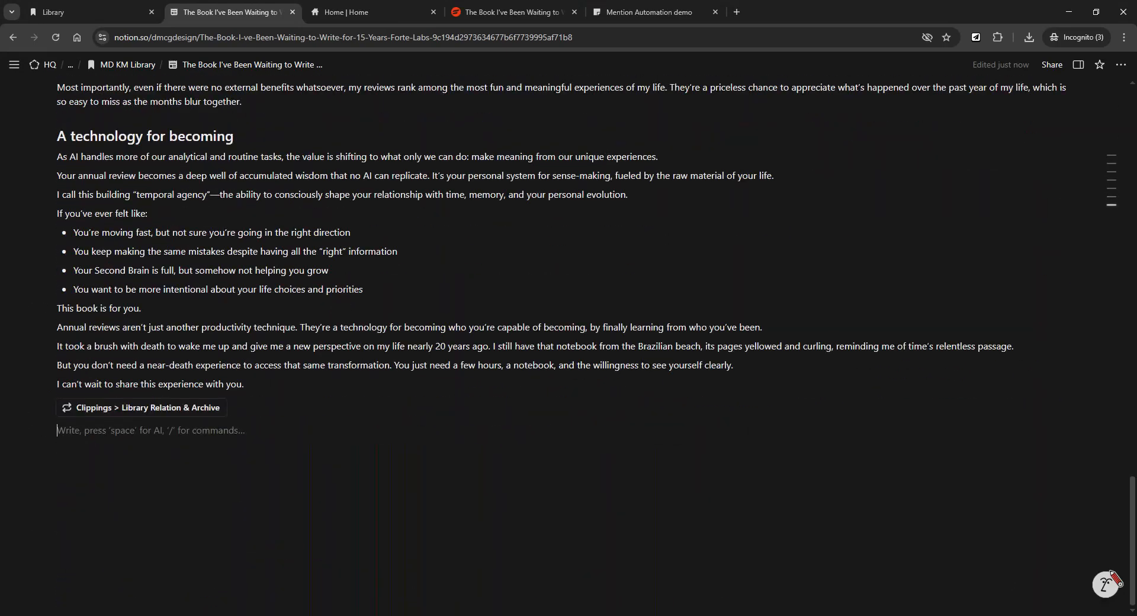
scroll(568, 344, up, 3)
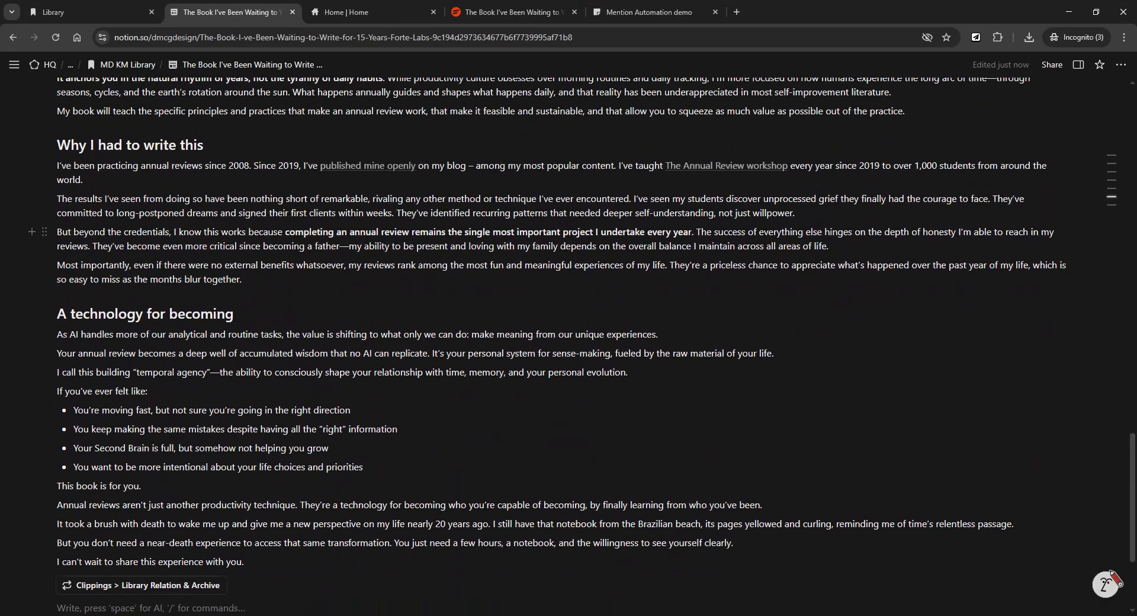
scroll(568, 344, down, 3)
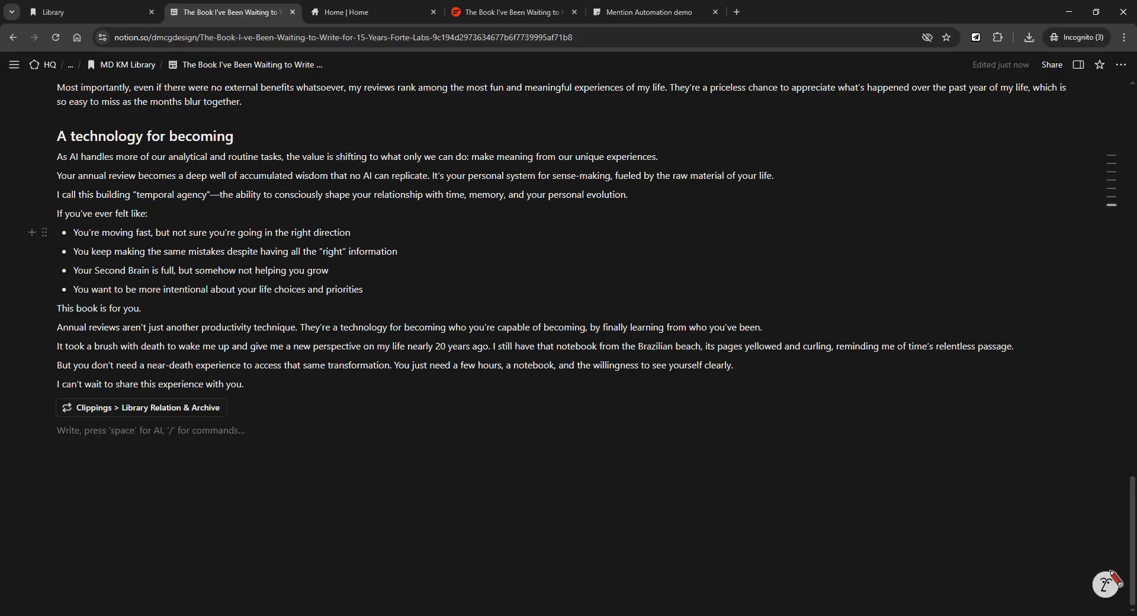
Create a 'Blog Post' subpage under the book page and paste the synced 'Why this matters now' block.
text(/)
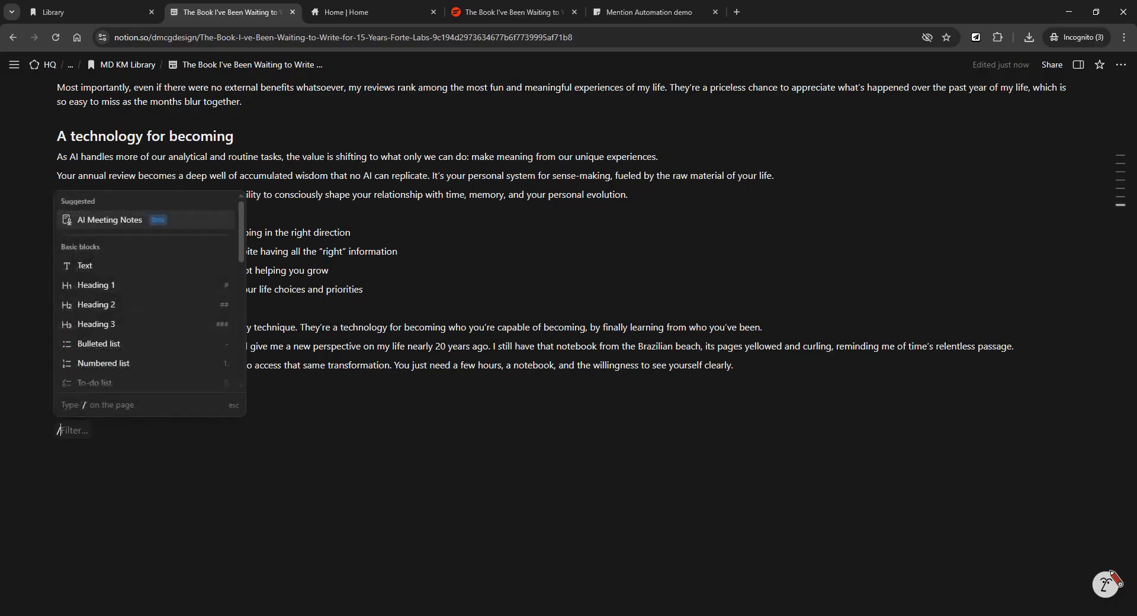
text(page)
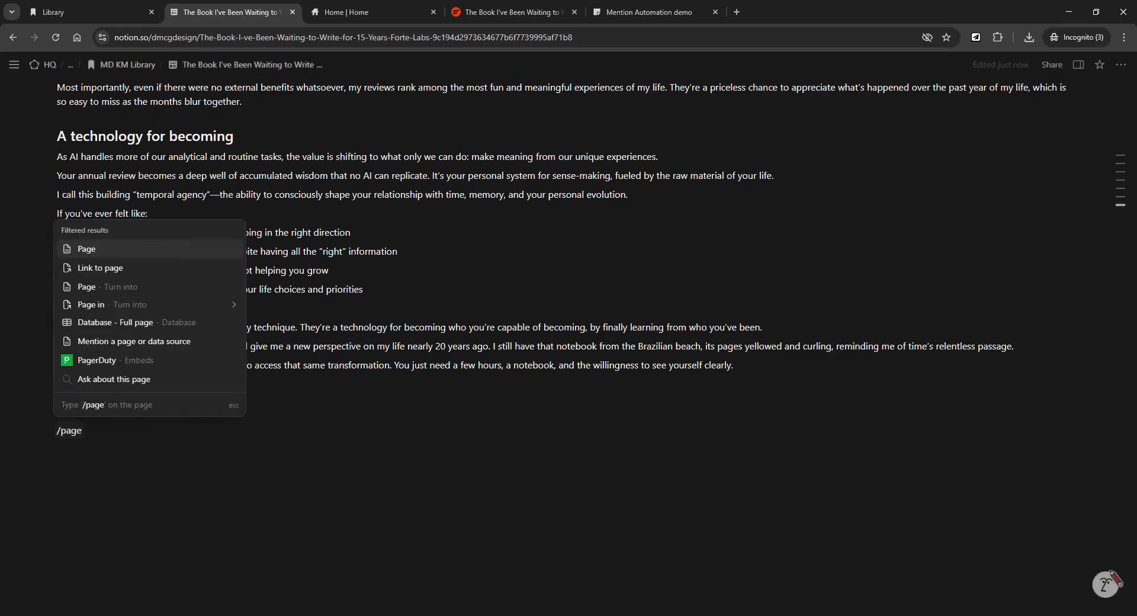
click(134, 255)
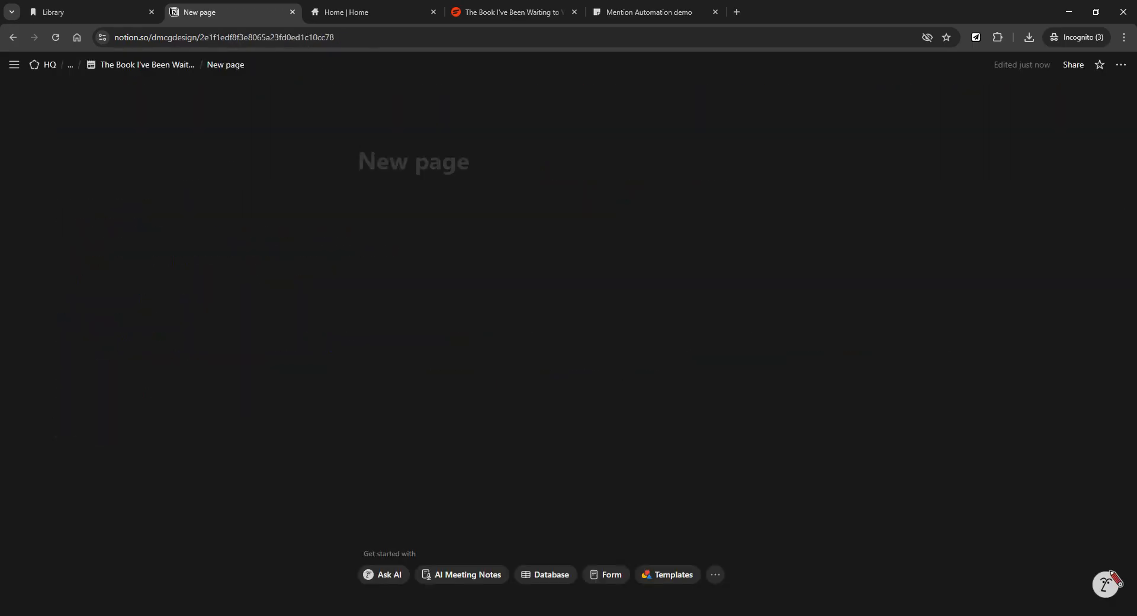
text(Blog )
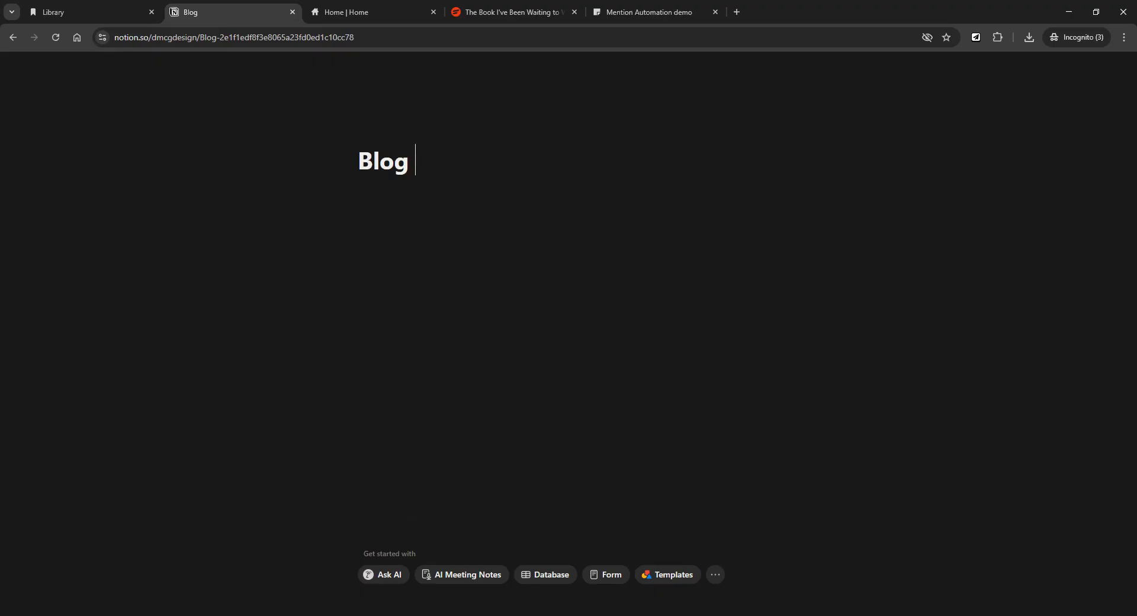
text(Pa)
key(BackSpace)
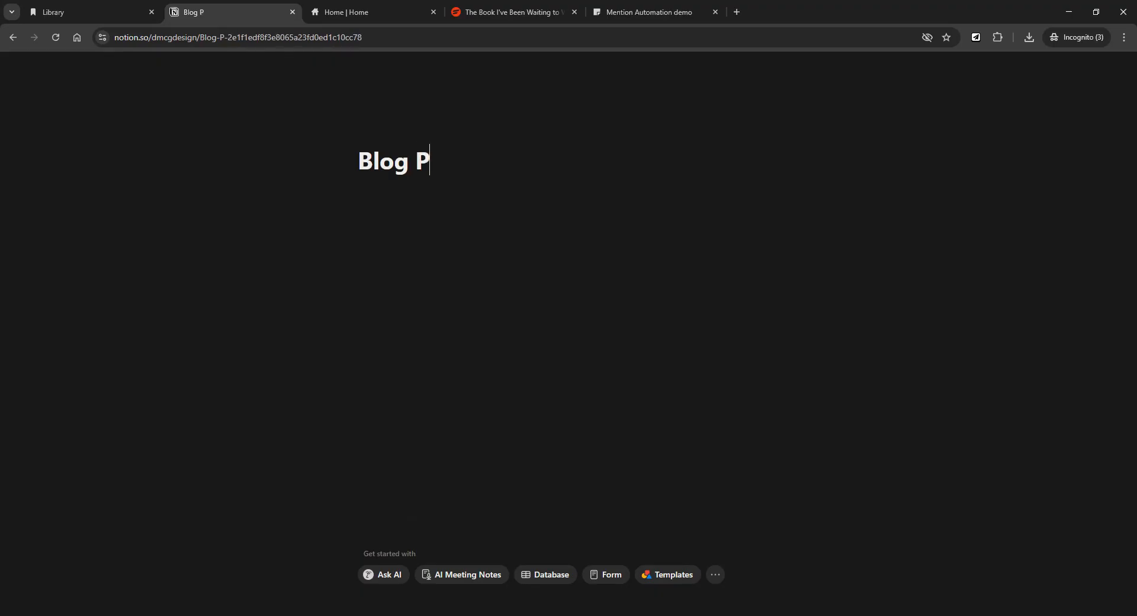
text(ost)
key(Return)
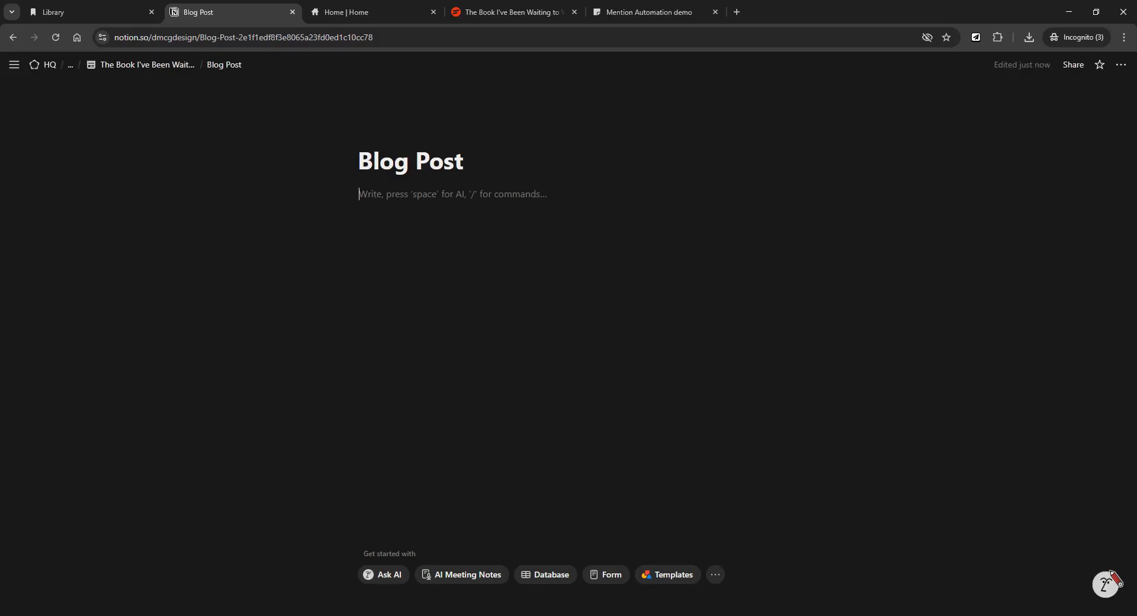
text(We’ve spent the last few decades in what I call the Attention Era—a unique period in history in which human attention became the scarcest resource, and thus the most valuable. Every hour of every day has been transformed into a unit of consumption. Our attention is bought and sold by the second, fragmenting our mind into tiny pieces so that it can be monetized more efficiently. But I believe we’re reaching the end of the Attention Era, because we’ve fully exploited that scarce resource. The average person now checks their phone 96 times per day—once every 10 minutes. There are simply no more pockets of attention left to harvest. What’s scarce now isn’t what we notice, but how we make sense of it and put it in context. The new currency of our age is perspective, and we are entering what I call the Perspective Era. Unlike attention, perspective cannot be harvested or extracted by outside forces. It can only be cultivated. And the annual review is the most powerful tool I’ve ever found for doing so.)
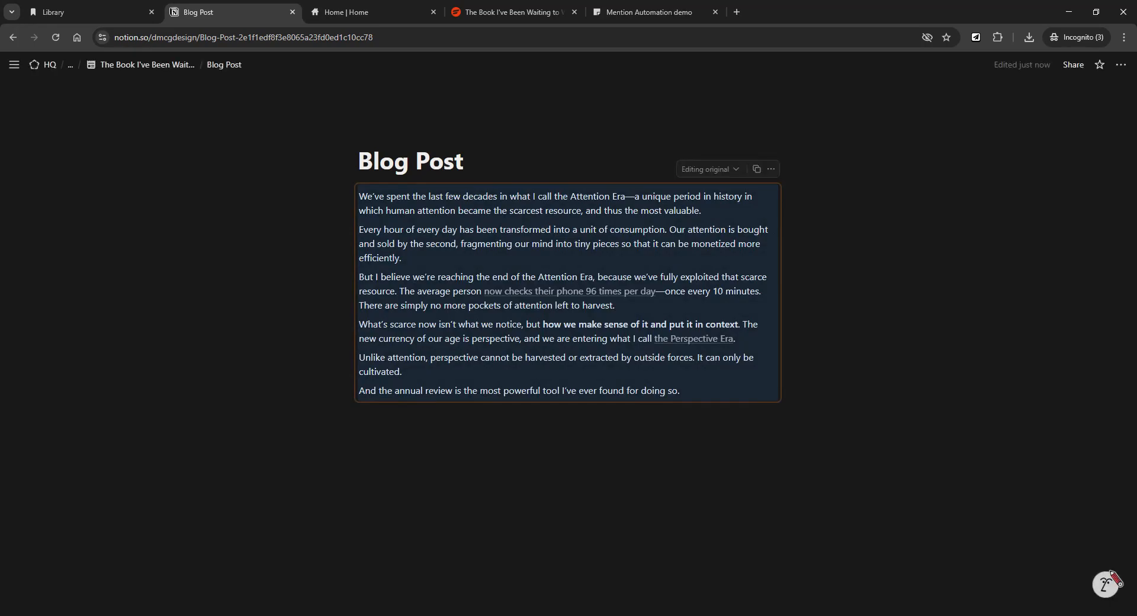
key(Return)
click(466, 162)
Add the lines 'Blog content' above and 'More blog content' below the synced block.
key(Return)
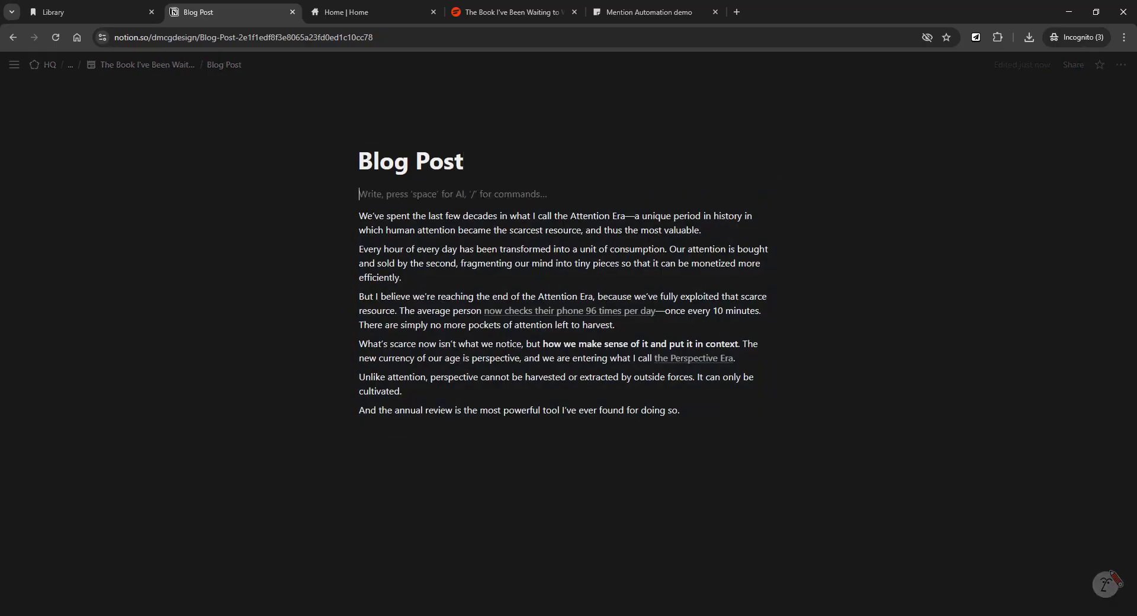
text(Blog content)
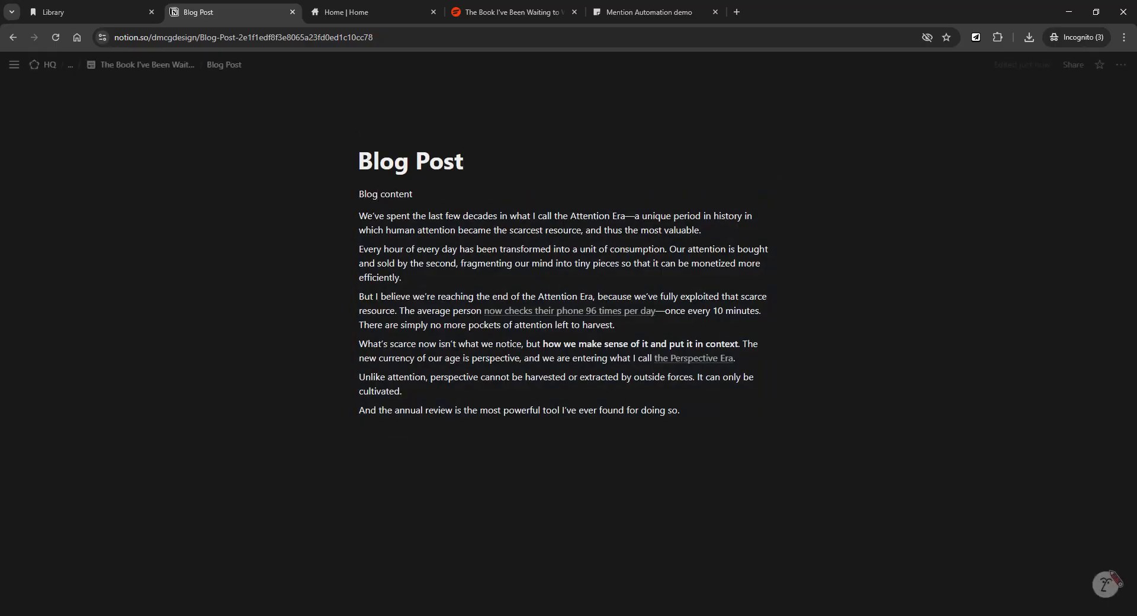
click(362, 431)
text(More blog content)
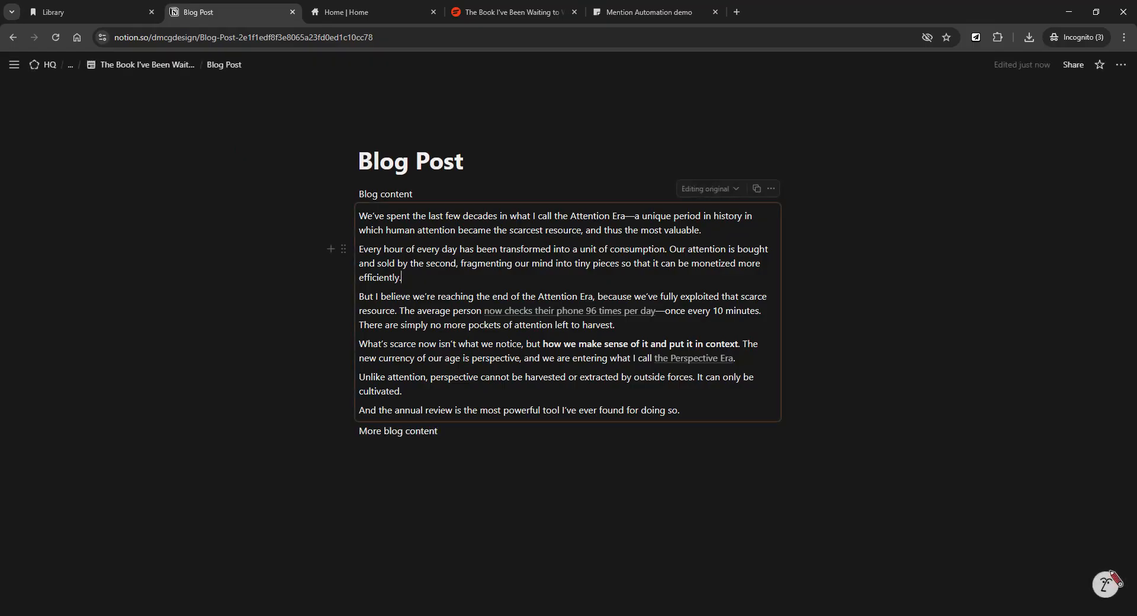
Turn all the synced paragraphs into Quote blocks.
click(681, 410)
drag(681, 410, 359, 215)
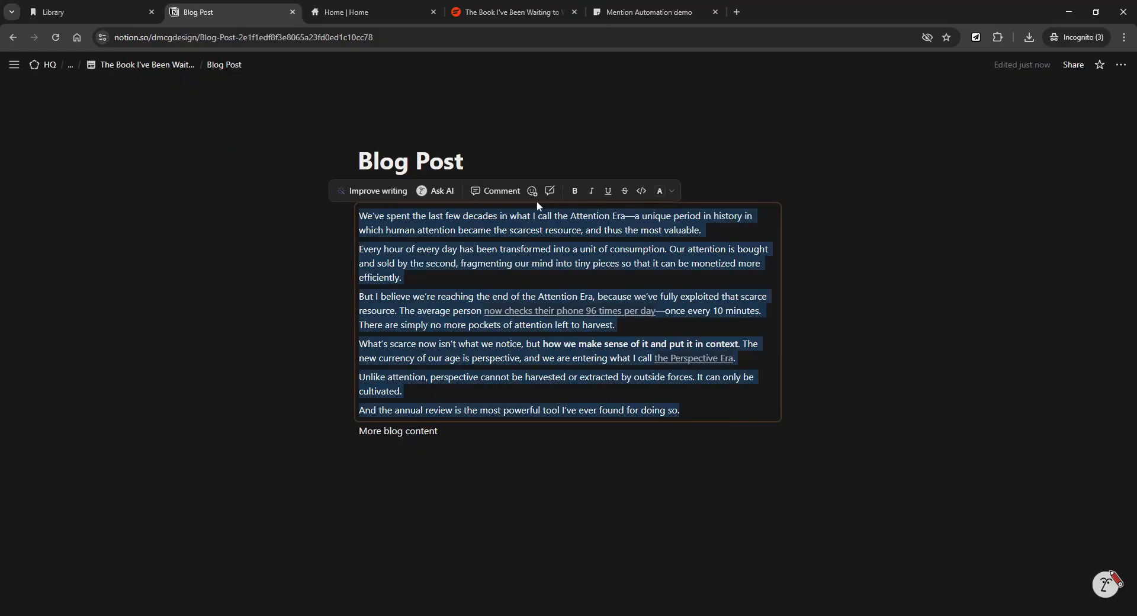
click(672, 191)
click(676, 161)
drag(764, 410, 357, 228)
click(343, 215)
mouse_move(251, 168)
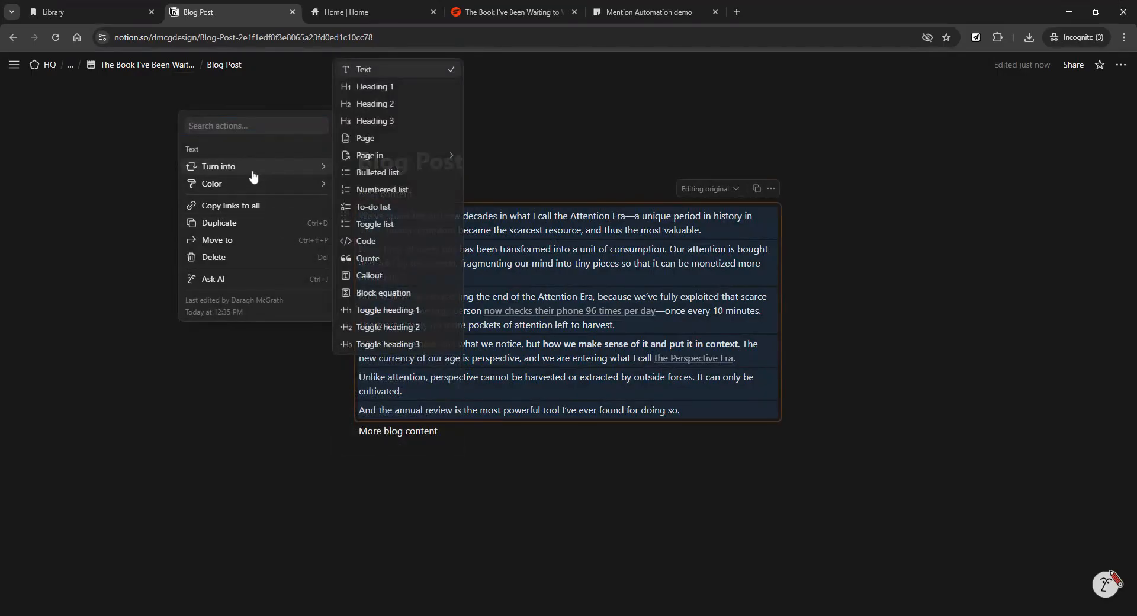
click(369, 258)
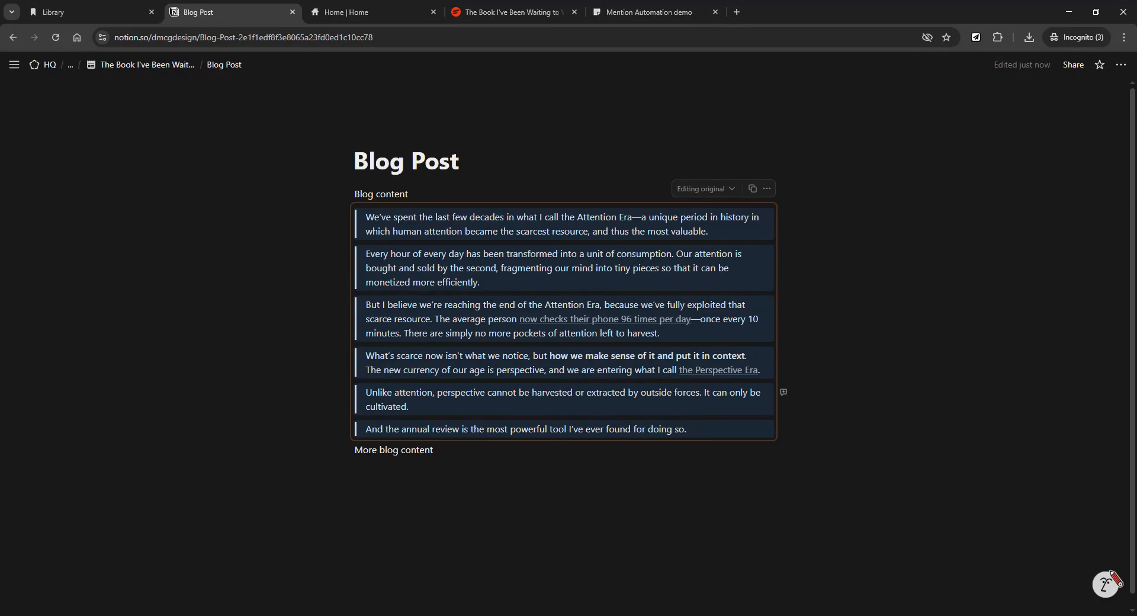
Undo the quote conversion, start a bulleted line in the synced block, then open Mention Automation demo.
key(ctrl+z)
click(521, 264)
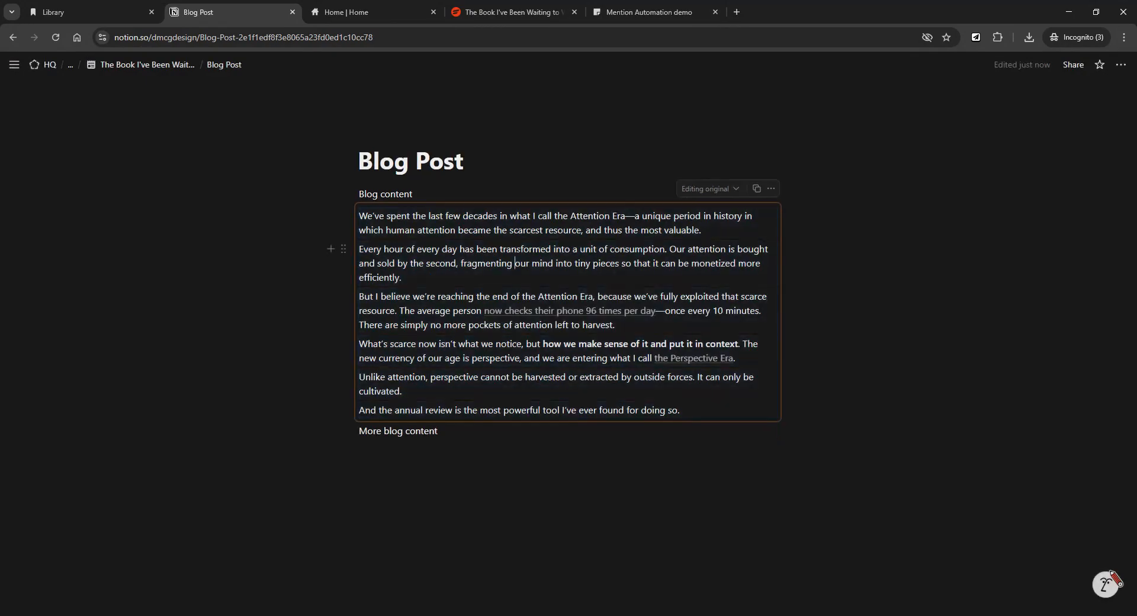
click(685, 411)
key(Return)
text(-)
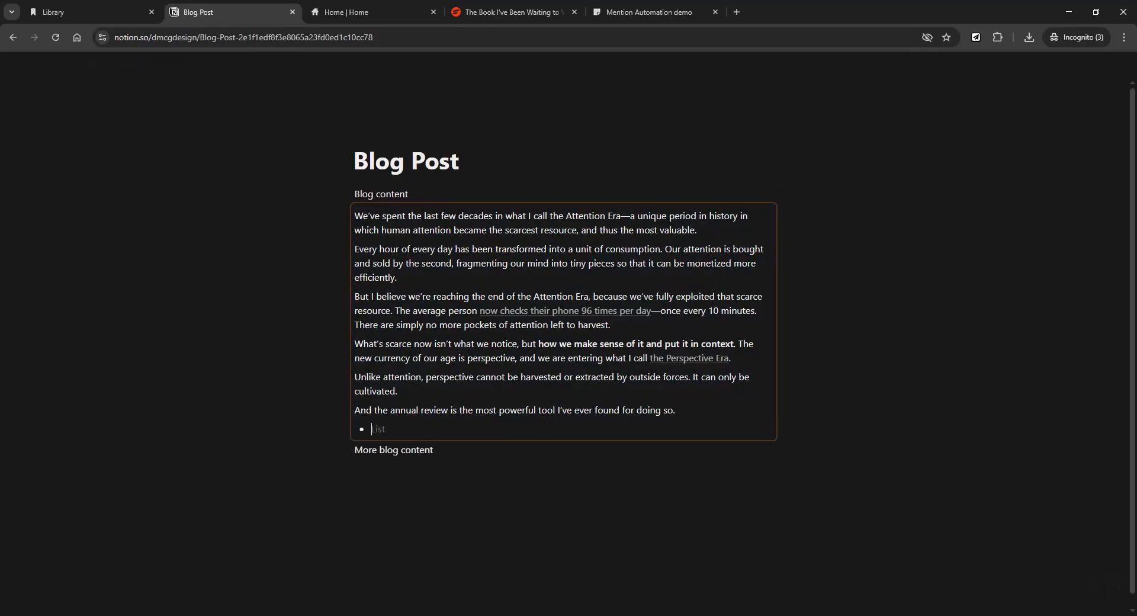
key(BackSpace)
text(-)
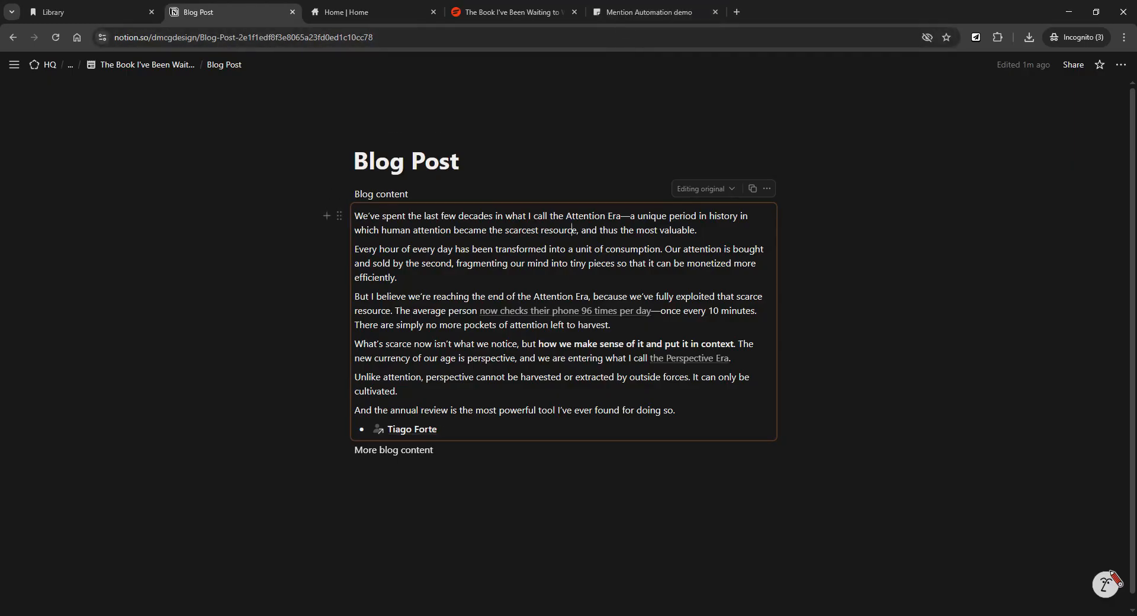
click(617, 14)
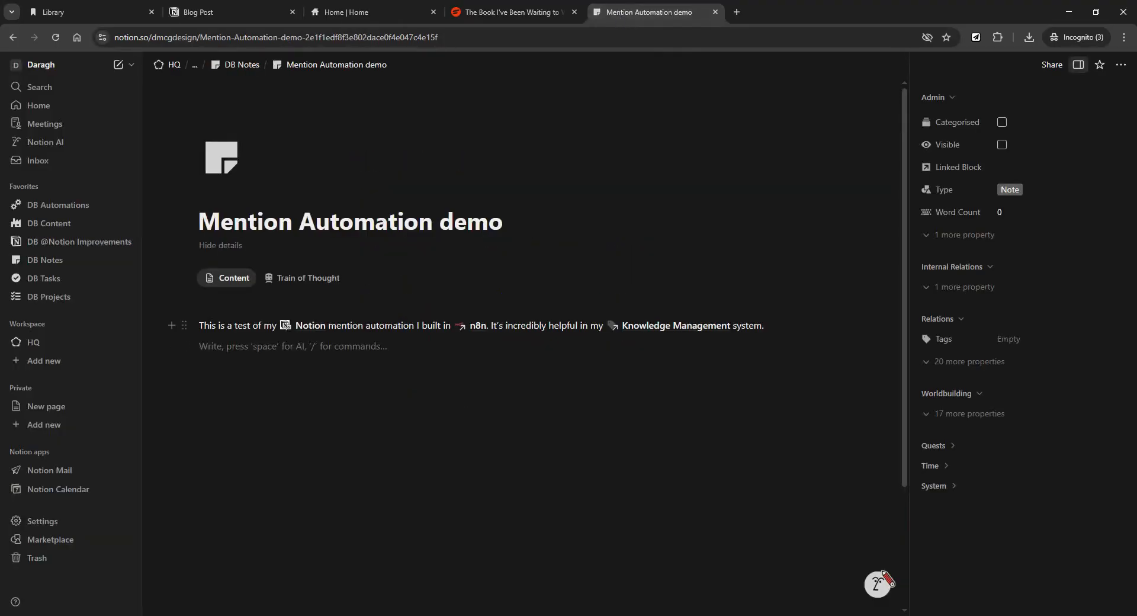
Select the demo paragraph as a block and copy its block link with Alt+Shift+L.
key(BackSpace)
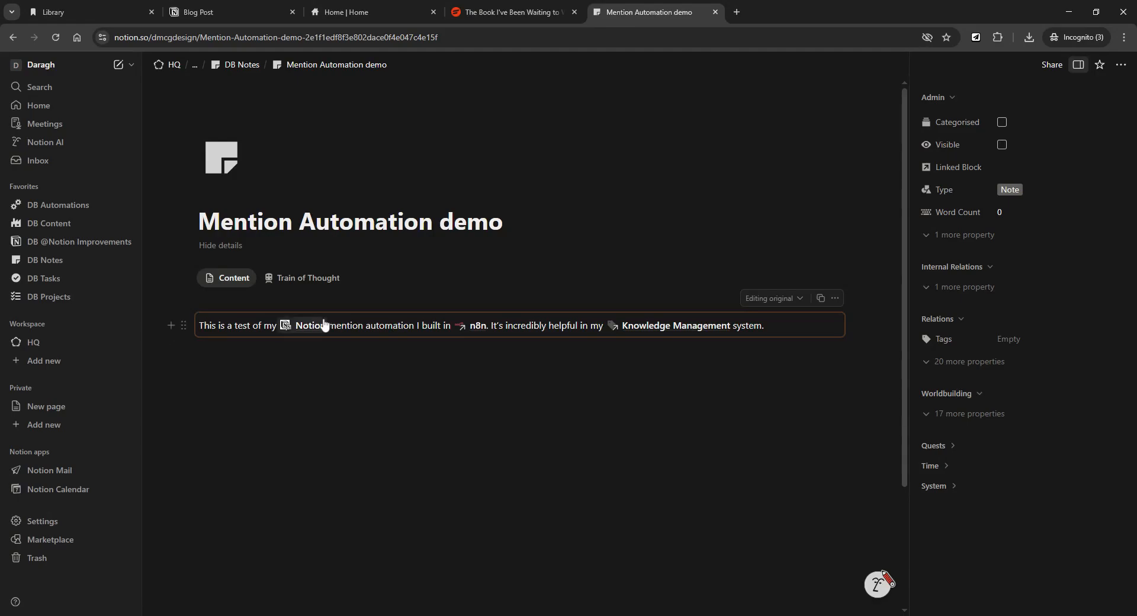
mouse_move(306, 331)
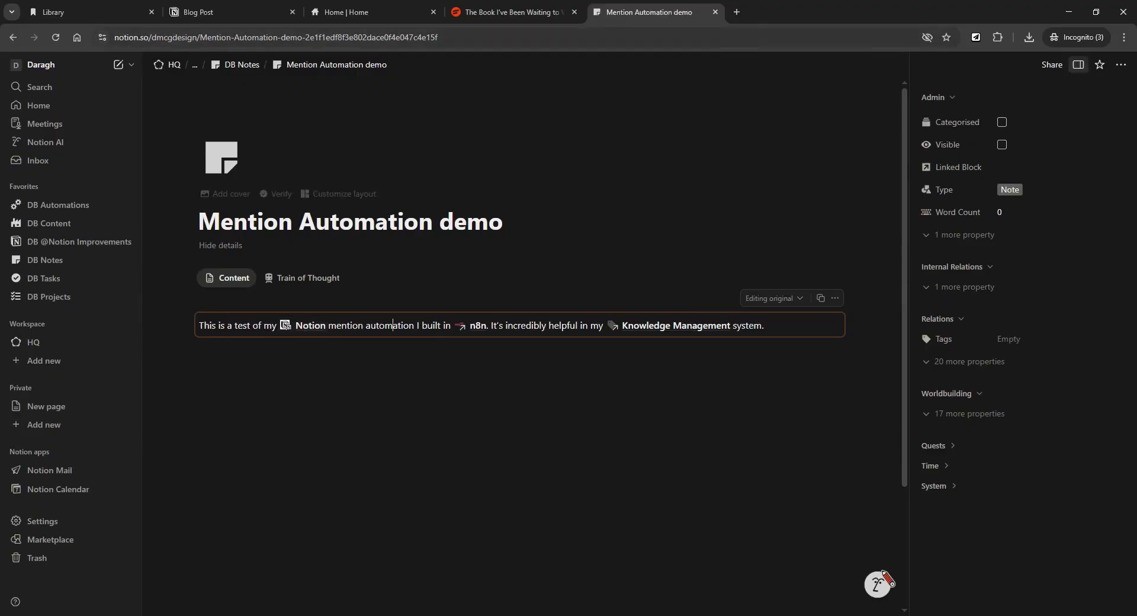
scroll(521, 325, down, 2)
scroll(392, 325, up, 2)
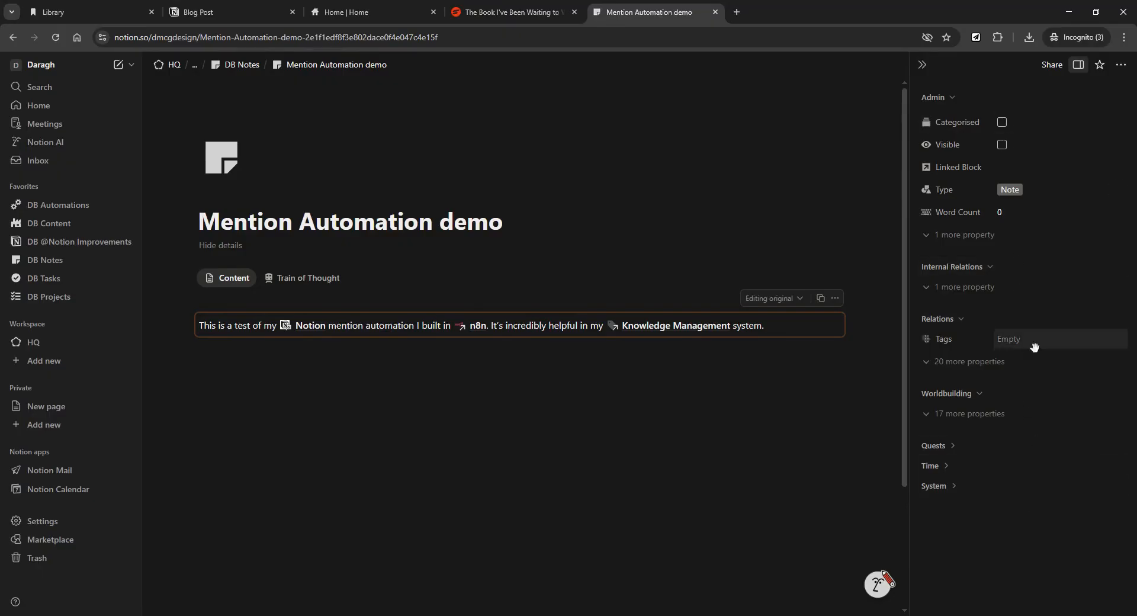
click(199, 347)
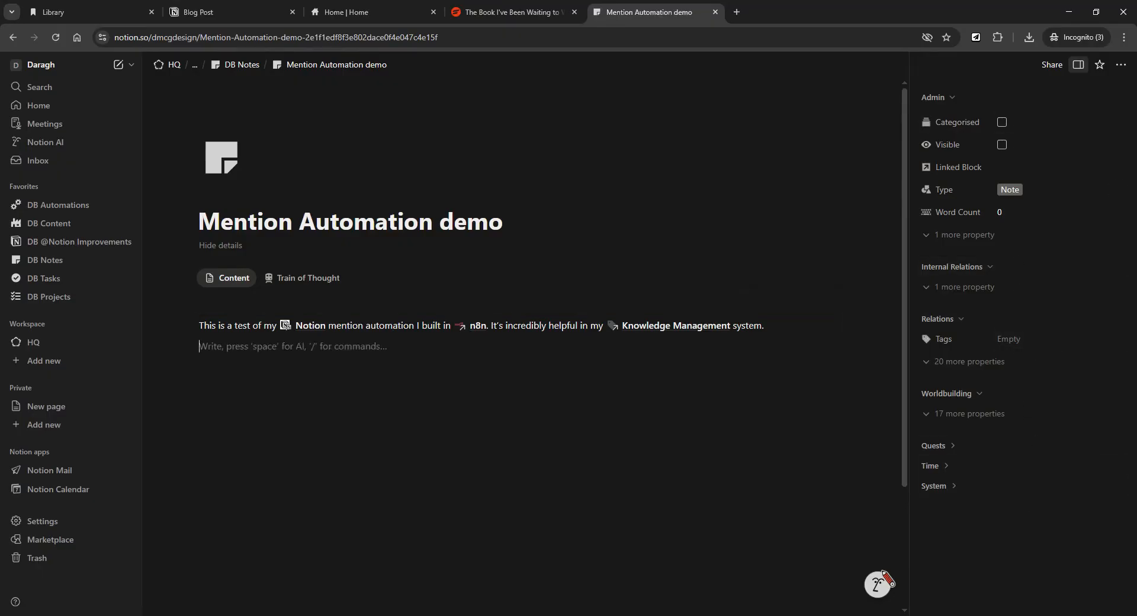
key(BackSpace)
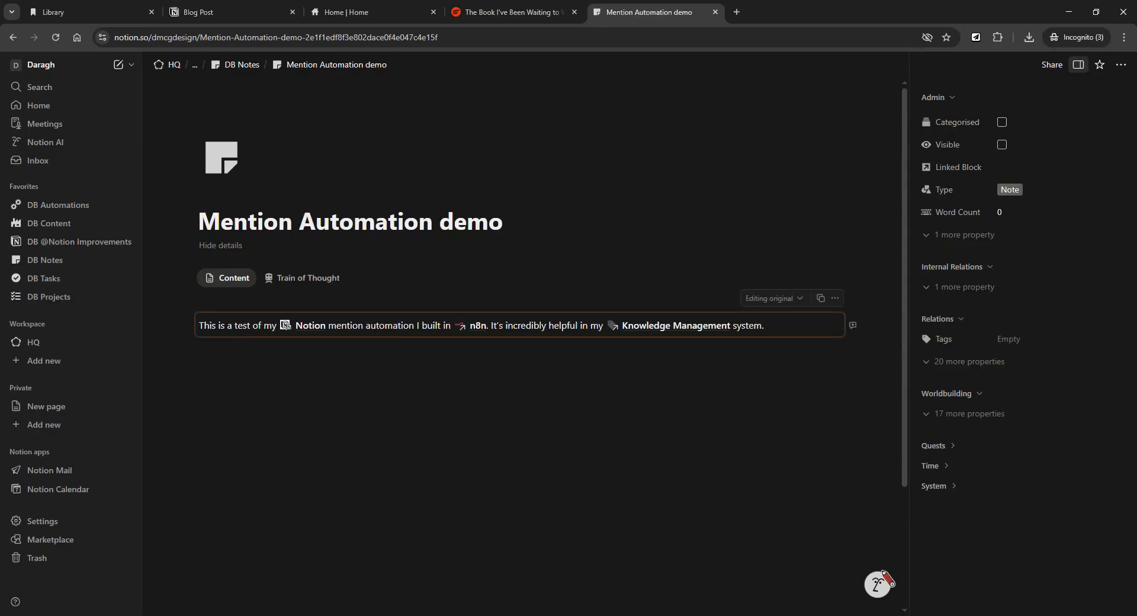
key(alt+shift+l)
Paste the copied block link into the empty Linked Block property and confirm it.
click(1013, 169)
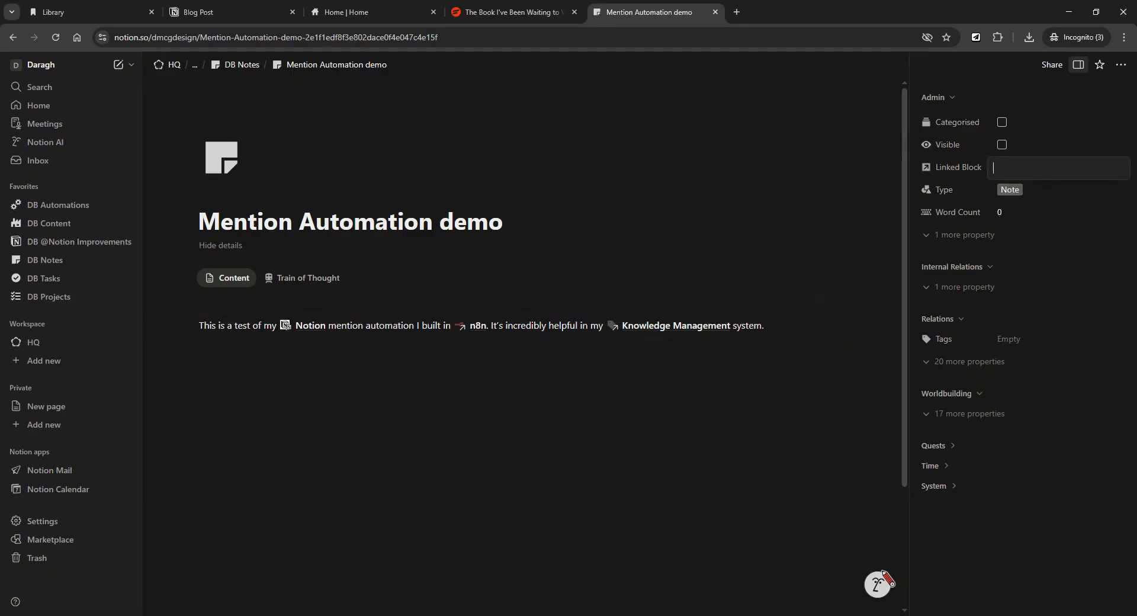
key(ctrl+v)
key(Return)
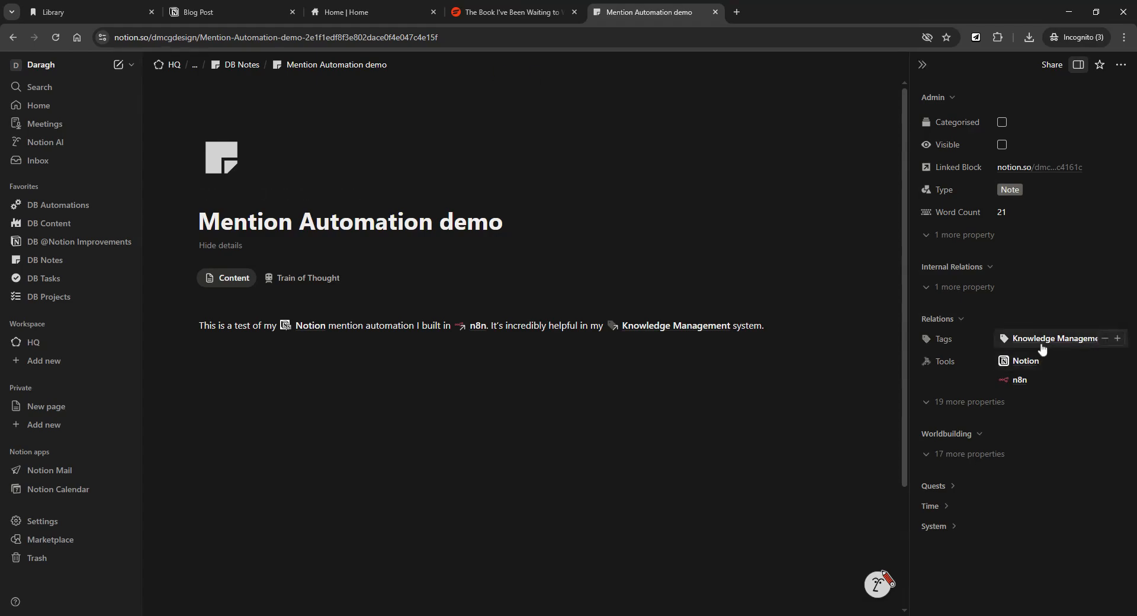
Switch to the Library page and close the article's side preview.
click(101, 13)
scroll(600, 390, up, 2)
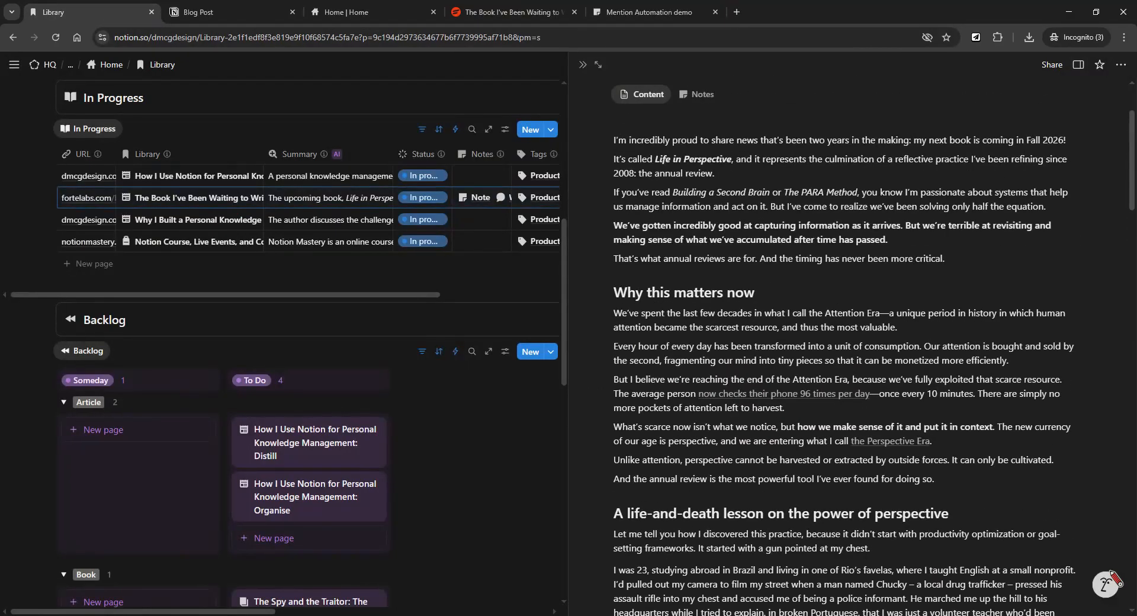
click(584, 65)
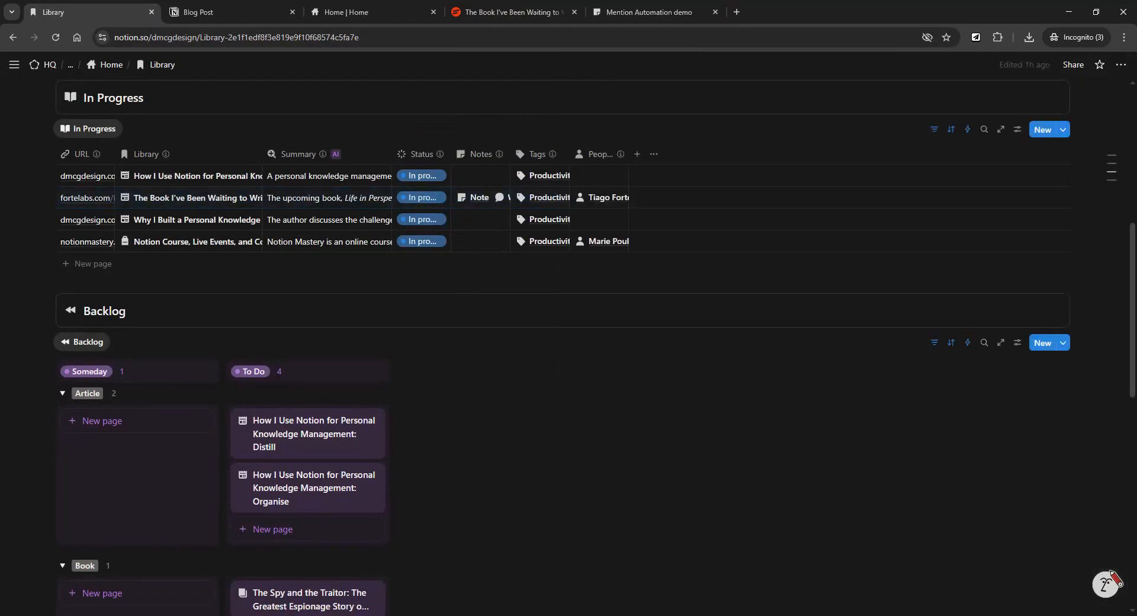
scroll(569, 349, up, 5)
scroll(568, 349, down, 5)
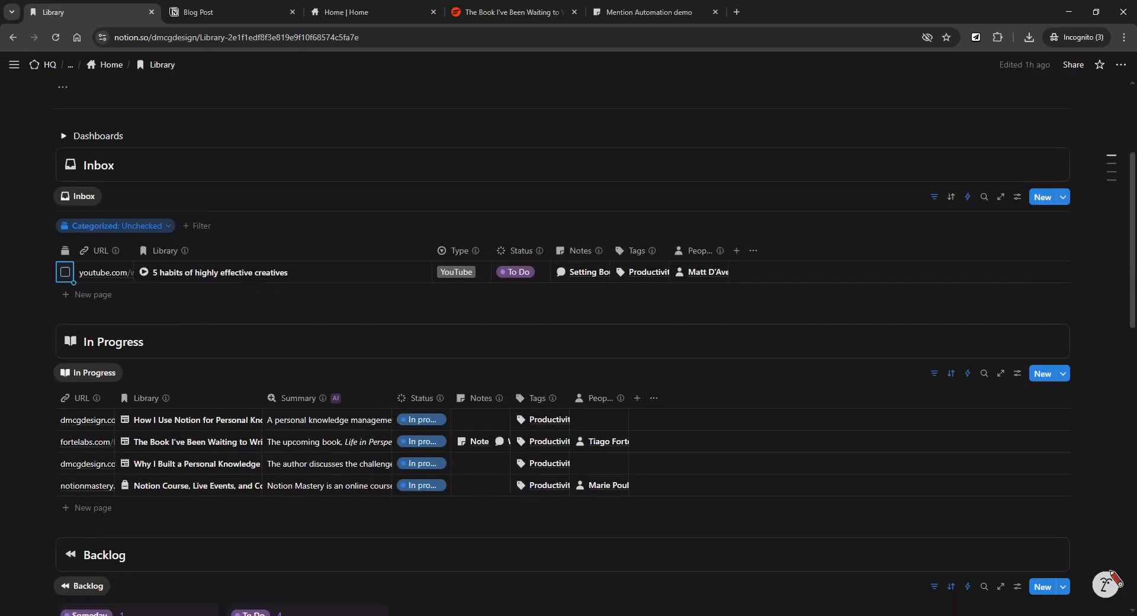
scroll(568, 349, up, 5)
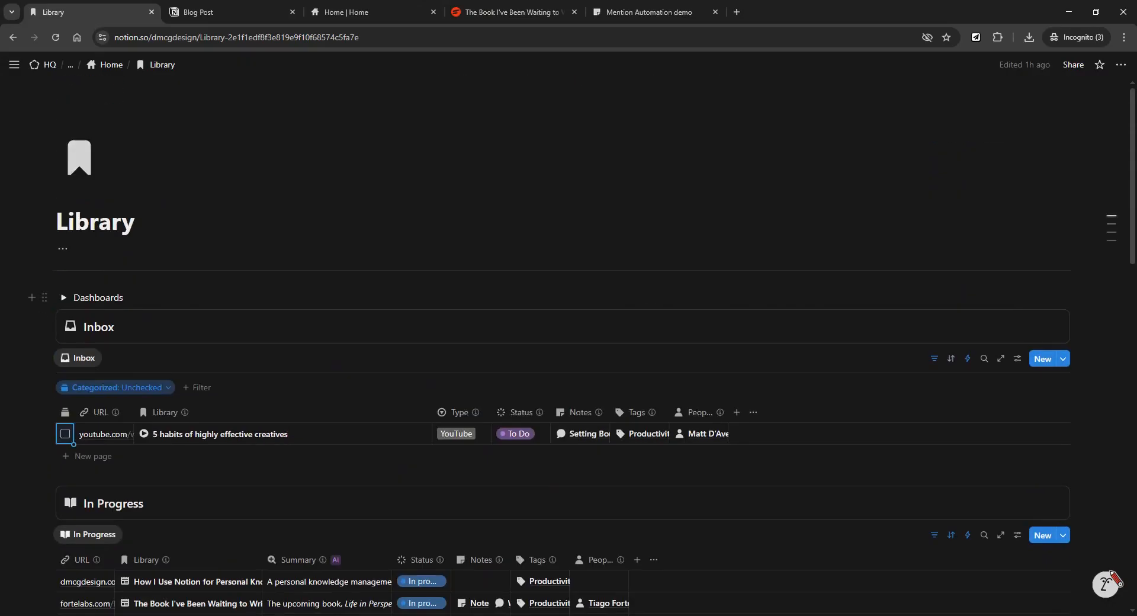
Go back to the Home page and open the Notes hub under Hubs.
click(110, 65)
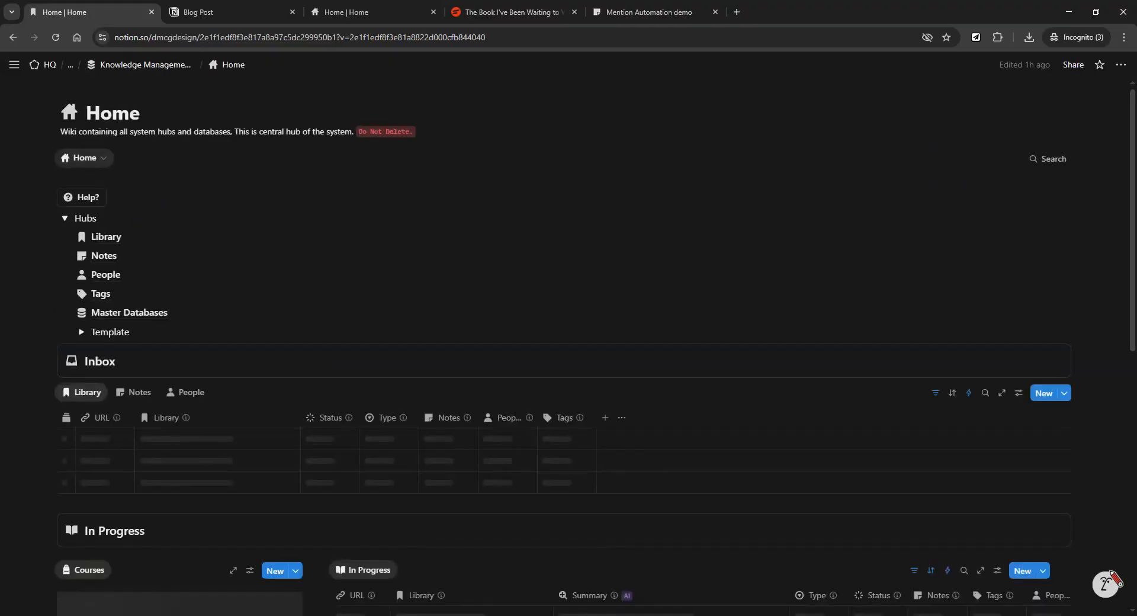
scroll(113, 232, down, 1)
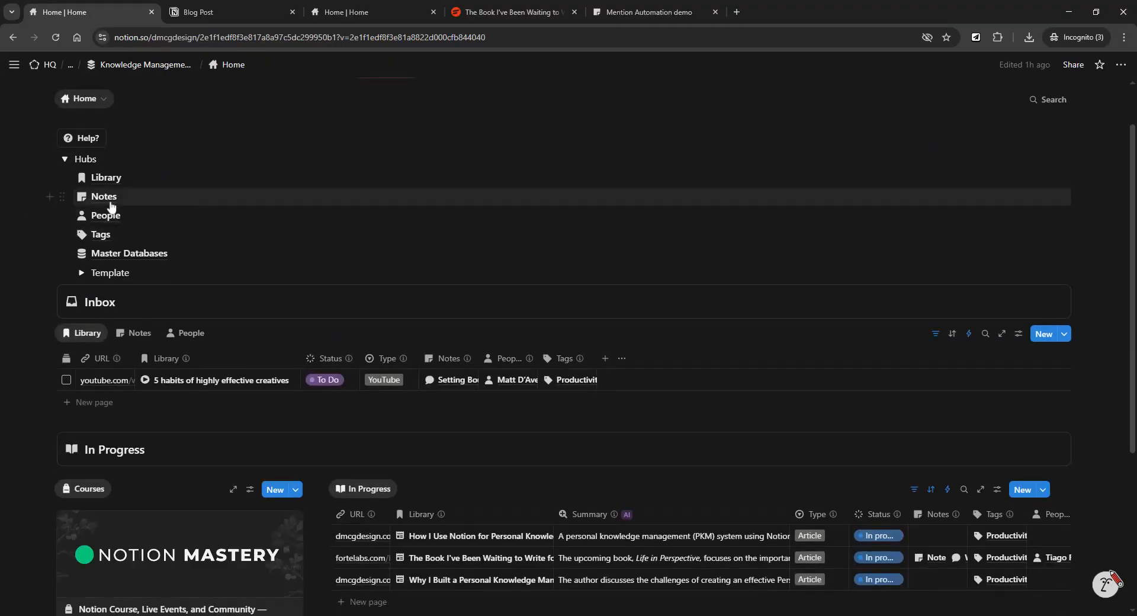
click(111, 201)
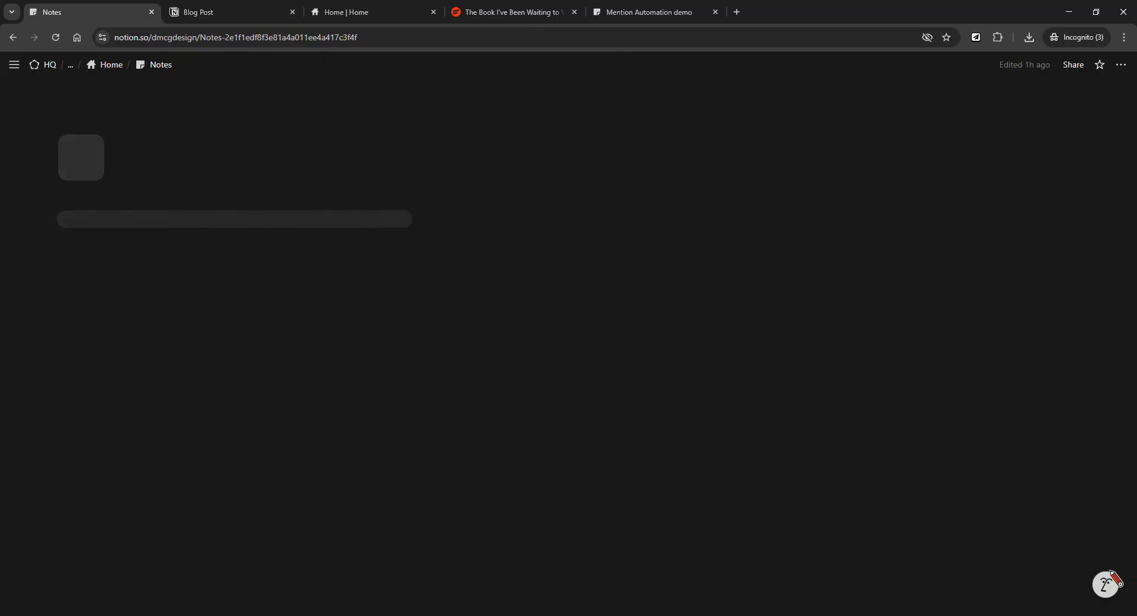
scroll(393, 272, down, 4)
scroll(563, 355, up, 3)
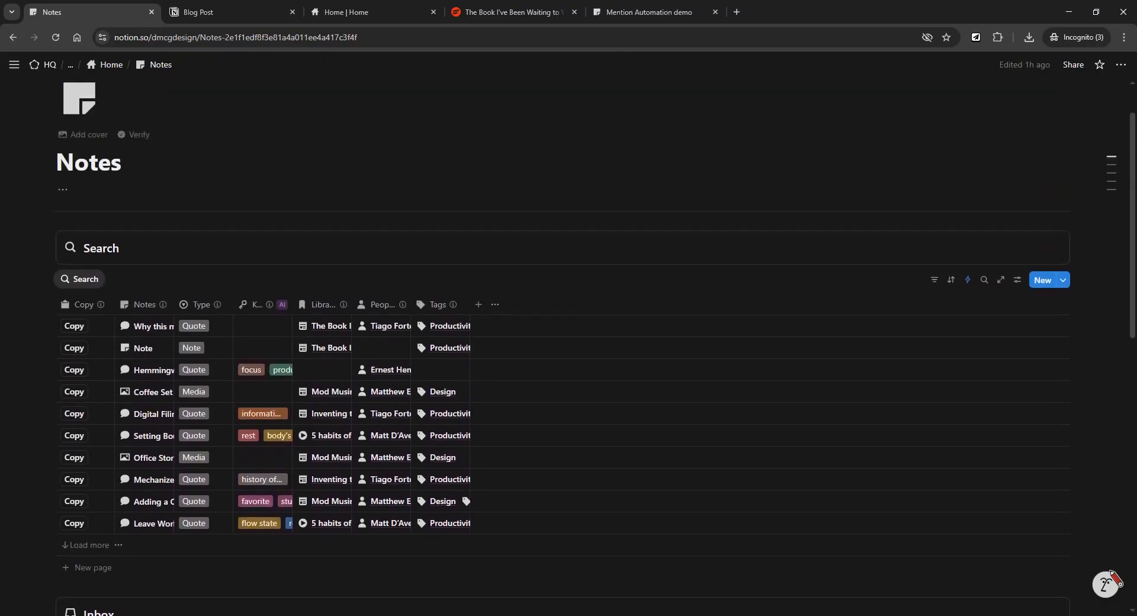
scroll(563, 356, down, 1)
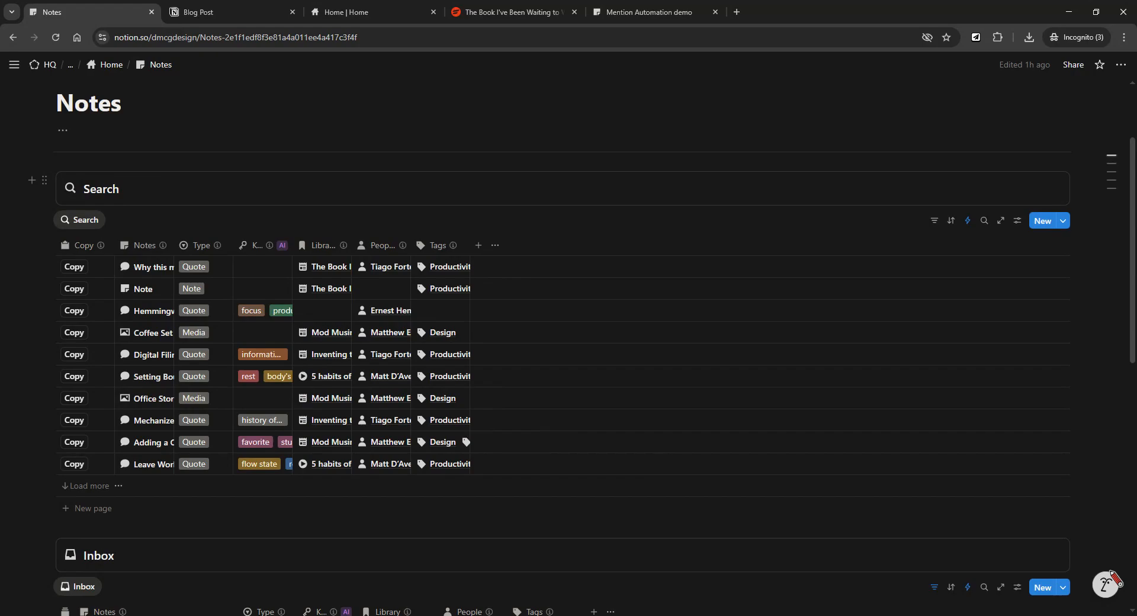
scroll(286, 180, down, 1)
scroll(287, 180, up, 1)
scroll(361, 264, down, 6)
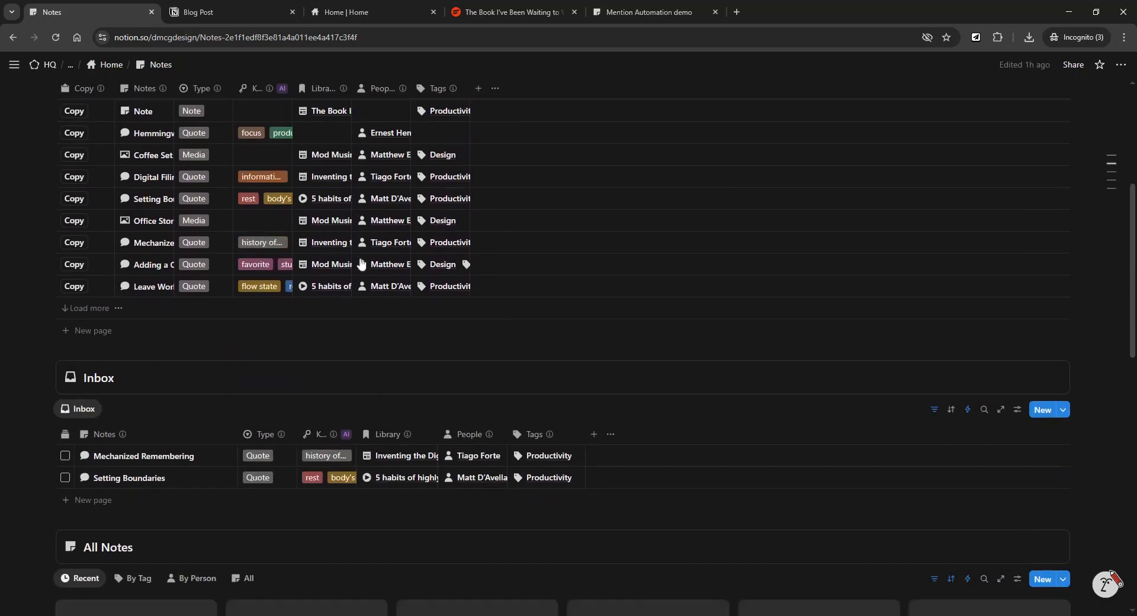
scroll(362, 263, up, 5)
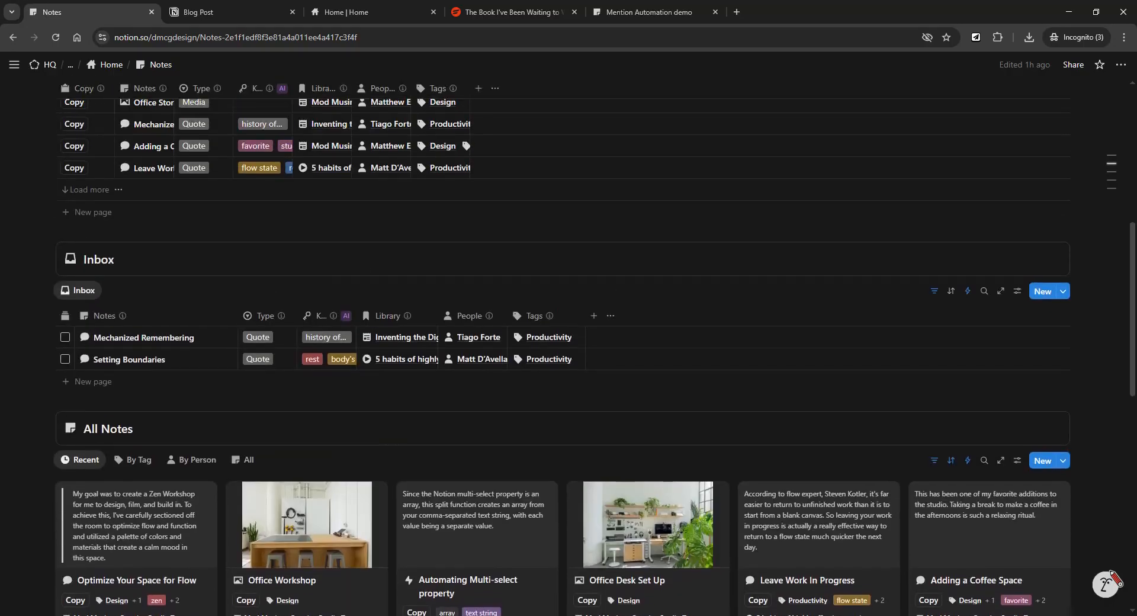
scroll(627, 421, up, 4)
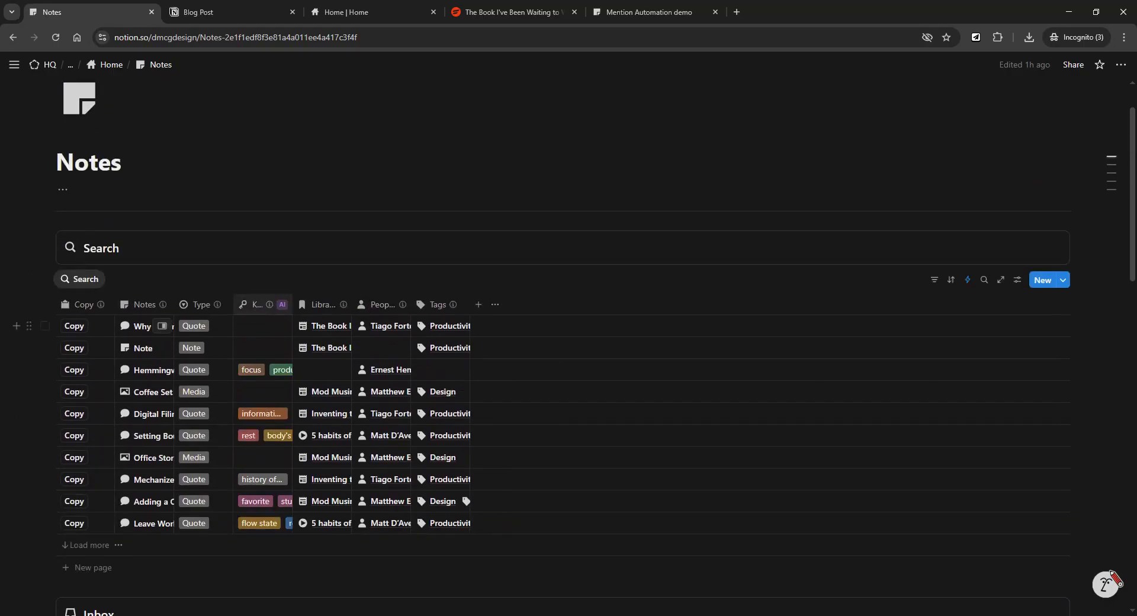
Show the Notes table's filters, then open and dismiss the Tags and Type filter choices.
click(934, 286)
click(328, 314)
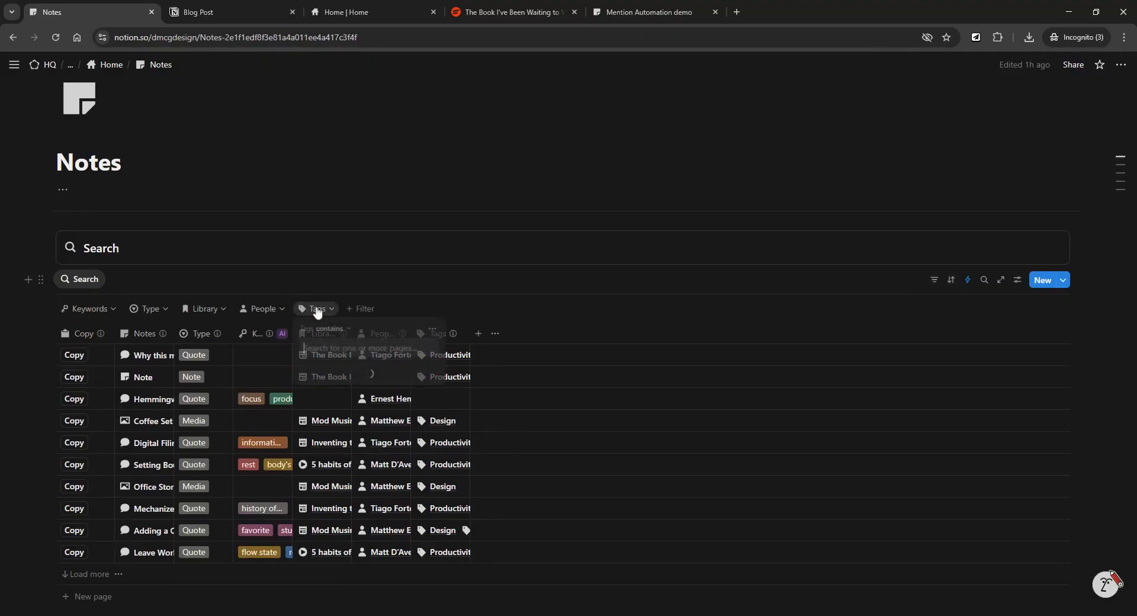
key(Escape)
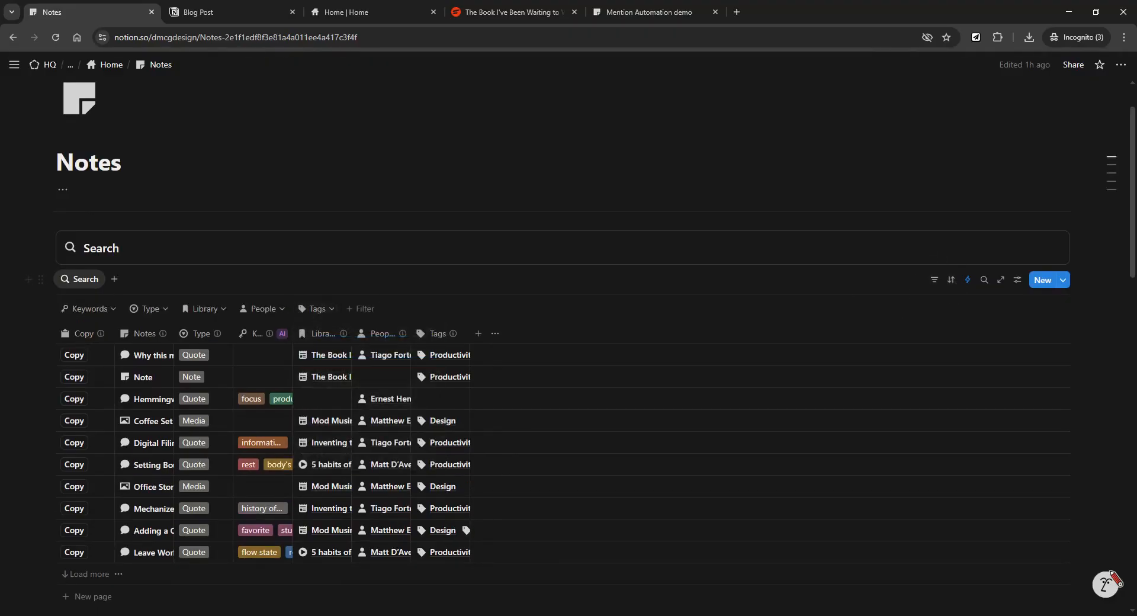
click(155, 312)
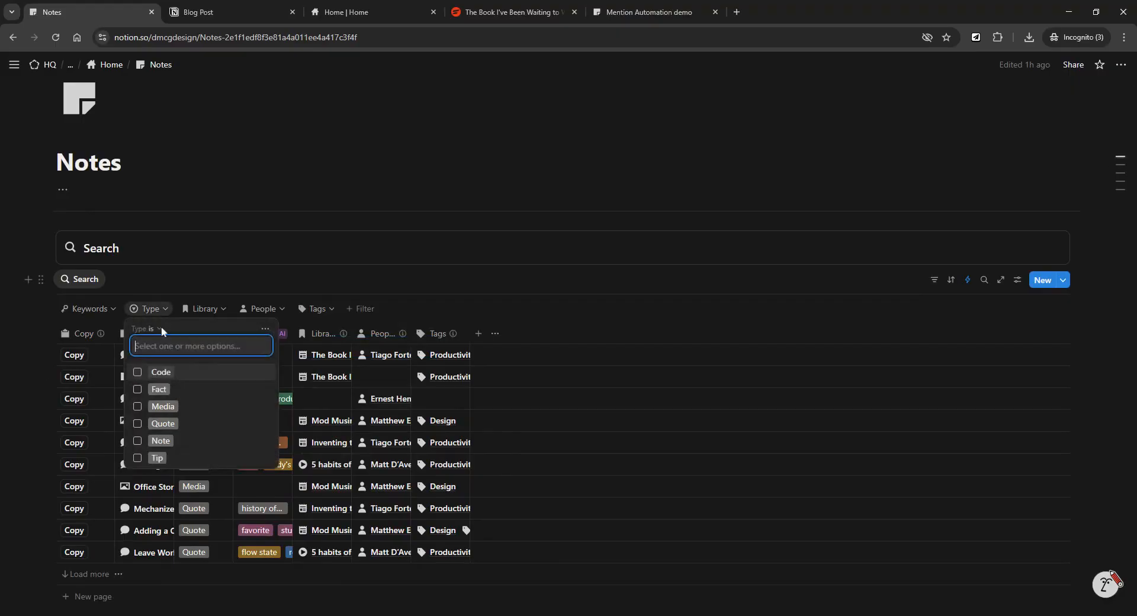
key(Escape)
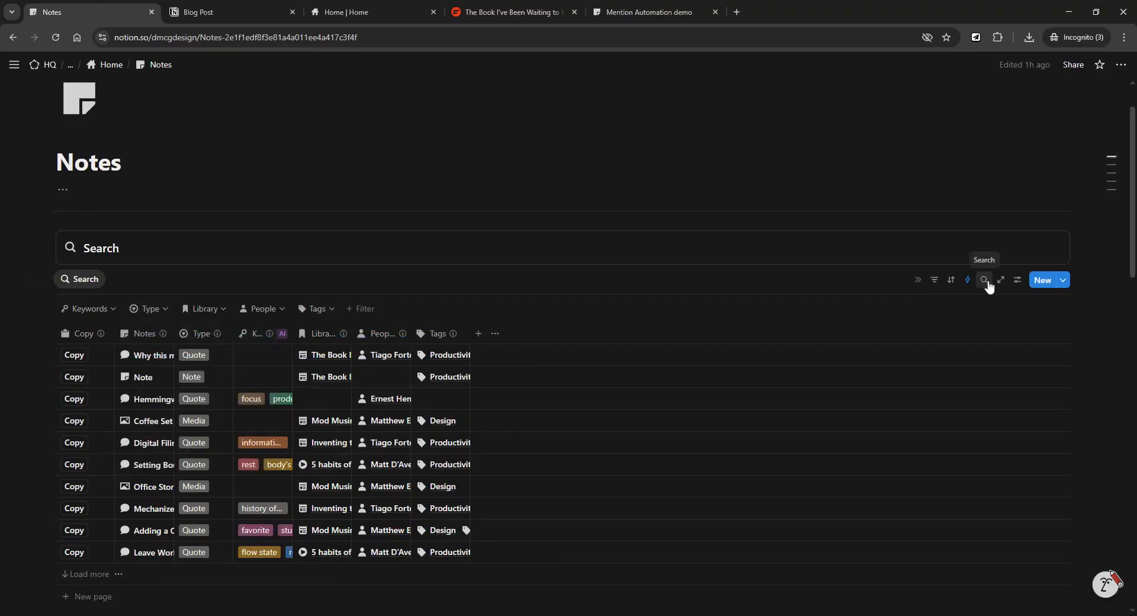
Scroll past the Inbox to the All Notes gallery with its eight note cards.
scroll(569, 350, down, 1)
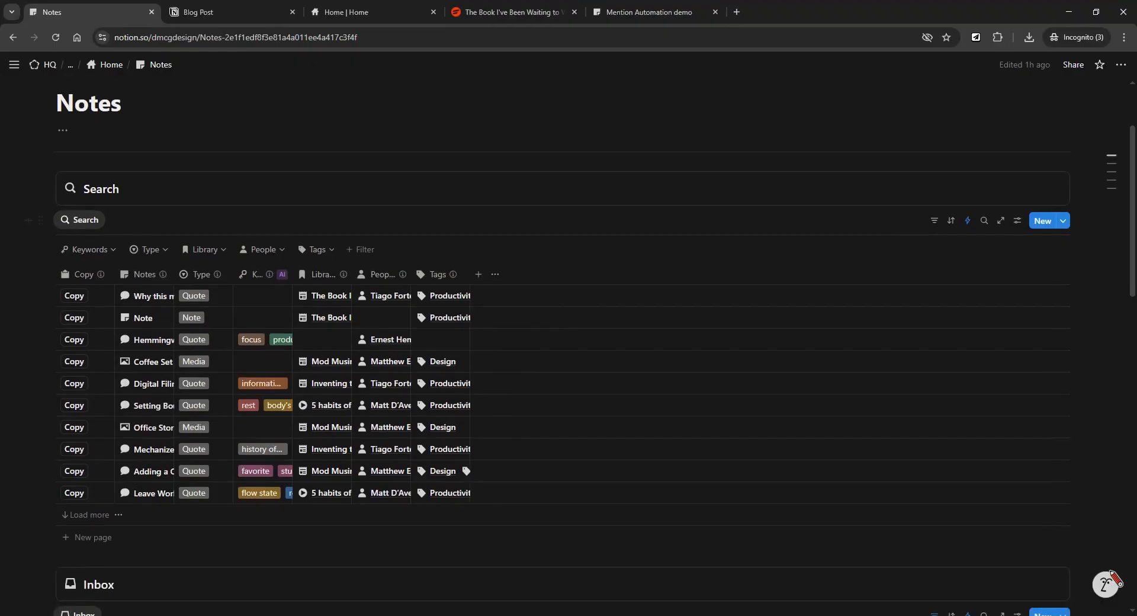
scroll(568, 350, up, 1)
scroll(569, 350, down, 2)
scroll(568, 350, down, 4)
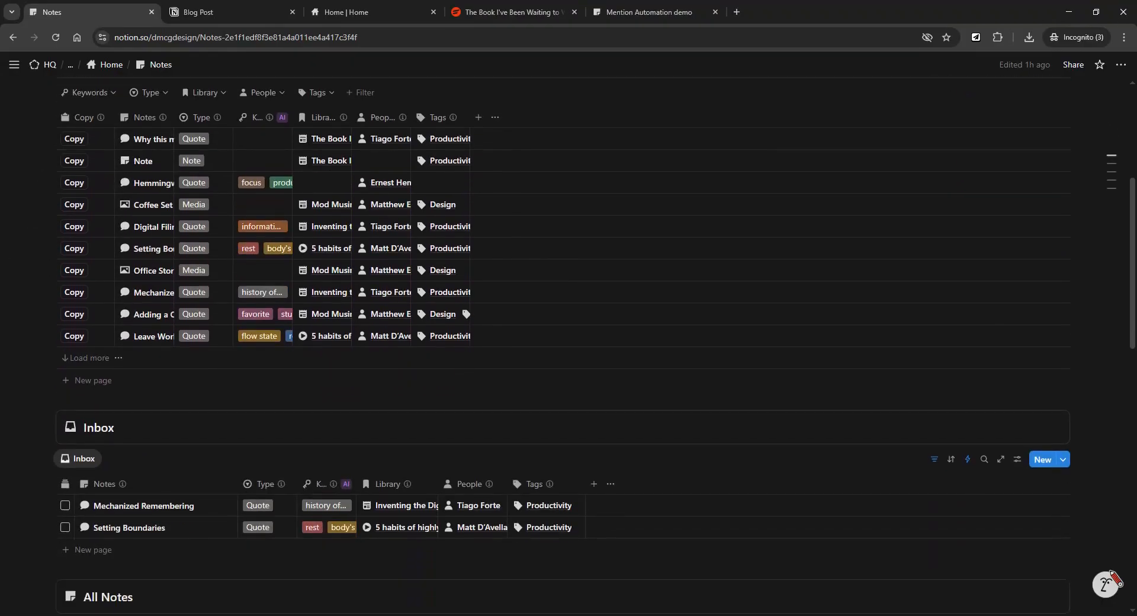
scroll(568, 350, up, 2)
scroll(568, 349, down, 2)
scroll(568, 350, down, 1)
scroll(142, 217, down, 3)
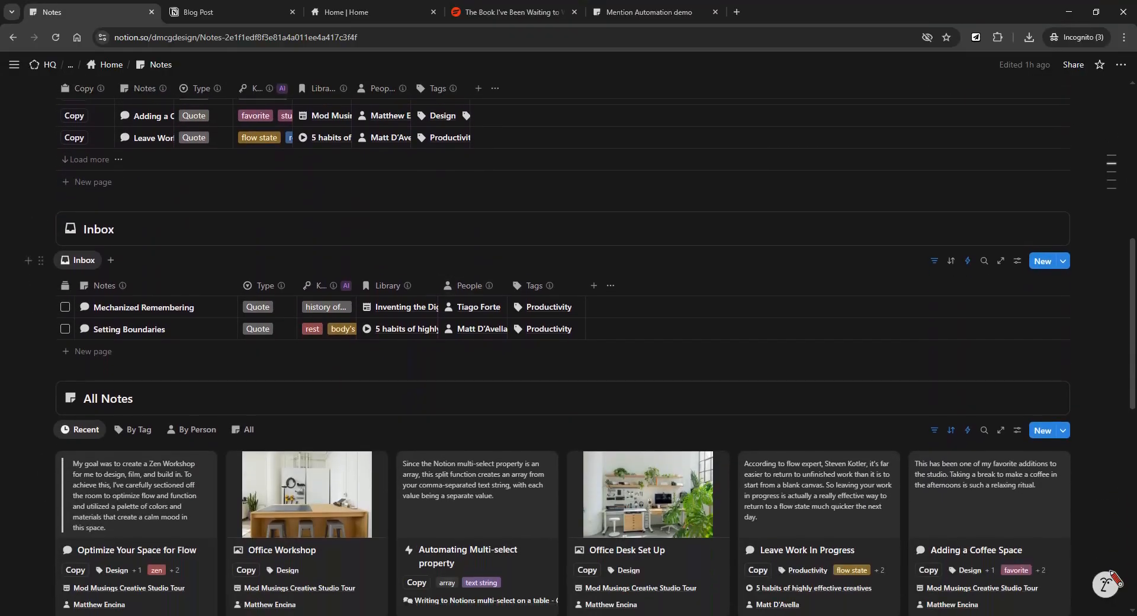
scroll(583, 206, up, 1)
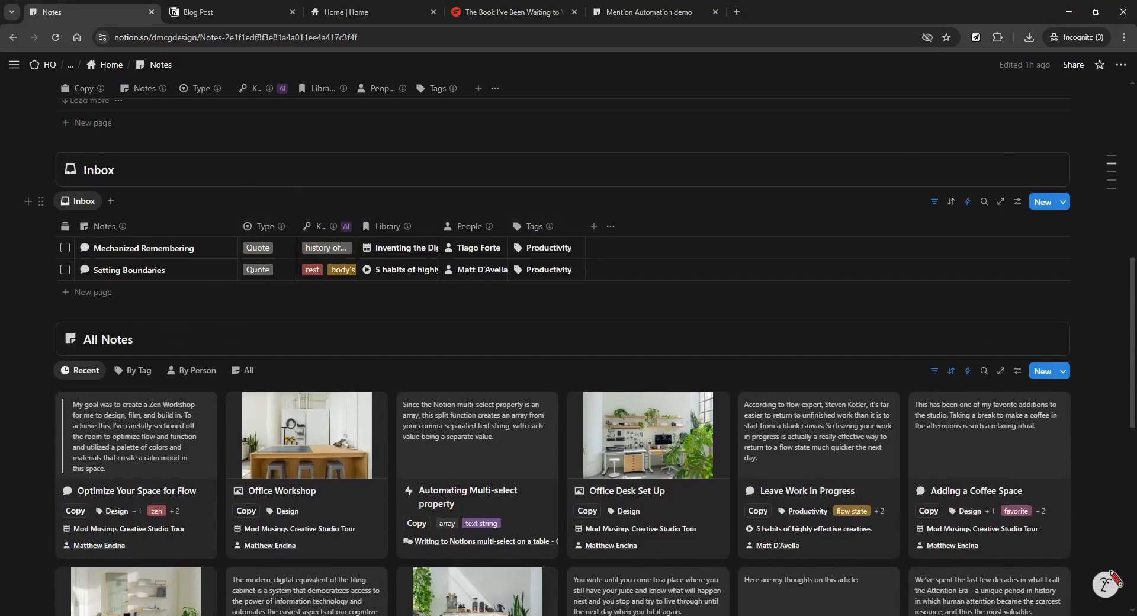
scroll(259, 392, down, 1)
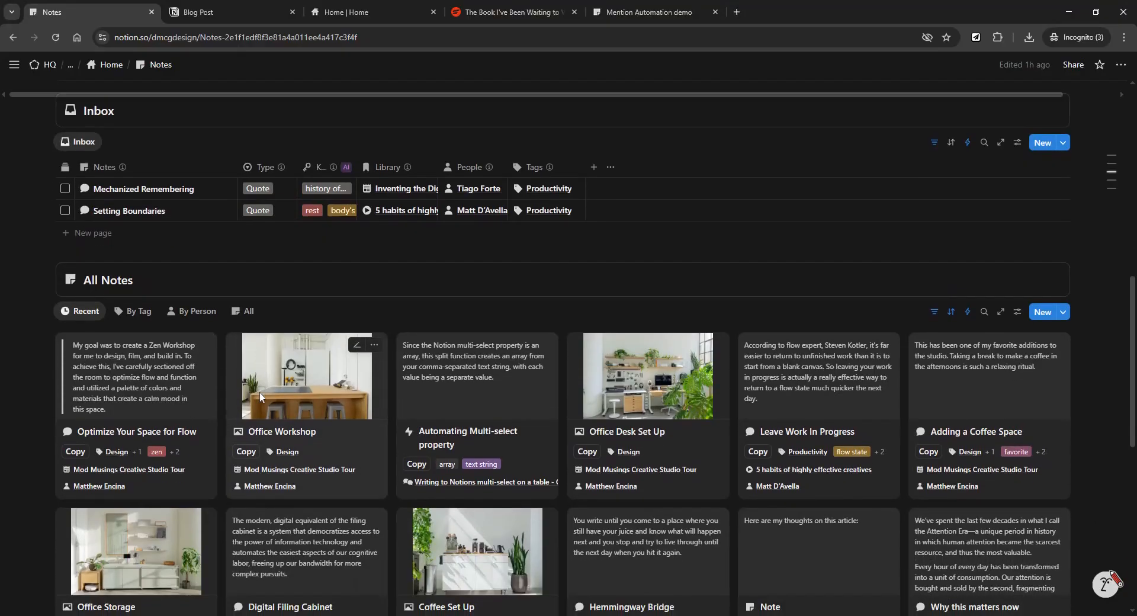
scroll(259, 392, up, 1)
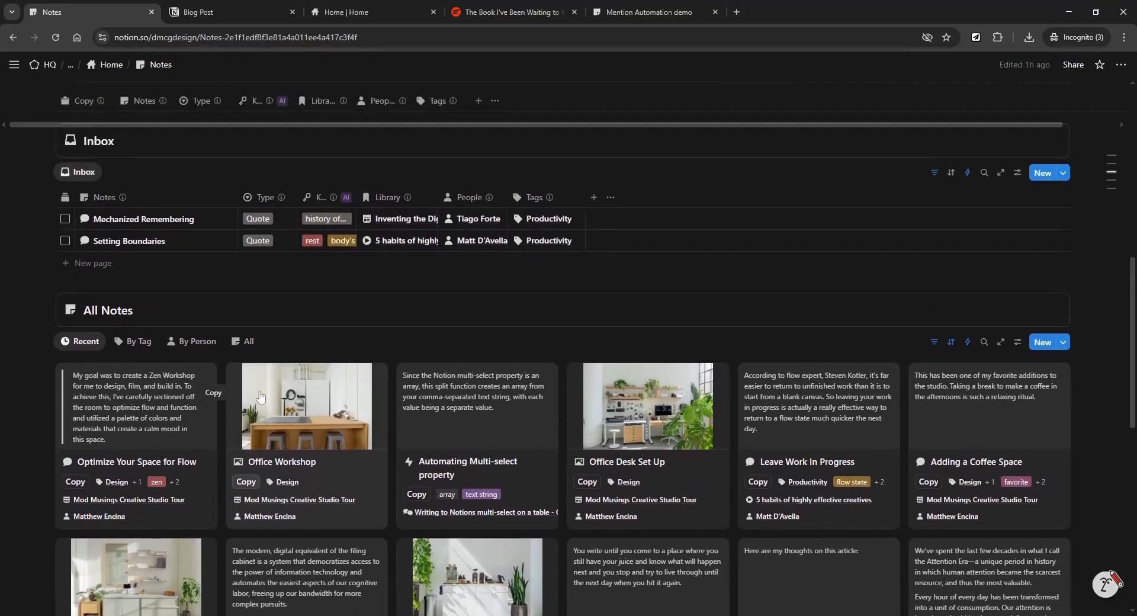
scroll(260, 395, up, 1)
scroll(259, 396, down, 4)
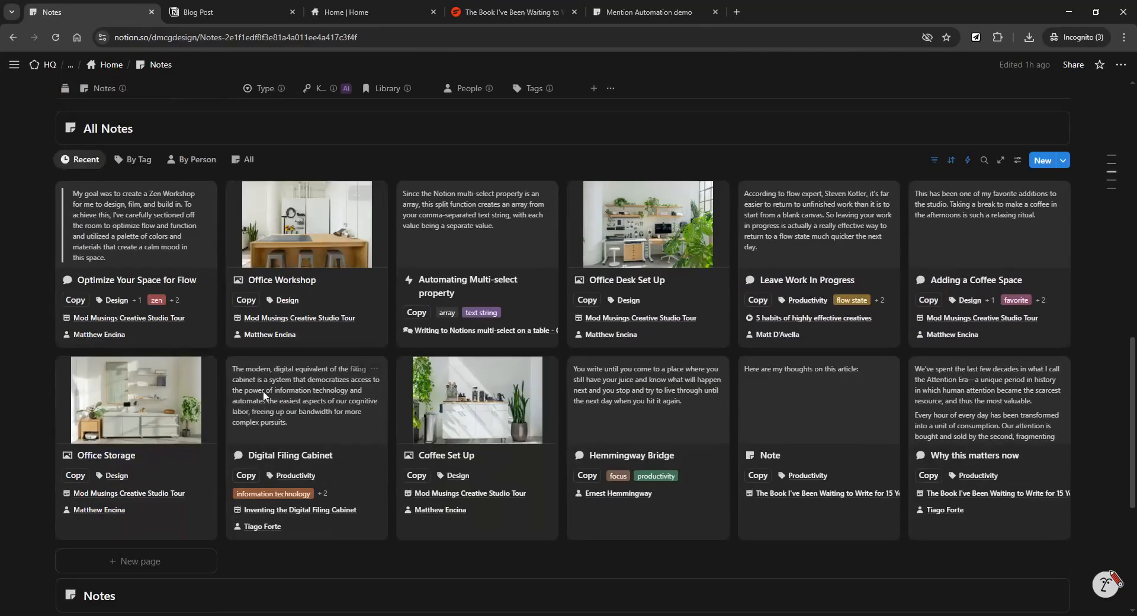
scroll(267, 391, down, 3)
scroll(267, 389, down, 2)
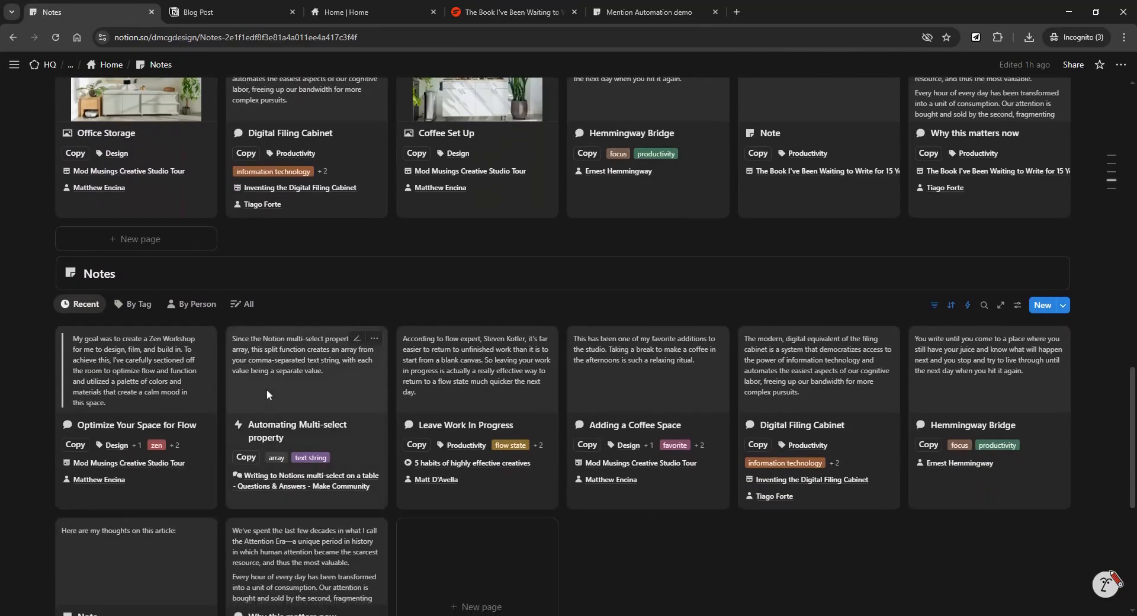
scroll(267, 389, down, 2)
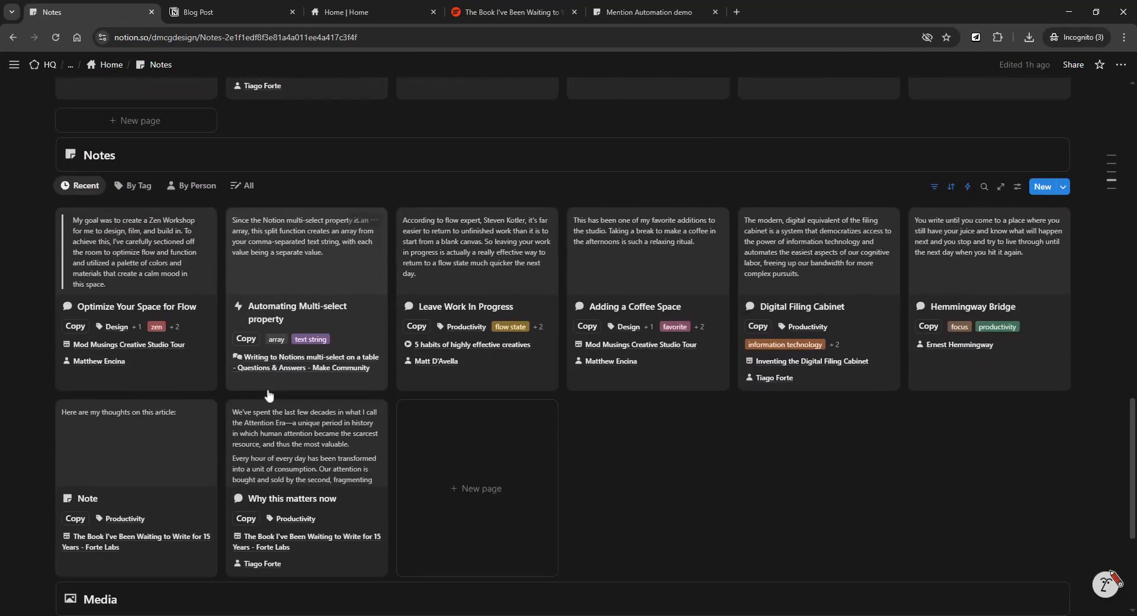
scroll(588, 389, down, 2)
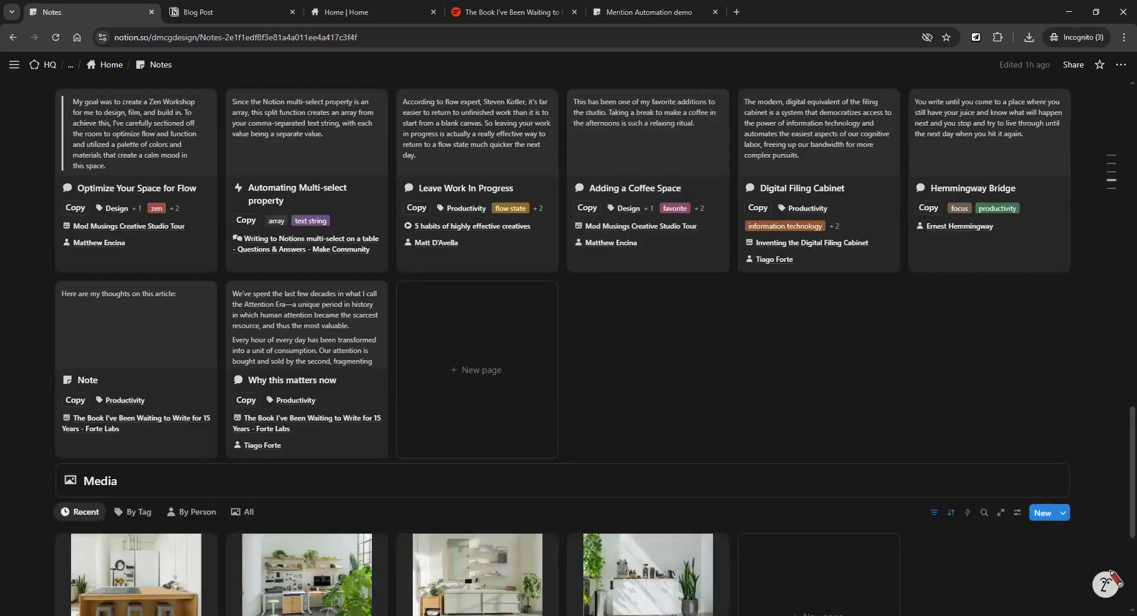
scroll(594, 350, up, 1)
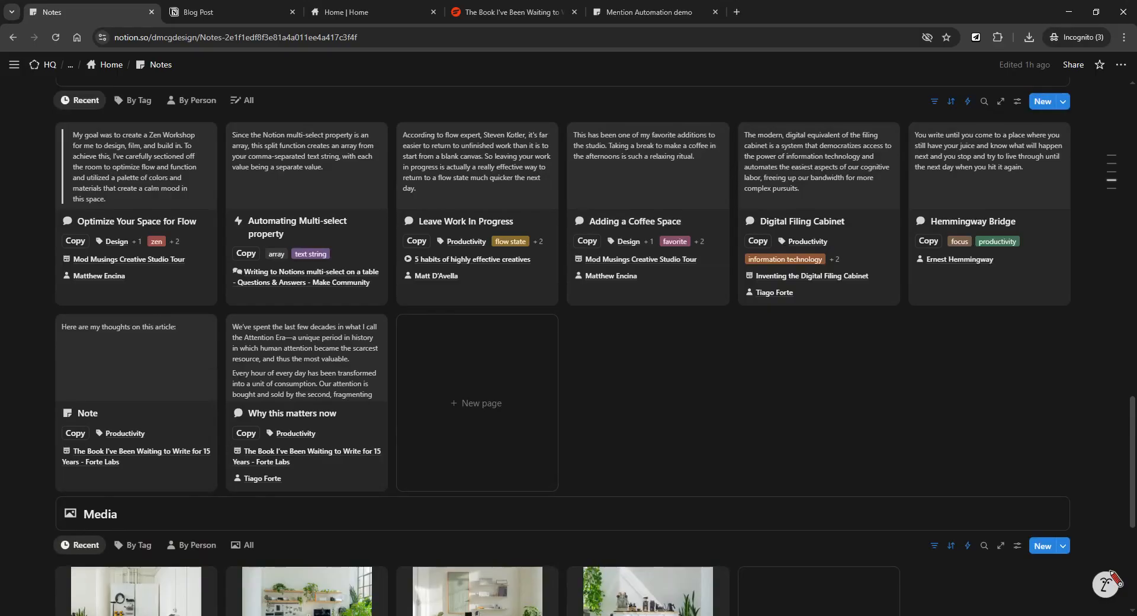
scroll(562, 347, up, 1)
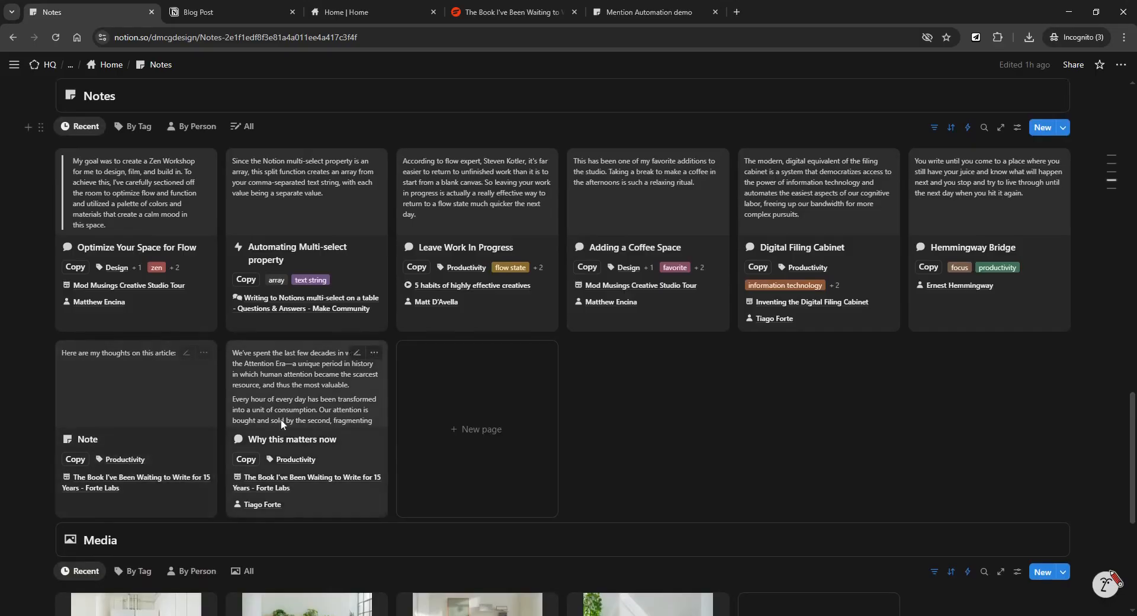
scroll(278, 420, up, 6)
scroll(283, 424, up, 4)
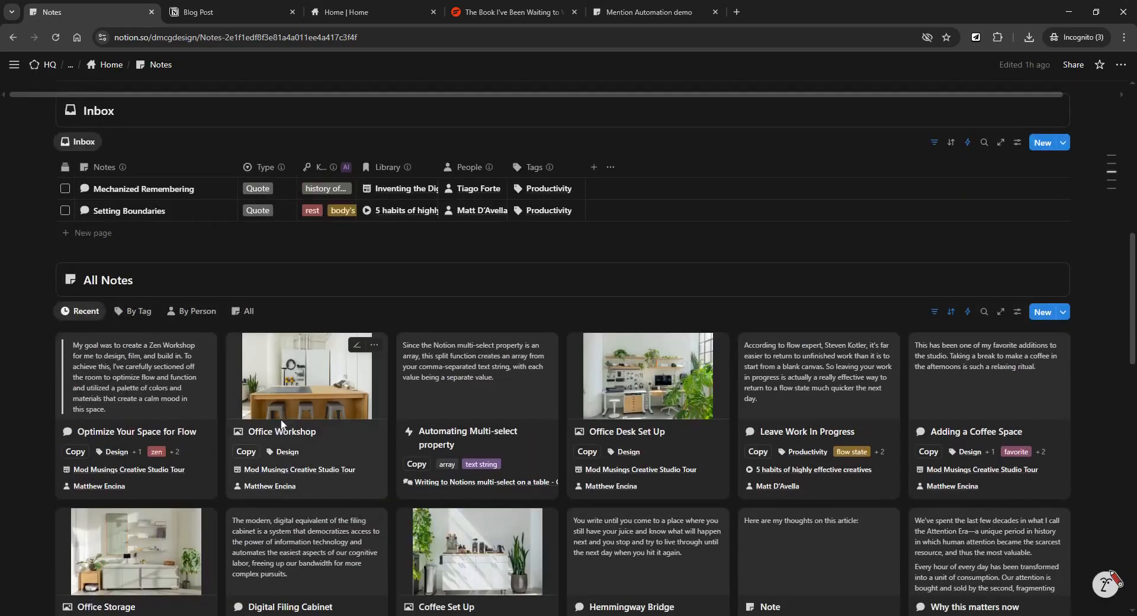
scroll(282, 424, down, 5)
scroll(281, 424, up, 2)
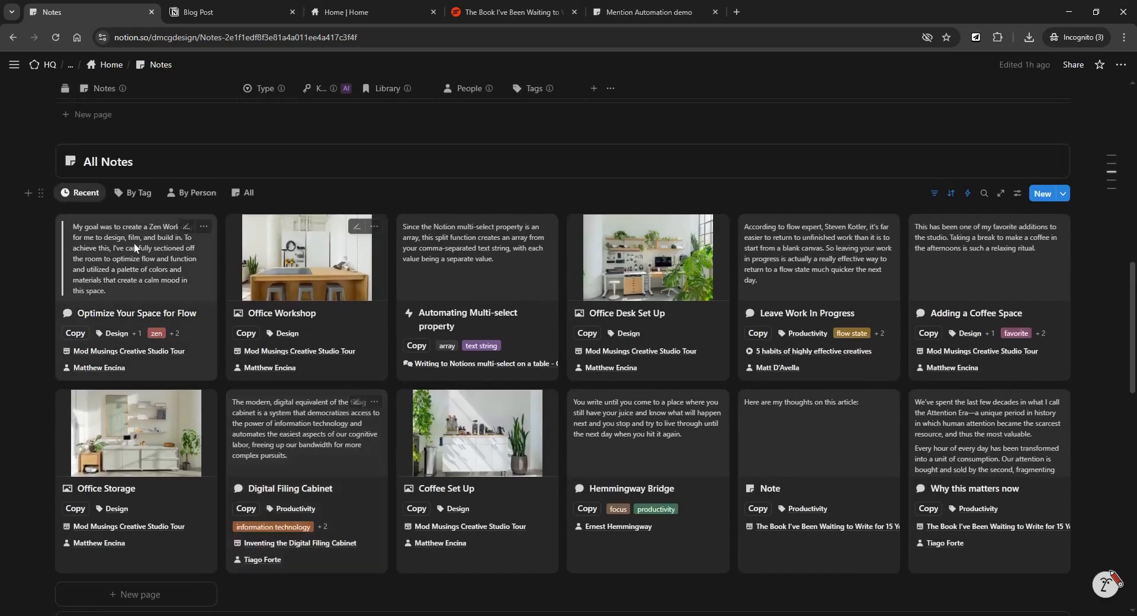
Change the Recent view's Created time sort from Ascending to Descending.
click(88, 194)
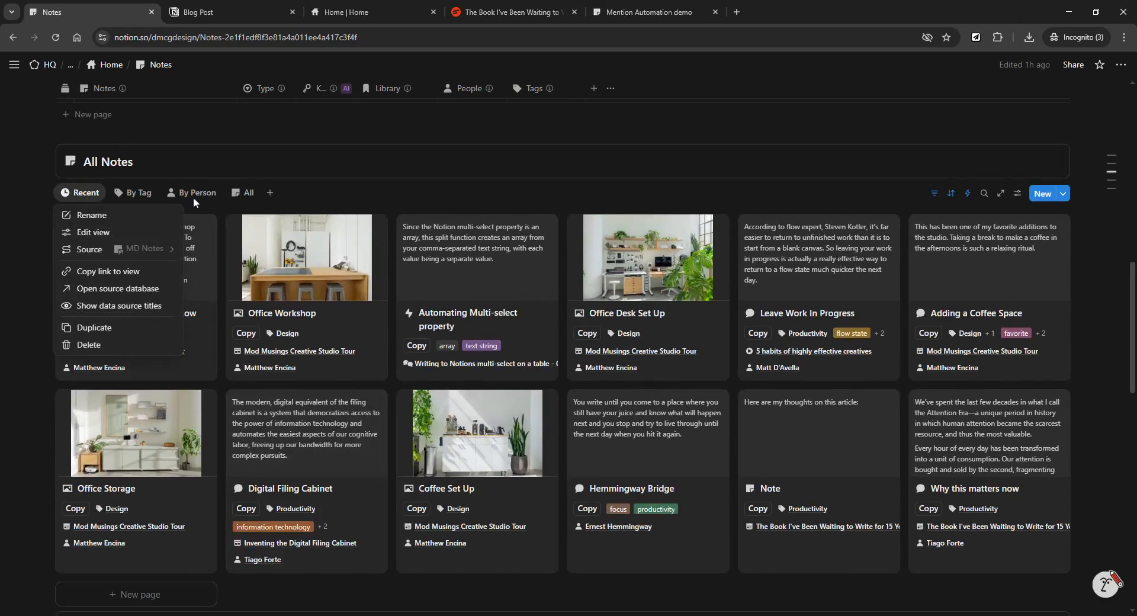
key(Escape)
click(934, 195)
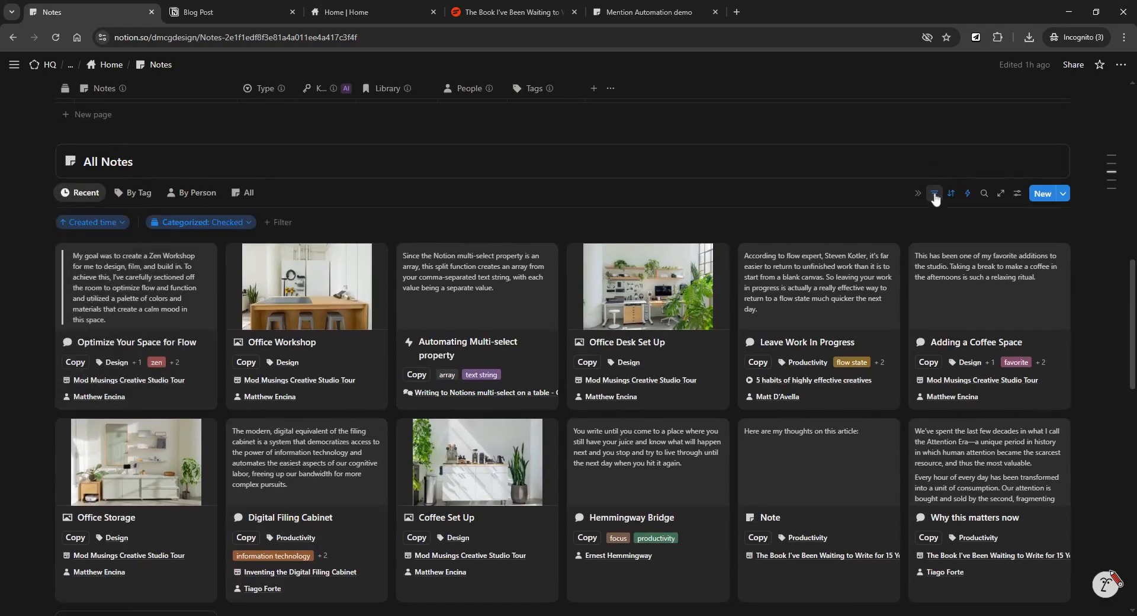
click(93, 222)
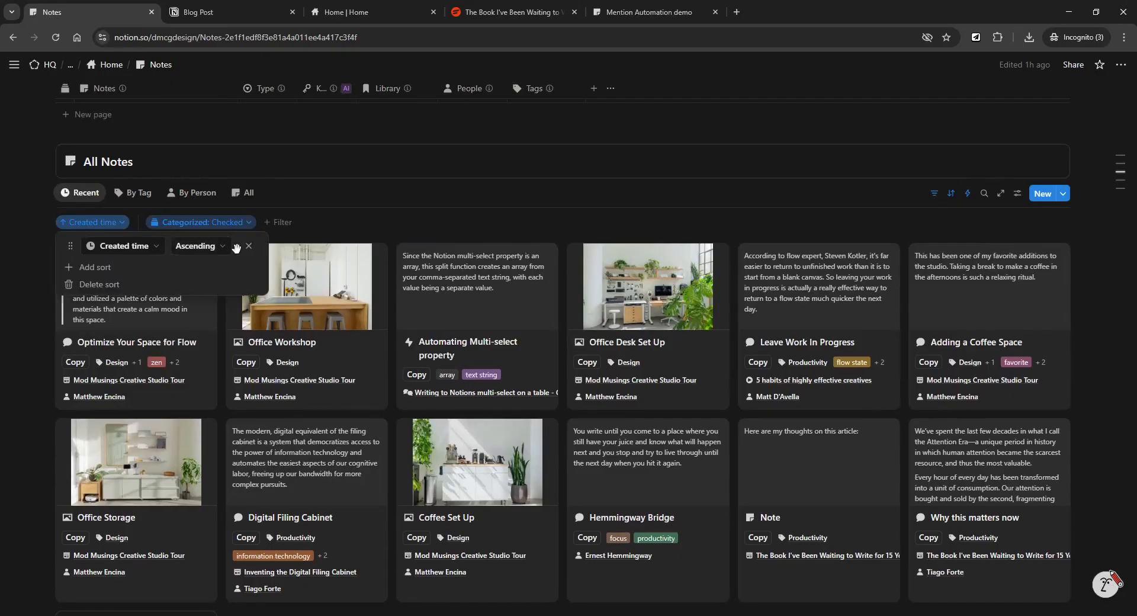
click(201, 245)
click(199, 283)
click(341, 259)
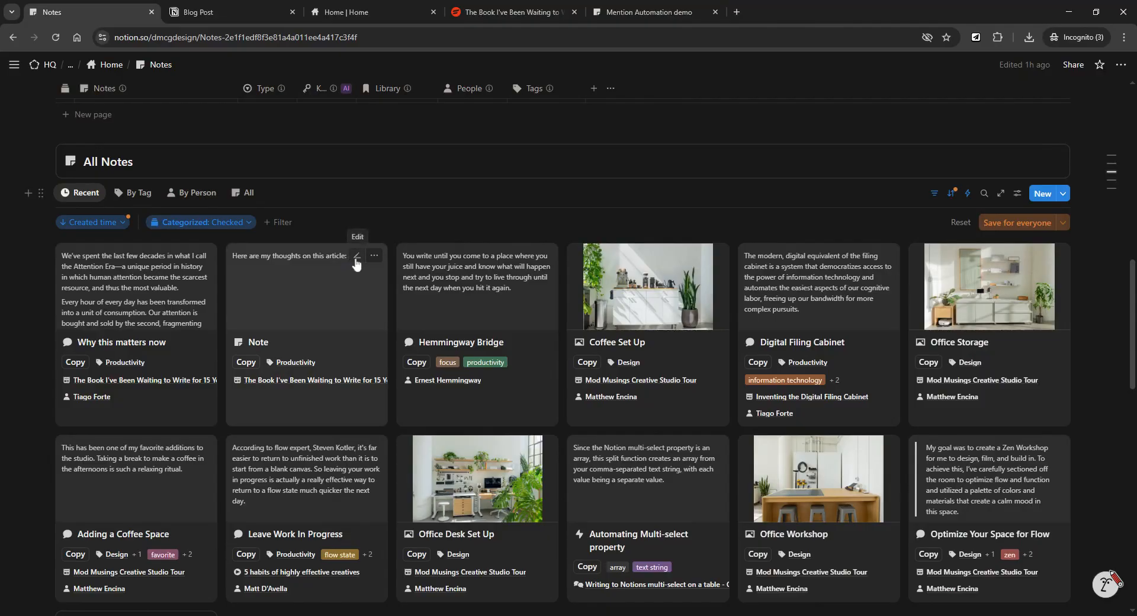
Save the newest-first sort for everyone and hide the sort and filter bar.
click(1016, 223)
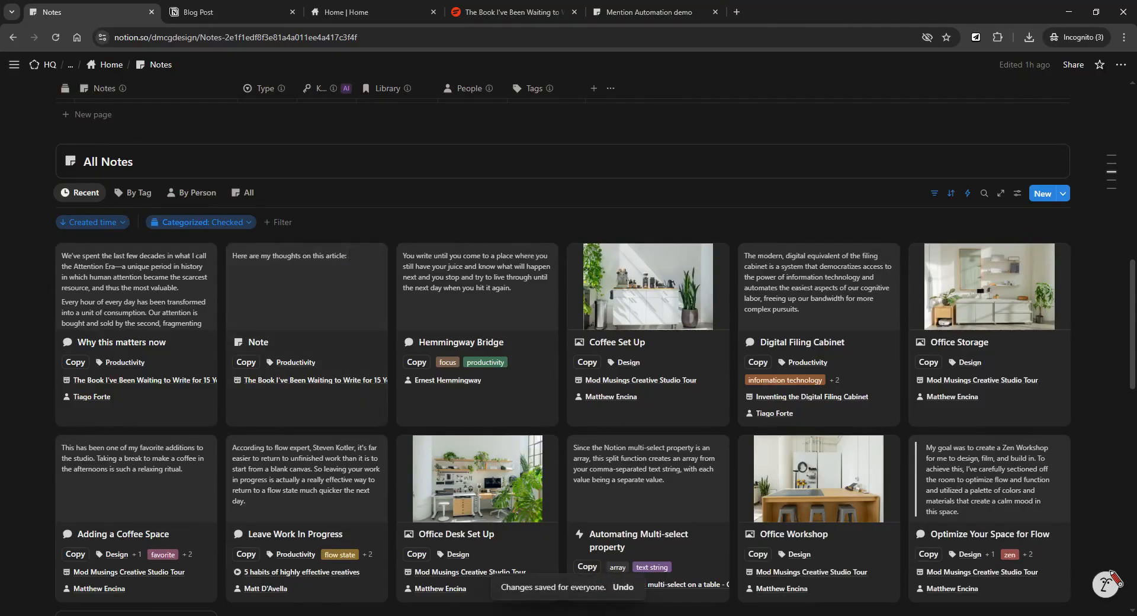
scroll(1063, 325, up, 1)
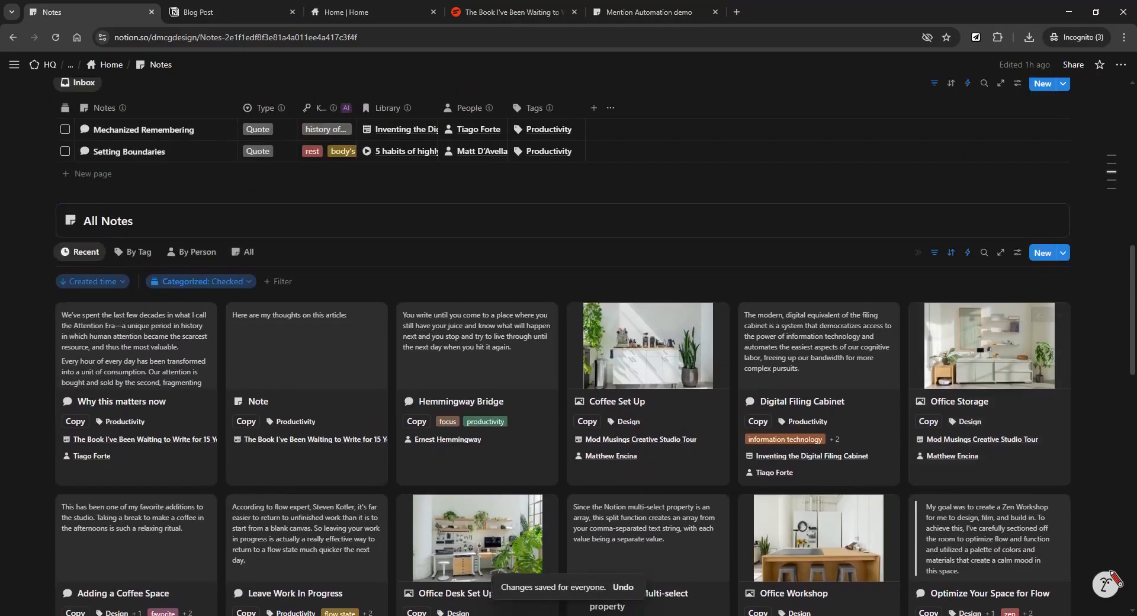
click(934, 253)
scroll(147, 352, up, 1)
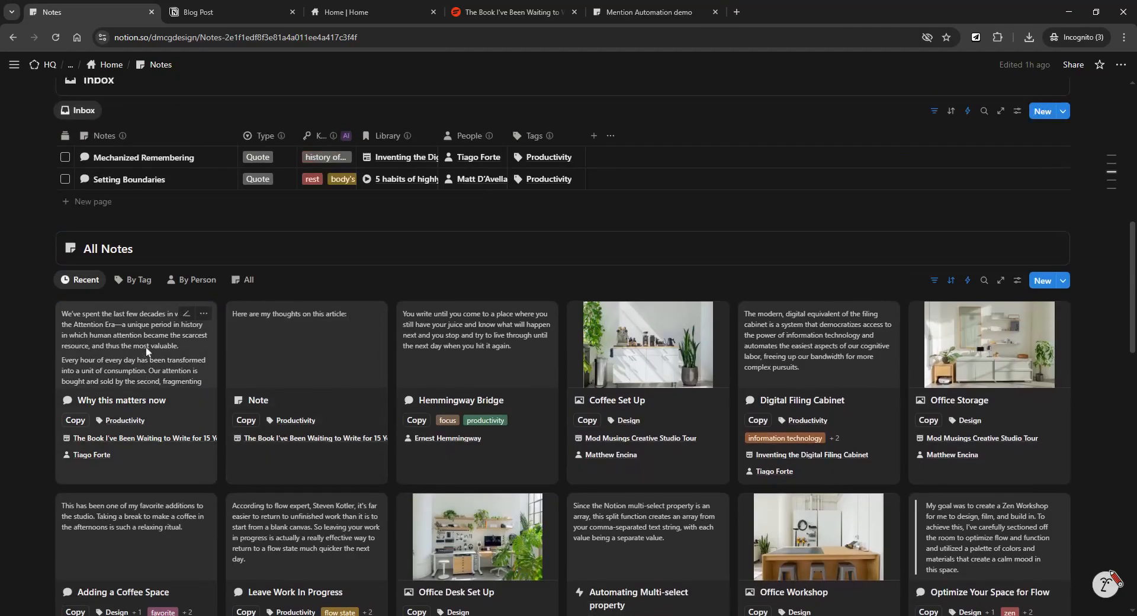
scroll(146, 352, up, 4)
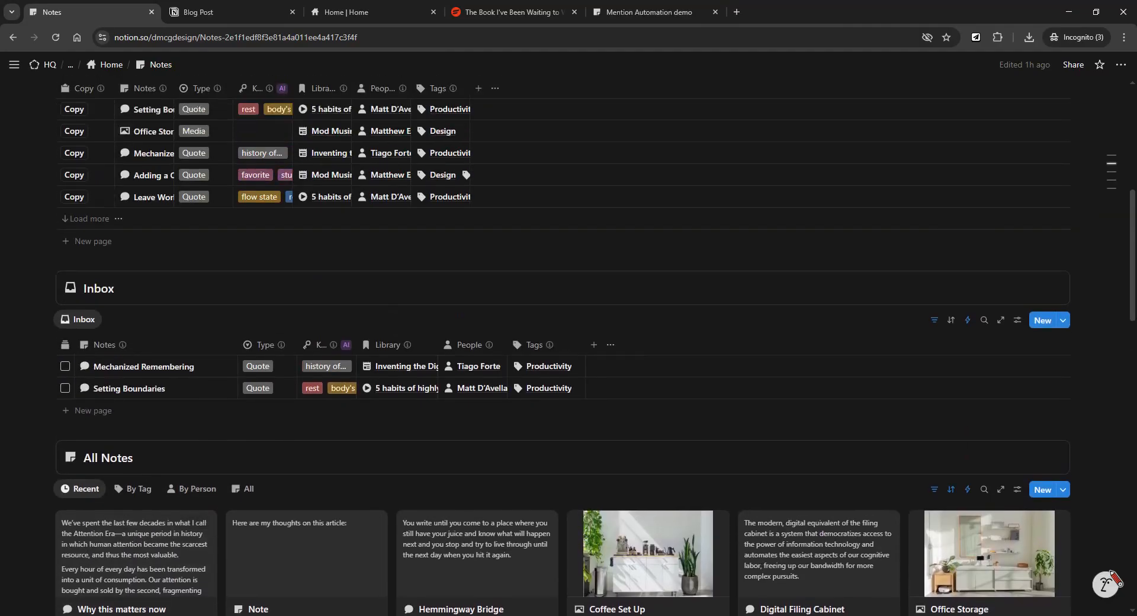
scroll(147, 352, down, 4)
scroll(147, 352, up, 2)
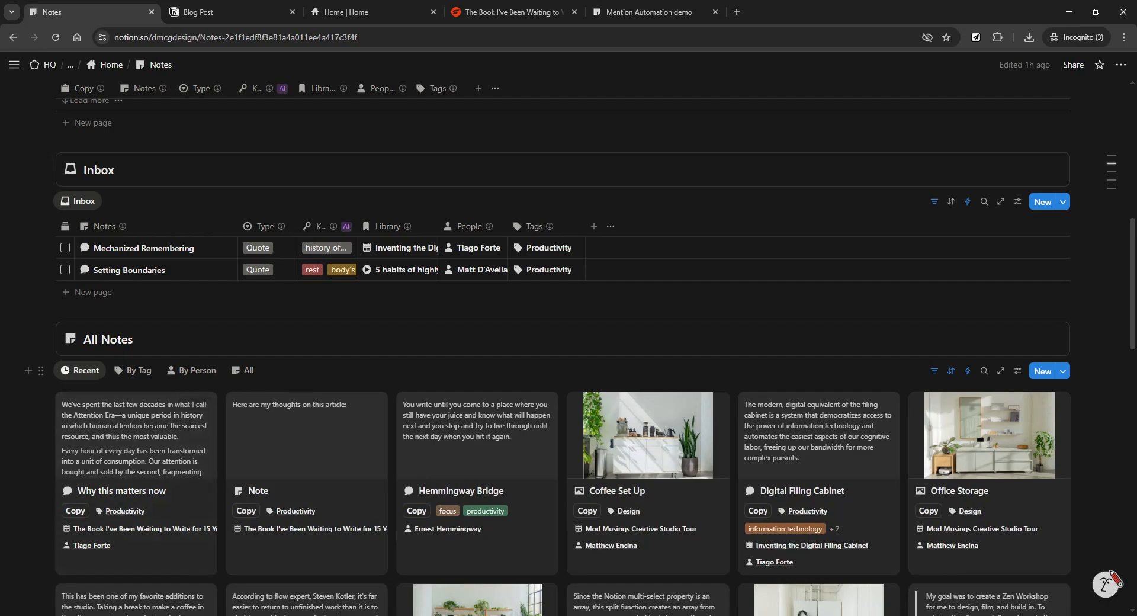
Browse the All Notes gallery cards and briefly check its active sorts and filters.
scroll(119, 408, down, 1)
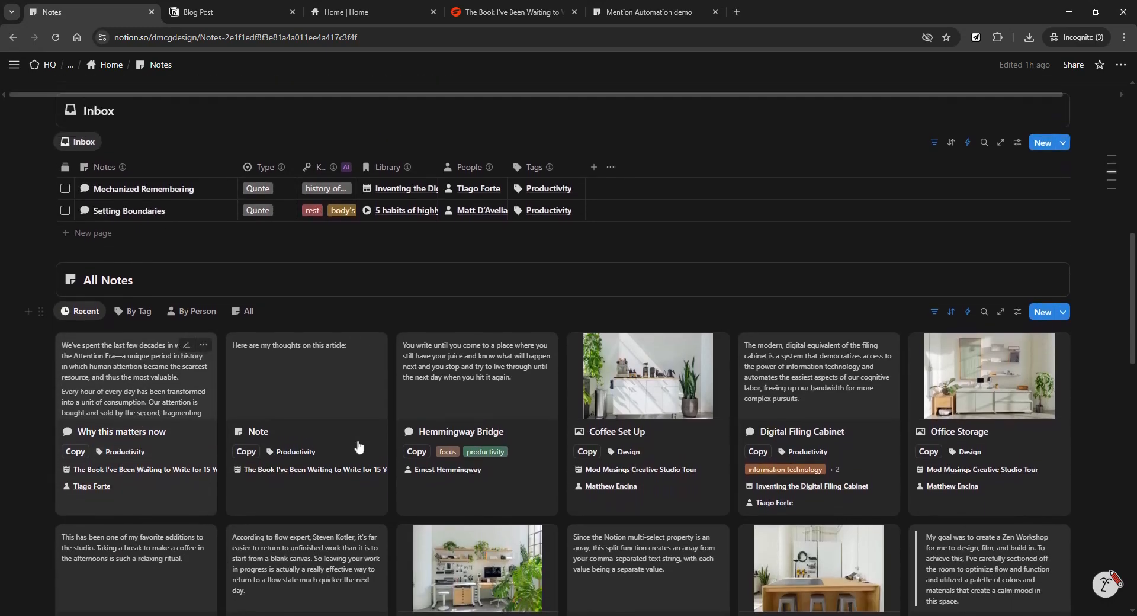
scroll(340, 432, up, 1)
scroll(340, 431, down, 2)
scroll(333, 427, down, 2)
scroll(334, 424, up, 1)
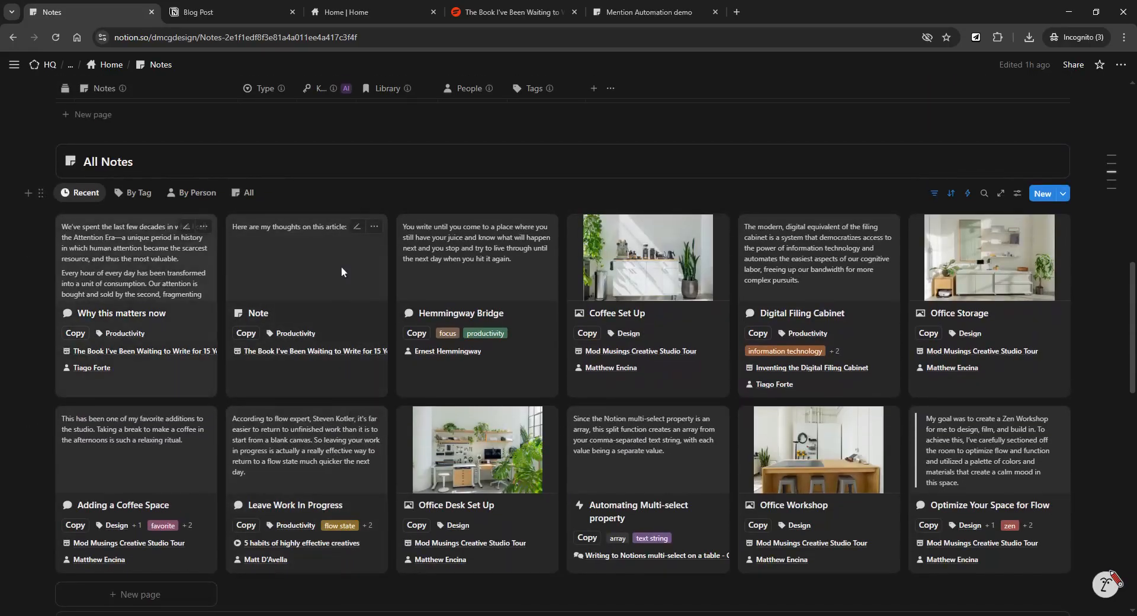
scroll(516, 361, up, 2)
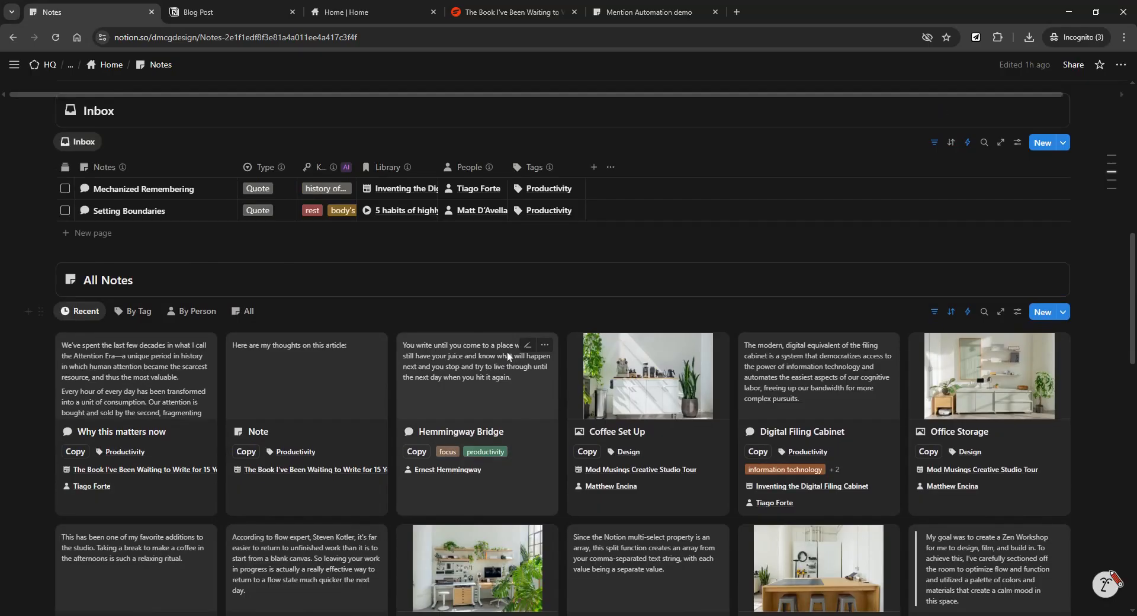
scroll(507, 350, down, 2)
scroll(506, 350, down, 4)
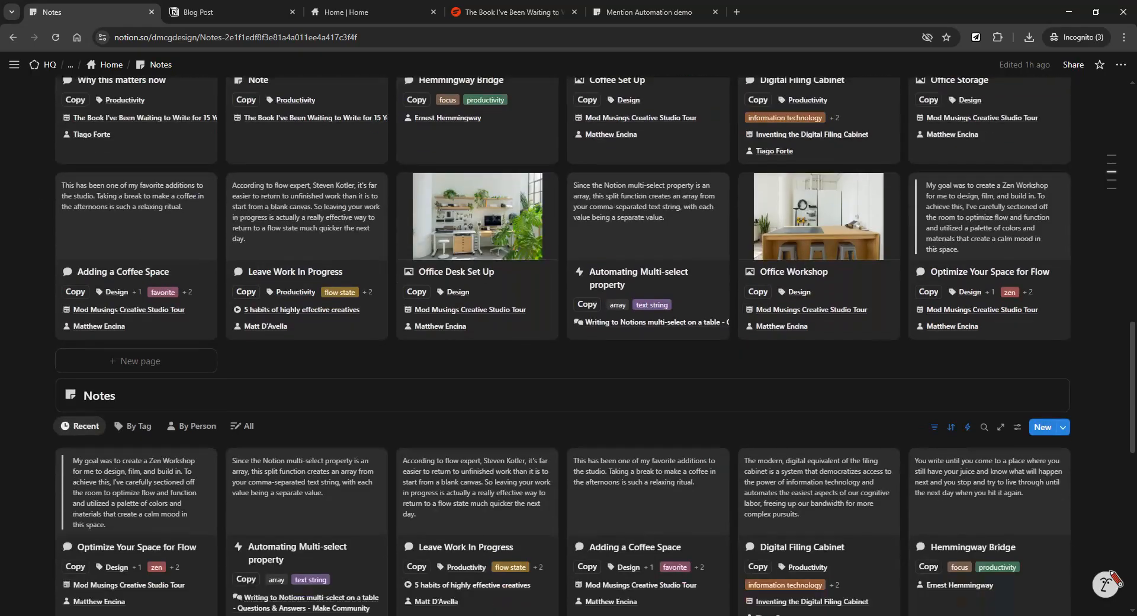
scroll(146, 256, down, 3)
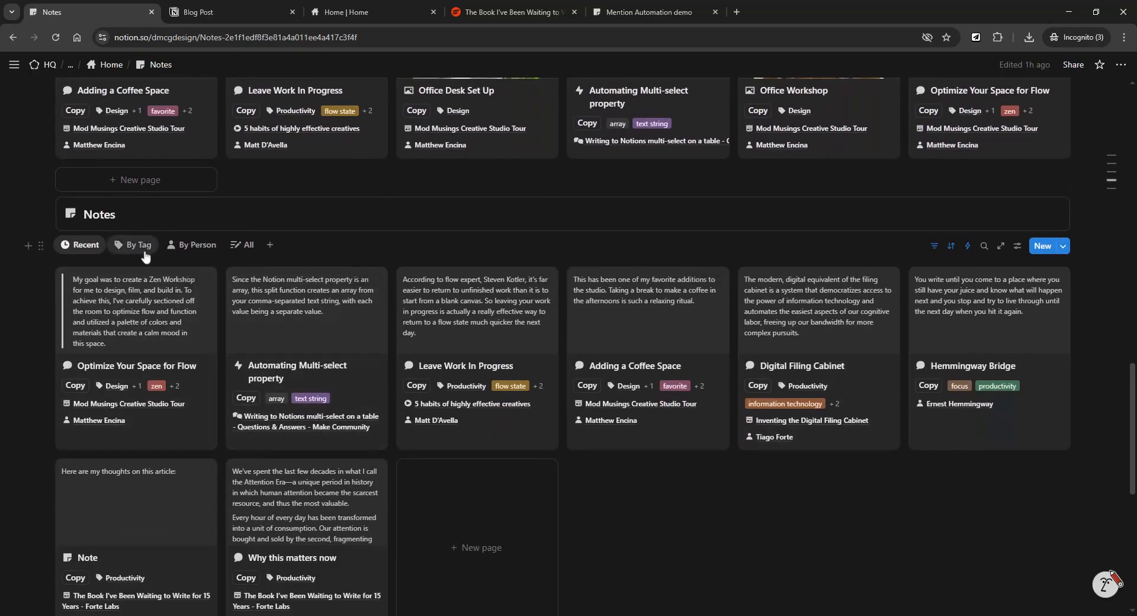
scroll(217, 170, down, 2)
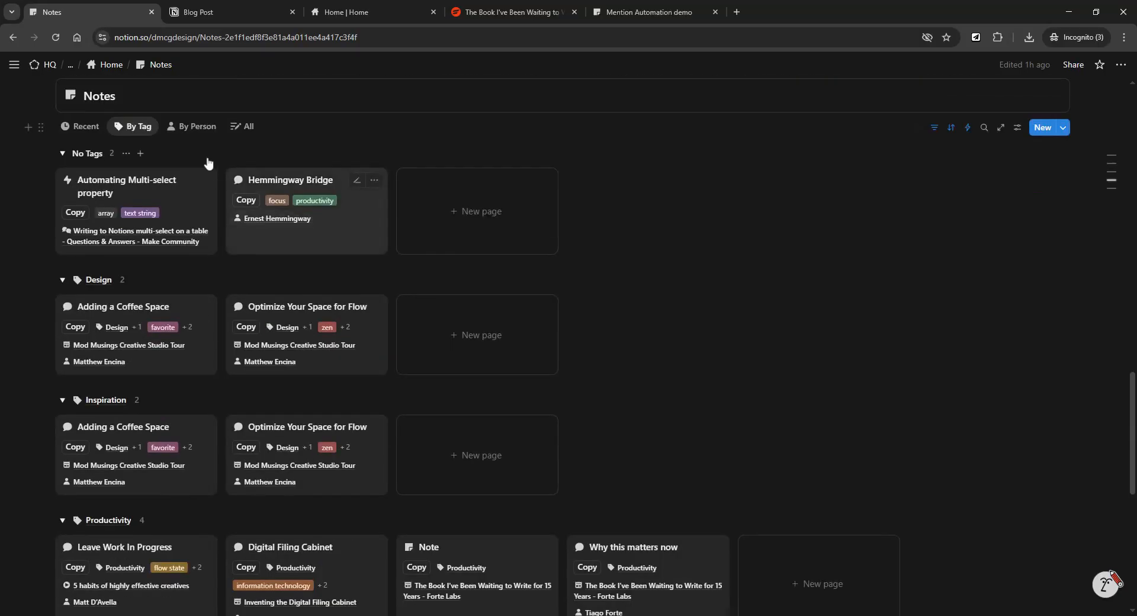
scroll(315, 253, down, 2)
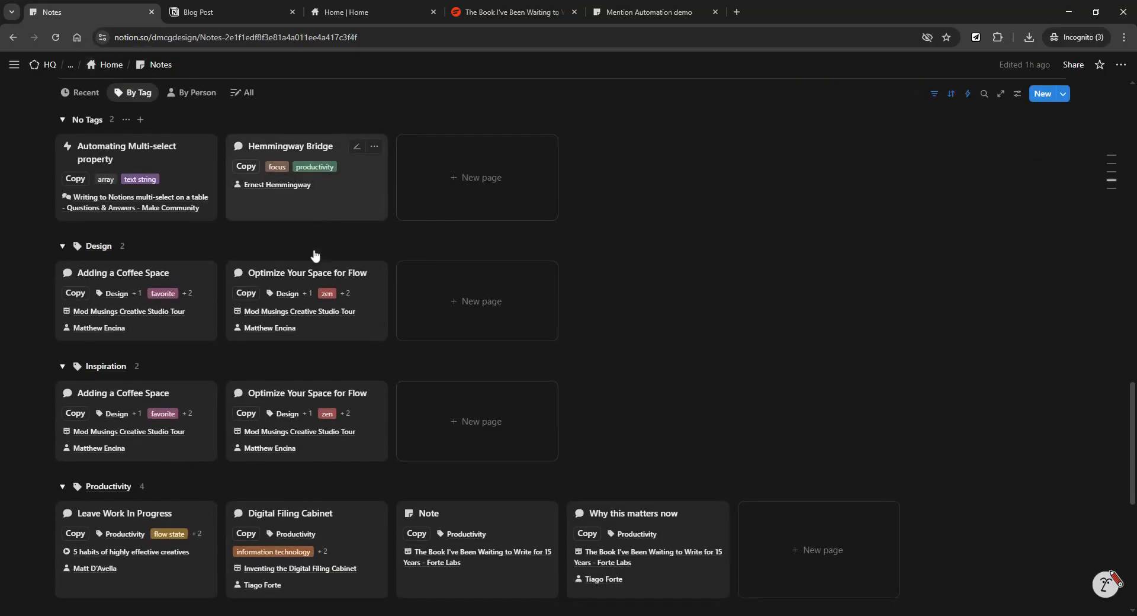
scroll(459, 225, up, 2)
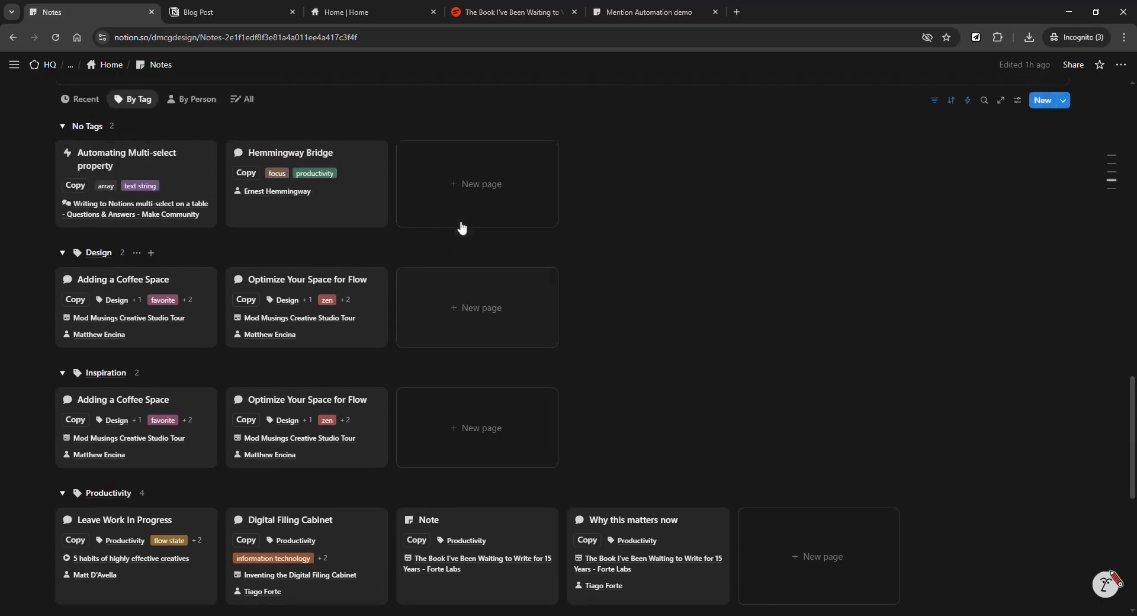
scroll(462, 228, up, 1)
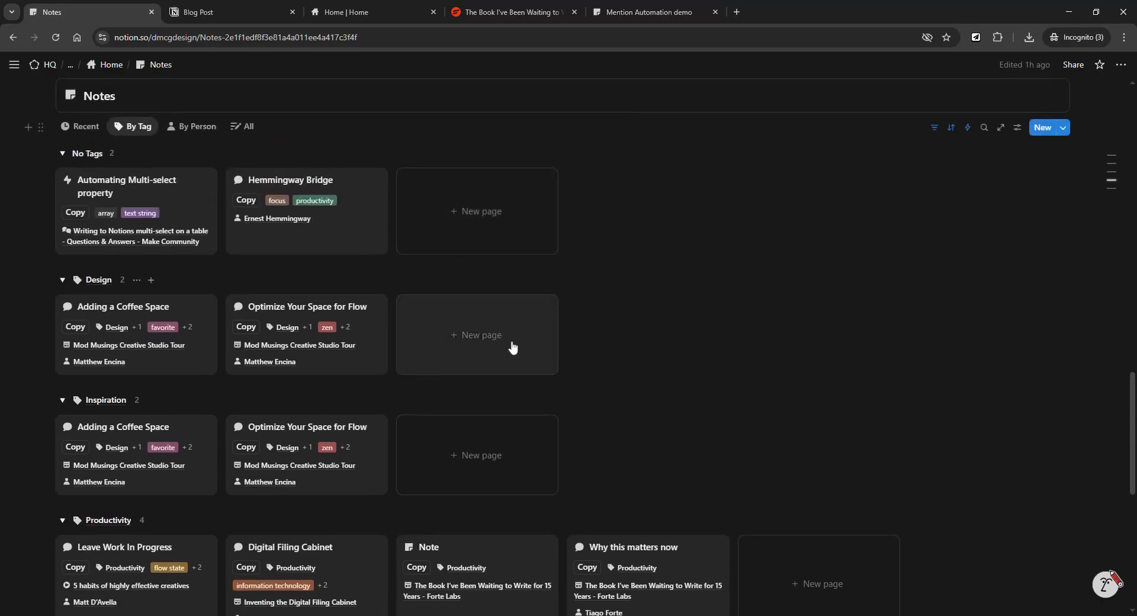
scroll(530, 374, up, 1)
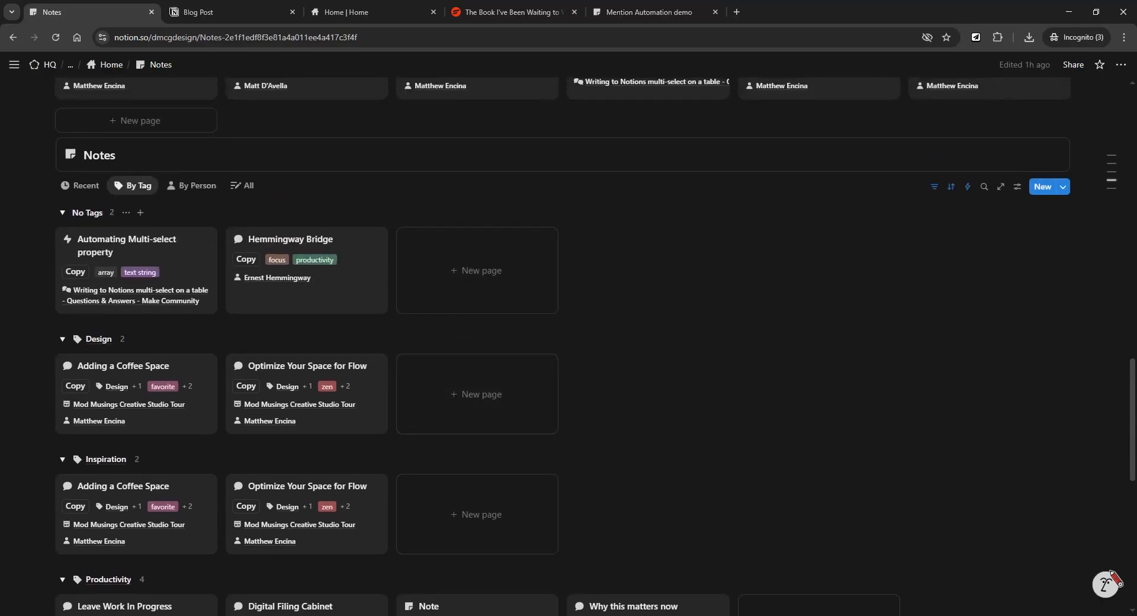
click(934, 186)
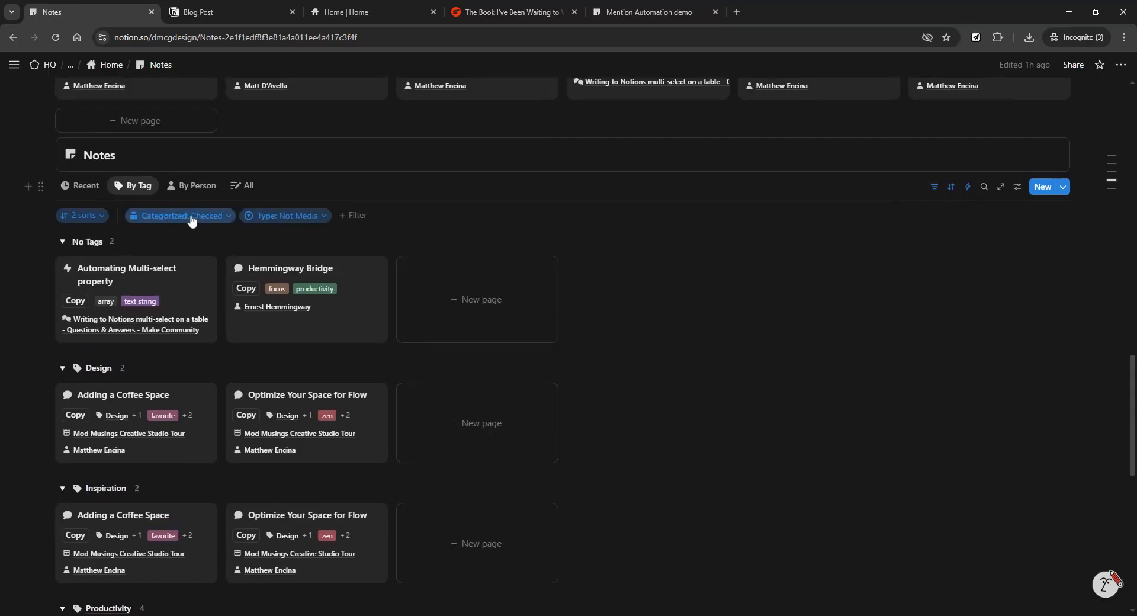
click(934, 187)
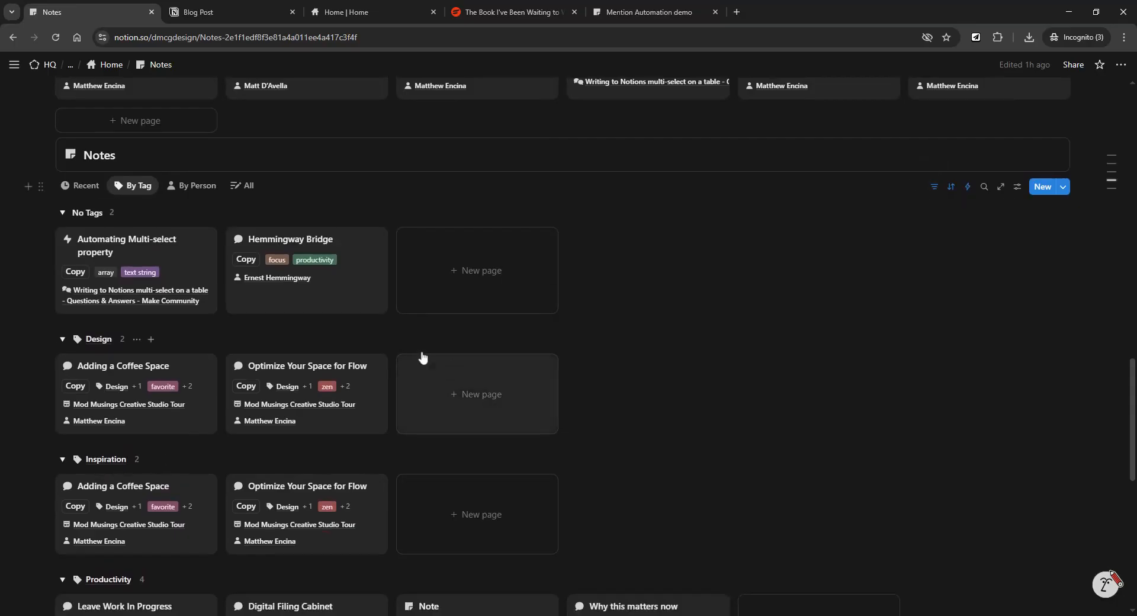
Look at the copy-link prompts for 'Why this matters now' and 'Hemmingway Bridge', selecting the Hemmingway Bridge URL.
scroll(540, 427, up, 9)
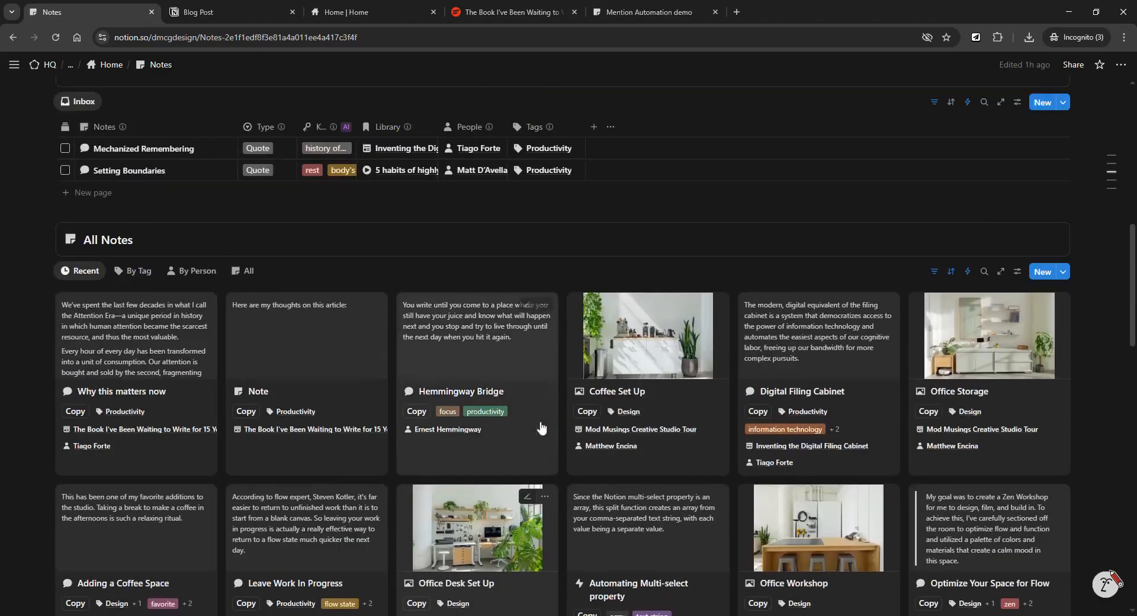
scroll(98, 377, up, 3)
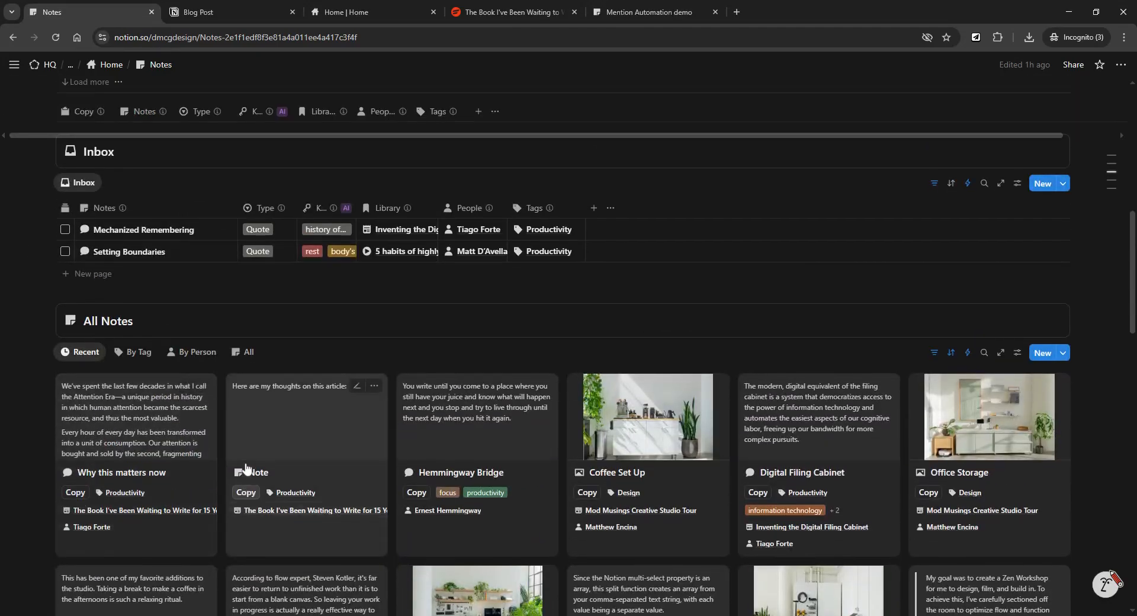
scroll(247, 468, up, 1)
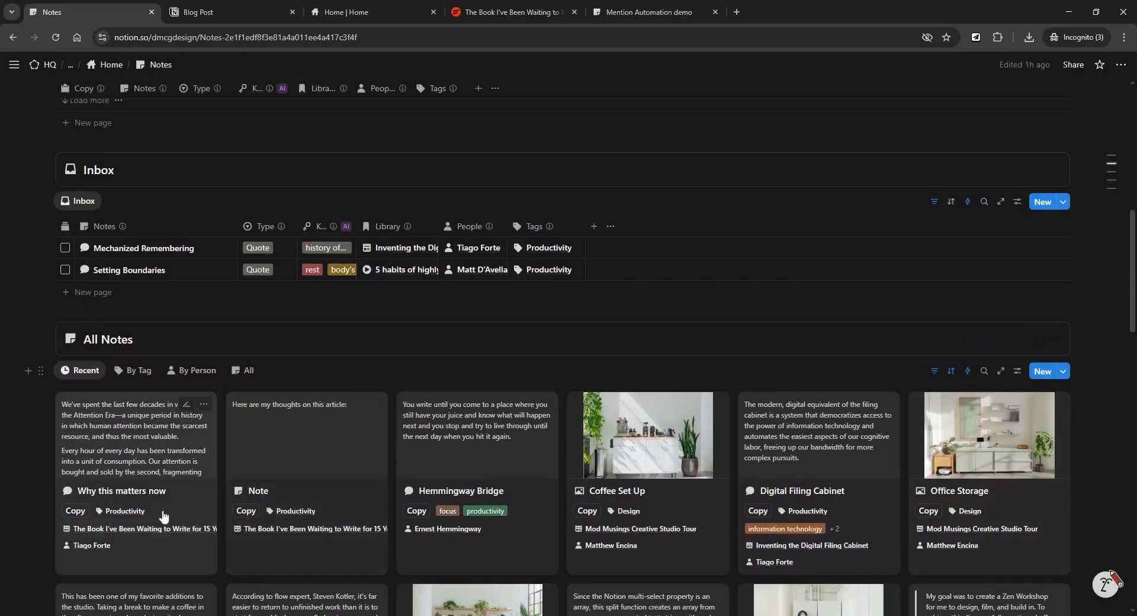
scroll(164, 516, down, 3)
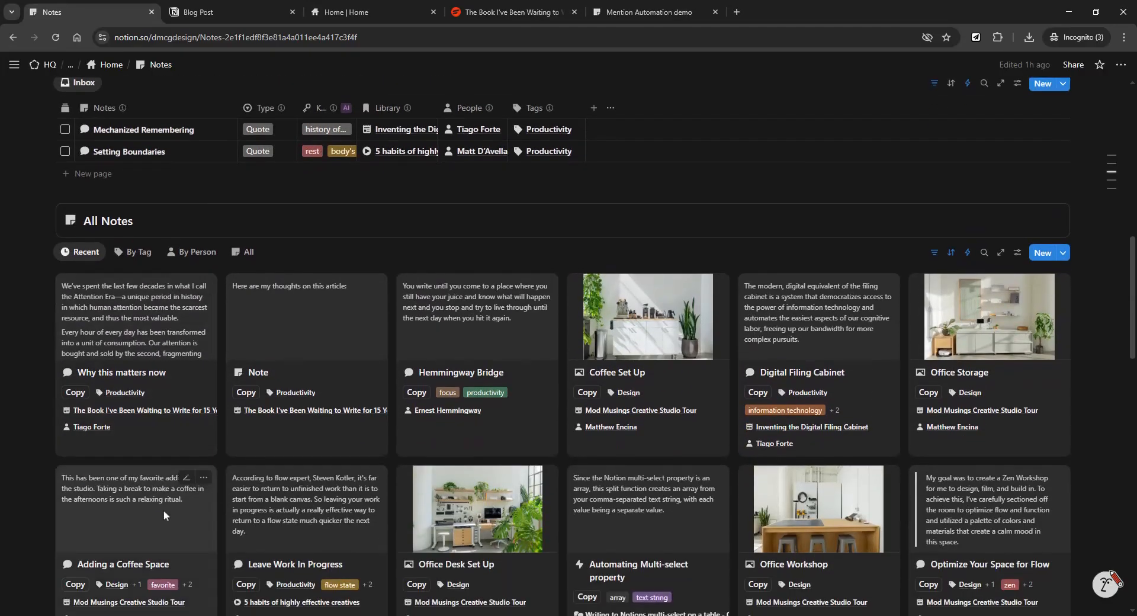
click(79, 398)
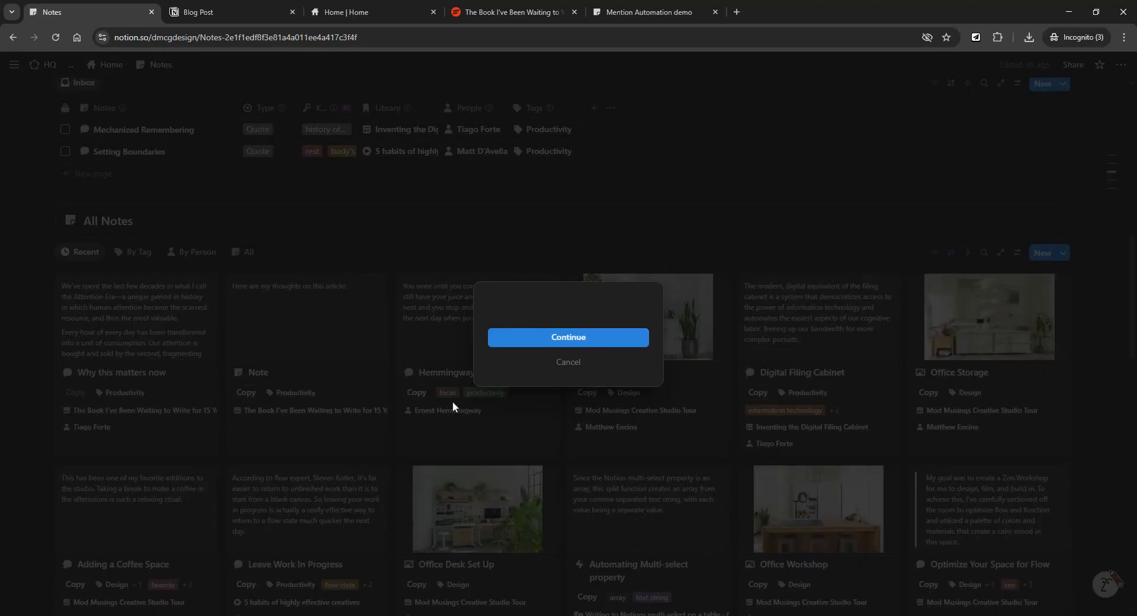
click(577, 364)
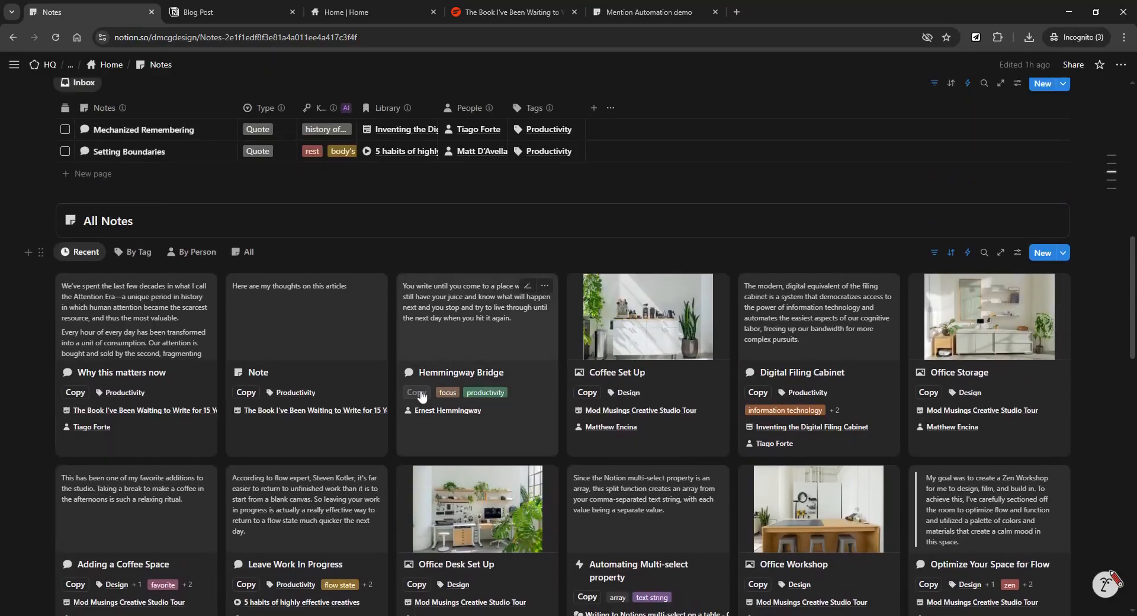
click(418, 394)
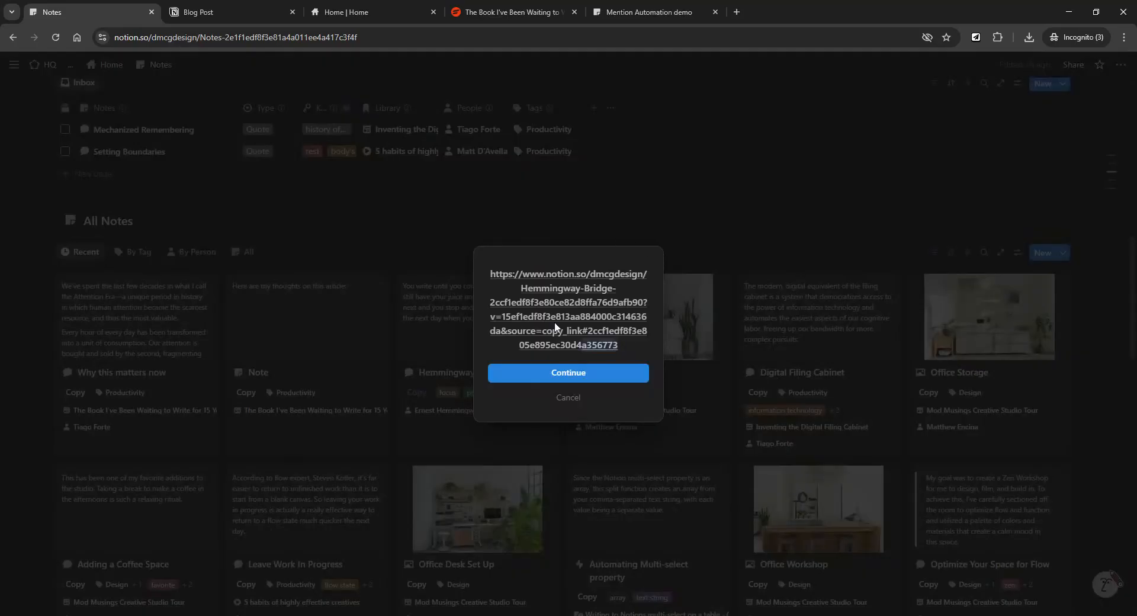
drag(620, 344, 495, 274)
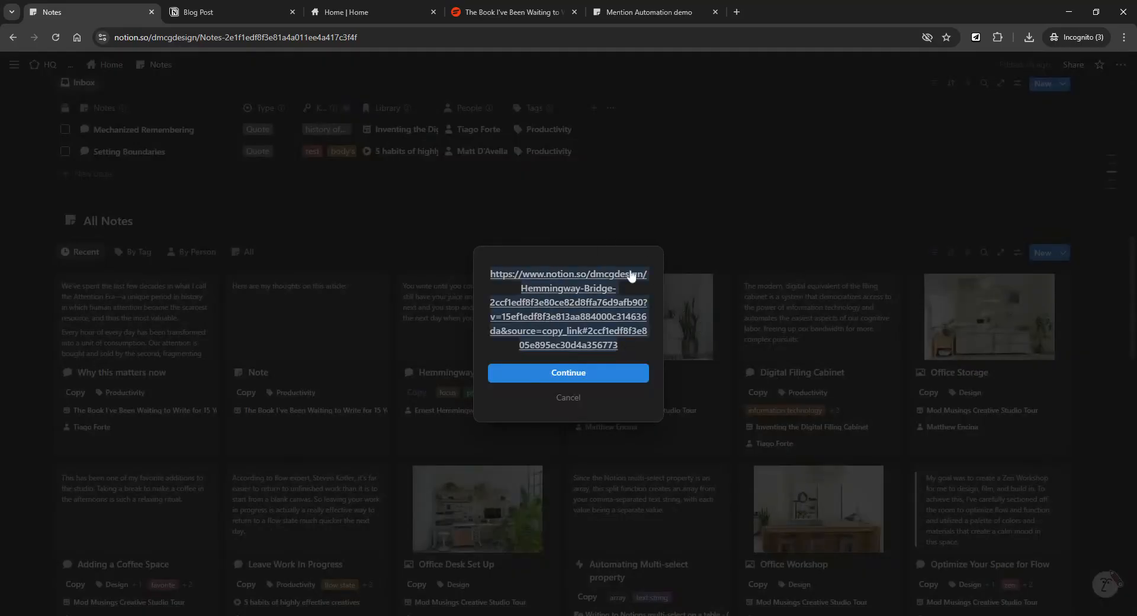
click(440, 224)
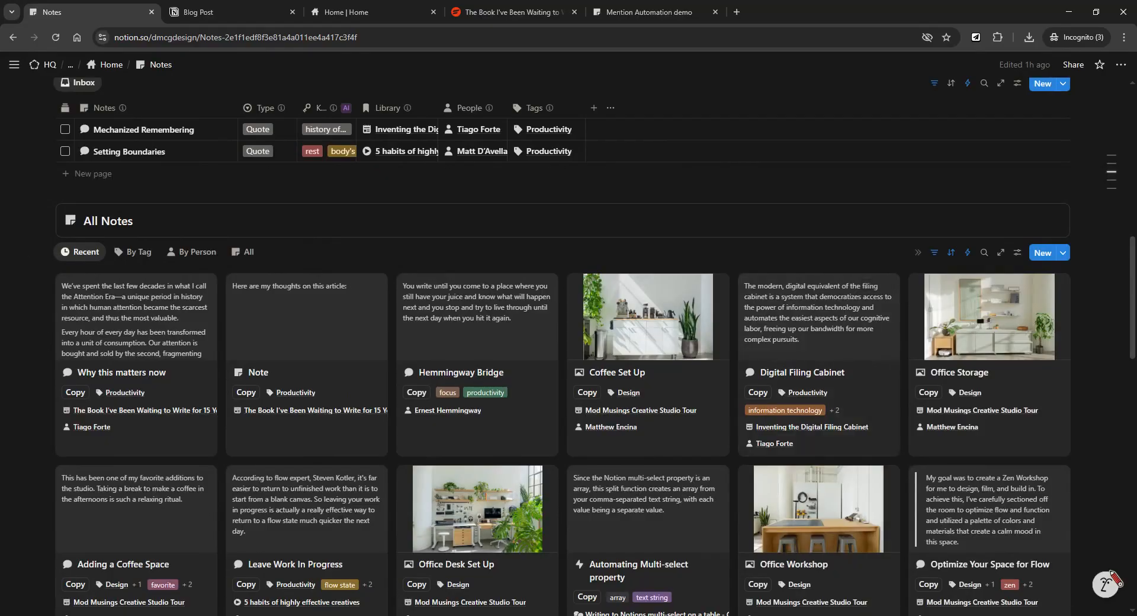
Show the Linked Block property on the All Notes gallery cards and review them.
click(1018, 254)
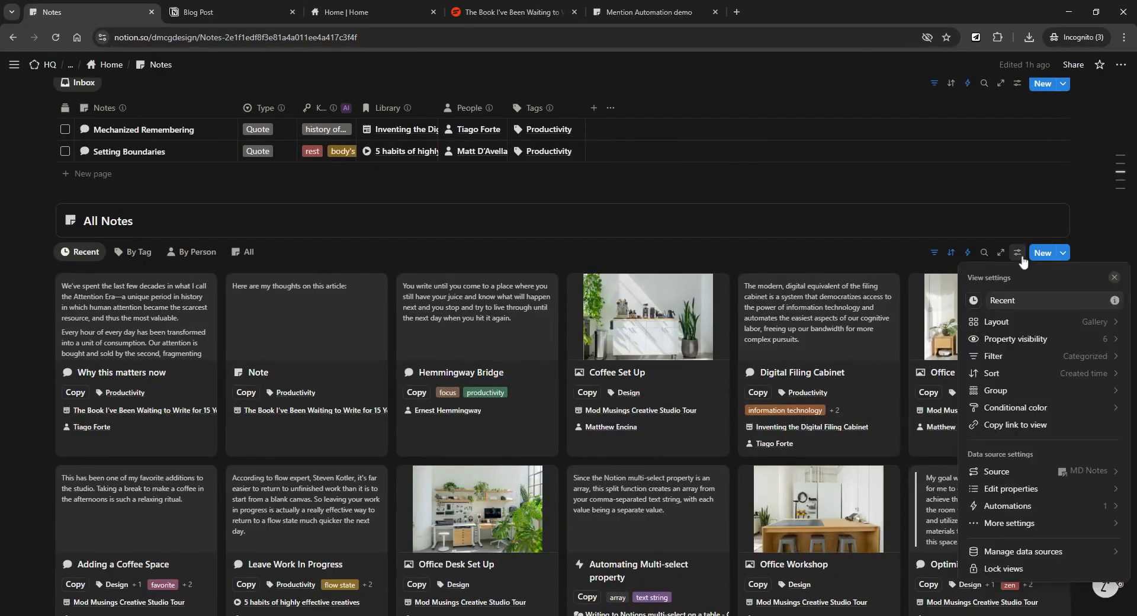
click(1051, 338)
text(link)
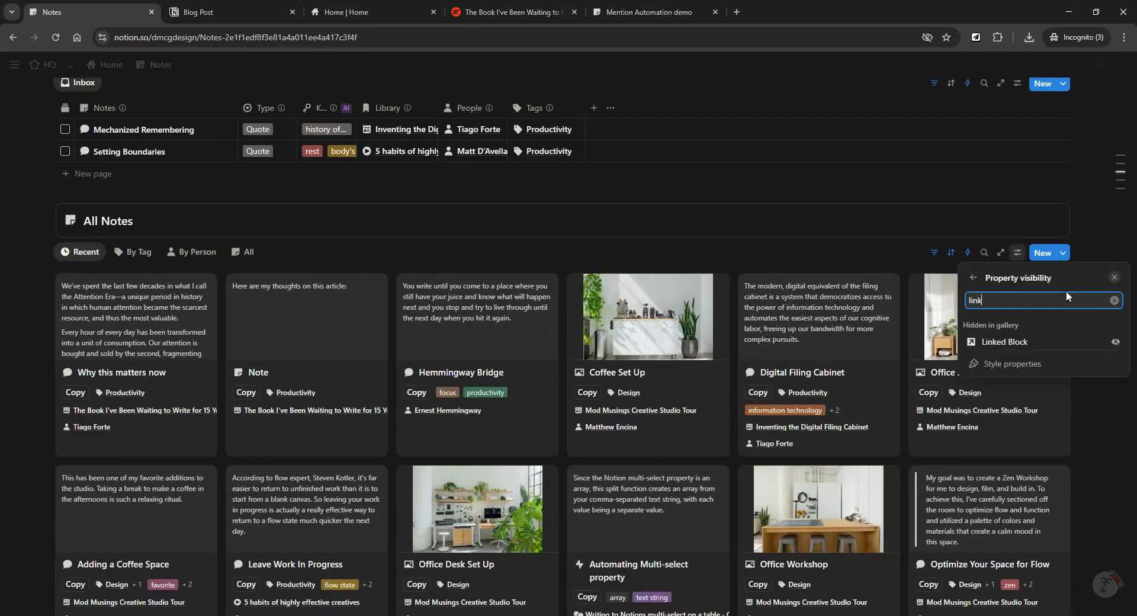
click(1114, 342)
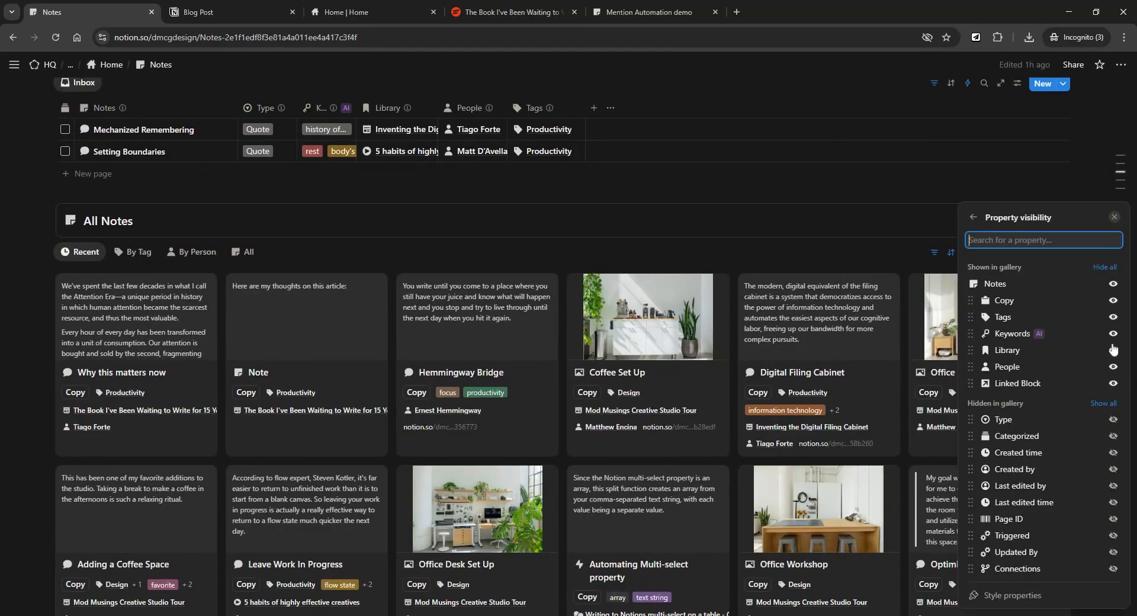
click(762, 229)
scroll(1018, 251, down, 3)
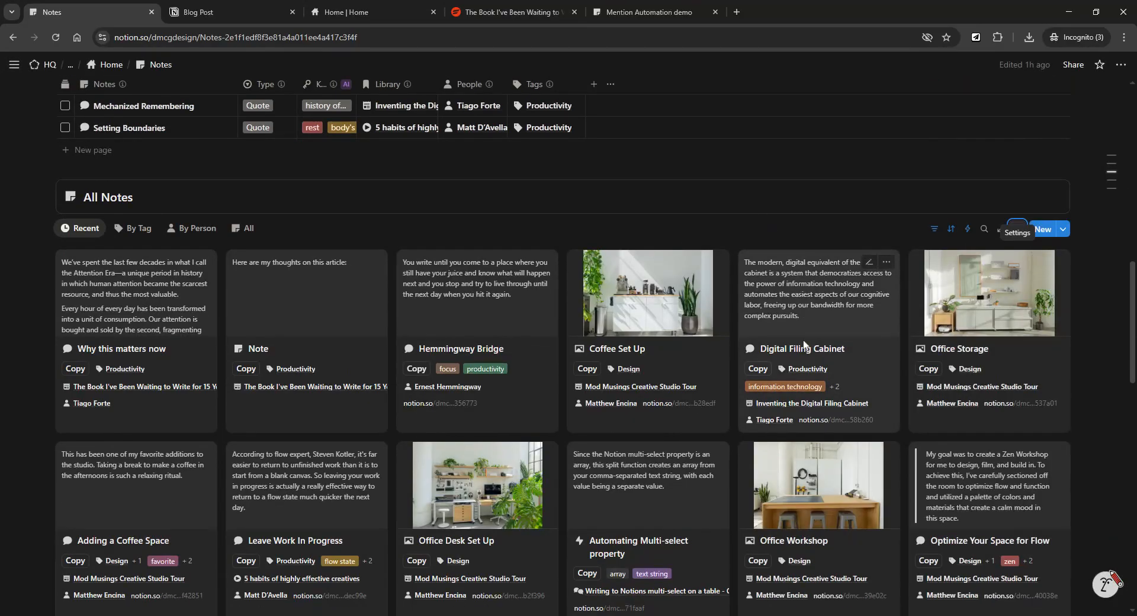
scroll(806, 349, up, 3)
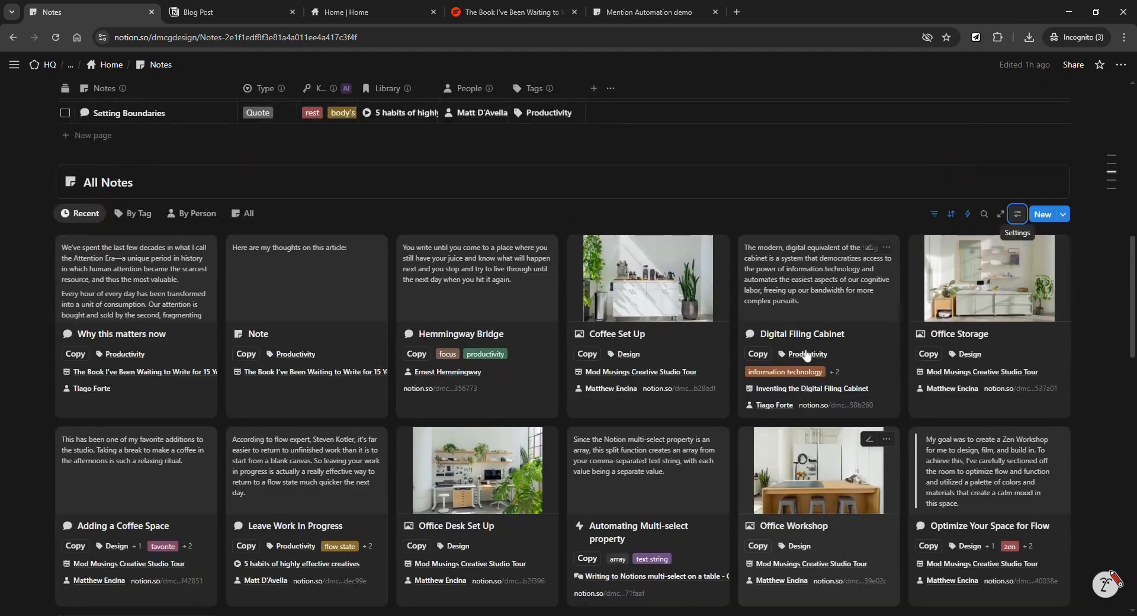
scroll(805, 353, down, 2)
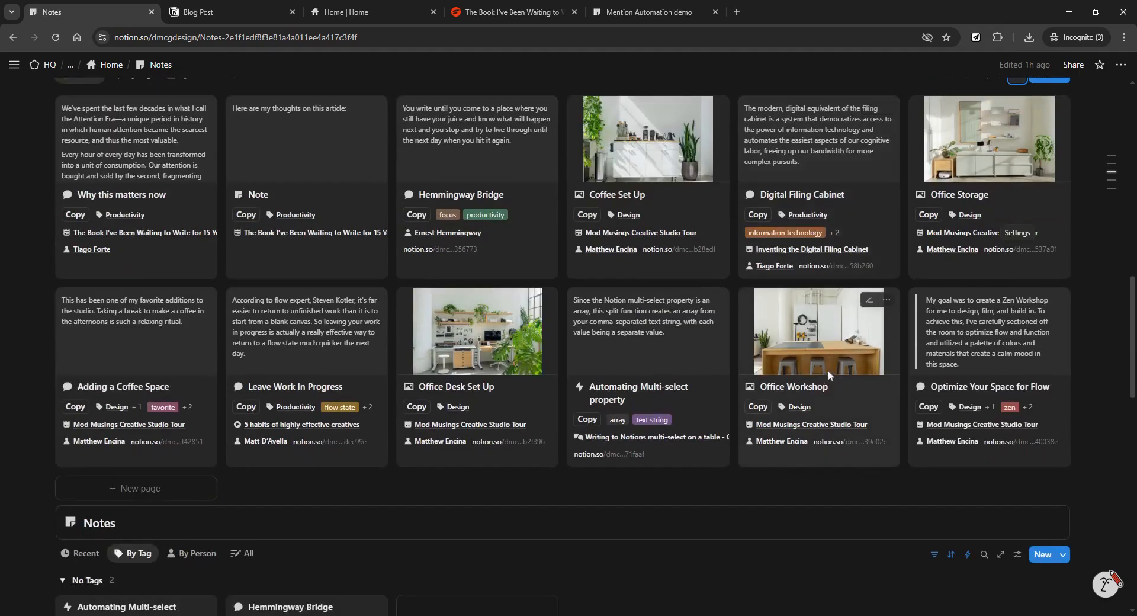
scroll(828, 370, up, 2)
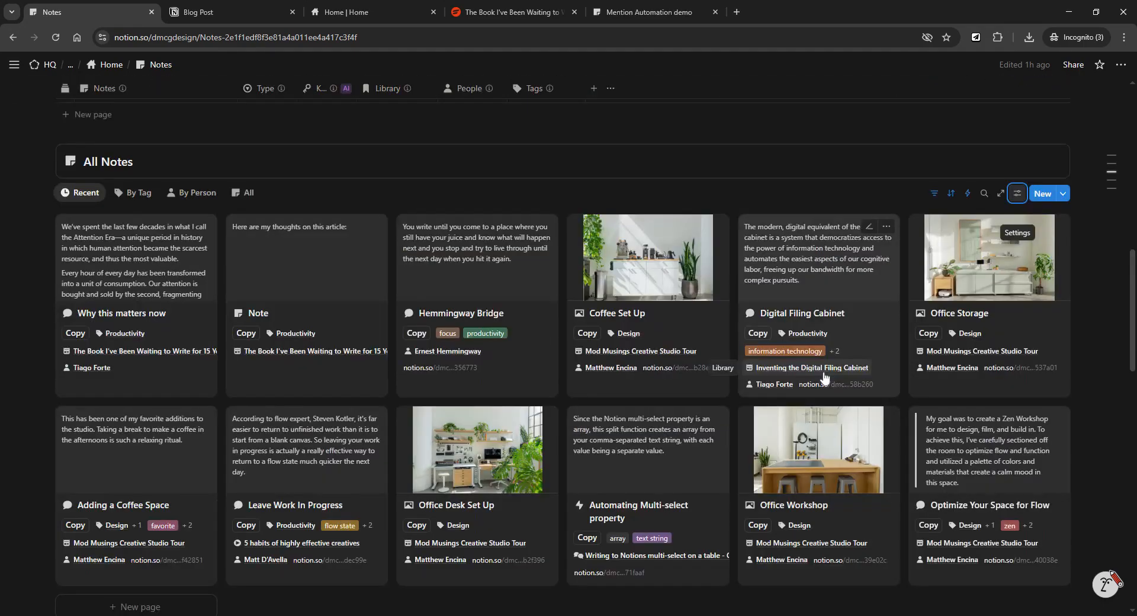
scroll(824, 377, up, 2)
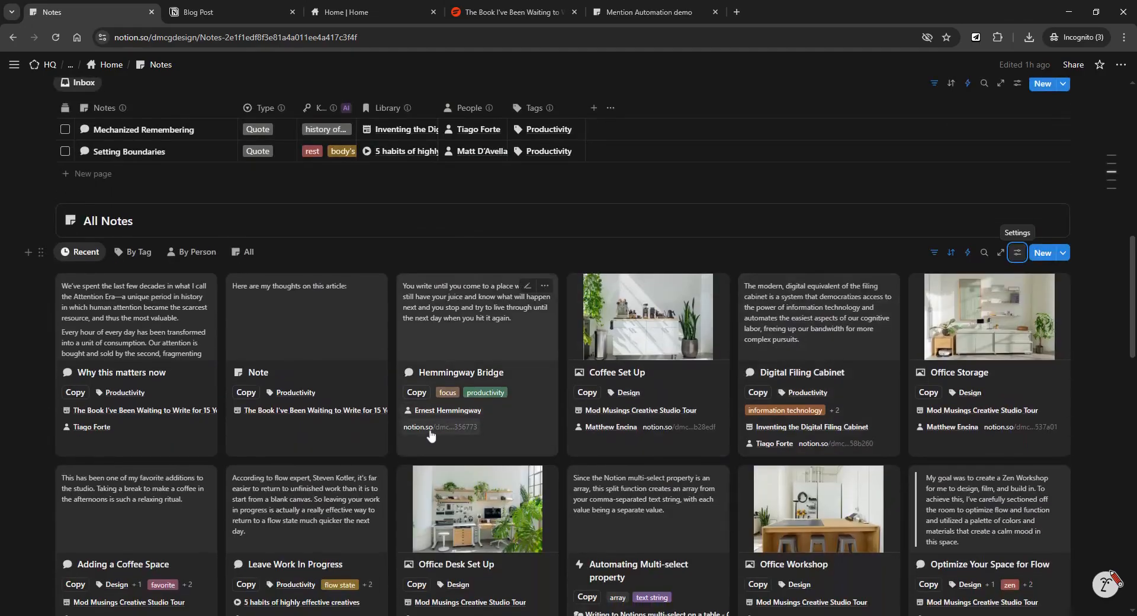
Paste the quote block's copied link into Hemmingway Bridge's Linked Block property, then return to Notes.
click(463, 328)
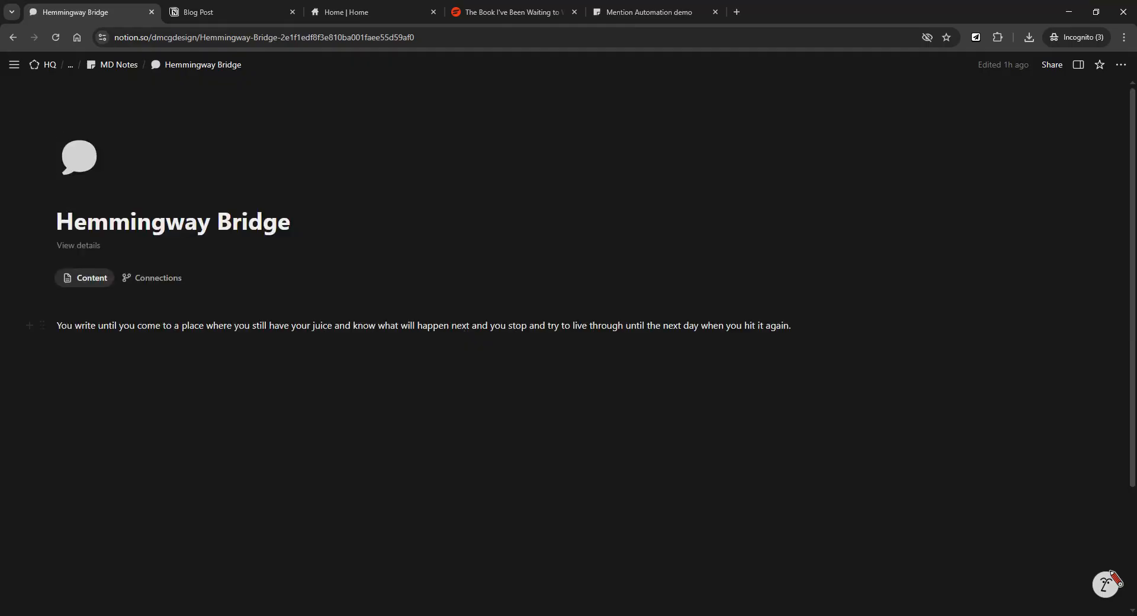
click(1079, 65)
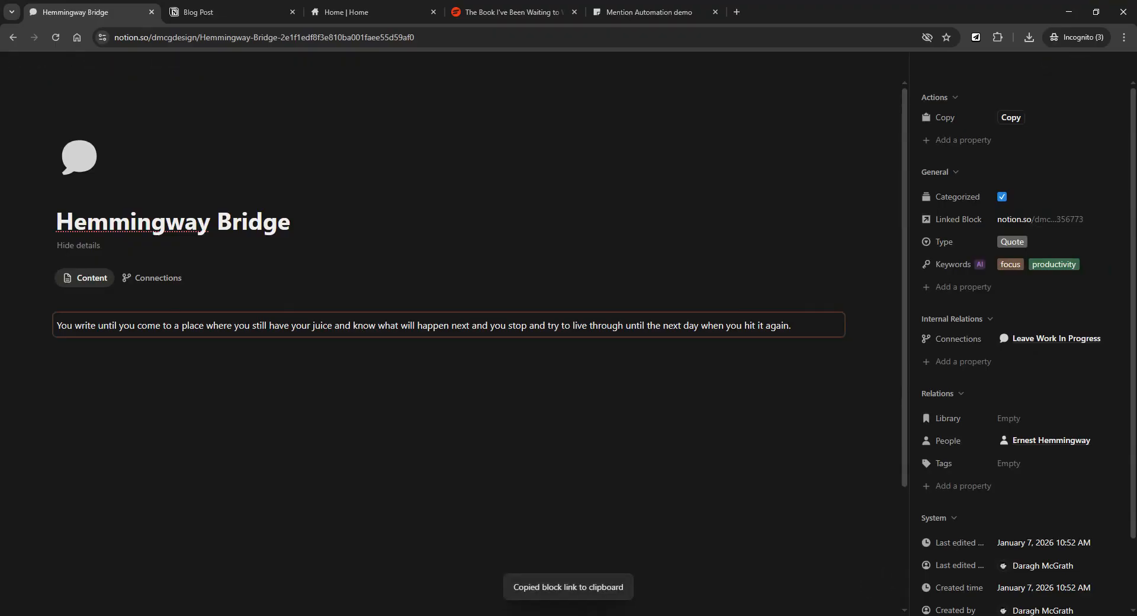
click(1019, 220)
key(ctrl+v)
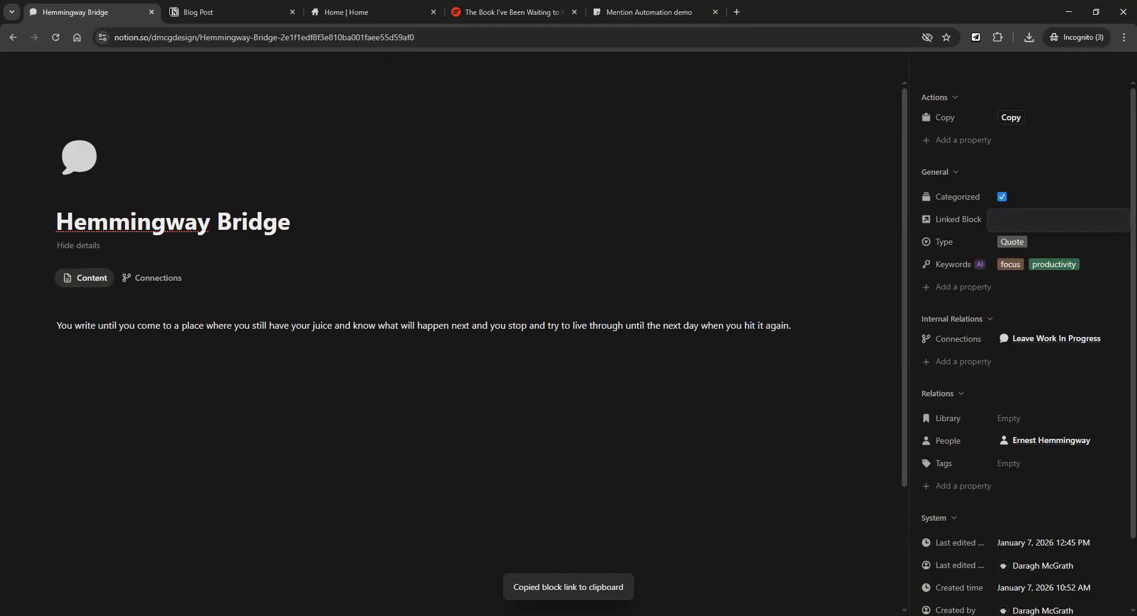
key(Return)
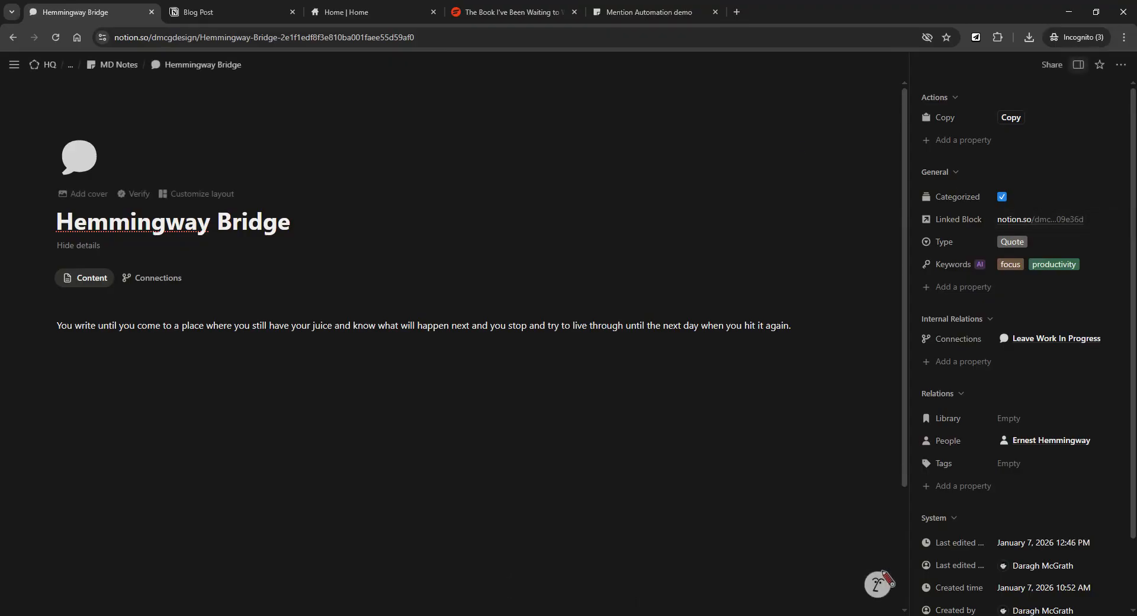
click(13, 38)
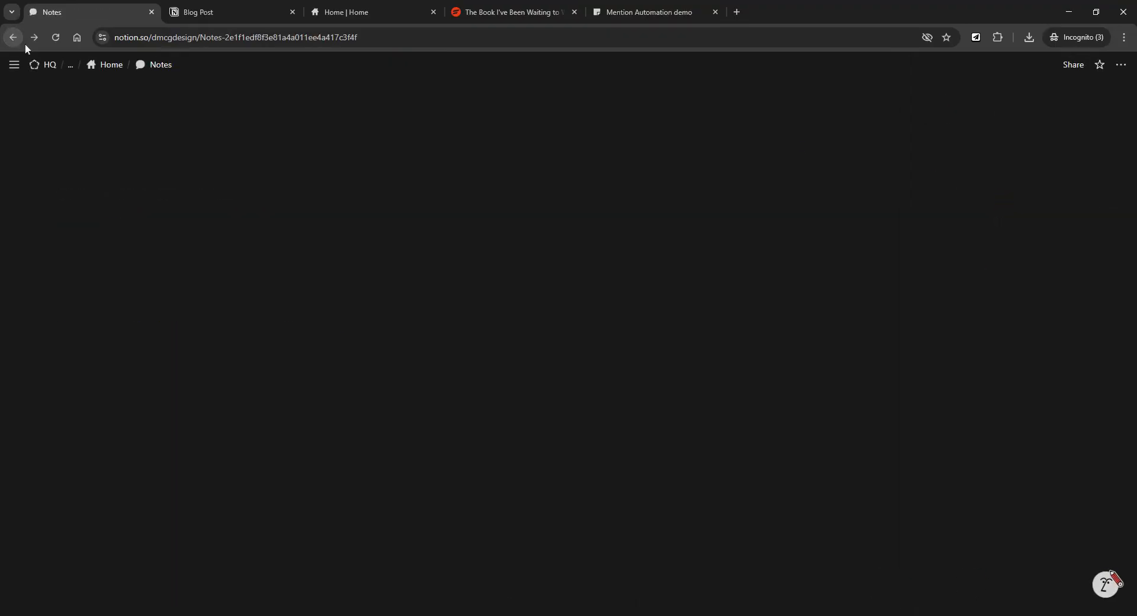
scroll(719, 264, down, 1)
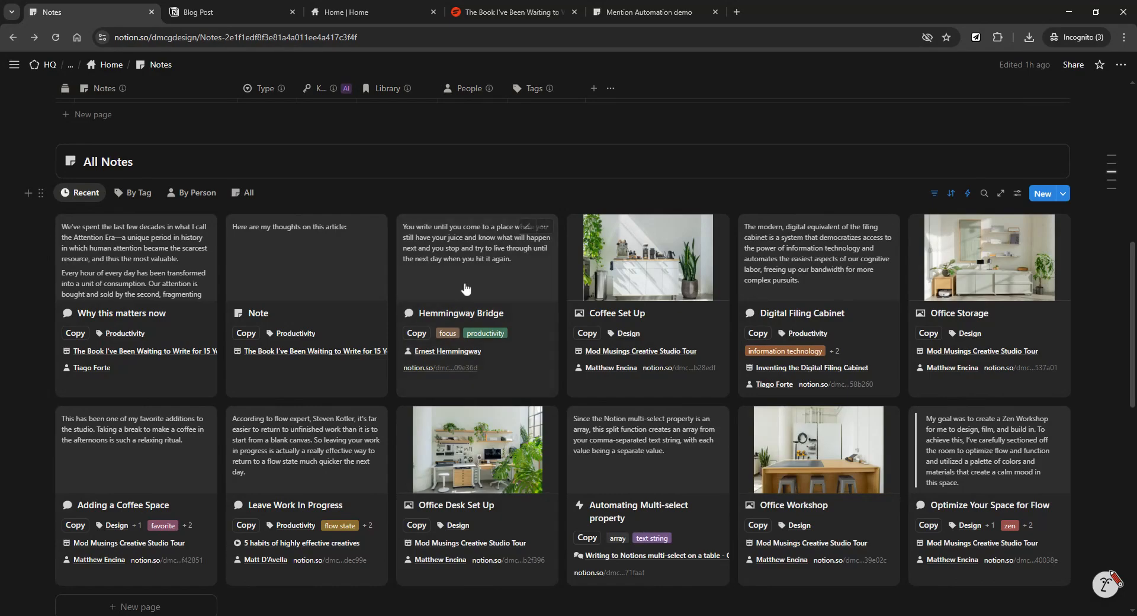
scroll(464, 264, down, 2)
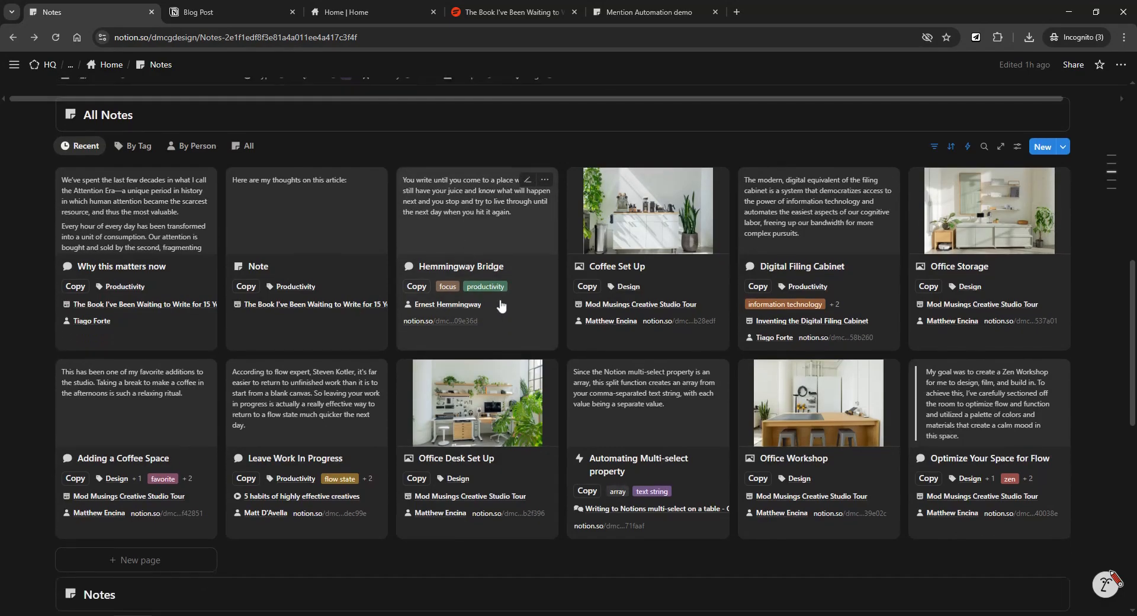
scroll(468, 211, up, 2)
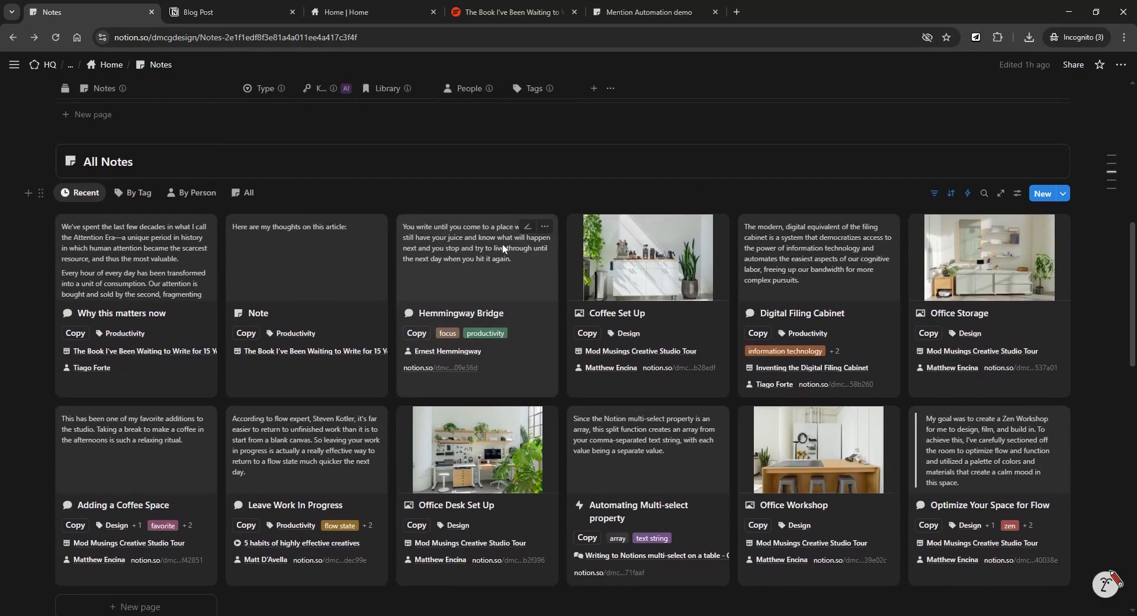
scroll(503, 255, down, 3)
scroll(497, 272, up, 3)
scroll(477, 301, up, 1)
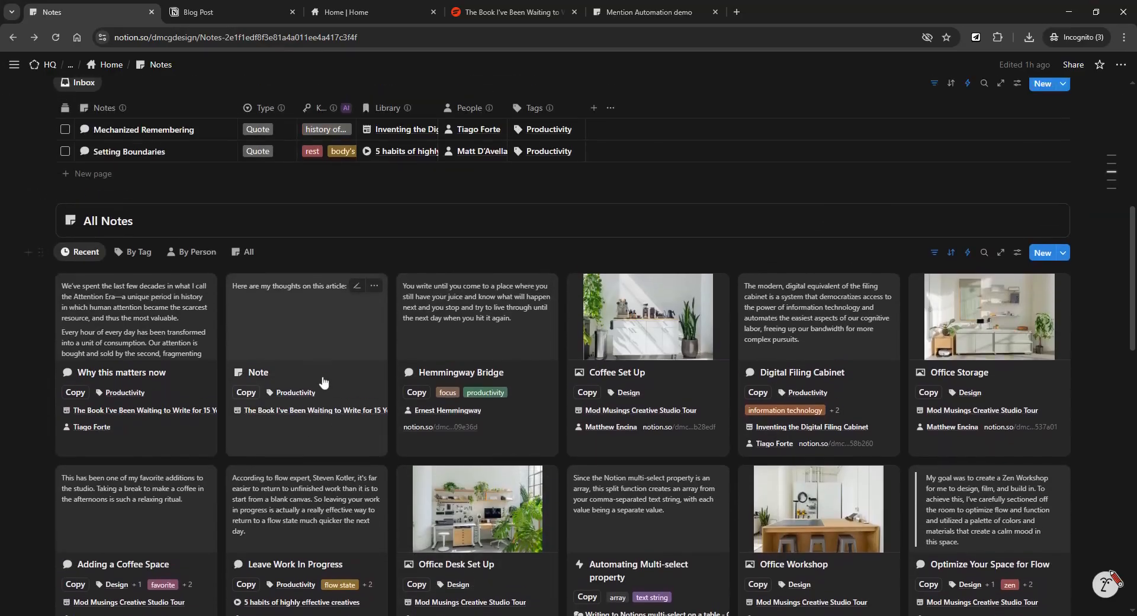
scroll(860, 309, down, 2)
scroll(474, 284, up, 1)
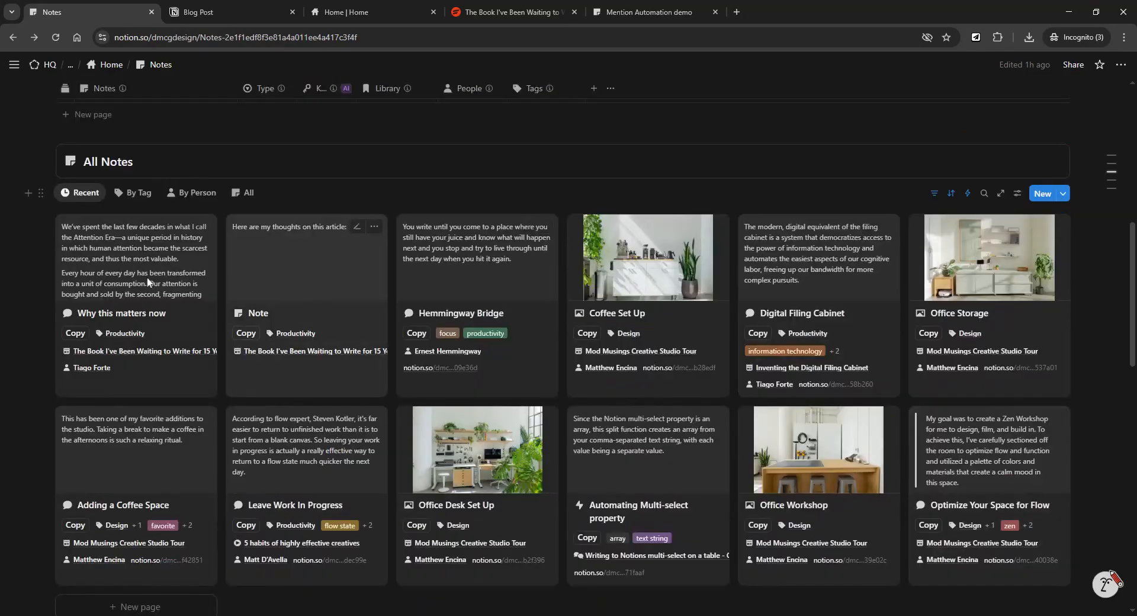
scroll(397, 386, up, 1)
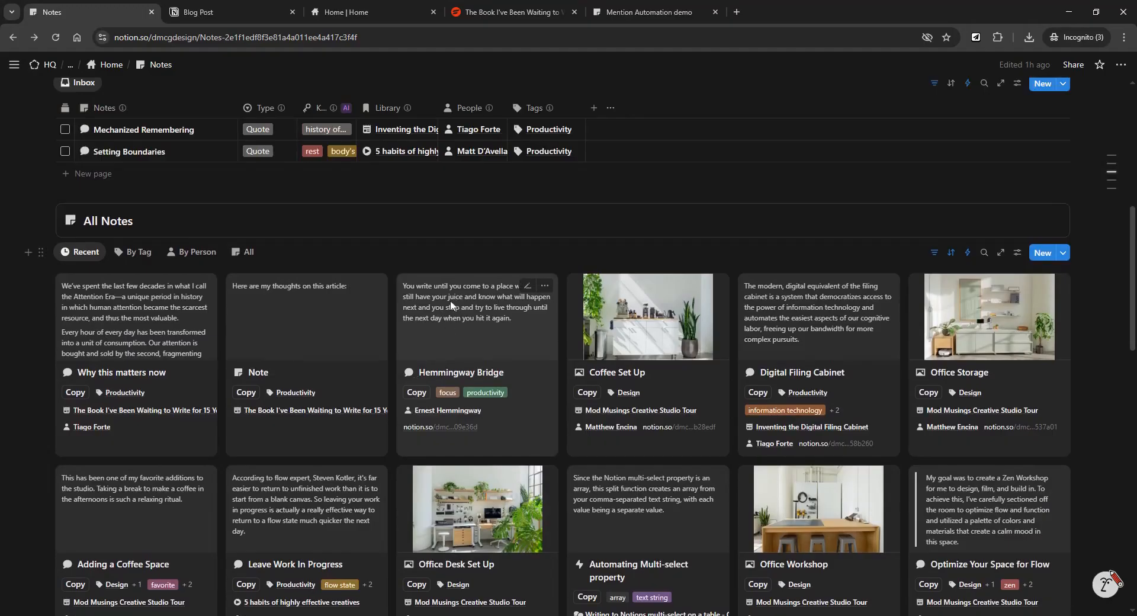
scroll(475, 312, down, 1)
scroll(475, 308, up, 5)
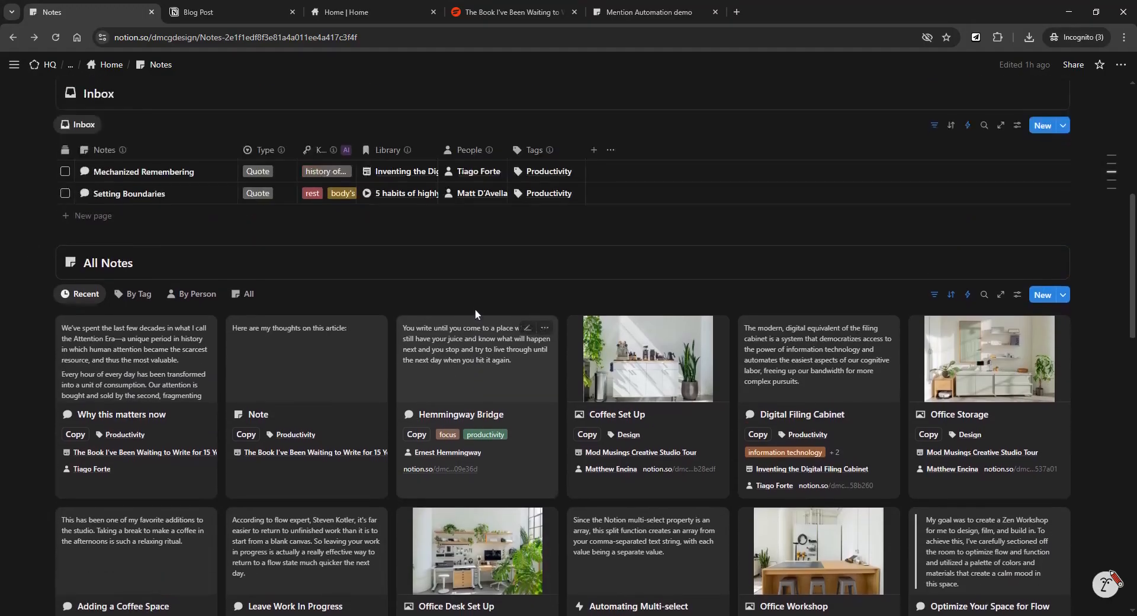
scroll(506, 337, down, 7)
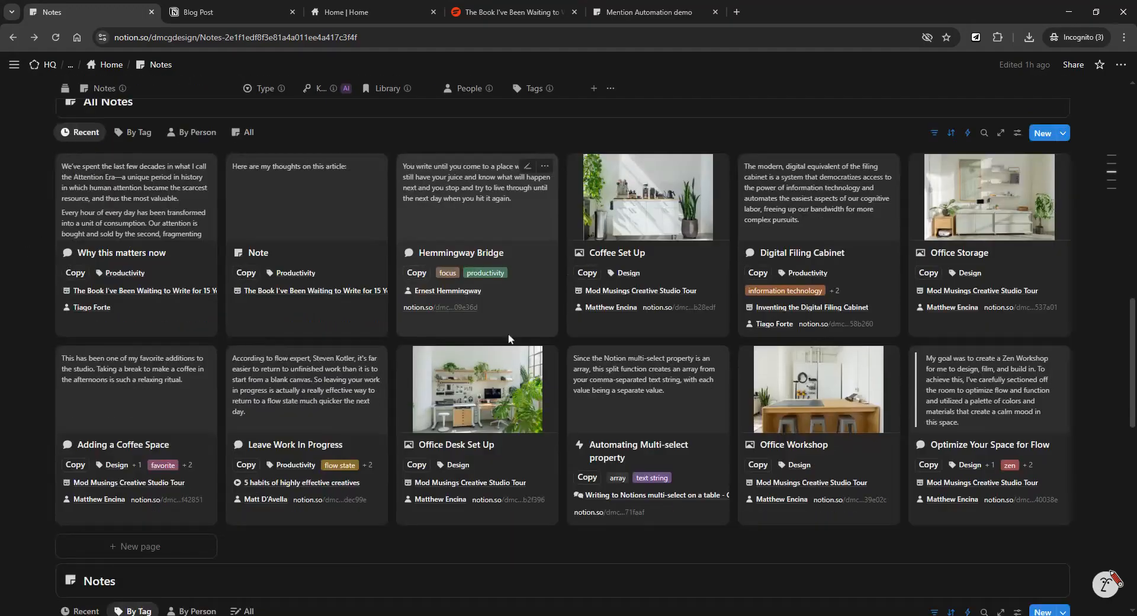
scroll(508, 338, down, 1)
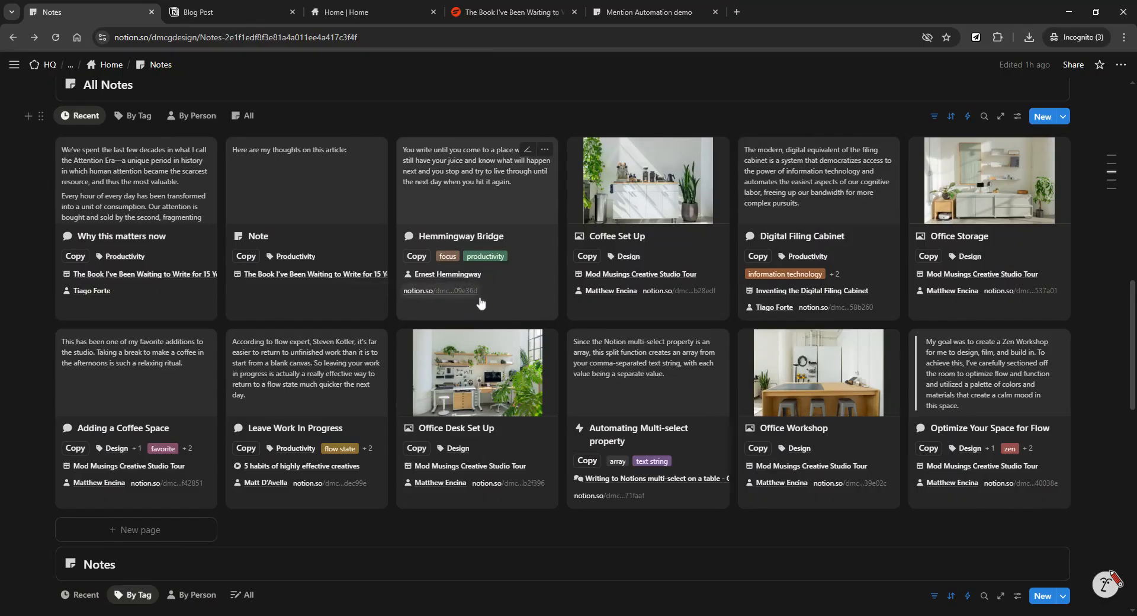
Follow the Hemmingway Bridge card's notion.so link to its quote block, then switch back to Notes.
click(432, 292)
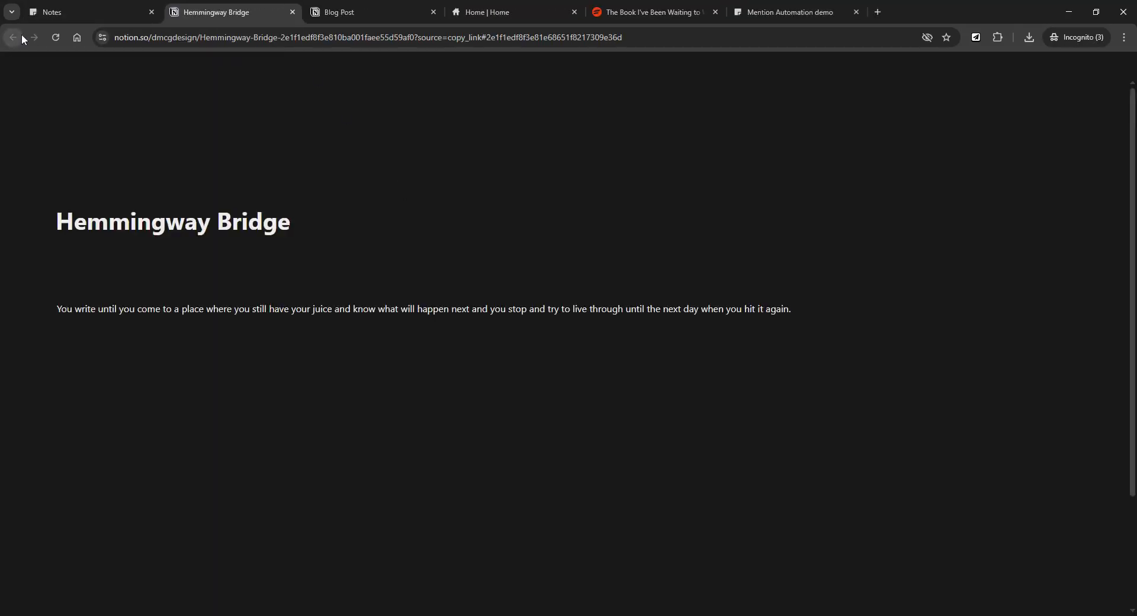
click(99, 13)
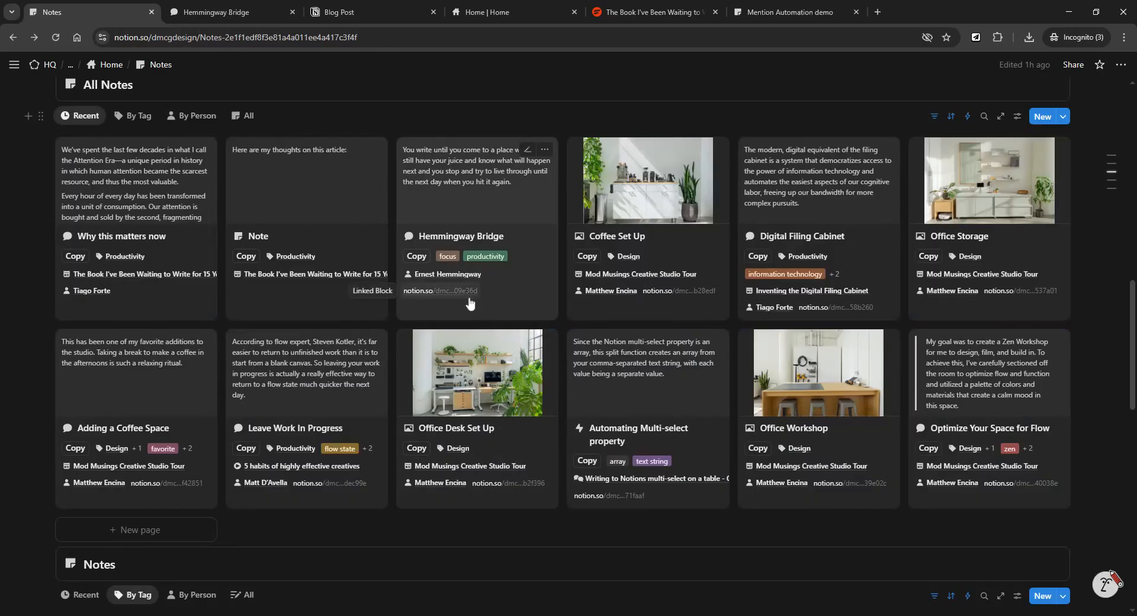
Select the full notion.so URL in the Hemmingway Bridge card's Linked Block field.
click(470, 303)
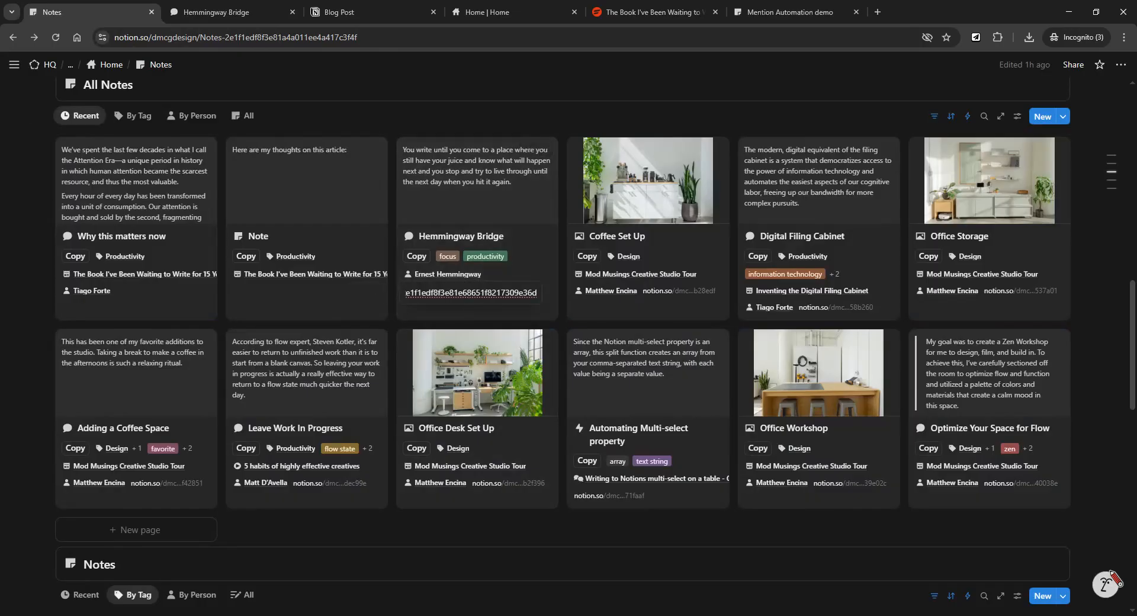
key(ctrl+a)
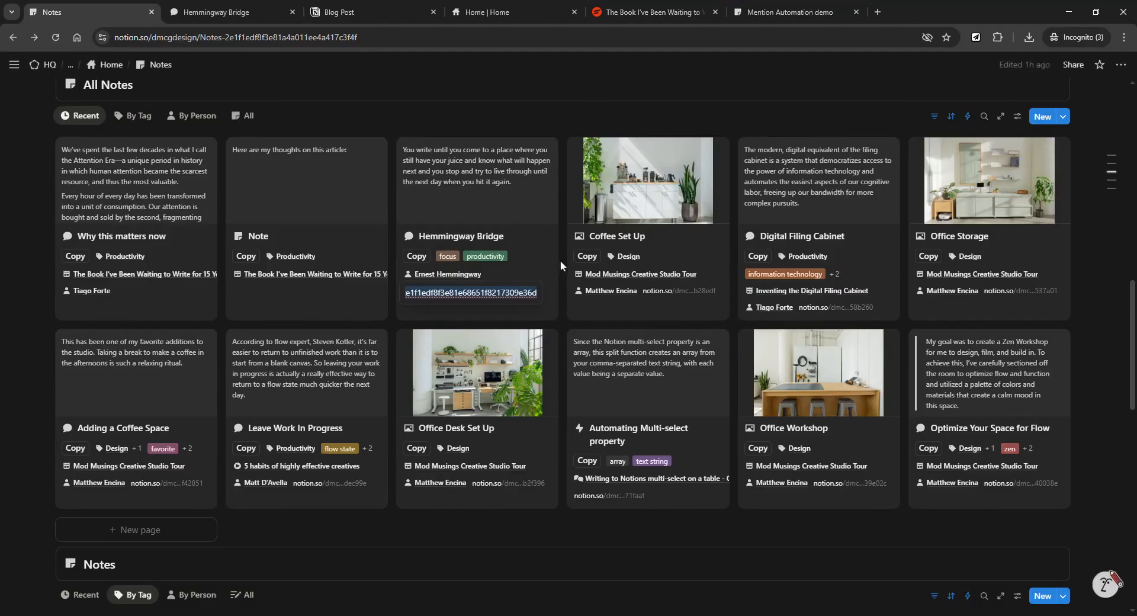
click(688, 521)
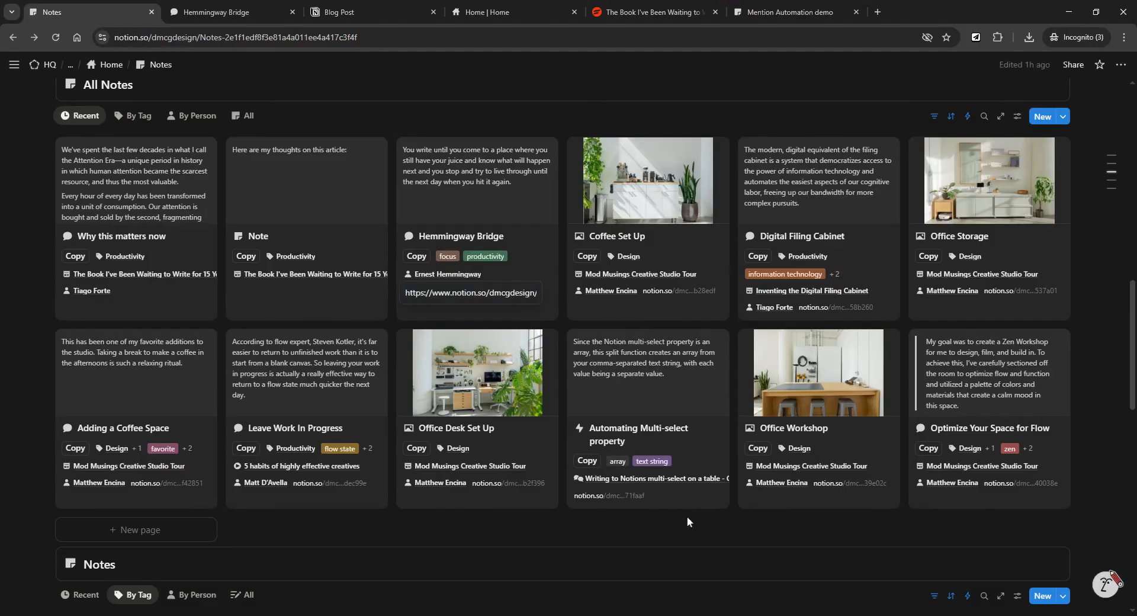
Paste the Hemmingway Bridge block link below the Media gallery as a synced block and check its synced pages.
scroll(688, 521, down, 9)
scroll(594, 343, down, 7)
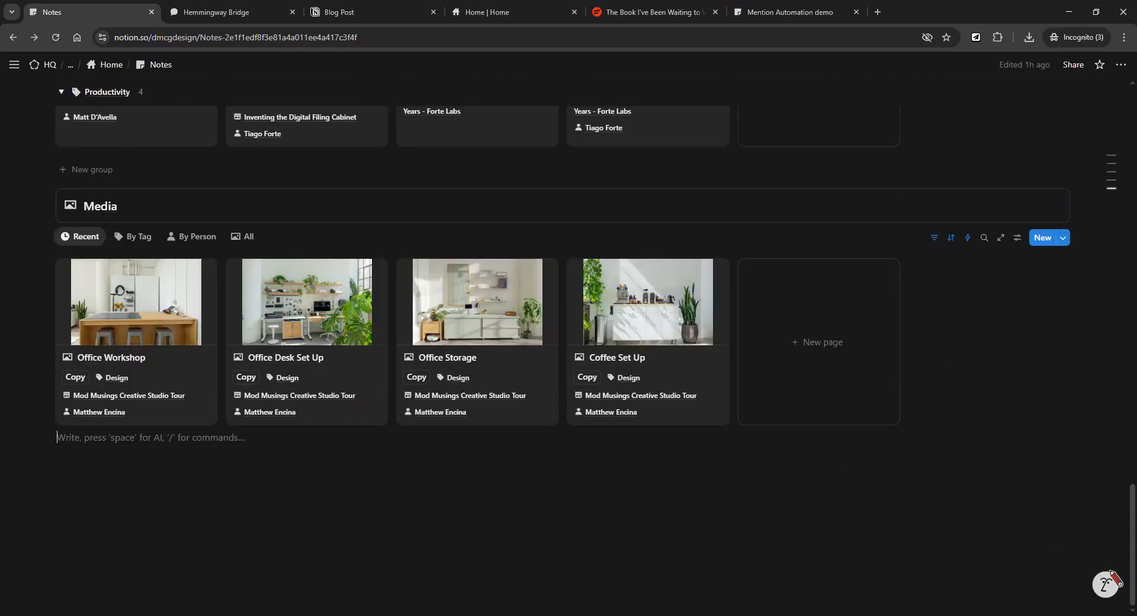
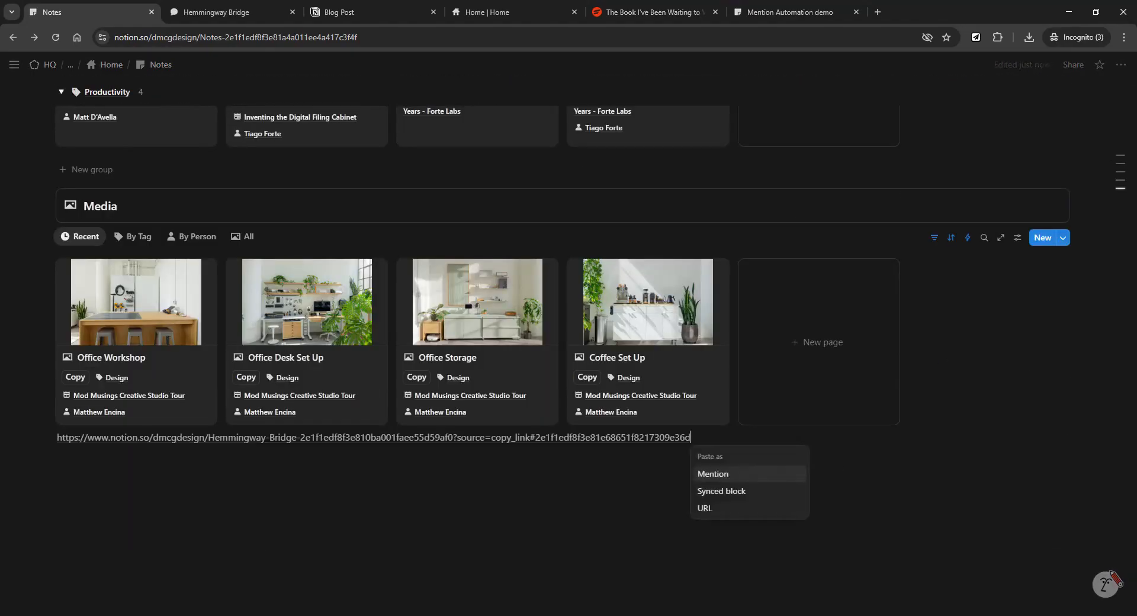
click(739, 491)
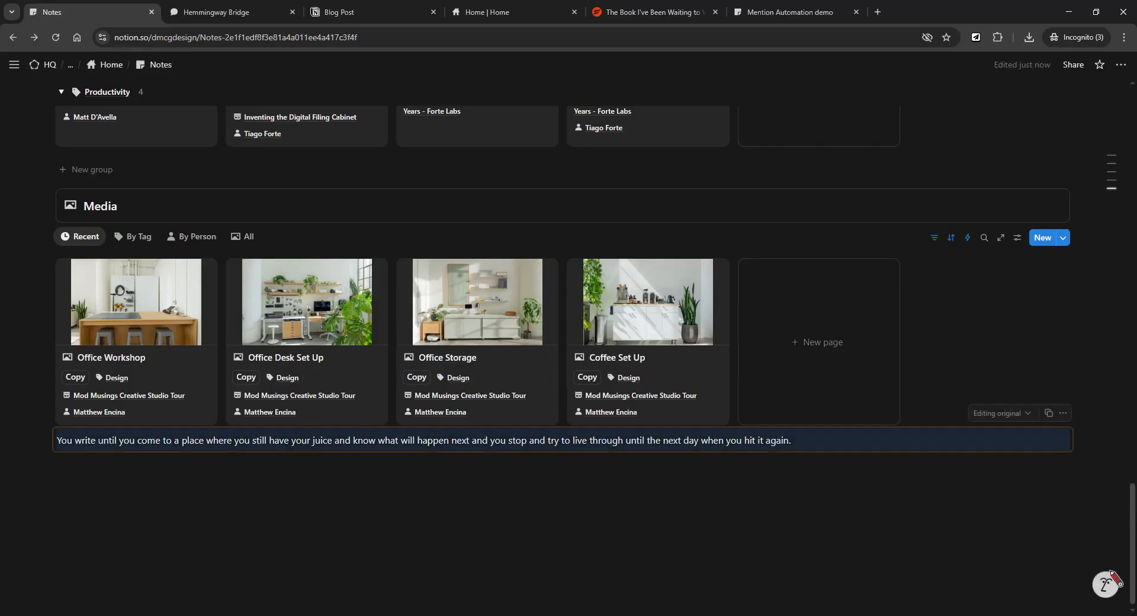
click(1030, 415)
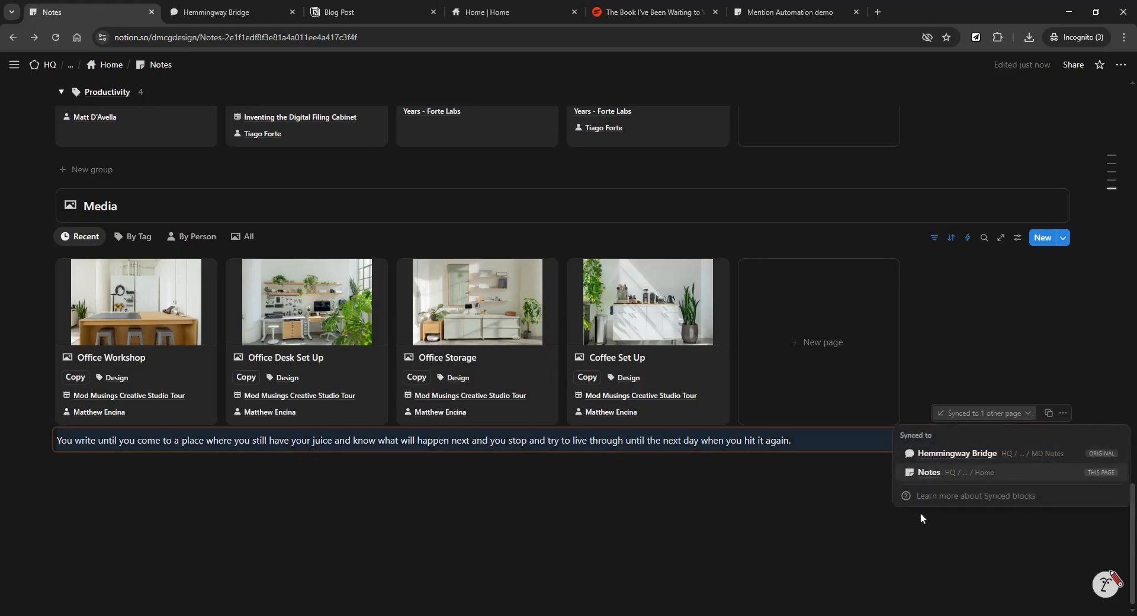
click(684, 531)
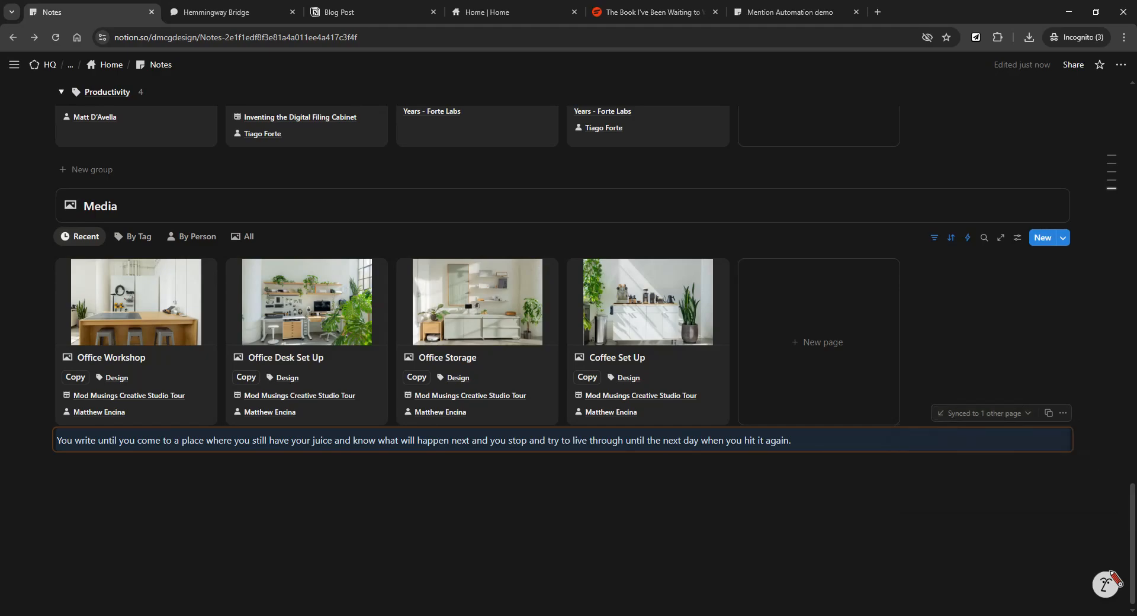
Delete the synced Hemmingway Bridge quote block from its drag-handle menu.
scroll(302, 443, up, 4)
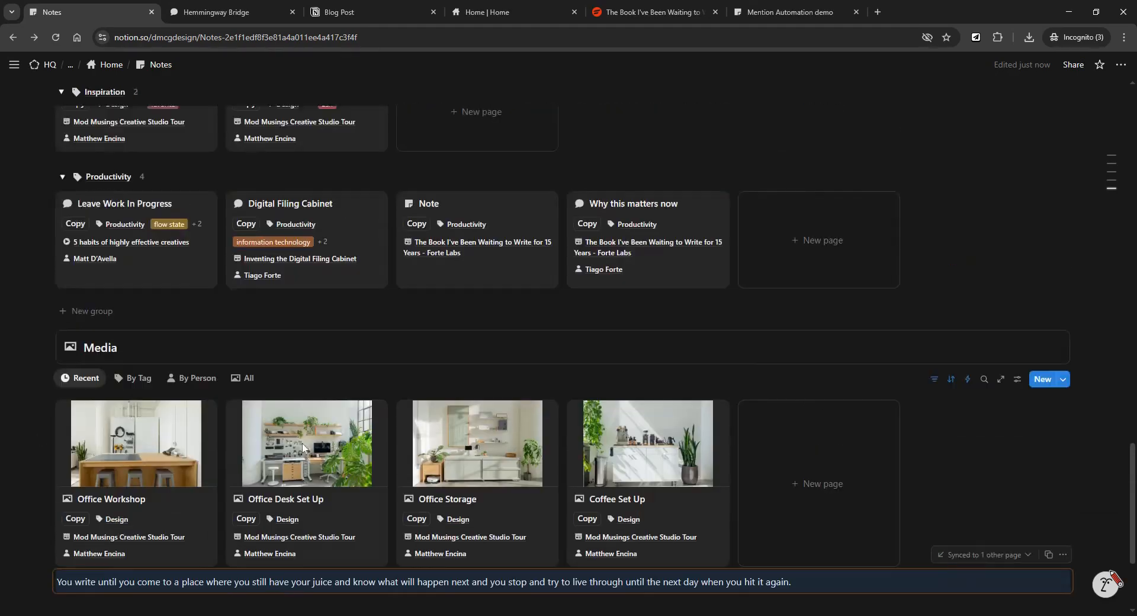
scroll(303, 449, down, 4)
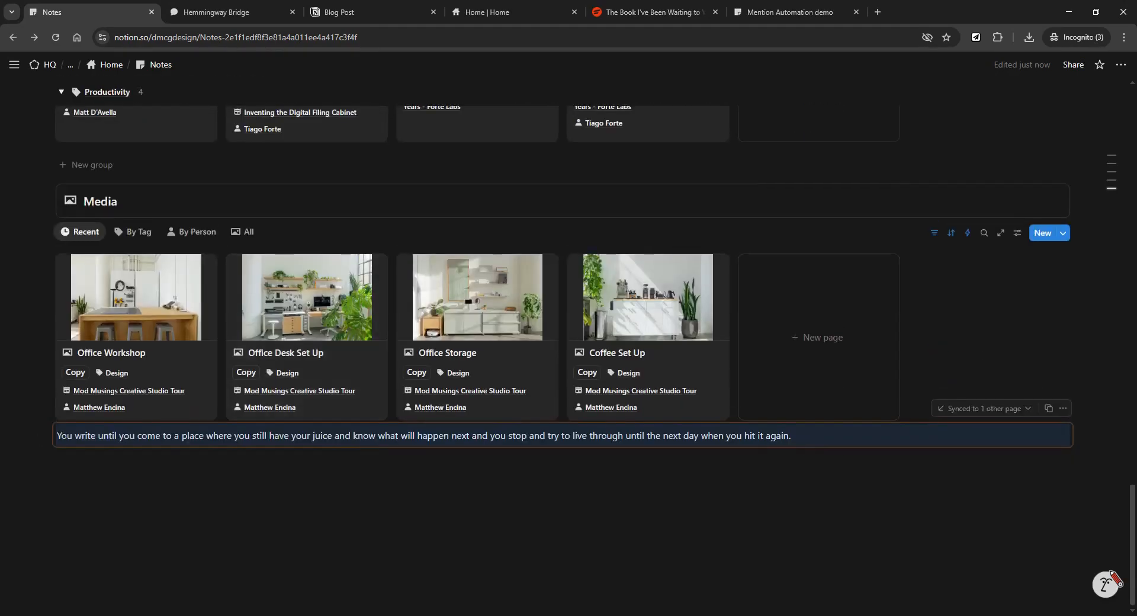
click(42, 436)
click(96, 481)
Scroll through the Notes page galleries to confirm the Media gallery now ends the page.
scroll(536, 376, up, 10)
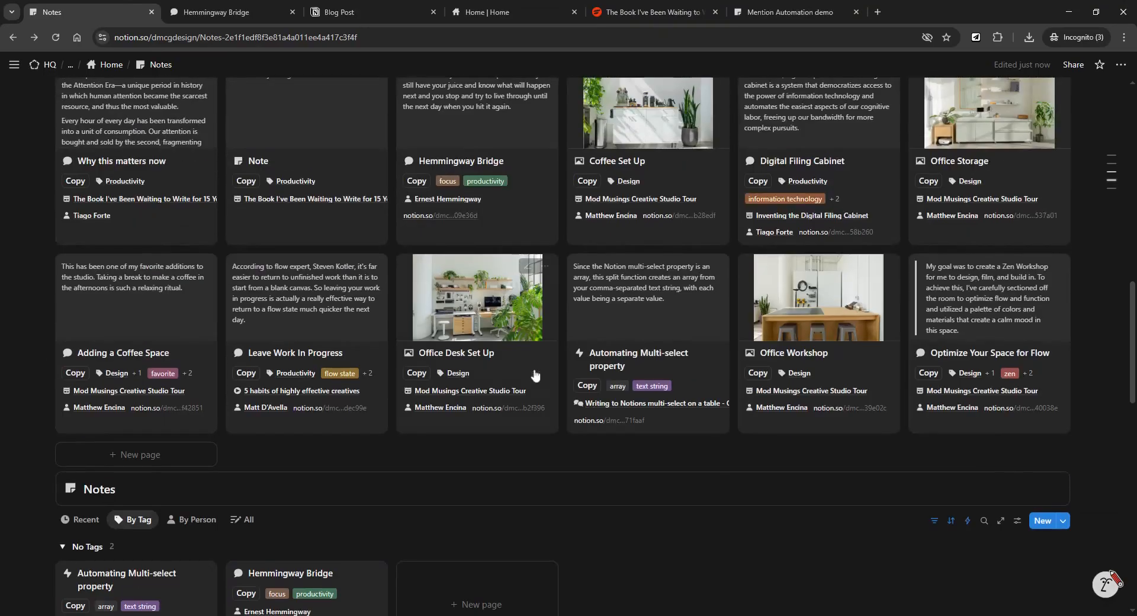
scroll(535, 376, up, 9)
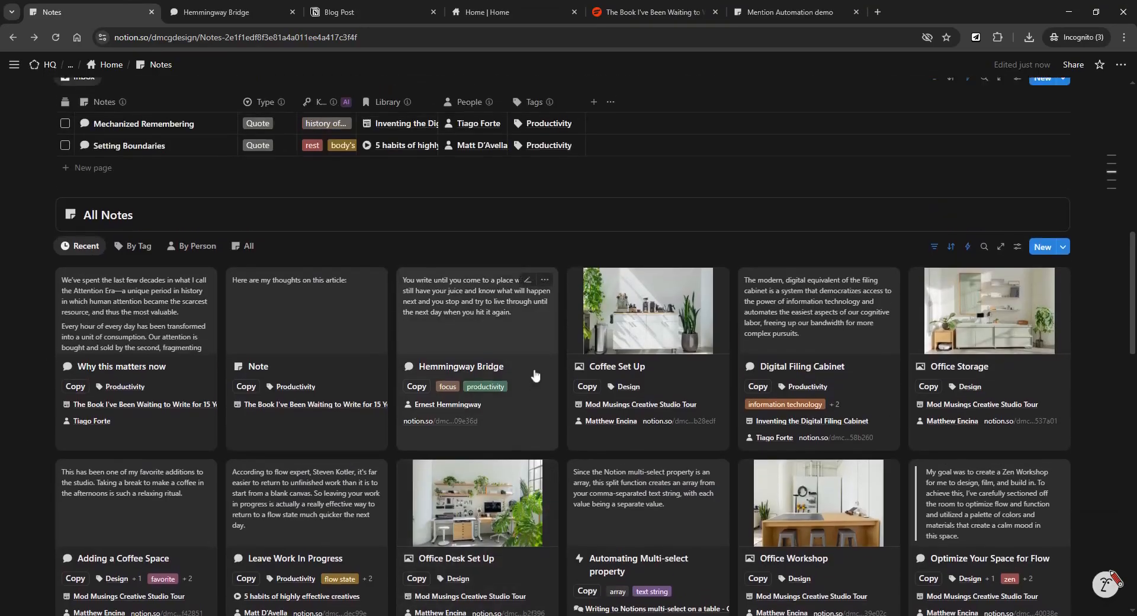
scroll(543, 322, up, 4)
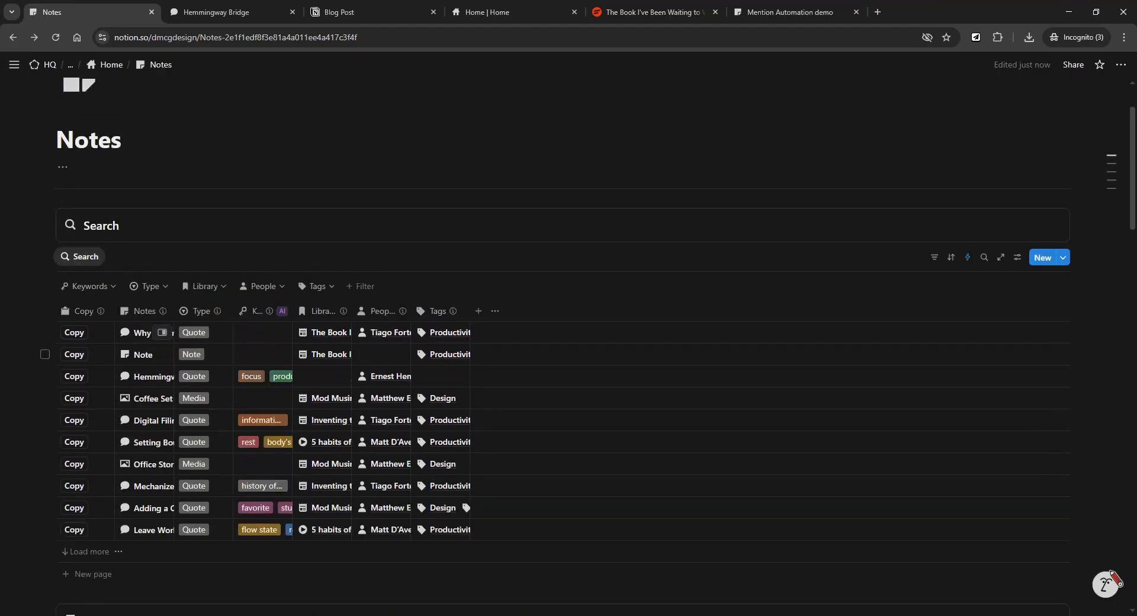
scroll(569, 349, down, 8)
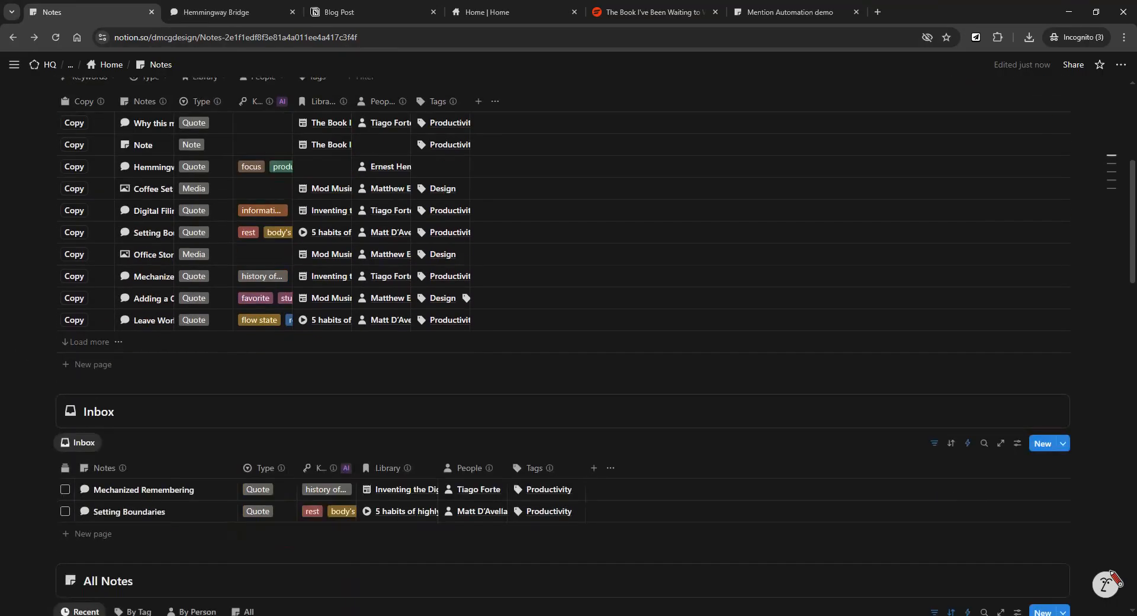
scroll(529, 325, down, 7)
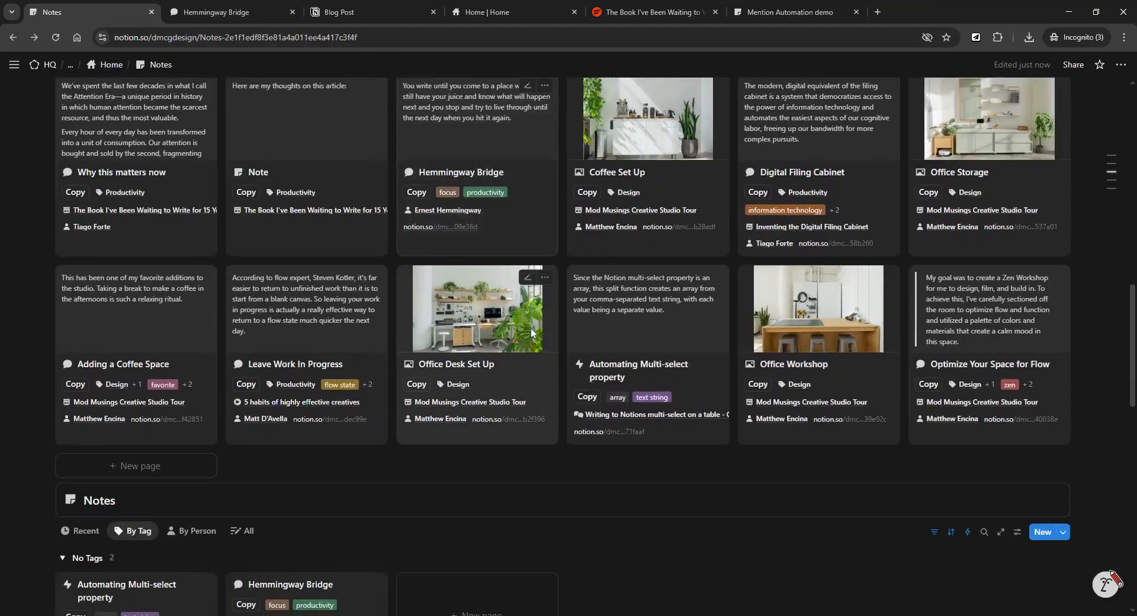
scroll(531, 334, up, 3)
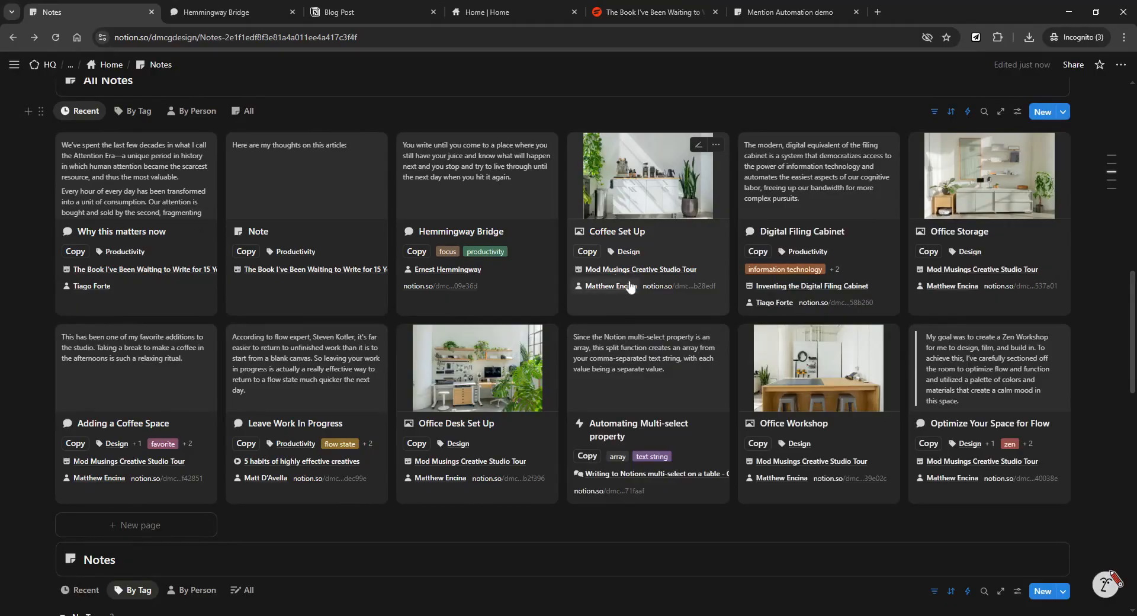
scroll(491, 409, up, 1)
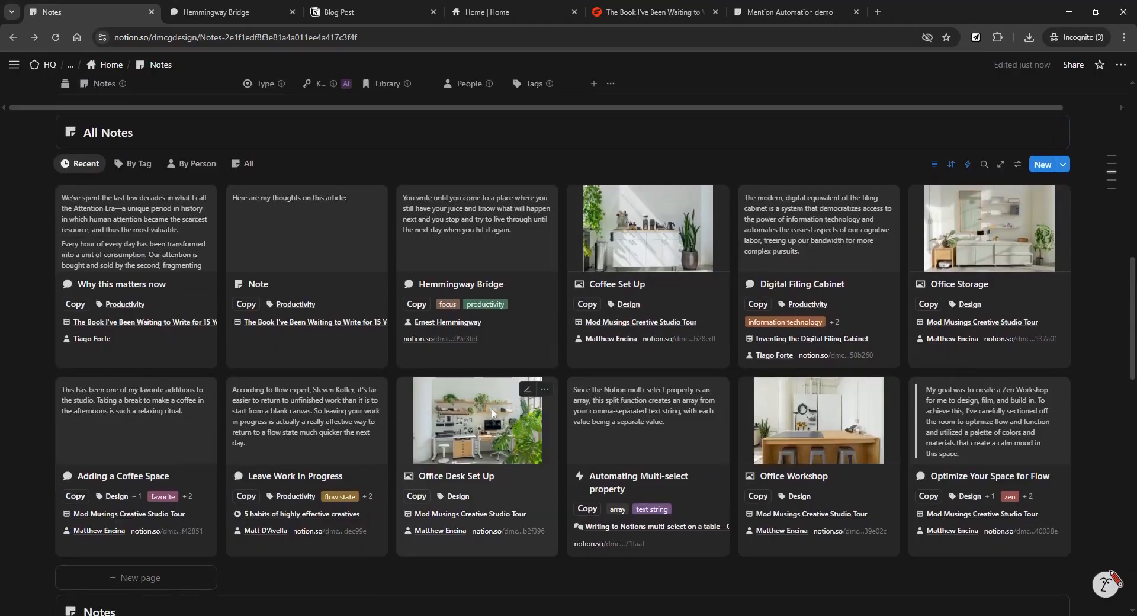
scroll(492, 406, down, 1)
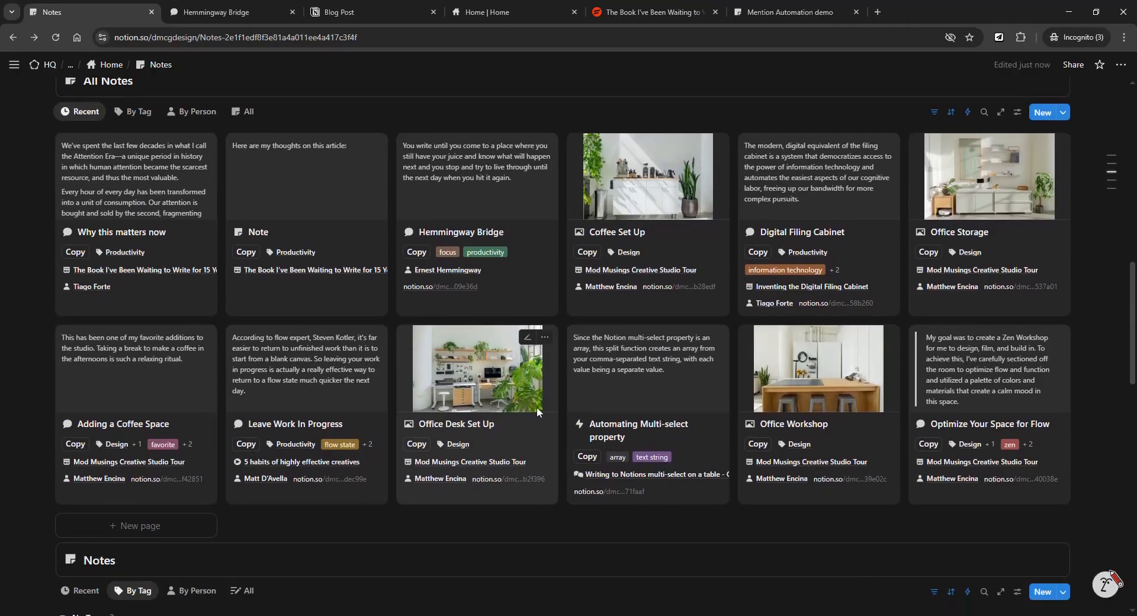
scroll(537, 406, up, 5)
scroll(536, 407, up, 5)
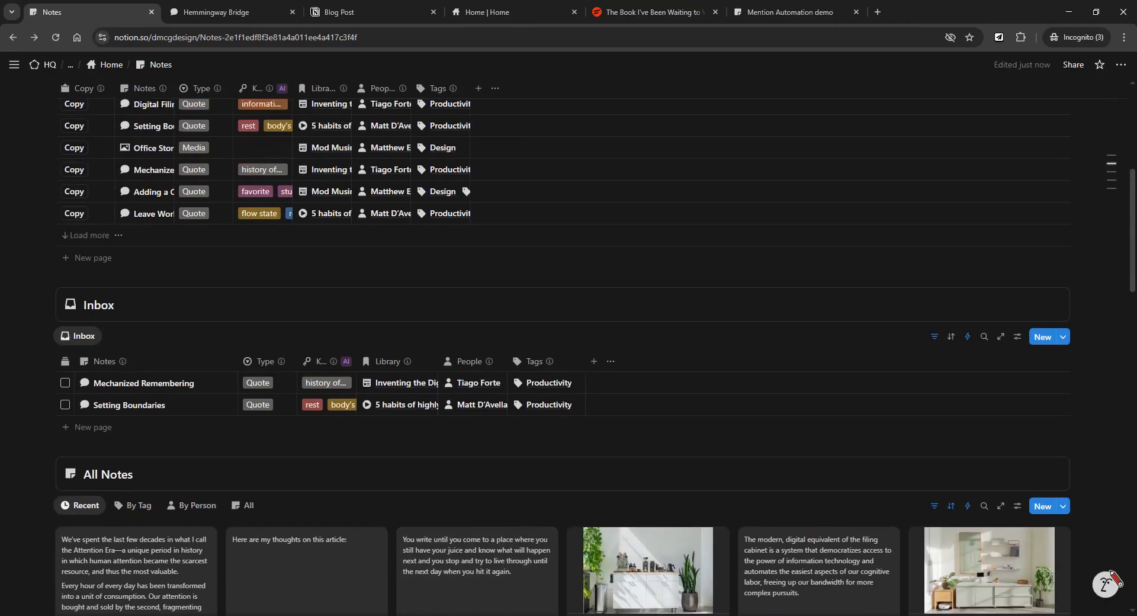
scroll(537, 407, up, 2)
scroll(536, 406, down, 8)
scroll(537, 406, down, 9)
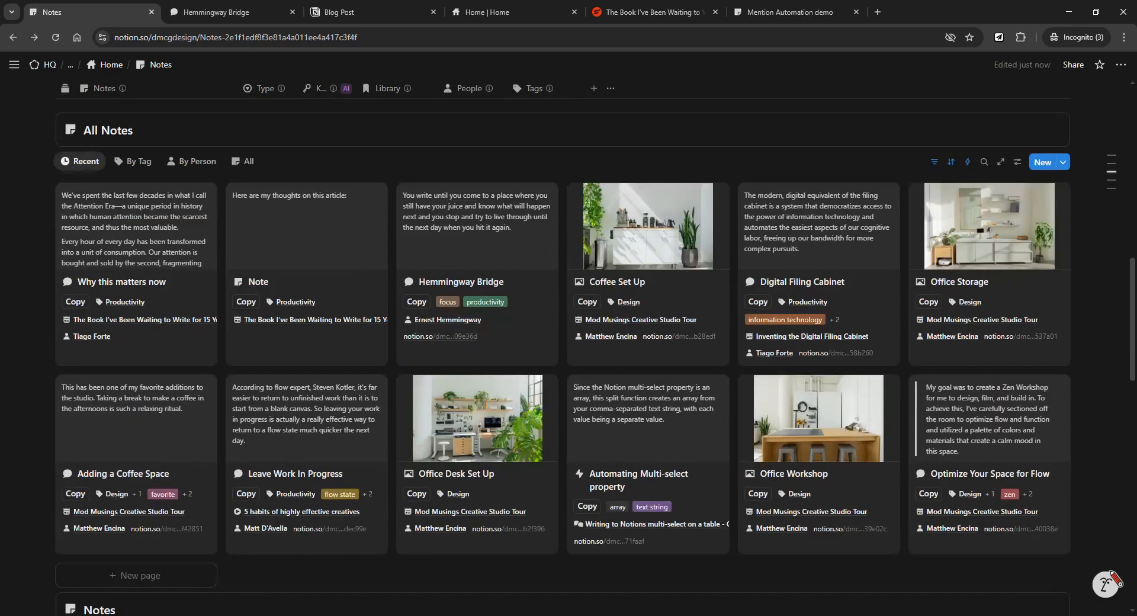
scroll(536, 406, down, 4)
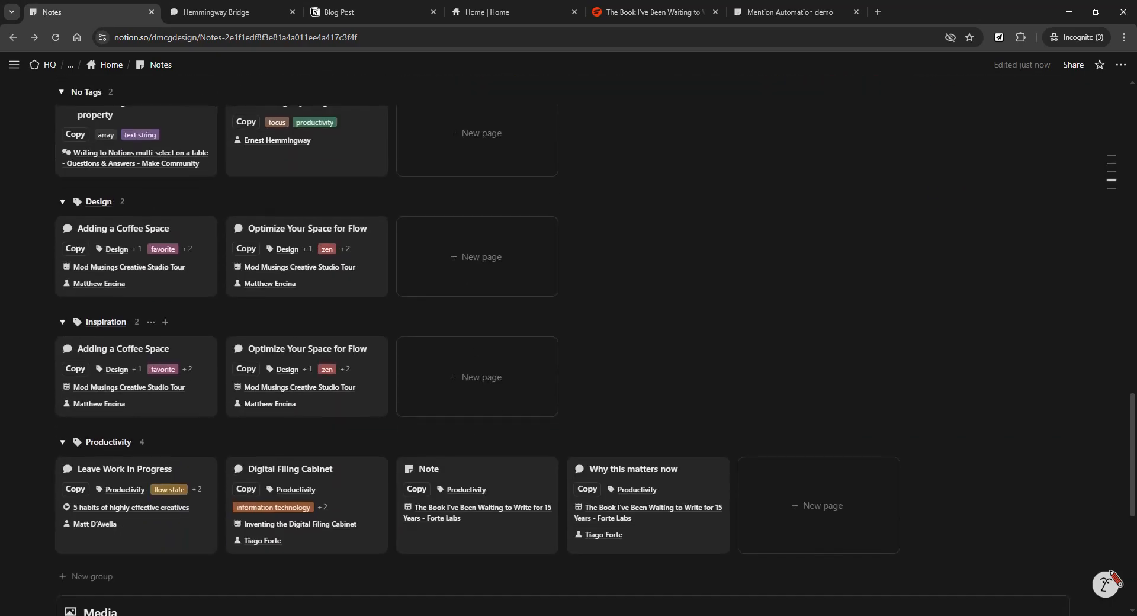
scroll(568, 354, down, 6)
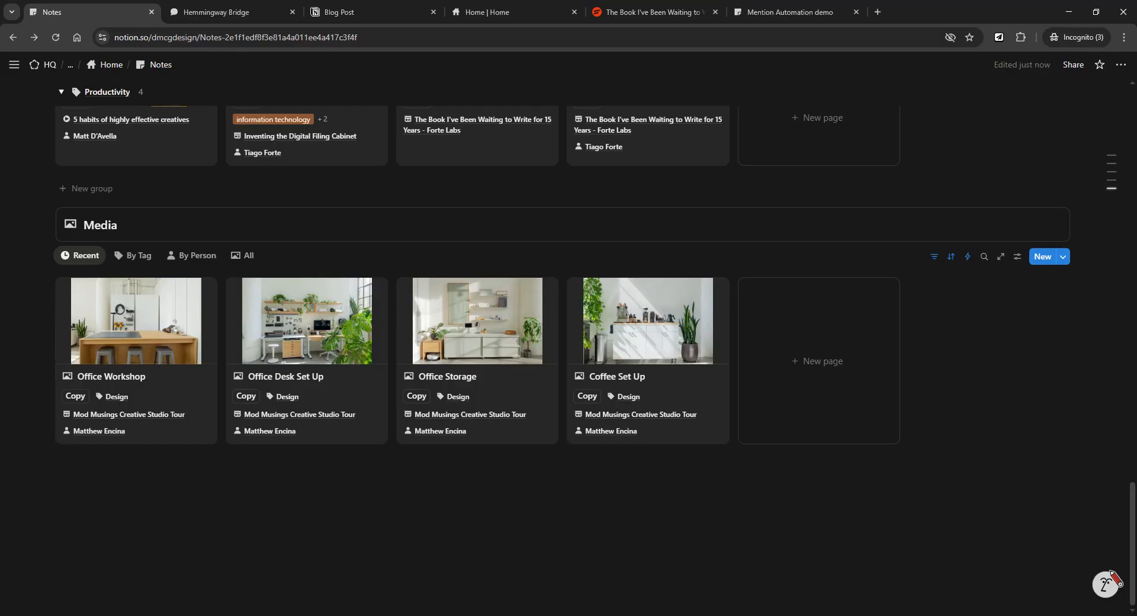
scroll(185, 531, up, 6)
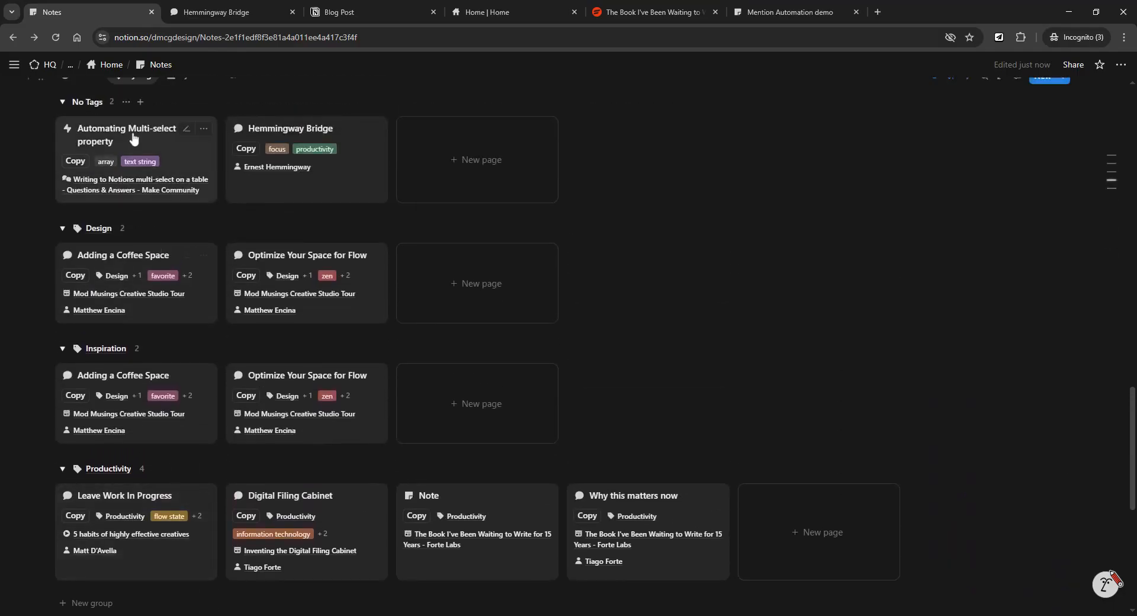
Go to the Knowledge Management Home page and scroll to its Inbox and In Progress sections.
click(110, 67)
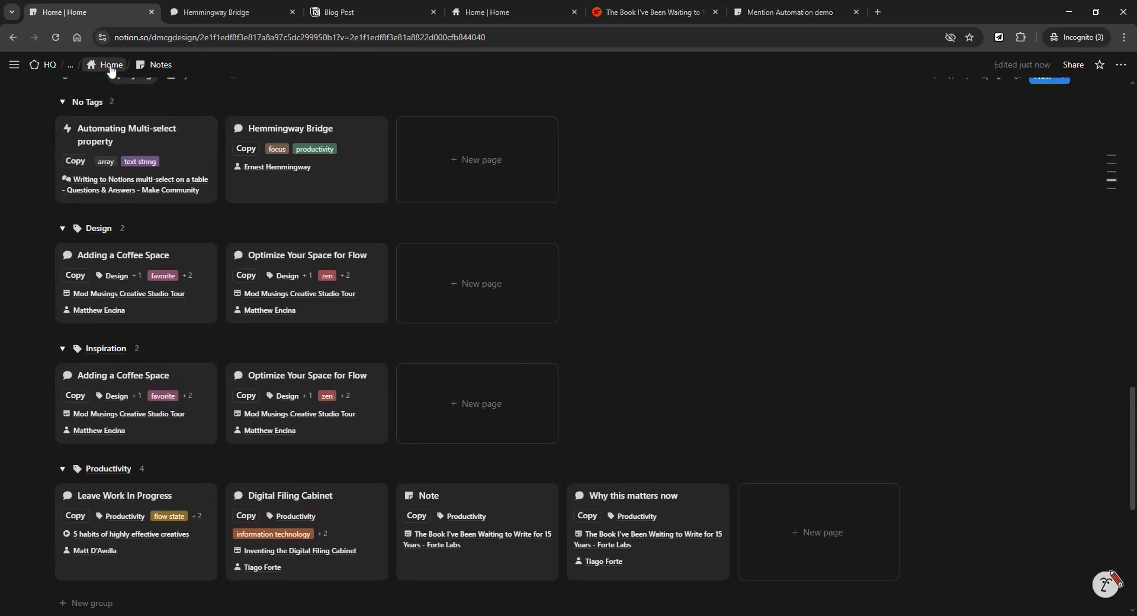
scroll(473, 287, down, 3)
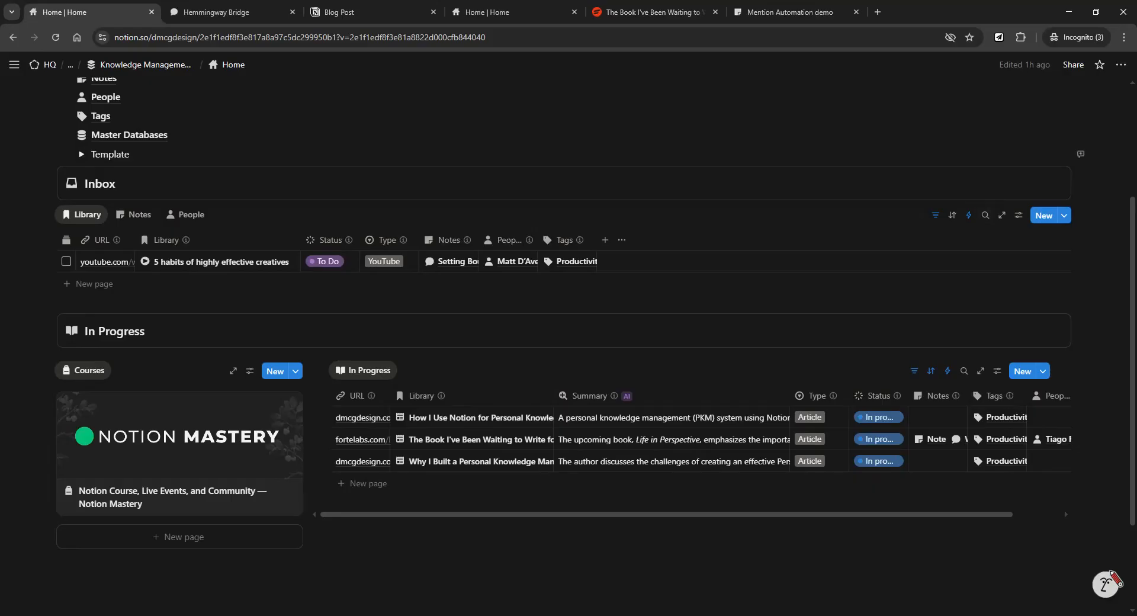
scroll(890, 138, down, 2)
scroll(889, 138, up, 2)
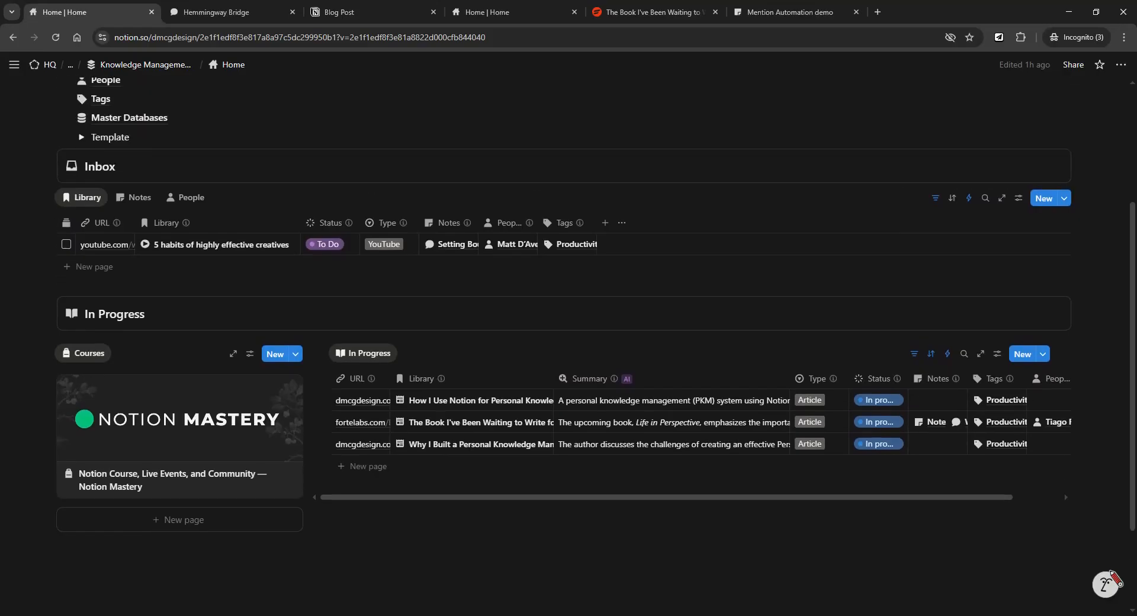
scroll(711, 308, down, 2)
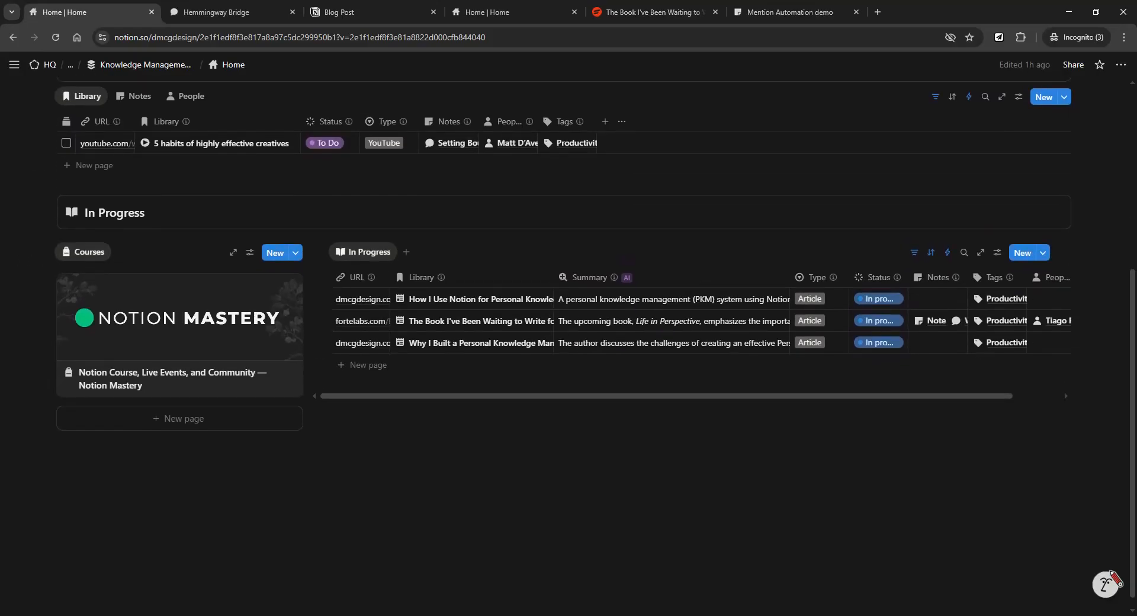
scroll(675, 367, up, 1)
scroll(675, 367, down, 1)
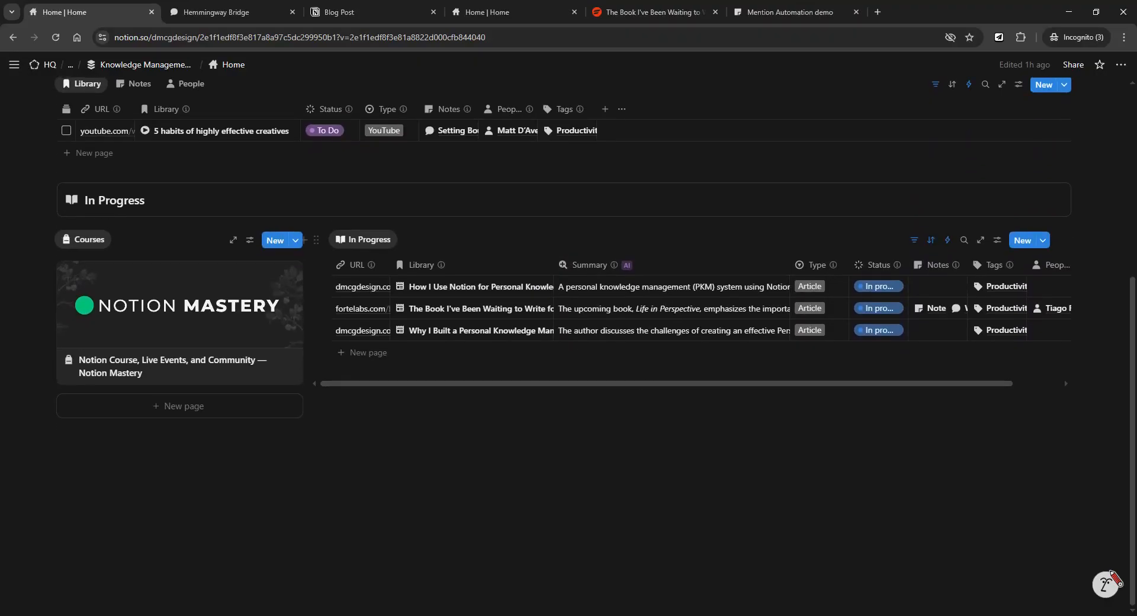